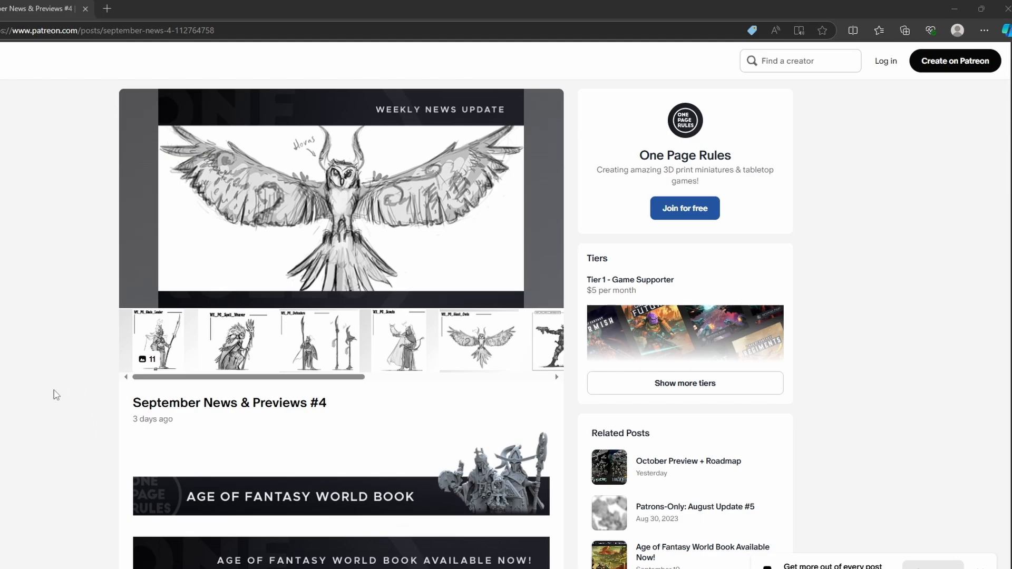
- Look through the enlarged owl, Glade Leader and Spell Weaver concept art in the September News & Previews #4 post
scroll(55, 395, down, 1)
scroll(54, 395, up, 1)
click(364, 203)
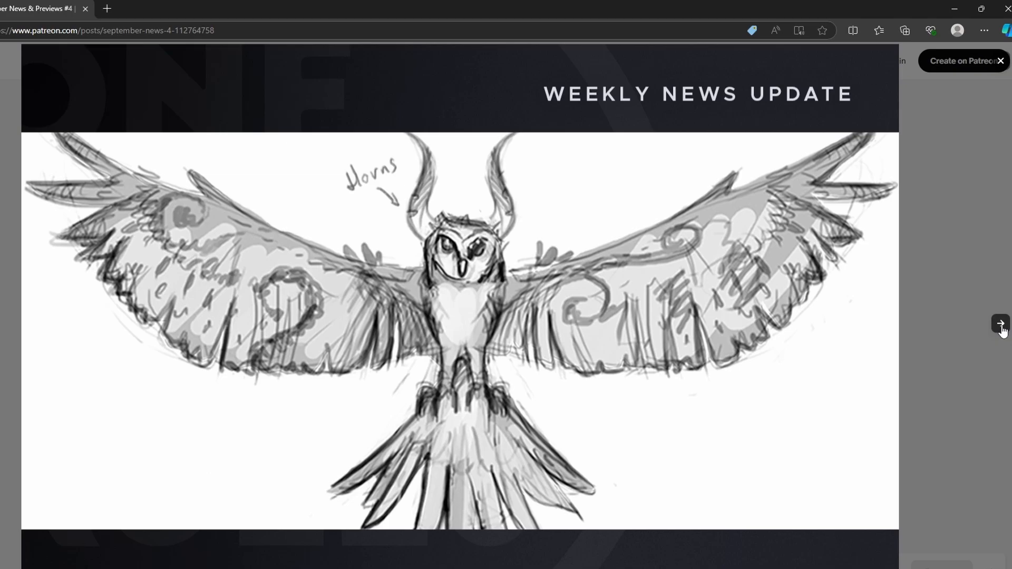
click(1000, 325)
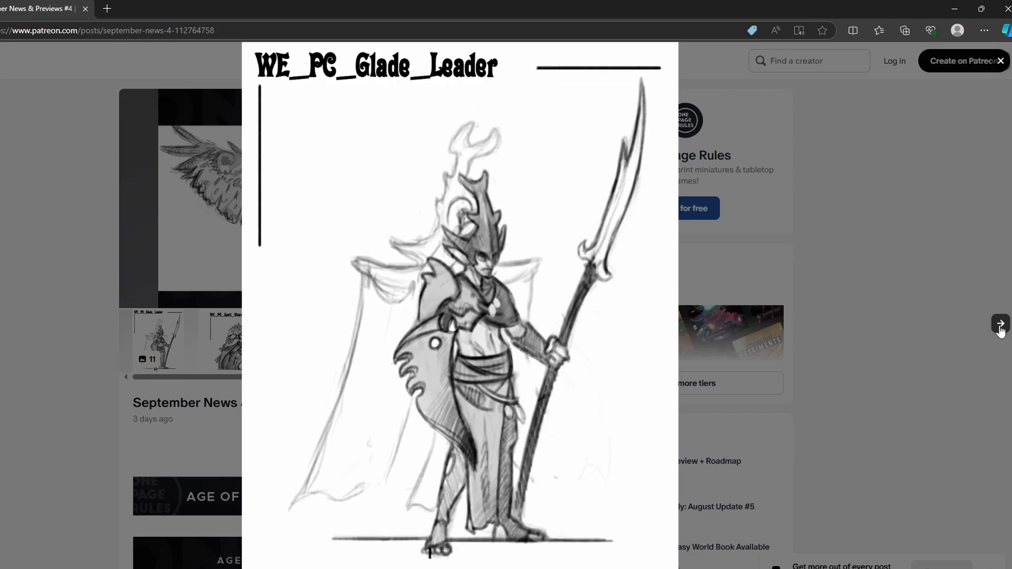
click(1000, 325)
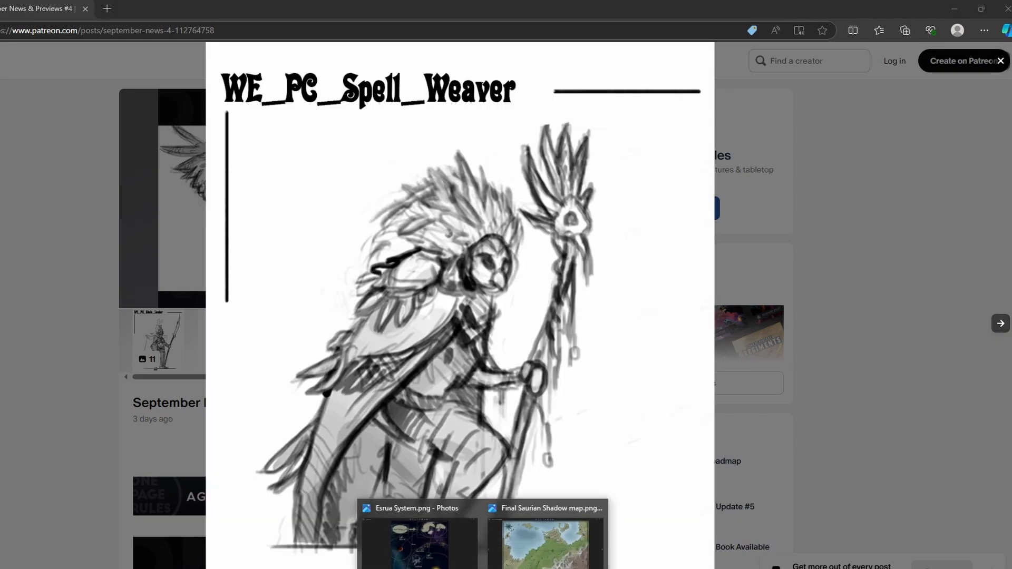
- Switch to Photos, view the Final Saurian Shadow map and Esrua System images, and close both
click(572, 548)
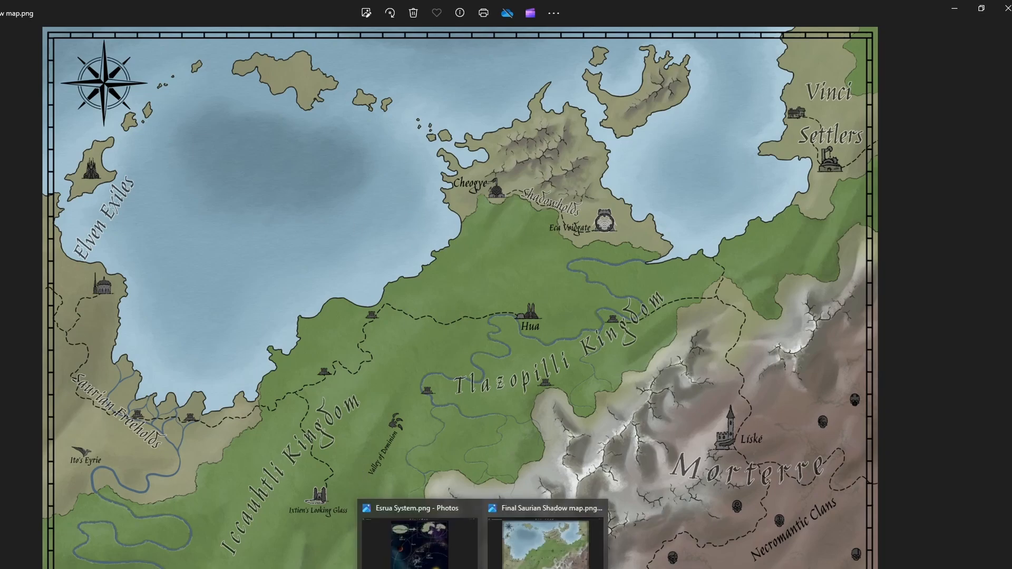
click(420, 543)
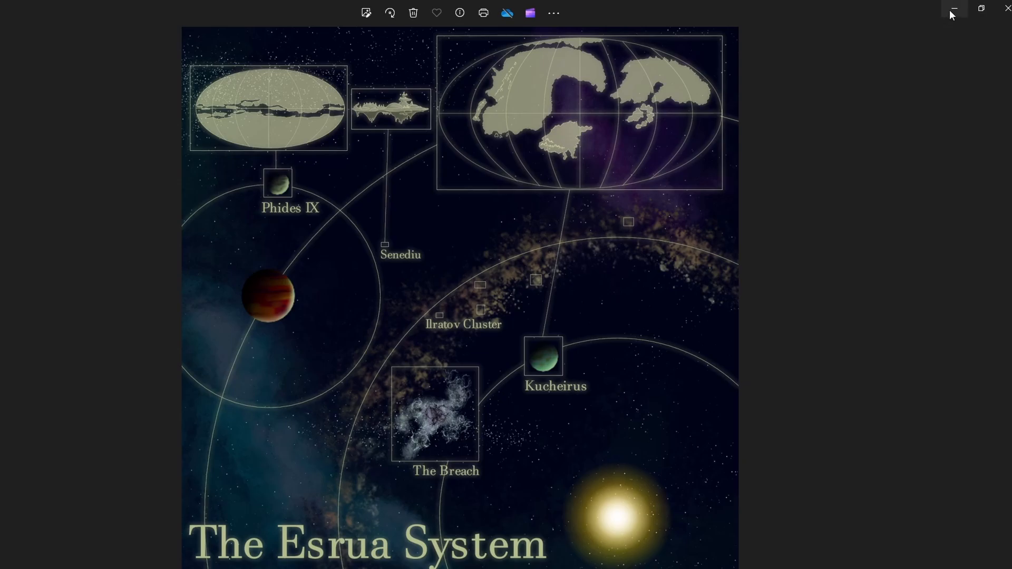
click(1008, 10)
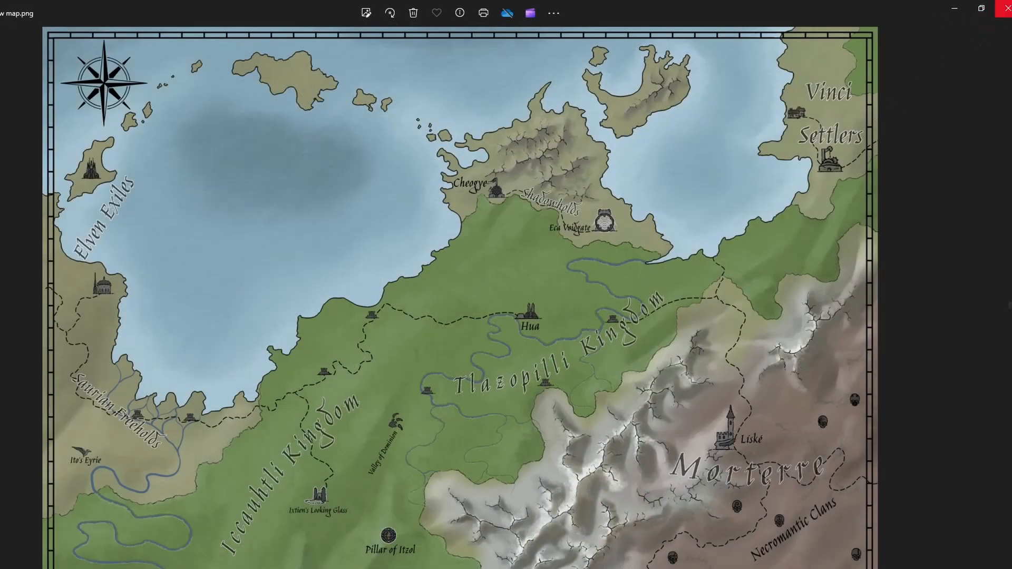
click(1008, 12)
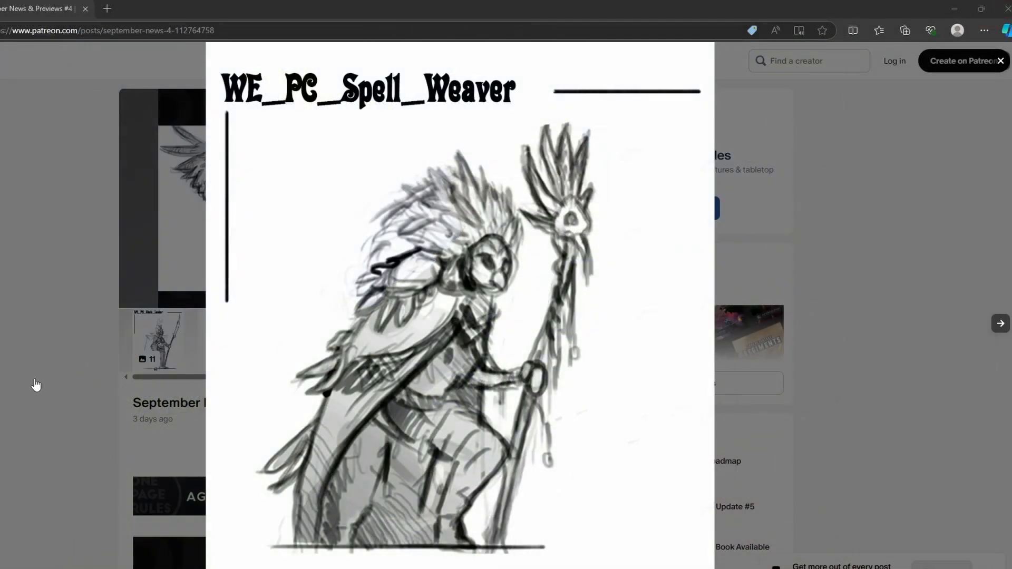
- Switch to the AoF World Book PDF and snip the area around the Wood Elves from the Lands of Tyria map
click(28, 424)
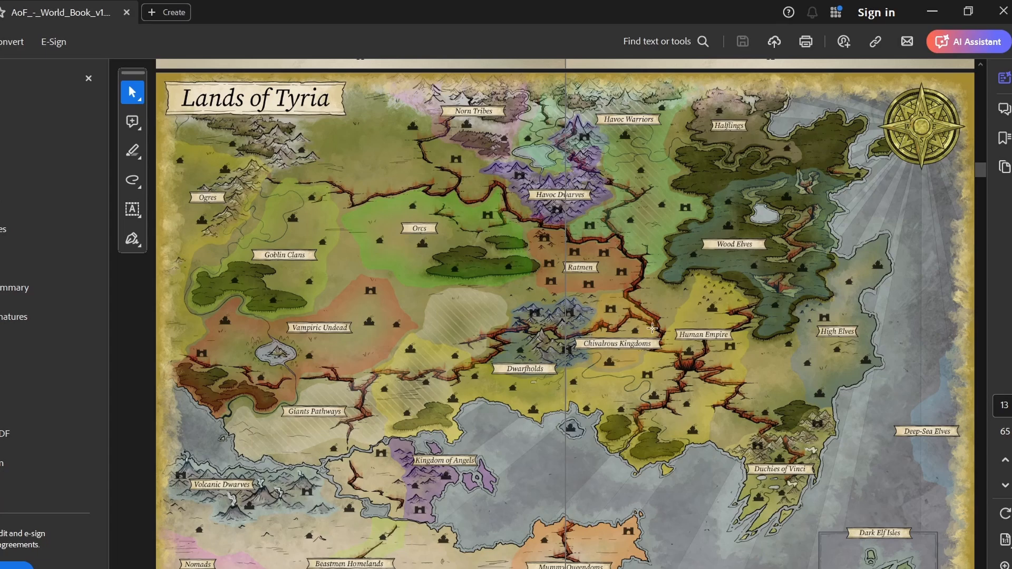
scroll(652, 328, down, 1)
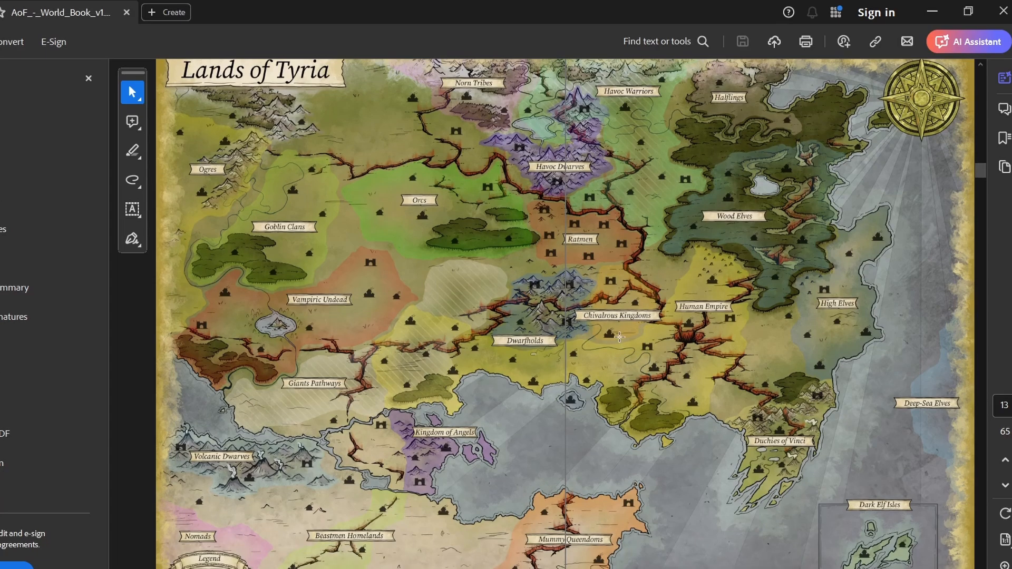
scroll(619, 336, down, 1)
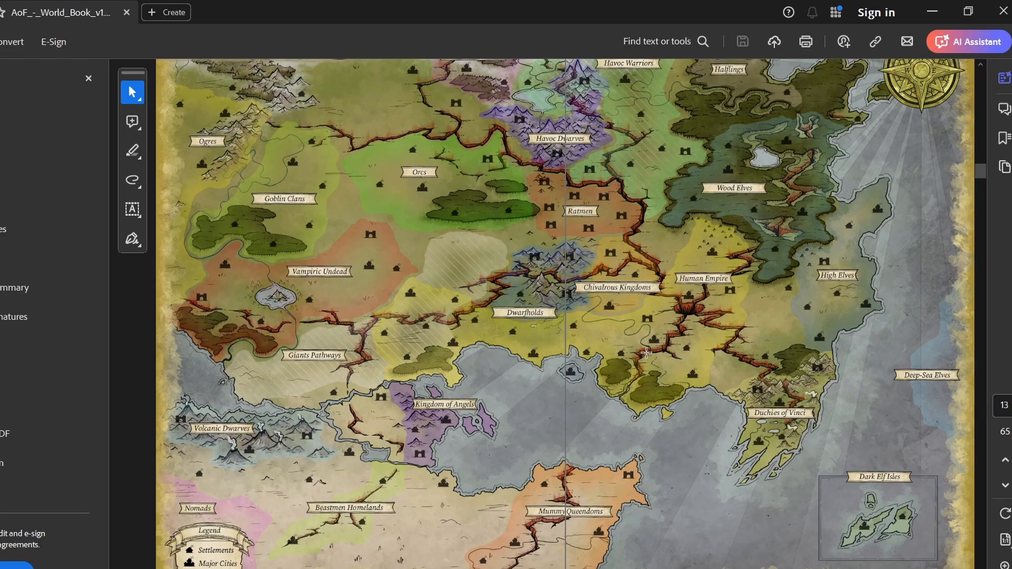
scroll(657, 378, up, 1)
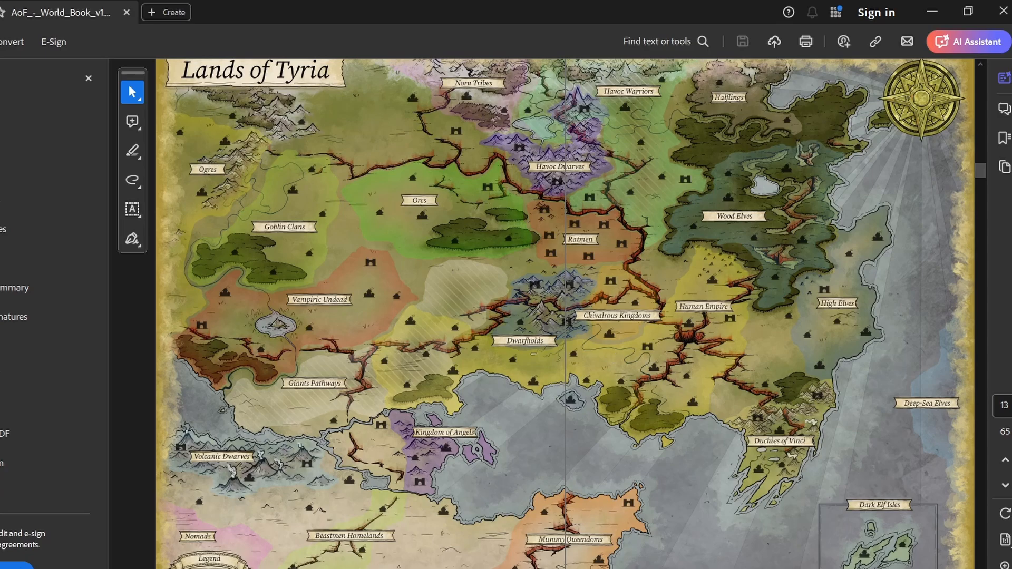
drag(551, 78, 934, 363)
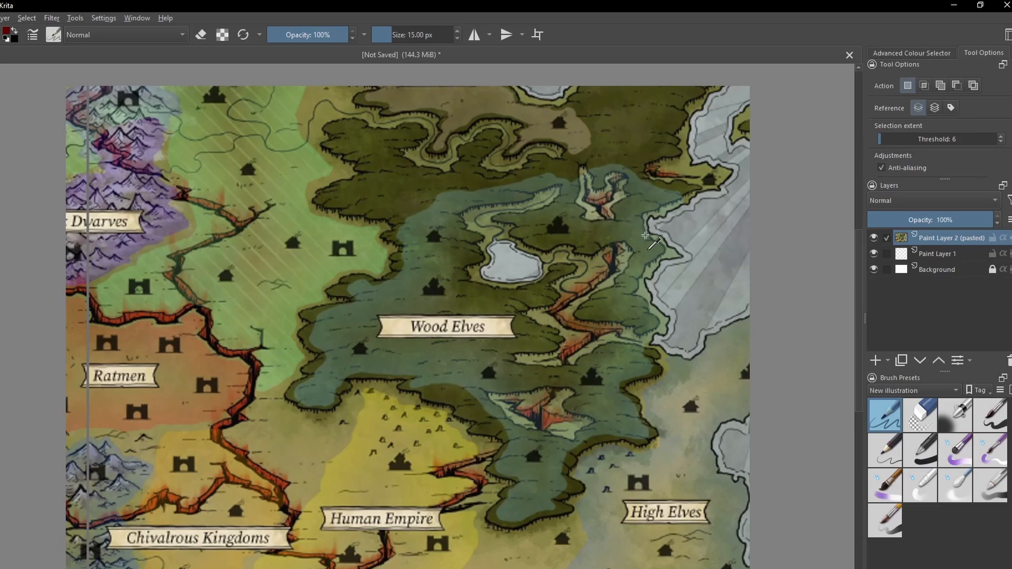
- Switch to Krita and move Paint Layer 1 above the layer holding the pasted map snip
scroll(650, 235, down, 2)
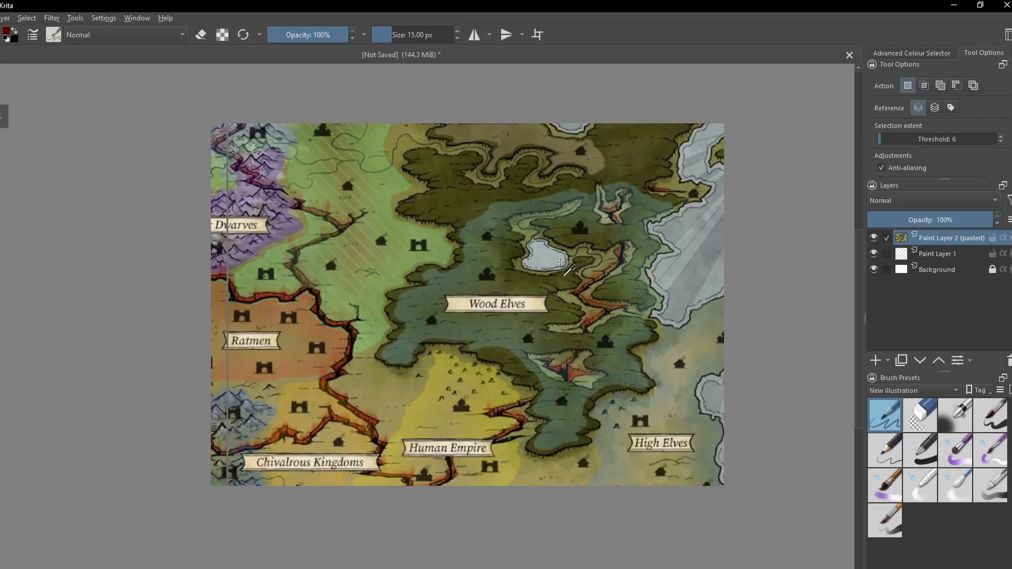
scroll(561, 261, up, 1)
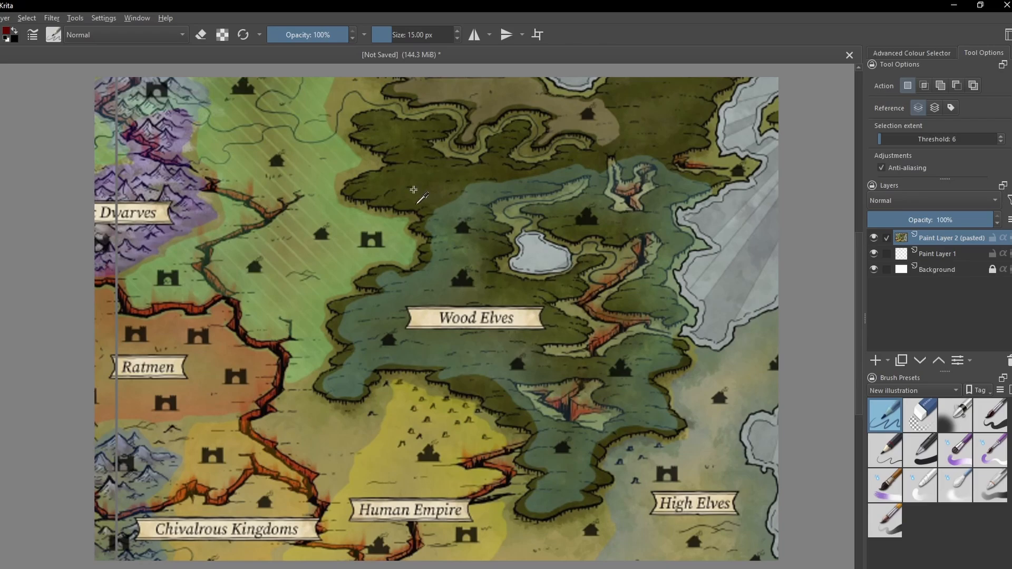
click(938, 253)
click(948, 270)
drag(946, 254, 949, 233)
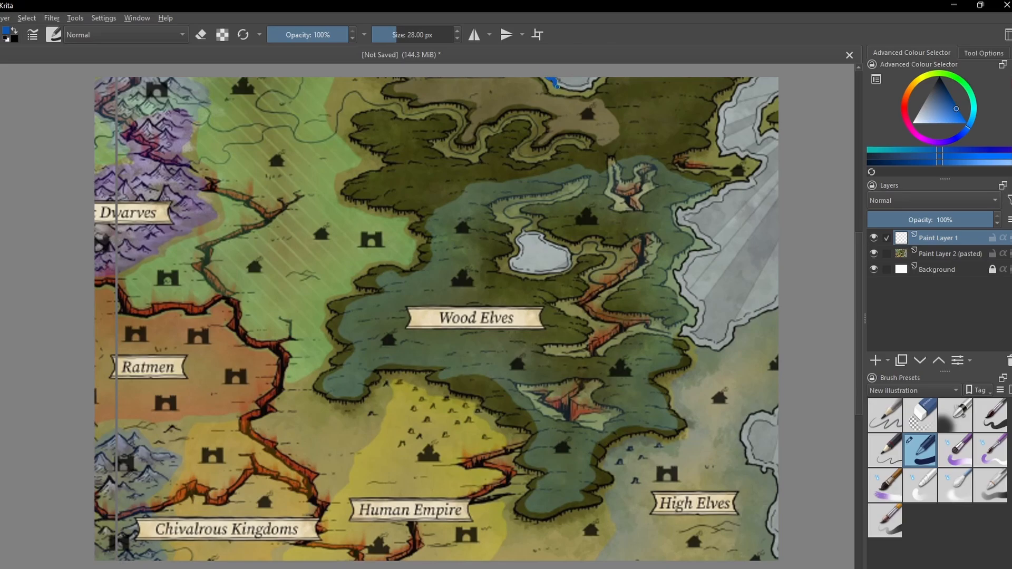
- Trace the northern and eastern coastlines on Paint Layer 1 in blue with a 28 px brush
drag(554, 86, 600, 73)
mouse_move(754, 77)
mouse_down()
mouse_move(718, 119)
mouse_move(725, 151)
mouse_move(759, 160)
mouse_move(751, 182)
mouse_move(677, 209)
mouse_move(710, 243)
mouse_move(679, 270)
mouse_move(696, 306)
mouse_move(686, 342)
mouse_move(717, 349)
mouse_move(764, 314)
mouse_move(805, 332)
mouse_up()
mouse_move(778, 403)
mouse_down()
mouse_move(758, 412)
mouse_move(743, 435)
mouse_move(757, 467)
mouse_move(775, 474)
mouse_move(784, 558)
mouse_up()
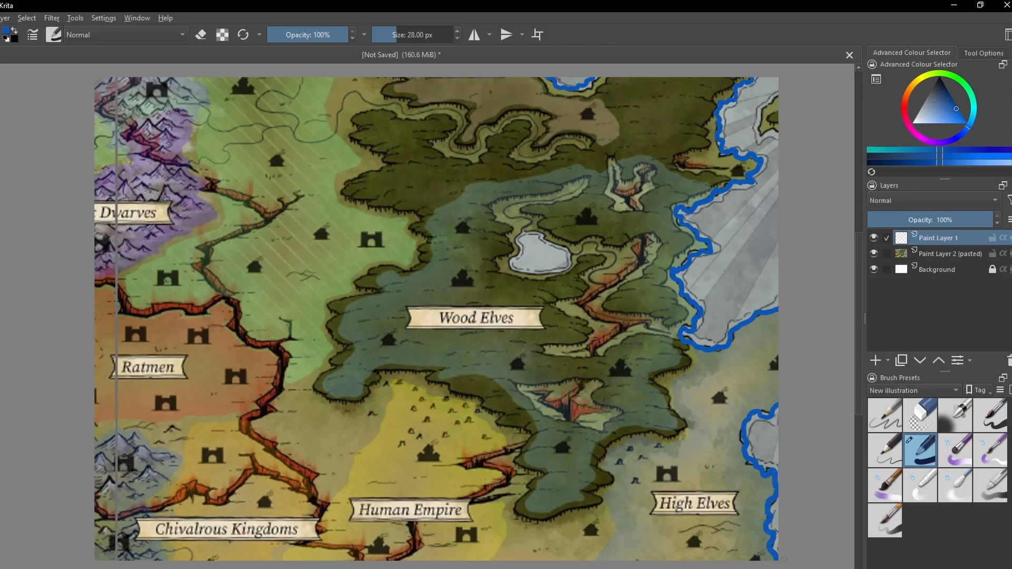
mouse_move(782, 93)
mouse_down()
mouse_move(758, 126)
mouse_move(787, 131)
mouse_up()
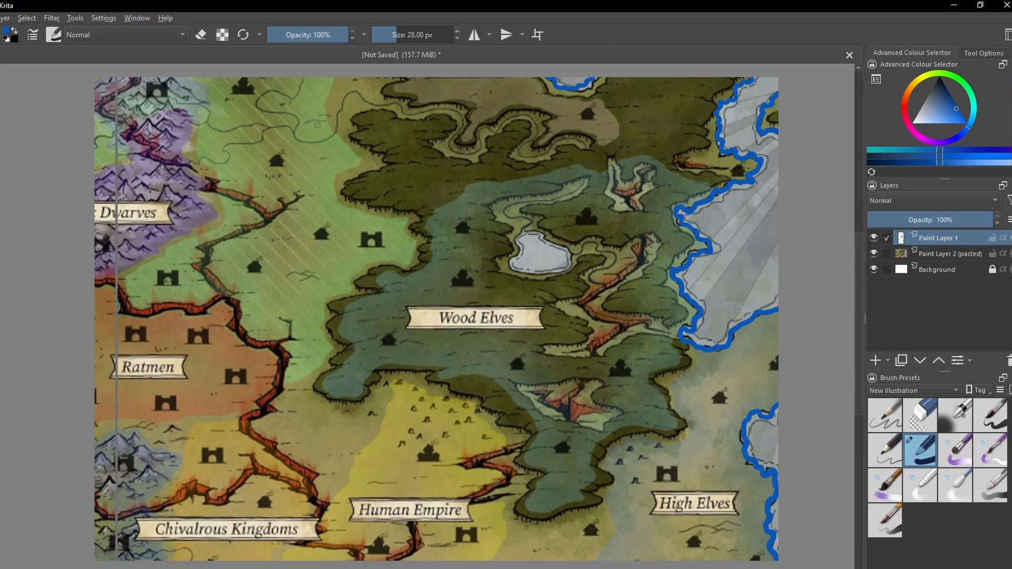
- Trace the winding forest river and the lake in blue, and add two streams by the Dwarves mountains at 20 px
mouse_move(331, 136)
mouse_down()
mouse_move(354, 91)
mouse_move(377, 105)
mouse_move(451, 109)
mouse_move(462, 116)
mouse_move(454, 151)
mouse_move(473, 149)
mouse_move(510, 117)
mouse_up()
mouse_move(530, 128)
mouse_down()
mouse_move(525, 154)
mouse_move(558, 137)
mouse_move(583, 146)
mouse_move(582, 172)
mouse_move(507, 216)
mouse_move(529, 225)
mouse_move(516, 258)
mouse_move(545, 273)
mouse_move(572, 251)
mouse_move(524, 232)
mouse_move(565, 256)
mouse_move(587, 244)
mouse_move(605, 252)
mouse_move(612, 268)
mouse_move(595, 282)
mouse_move(605, 287)
mouse_up()
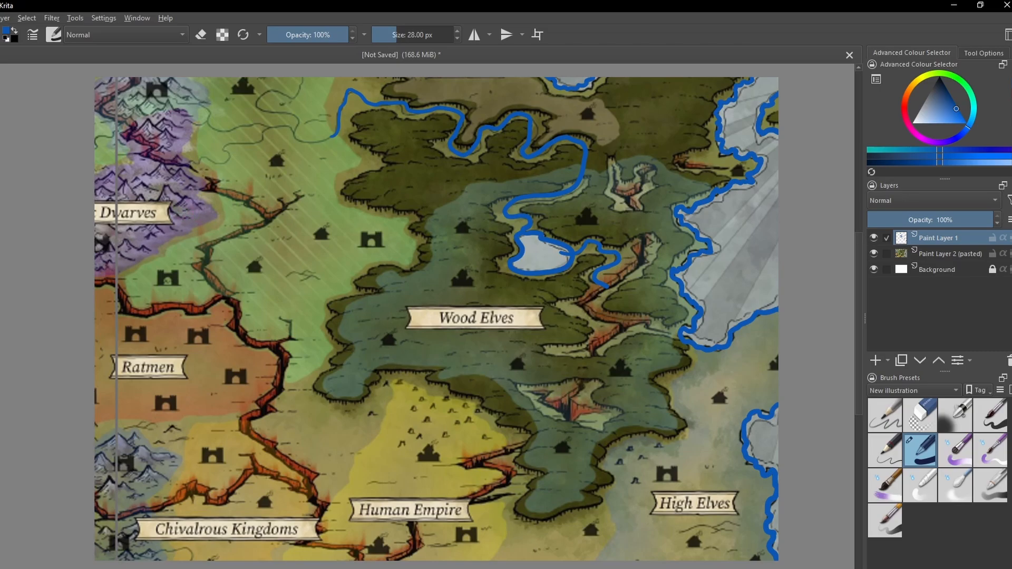
key(bracketleft)
drag(184, 215, 249, 211)
drag(141, 241, 197, 250)
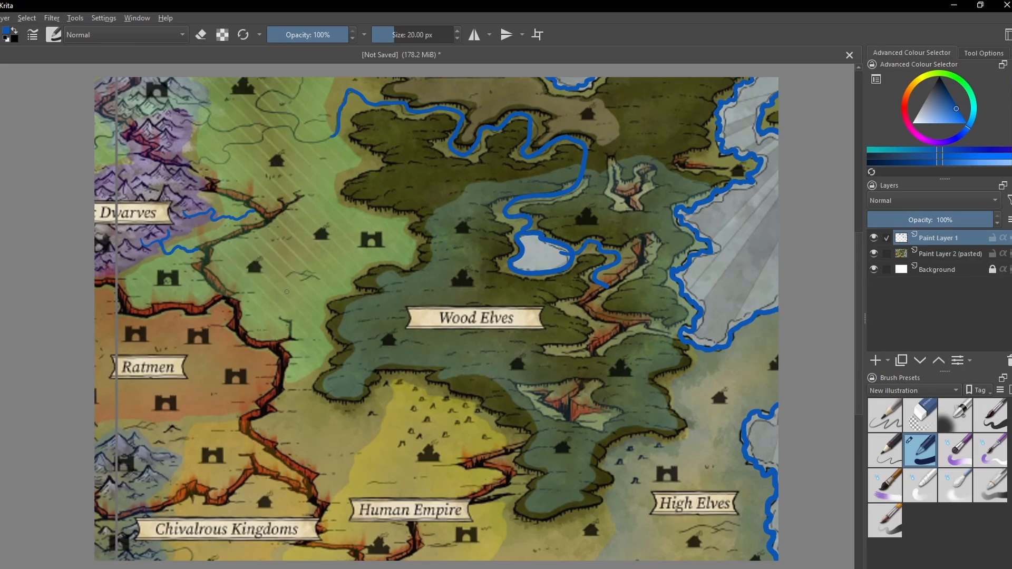
- With a 15 px brush, add thin blue streams joining the lake from the west and from below the Wood Elves label
key(bracketleft)
mouse_move(291, 289)
mouse_down()
mouse_move(329, 274)
mouse_move(375, 277)
mouse_move(413, 247)
mouse_move(469, 271)
mouse_move(506, 262)
mouse_up()
mouse_move(342, 220)
mouse_down()
mouse_move(380, 214)
mouse_move(405, 233)
mouse_up()
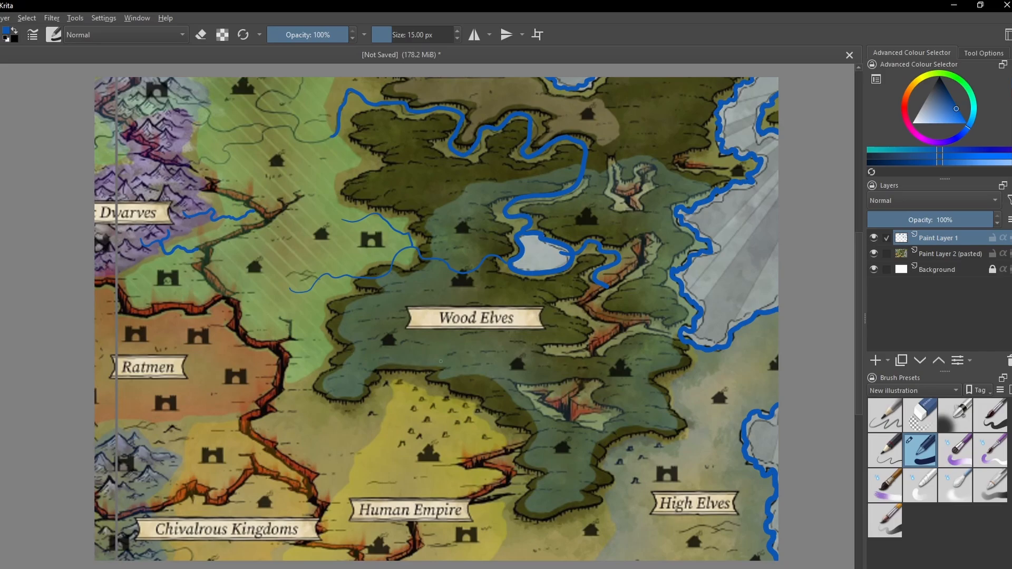
mouse_move(474, 318)
mouse_down()
mouse_move(488, 294)
mouse_move(483, 273)
mouse_up()
- Draw two short blue streams out of the south-western mountains beside Chivalrous Kingdoms
drag(162, 464, 210, 483)
scroll(206, 507, down, 3)
mouse_move(152, 429)
mouse_down()
mouse_move(179, 425)
mouse_move(194, 437)
mouse_up()
- Extend the main forest river west through the green territory, with branches reaching north and into the mountains
key(minus)
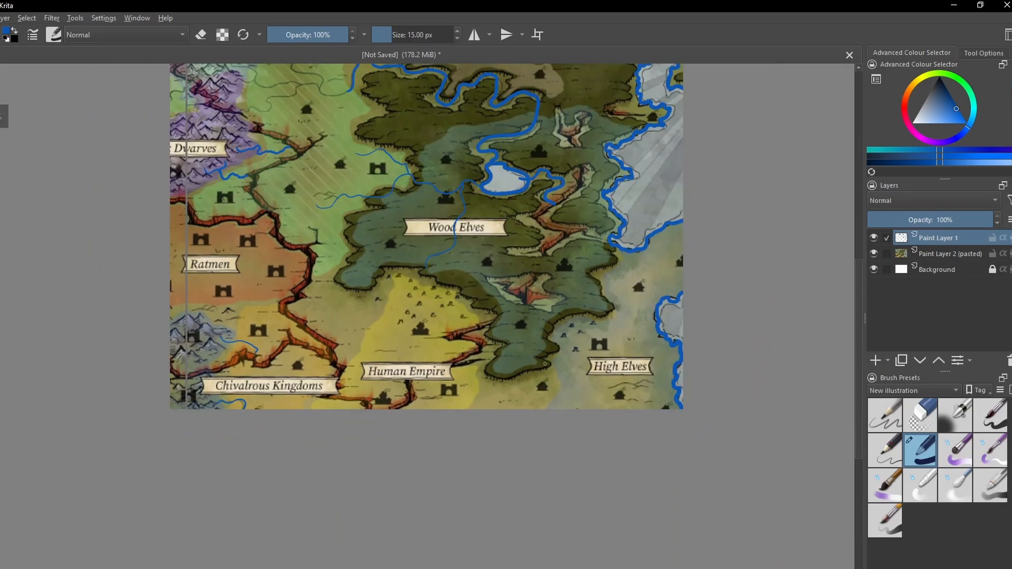
drag(502, 291, 485, 382)
key(plus)
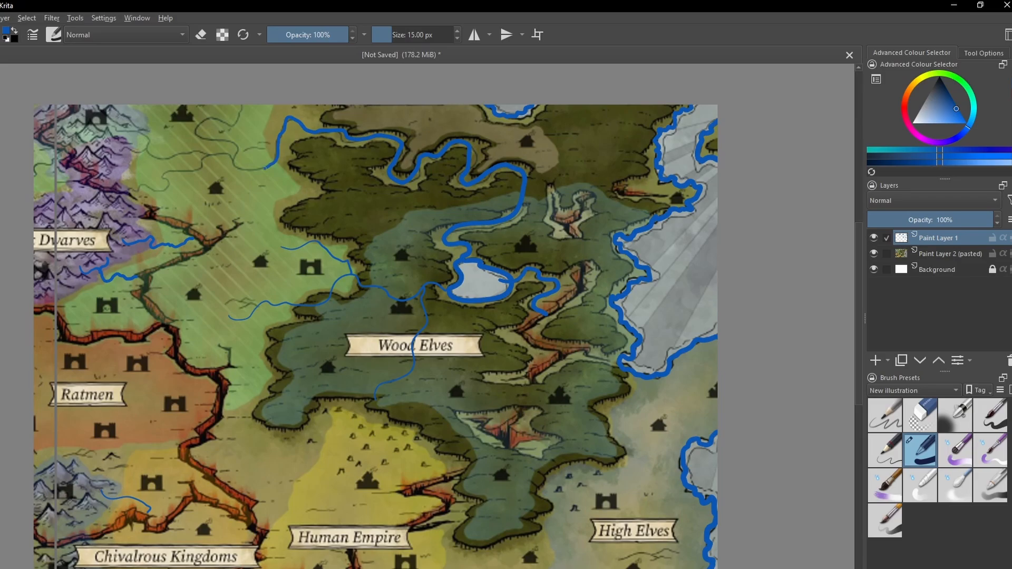
mouse_move(266, 168)
mouse_down()
mouse_move(233, 165)
mouse_move(242, 154)
mouse_move(230, 141)
mouse_move(204, 139)
mouse_move(202, 121)
mouse_move(225, 127)
mouse_move(243, 109)
mouse_up()
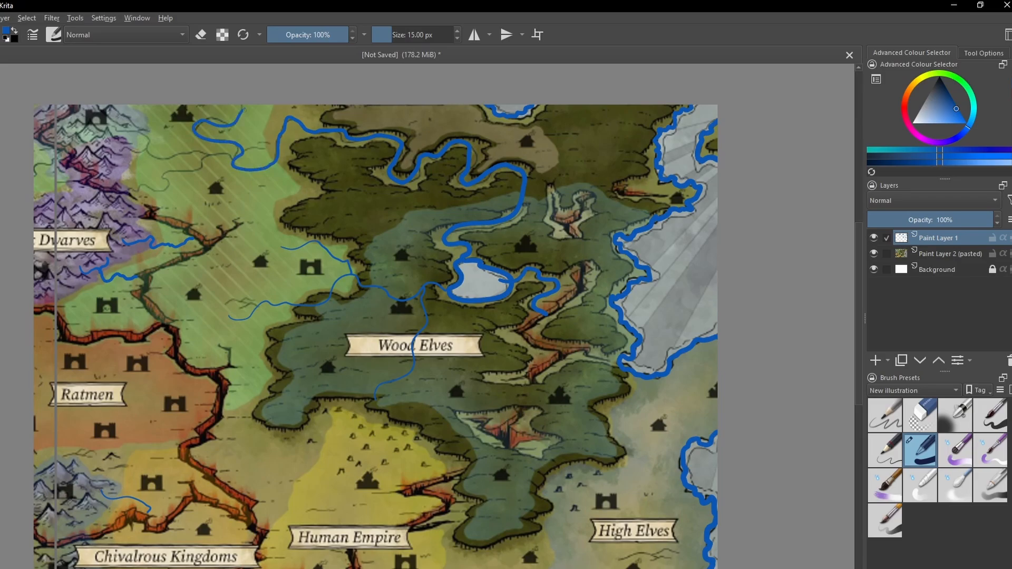
mouse_move(117, 126)
mouse_down()
mouse_move(148, 136)
mouse_move(151, 156)
mouse_move(227, 158)
mouse_up()
mouse_move(127, 190)
mouse_down()
mouse_move(159, 187)
mouse_move(166, 173)
mouse_move(200, 162)
mouse_up()
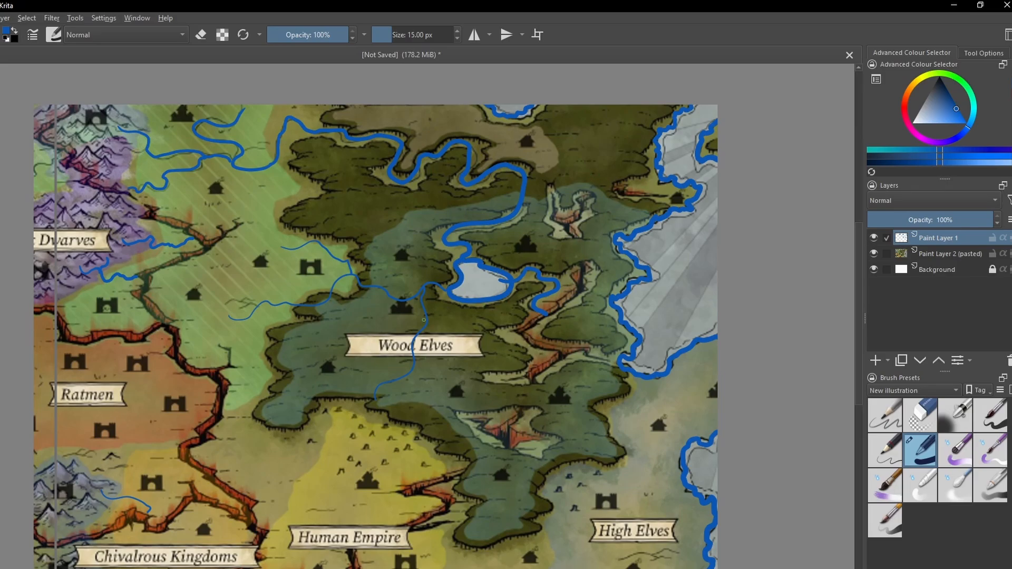
drag(425, 314, 406, 315)
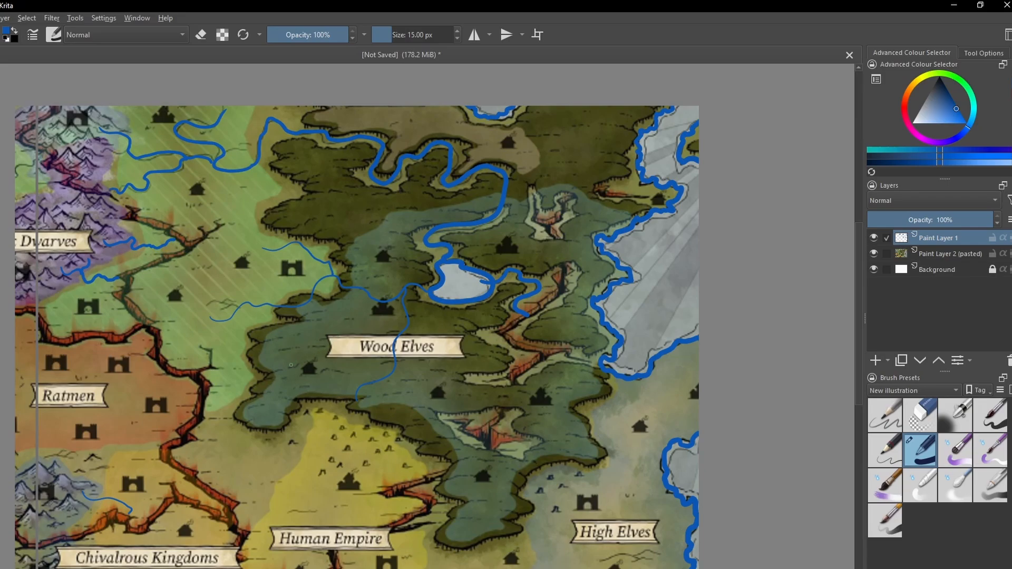
drag(289, 362, 434, 296)
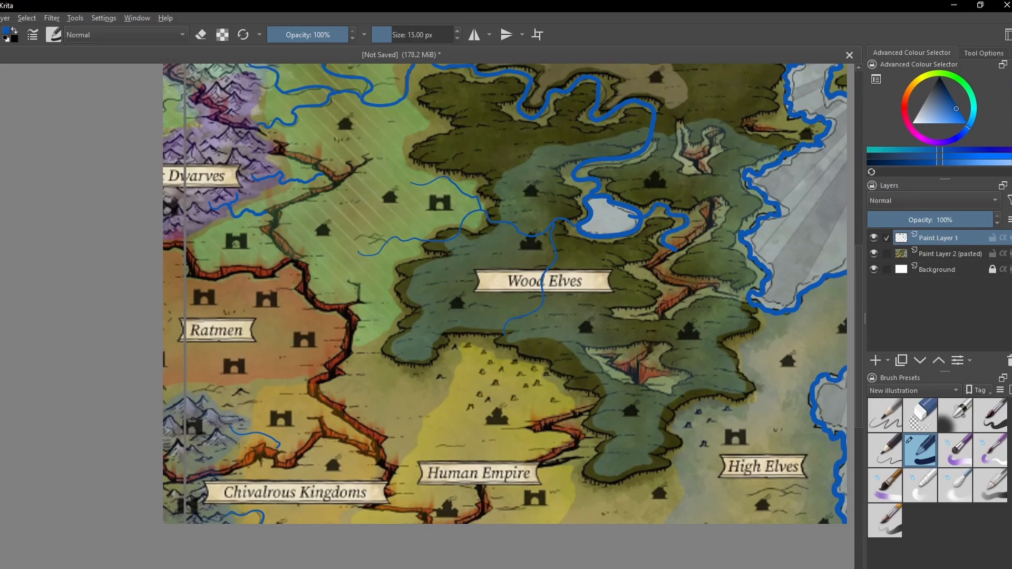
drag(366, 290, 246, 348)
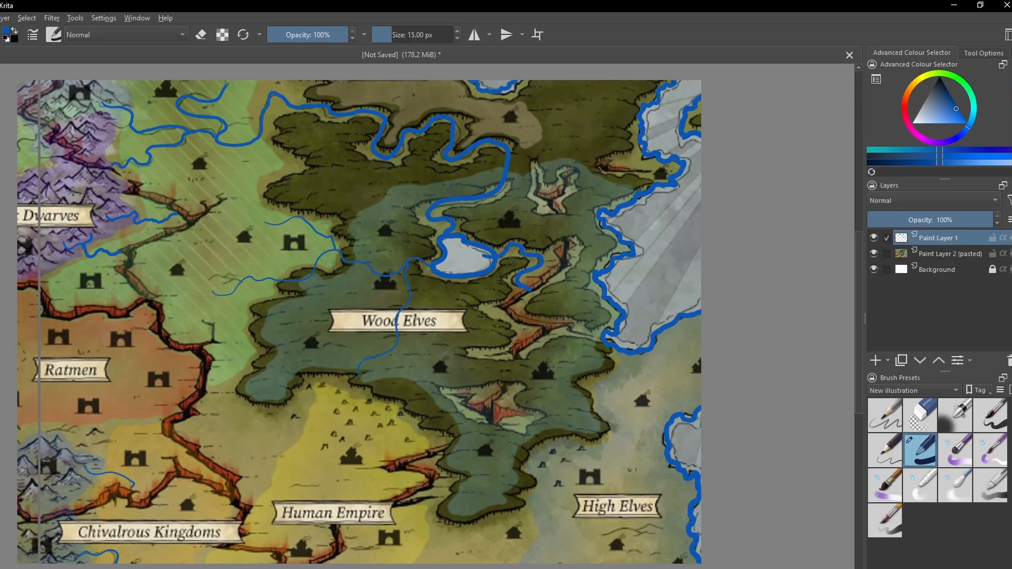
drag(511, 436, 502, 392)
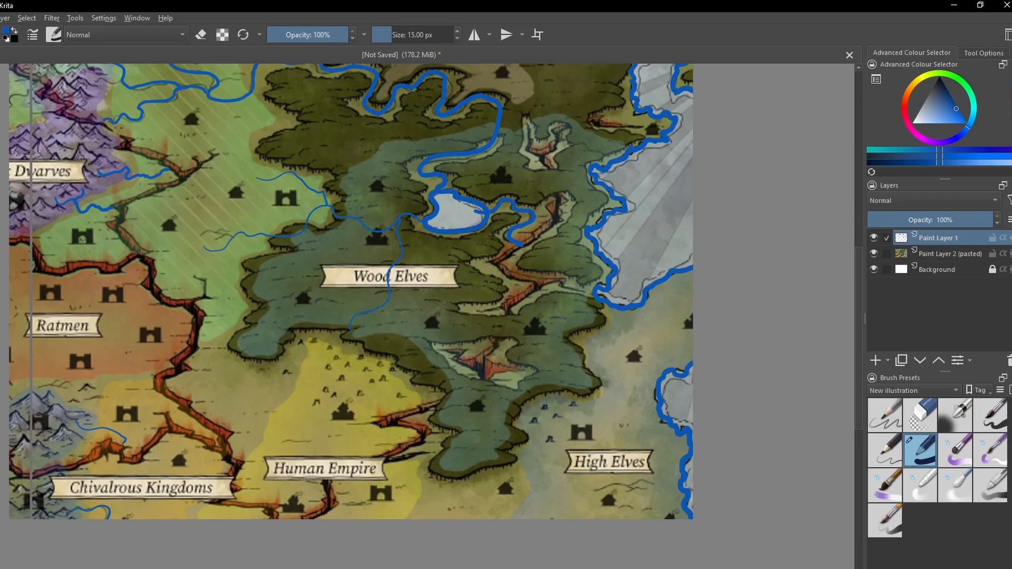
drag(524, 418, 493, 466)
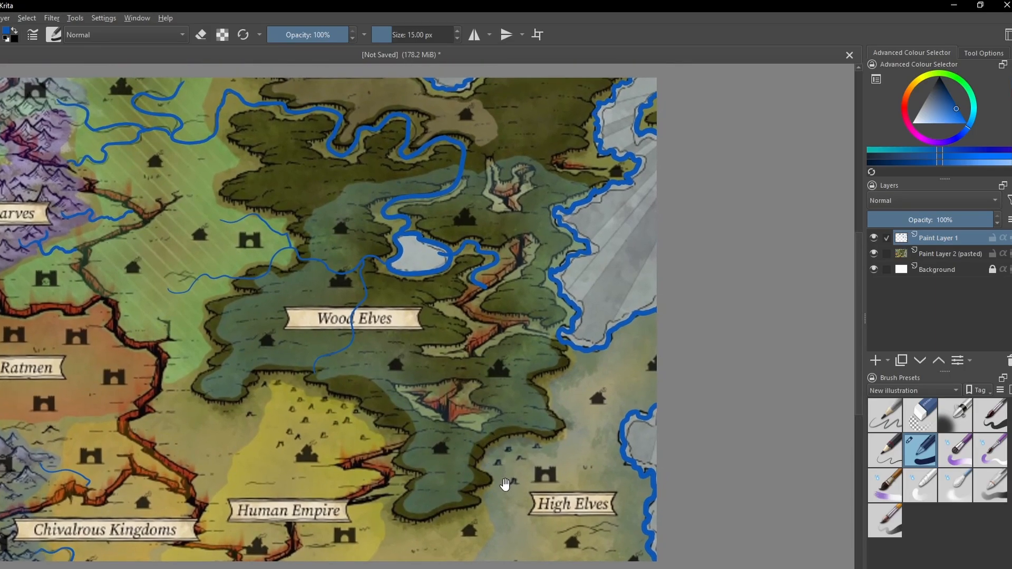
- Draw blue rivers around High Elves: a coastal stream, a long river towards Human Empire, a forest tributary and a stream along the eastern forest edge
drag(506, 485, 439, 404)
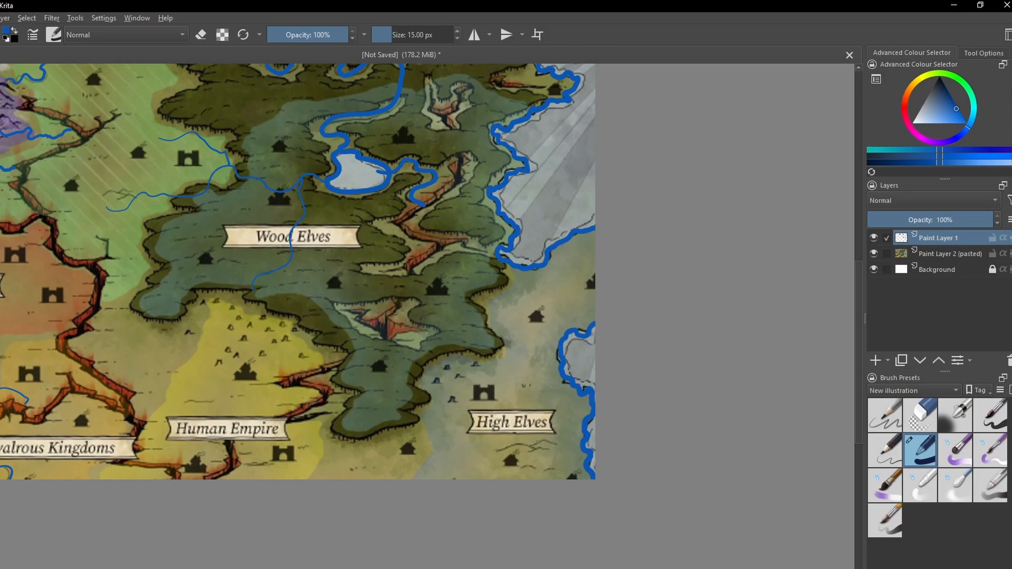
mouse_move(545, 443)
mouse_down()
mouse_move(581, 450)
mouse_move(559, 458)
mouse_up()
mouse_move(483, 404)
mouse_down()
mouse_move(427, 446)
mouse_move(326, 458)
mouse_move(239, 451)
mouse_up()
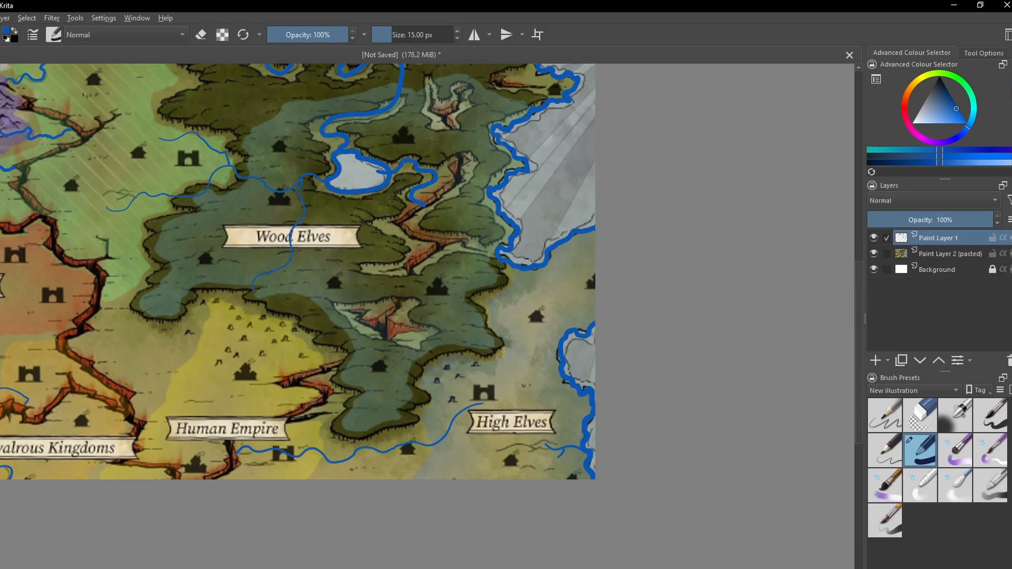
mouse_move(439, 376)
mouse_down()
mouse_move(414, 404)
mouse_move(412, 442)
mouse_up()
drag(373, 454, 395, 437)
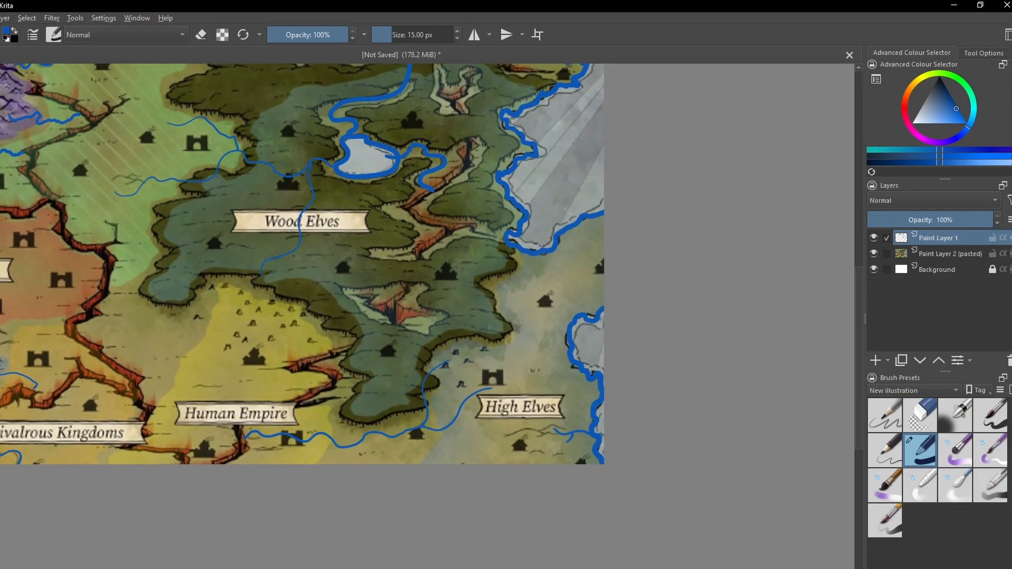
mouse_move(489, 311)
mouse_down()
mouse_move(507, 300)
mouse_move(519, 267)
mouse_up()
- Trace the western and southern rifts around Ratmen, Chivalrous Kingdoms and Human Empire in dark red with an 18 px brush
scroll(398, 322, down, 1)
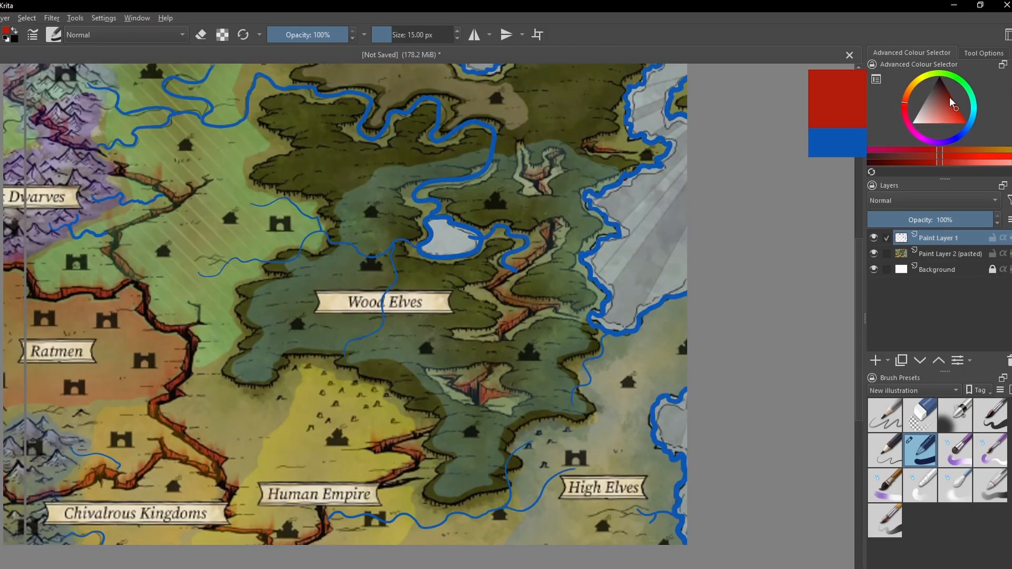
drag(950, 97, 949, 95)
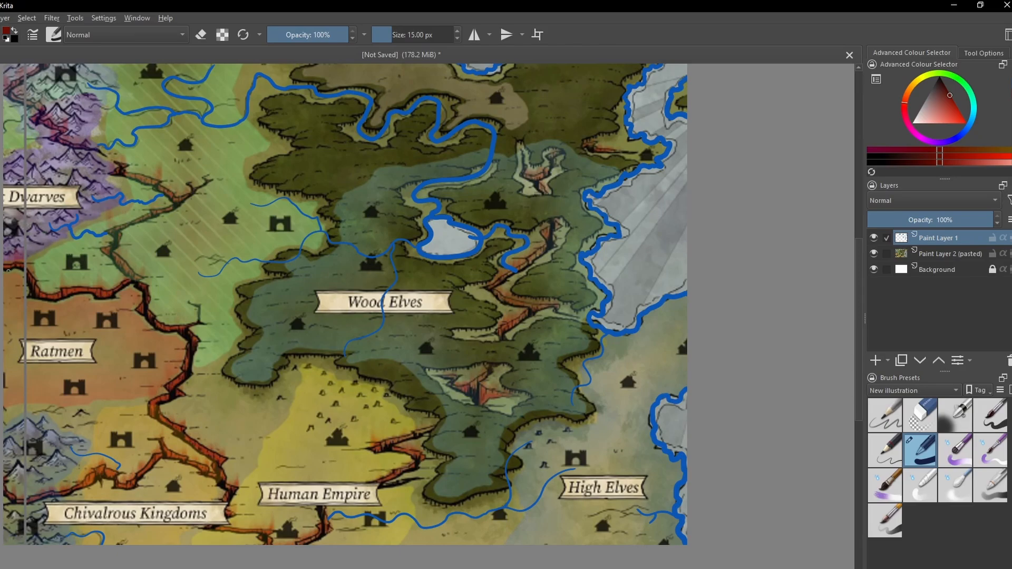
key(bracketright)
mouse_move(20, 264)
mouse_down()
mouse_move(37, 294)
mouse_move(113, 293)
mouse_move(125, 283)
mouse_move(117, 228)
mouse_move(185, 200)
mouse_move(118, 167)
mouse_up()
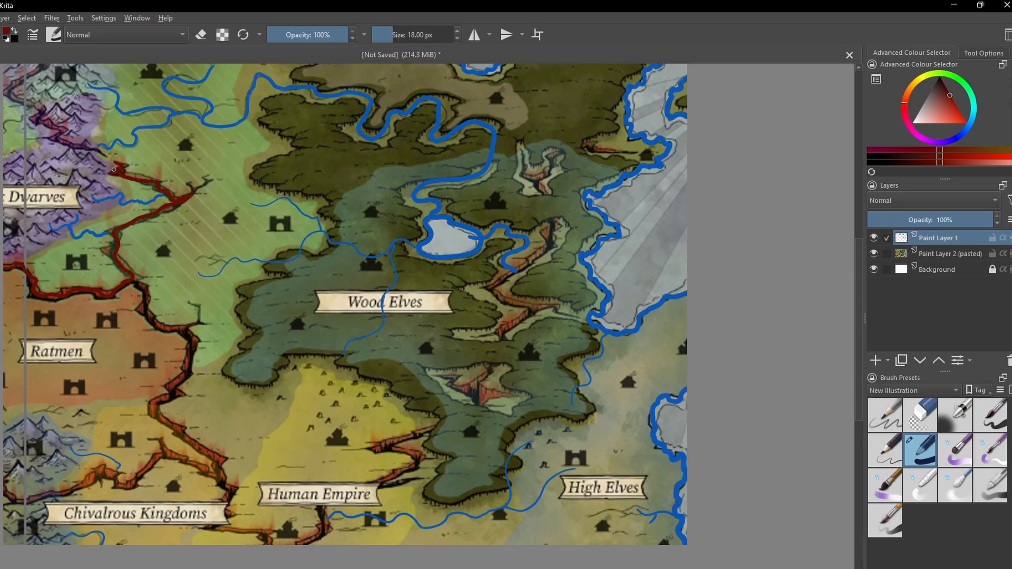
mouse_move(142, 289)
mouse_down()
mouse_move(181, 327)
mouse_move(171, 389)
mouse_move(184, 436)
mouse_move(249, 529)
mouse_move(315, 532)
mouse_move(417, 461)
mouse_move(442, 423)
mouse_up()
- Trace the rifts through the eastern Wood Elves forest up to the north-east coast in dark red
drag(498, 397, 477, 406)
drag(441, 375, 567, 312)
drag(523, 152, 512, 302)
mouse_move(632, 153)
mouse_down()
mouse_move(596, 152)
mouse_move(536, 181)
mouse_up()
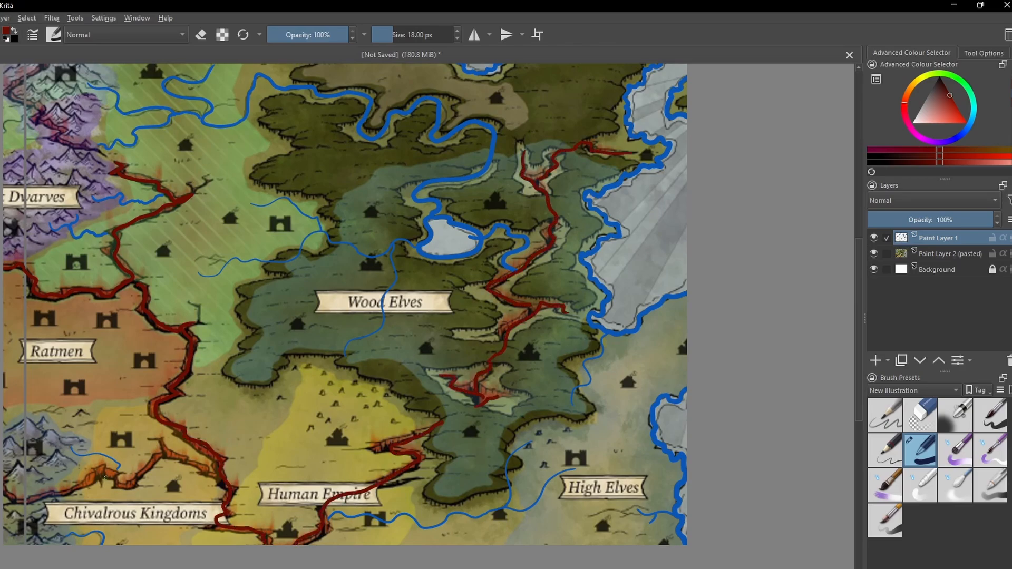
- Examine the traced rifts and rivers around Ratmen, Chivalrous Kingdoms and Wood Elves, both up close and across the region
mouse_move(216, 477)
mouse_down()
mouse_move(160, 441)
mouse_move(74, 488)
mouse_move(5, 491)
mouse_up()
mouse_move(332, 277)
mouse_down()
mouse_move(315, 366)
mouse_move(341, 300)
mouse_up()
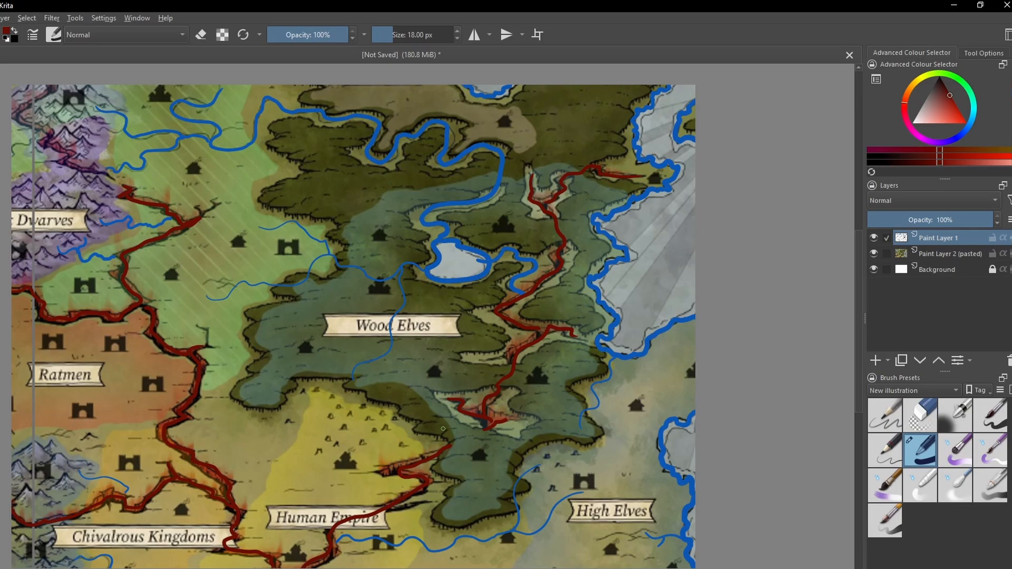
drag(226, 441, 282, 441)
key(ctrl+plus)
key(ctrl+plus)
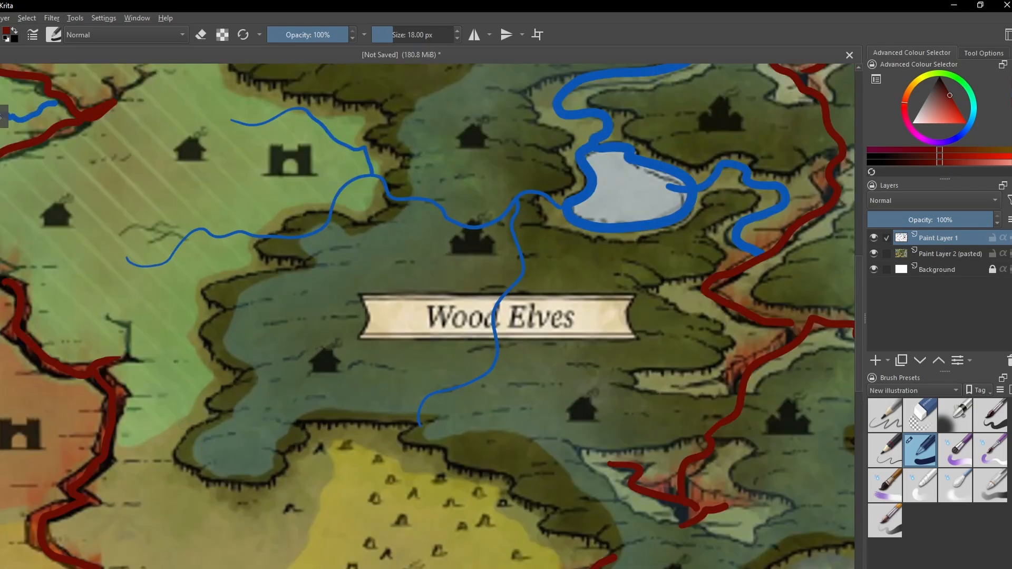
drag(161, 418, 430, 362)
key(ctrl+plus)
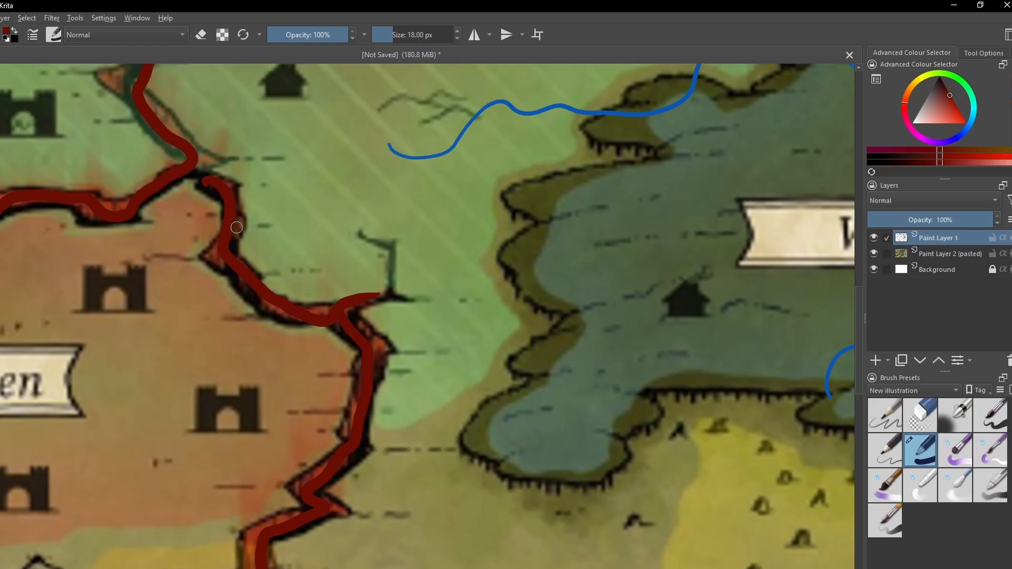
scroll(397, 322, down, 3)
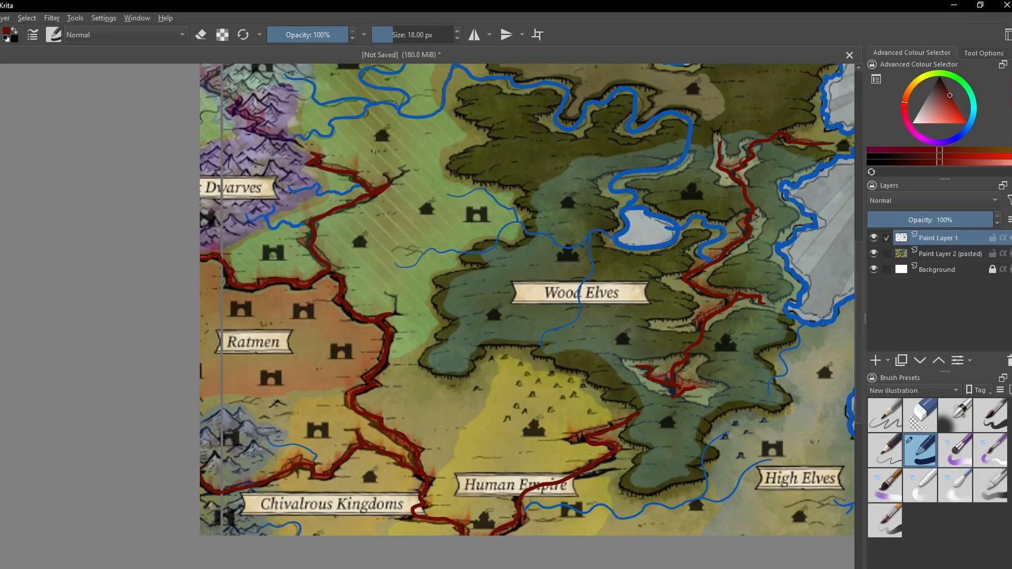
scroll(372, 302, up, 2)
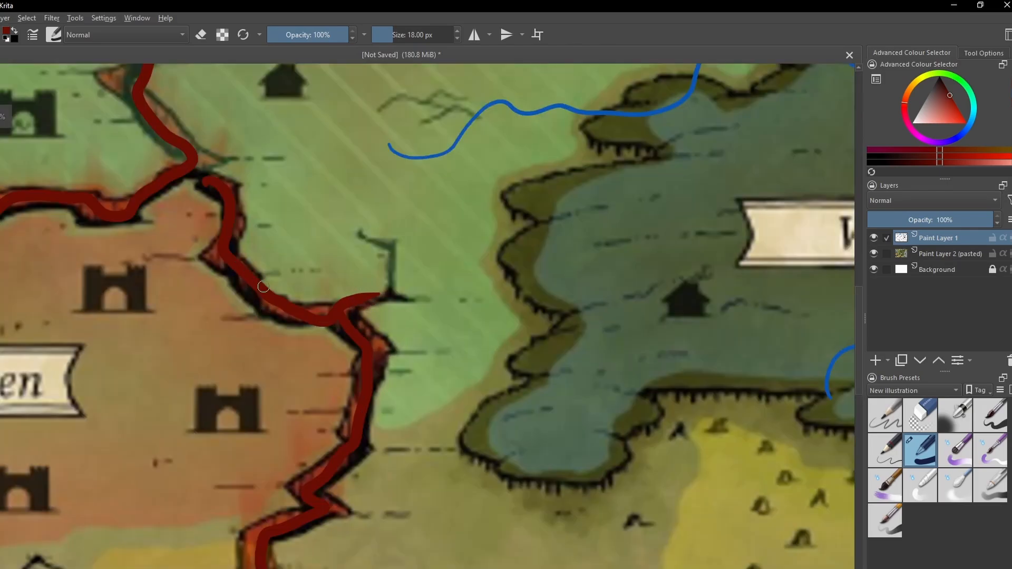
scroll(435, 331, down, 3)
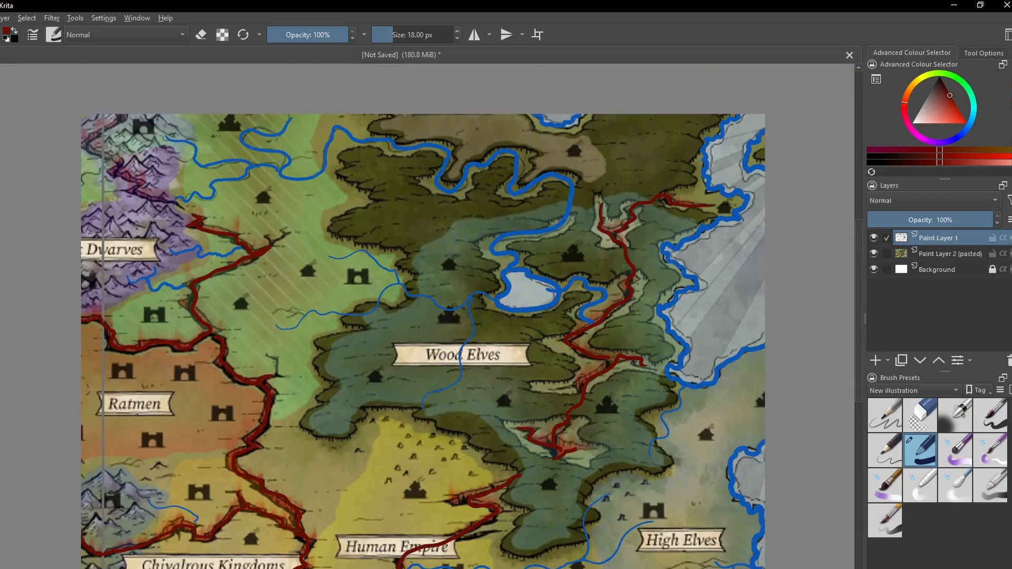
mouse_move(388, 446)
mouse_down()
mouse_move(371, 416)
mouse_move(423, 435)
mouse_move(384, 437)
mouse_up()
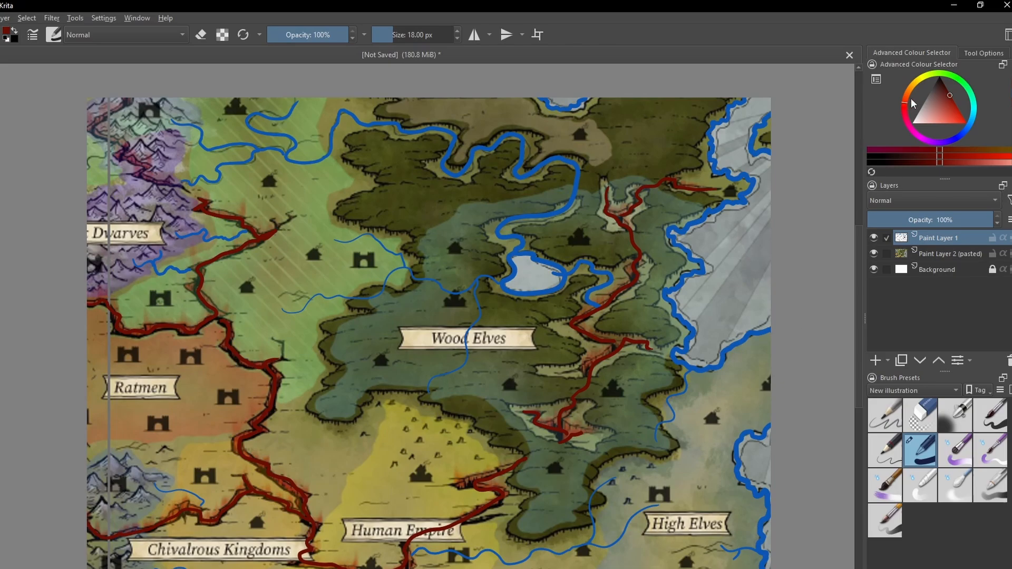
- Add a new paint layer above the traced lines and outline a castle in dark grey just below the Dwarves label
mouse_move(936, 90)
mouse_down()
mouse_move(927, 84)
mouse_move(922, 97)
mouse_up()
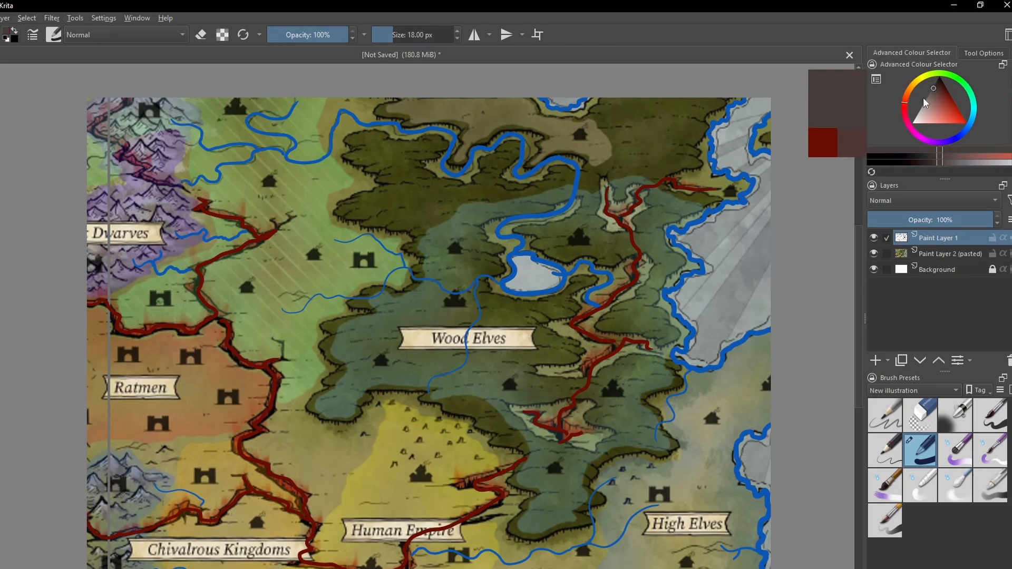
click(875, 361)
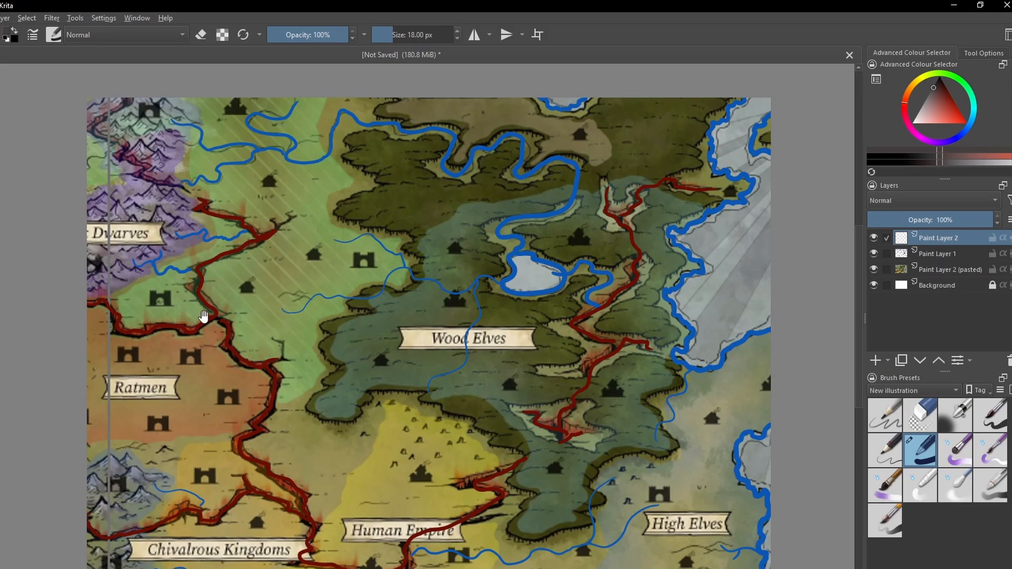
drag(196, 296, 247, 293)
key(ctrl+plus)
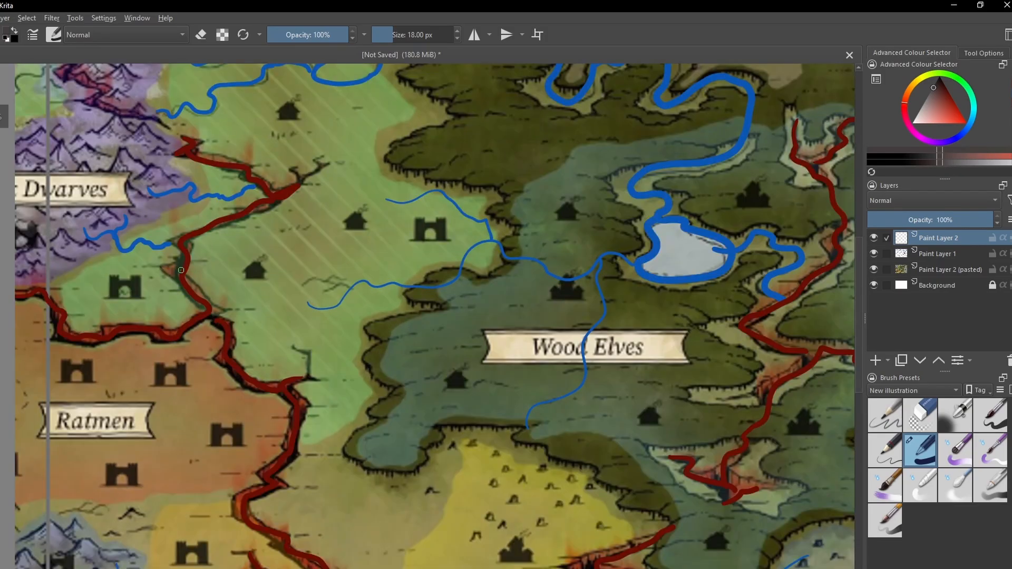
drag(203, 269, 400, 267)
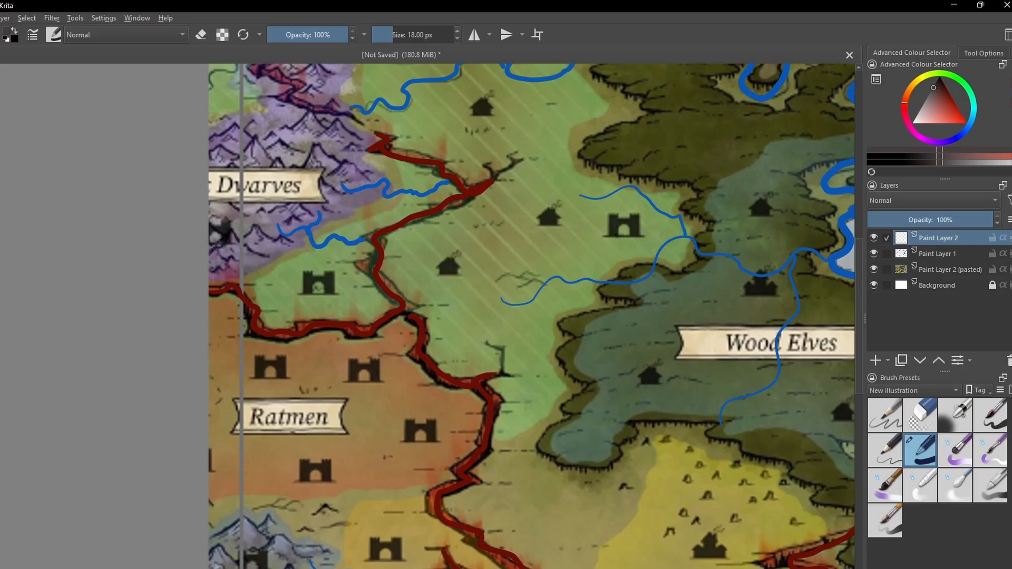
mouse_move(226, 244)
mouse_down()
mouse_move(214, 224)
mouse_move(225, 192)
mouse_move(234, 190)
mouse_move(234, 209)
mouse_move(255, 192)
mouse_move(260, 207)
mouse_move(275, 193)
mouse_move(287, 219)
mouse_move(267, 225)
mouse_move(268, 241)
mouse_move(229, 240)
mouse_up()
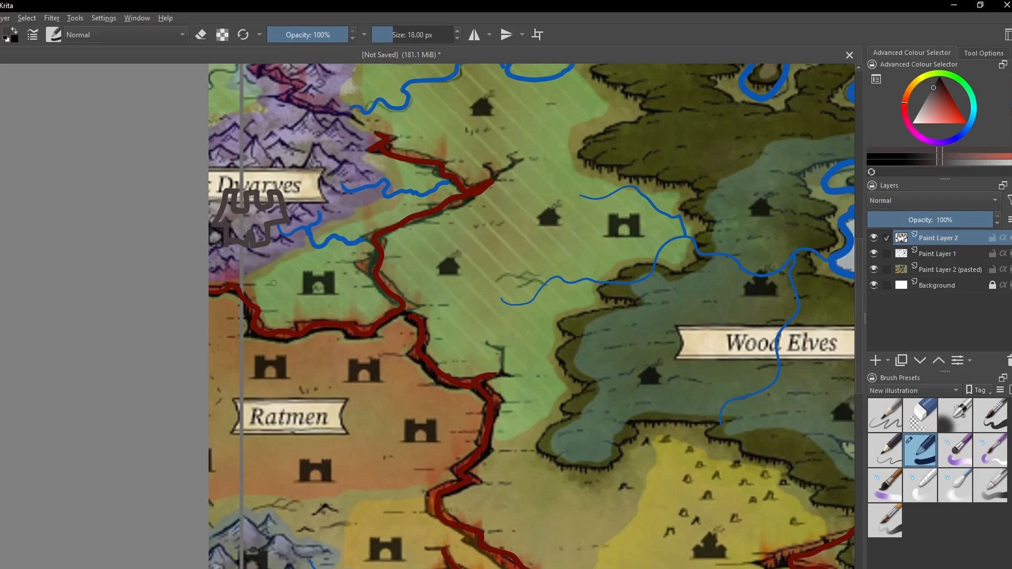
- Outline a second castle in dark grey over the south-western mountains, north-west of Chivalrous Kingdoms
drag(400, 407, 387, 397)
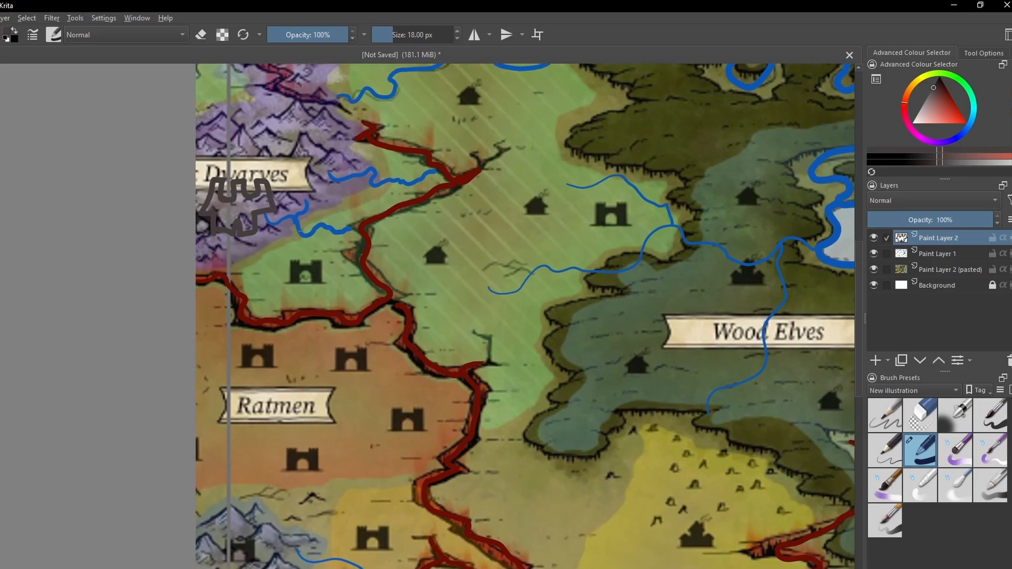
scroll(402, 420, down, 5)
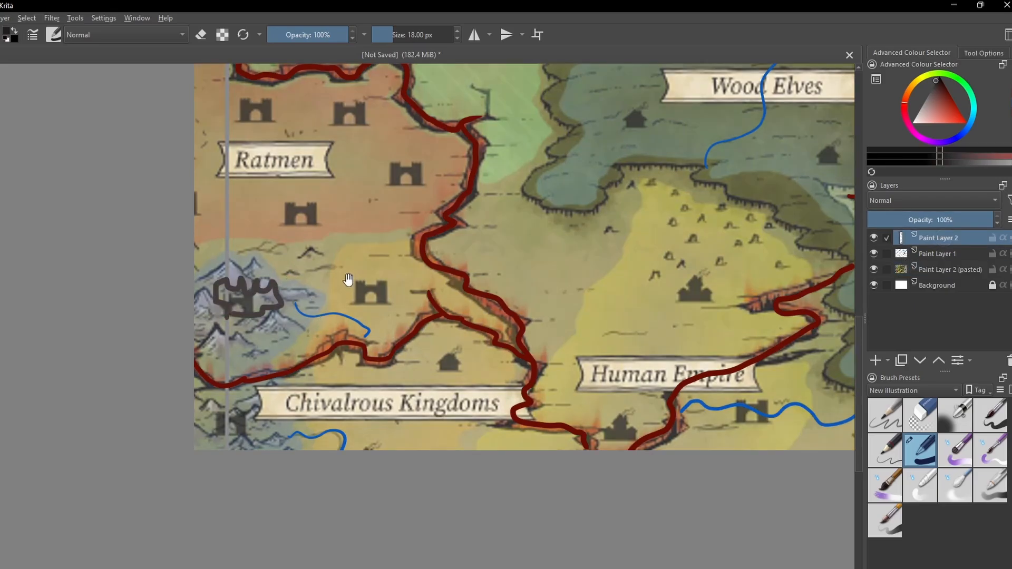
drag(358, 286, 320, 324)
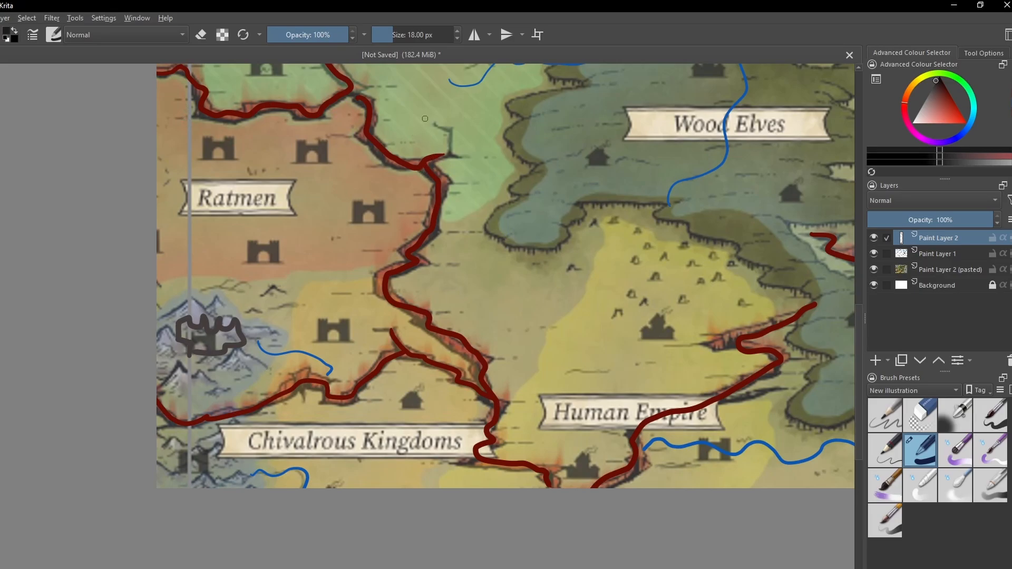
- Retrace the south-western mountain castle in black and sketch three small shapes and two slanted strokes above it
drag(448, 97, 388, 205)
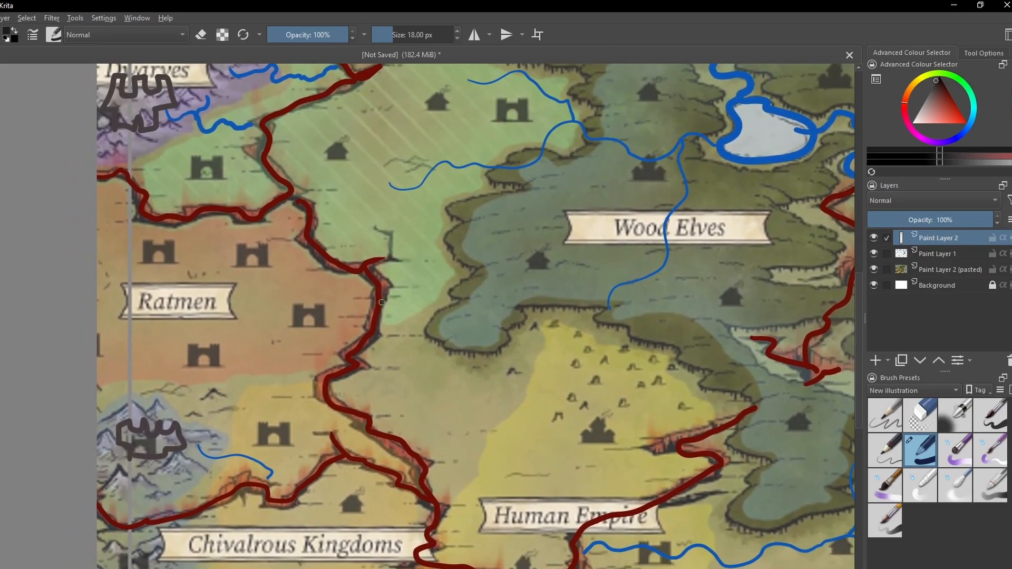
drag(409, 389, 352, 163)
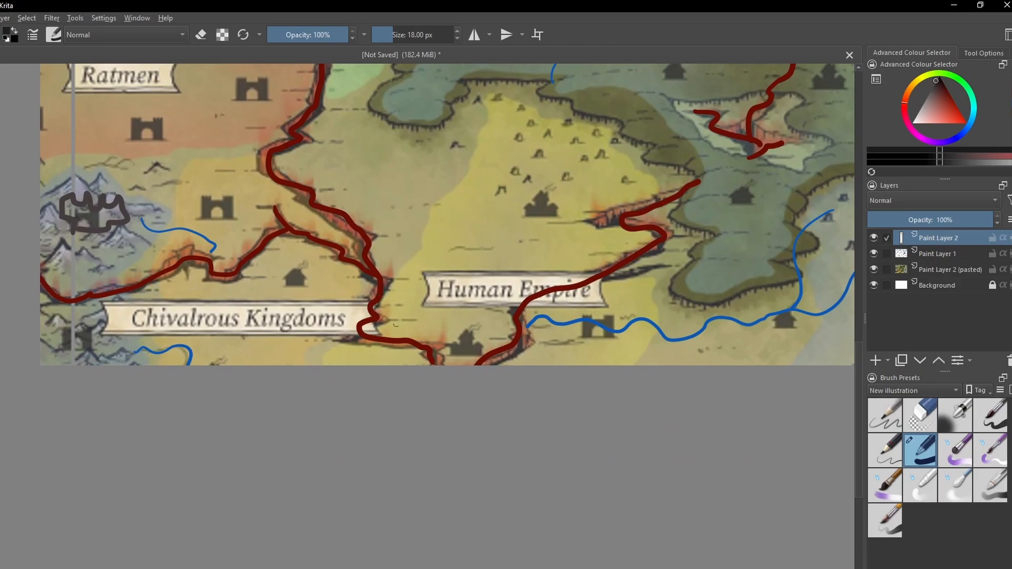
drag(216, 266, 392, 365)
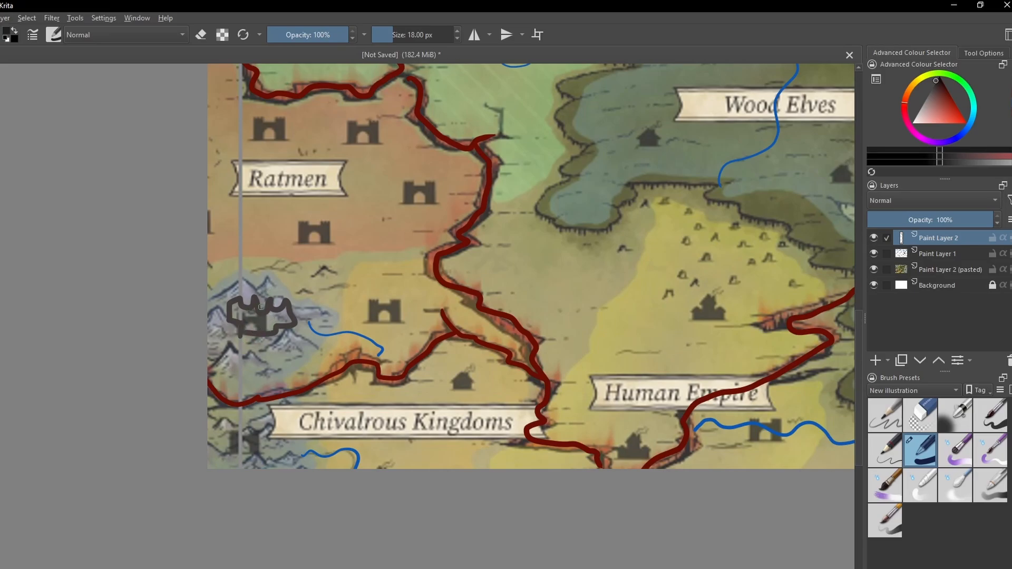
mouse_move(227, 263)
mouse_down()
mouse_move(235, 287)
mouse_move(253, 257)
mouse_move(251, 285)
mouse_up()
mouse_move(252, 260)
mouse_down()
mouse_move(256, 283)
mouse_move(283, 269)
mouse_move(285, 285)
mouse_up()
mouse_move(227, 323)
mouse_down()
mouse_move(235, 296)
mouse_move(250, 309)
mouse_move(257, 297)
mouse_move(262, 313)
mouse_move(271, 296)
mouse_move(280, 310)
mouse_move(290, 298)
mouse_move(297, 324)
mouse_move(272, 337)
mouse_move(230, 322)
mouse_up()
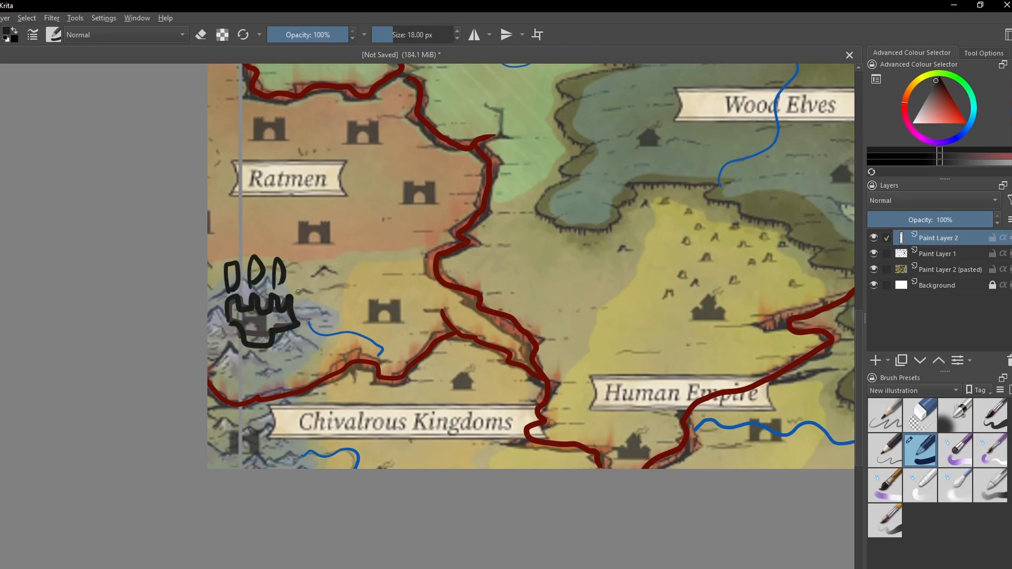
drag(301, 289, 247, 271)
mouse_move(291, 357)
mouse_down()
mouse_move(290, 340)
mouse_move(268, 345)
mouse_up()
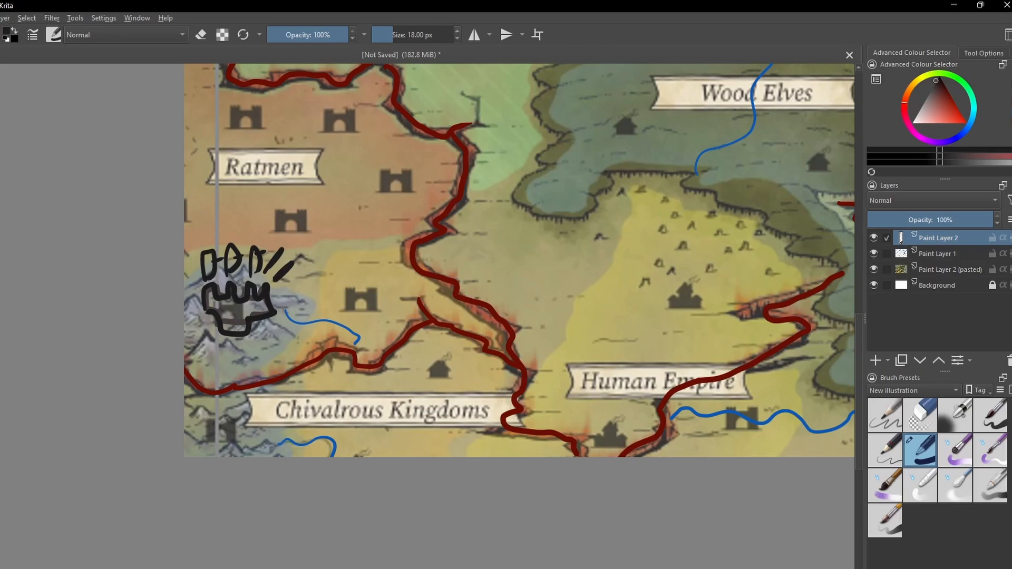
- Add blocky towers at the base of the south-western castle, paint a gold emblem in its middle and return to black
scroll(347, 185, up, 1)
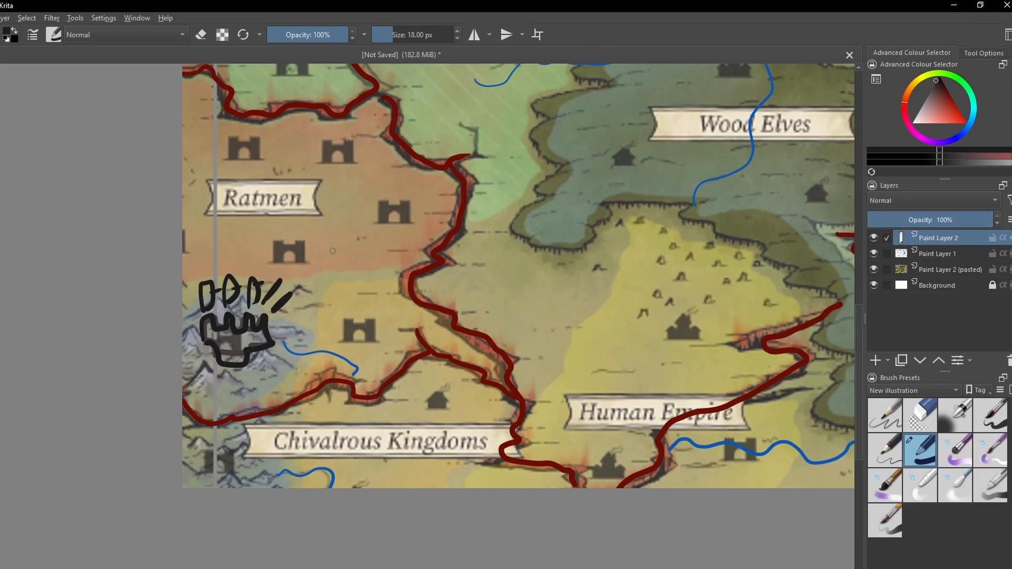
drag(366, 258, 323, 280)
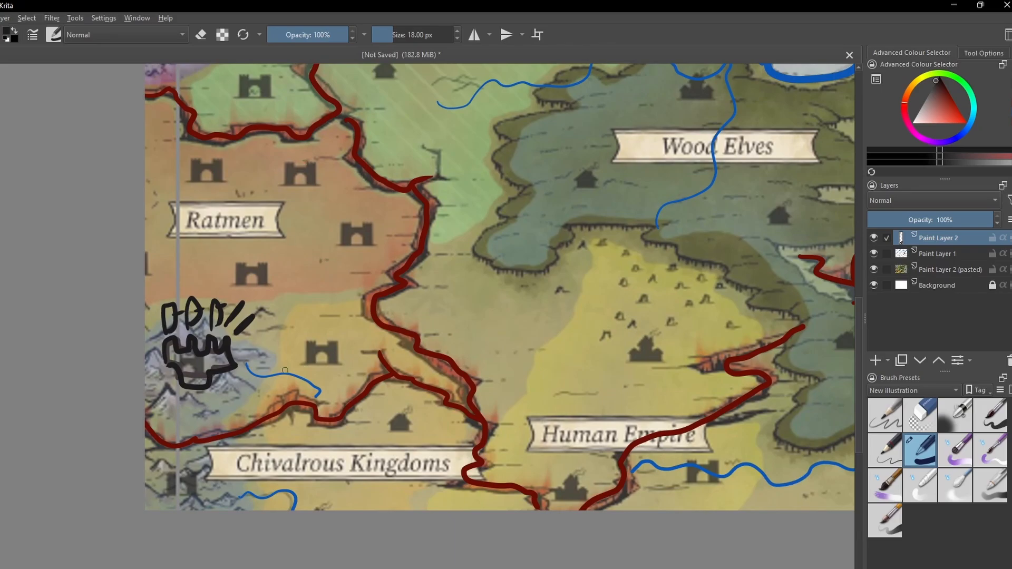
drag(301, 368, 290, 363)
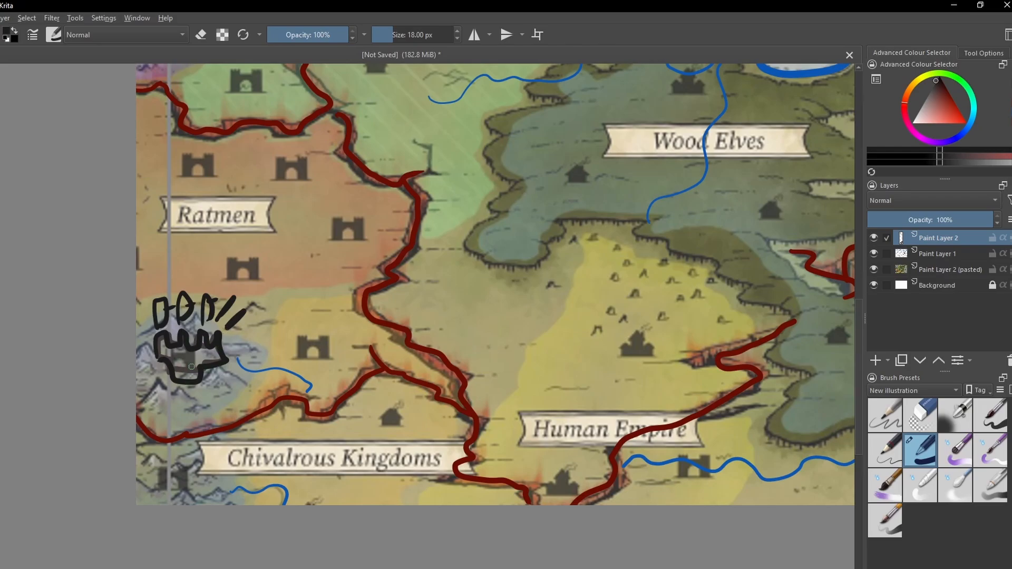
drag(215, 366, 216, 382)
drag(159, 357, 166, 382)
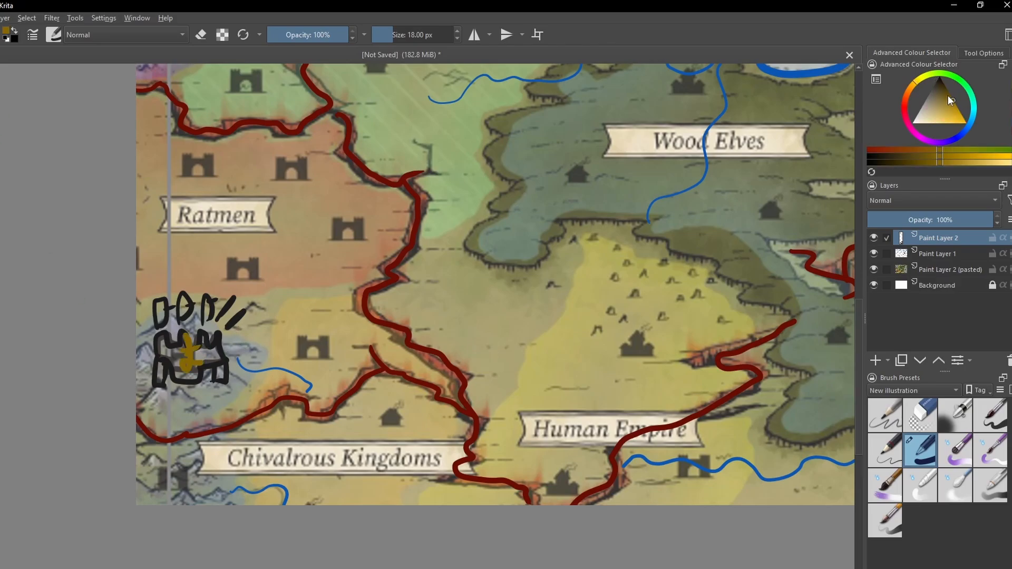
click(1009, 92)
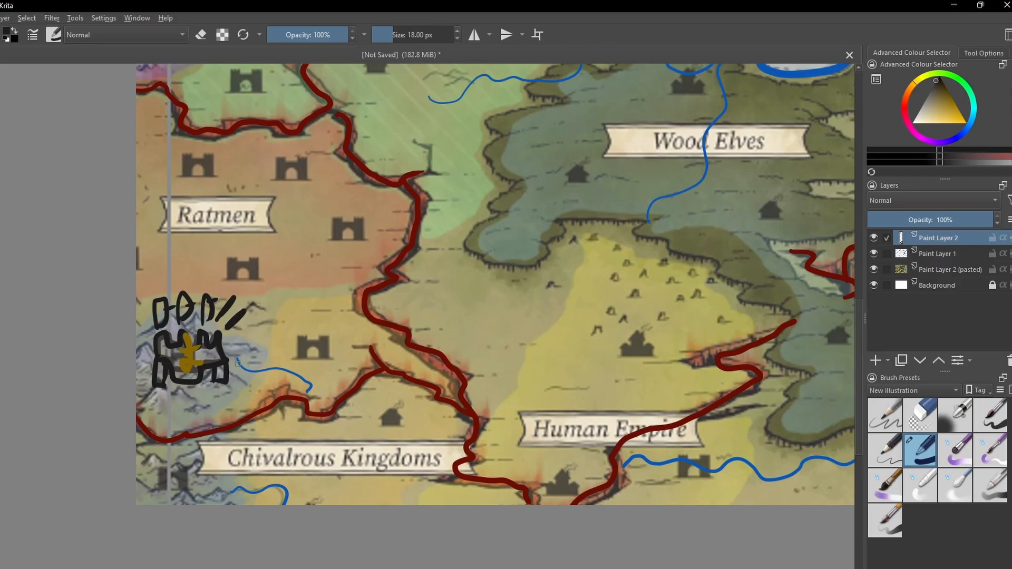
- Write the note "Roads" beside the south-western castle in black with a 13 px brush, replacing the thicker first version
mouse_move(228, 341)
mouse_down()
mouse_move(235, 349)
mouse_move(264, 334)
mouse_move(262, 349)
mouse_up()
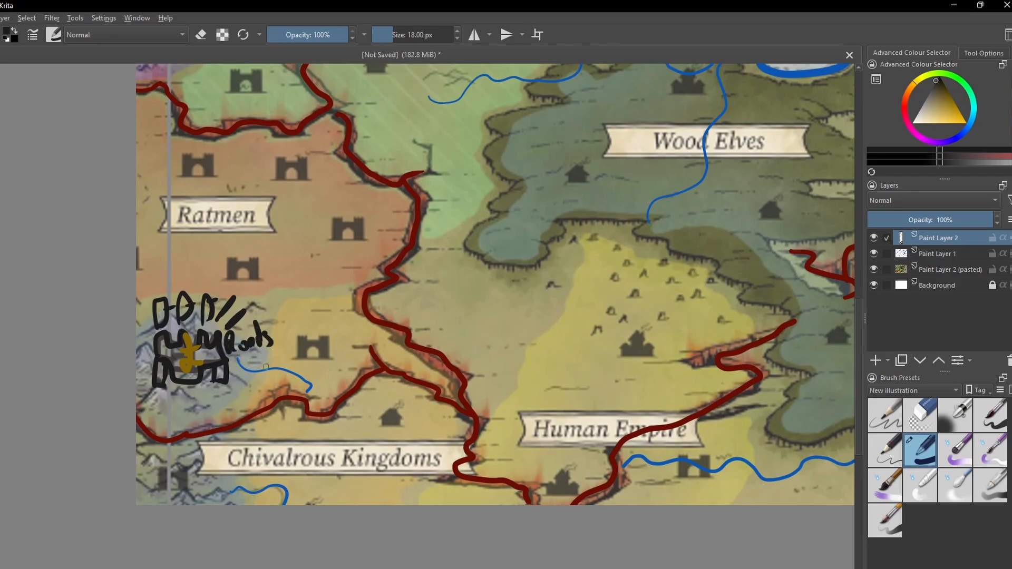
key(bracketleft)
key(bracketleft)
key(ctrl+z)
key(ctrl+z)
key(ctrl+z)
key(ctrl+z)
key(ctrl+z)
key(ctrl+z)
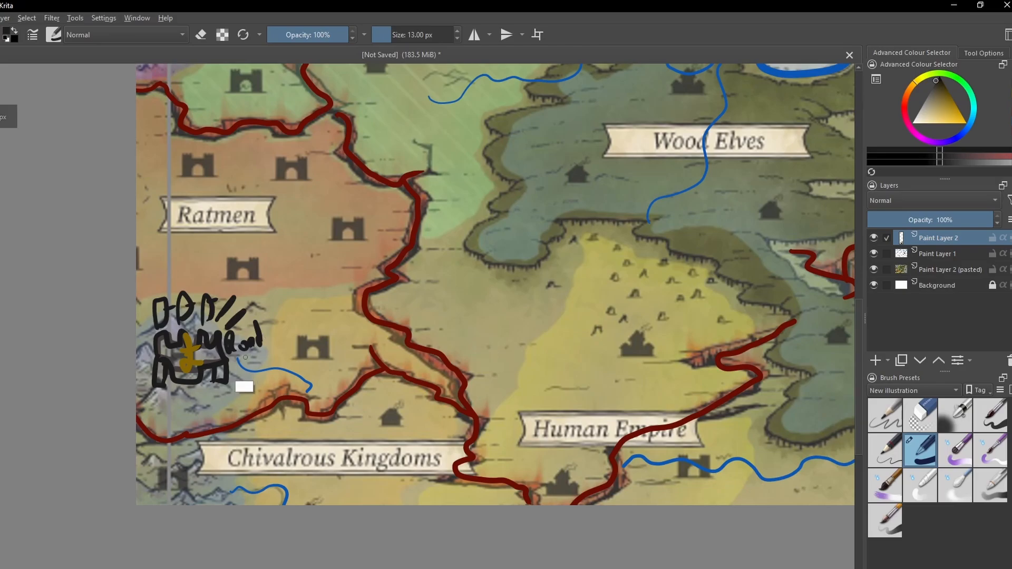
mouse_move(228, 352)
mouse_down()
mouse_move(230, 338)
mouse_move(237, 349)
mouse_up()
drag(243, 342, 259, 340)
mouse_move(266, 331)
mouse_down()
mouse_move(265, 369)
mouse_move(239, 371)
mouse_move(247, 350)
mouse_move(270, 355)
mouse_move(275, 369)
mouse_up()
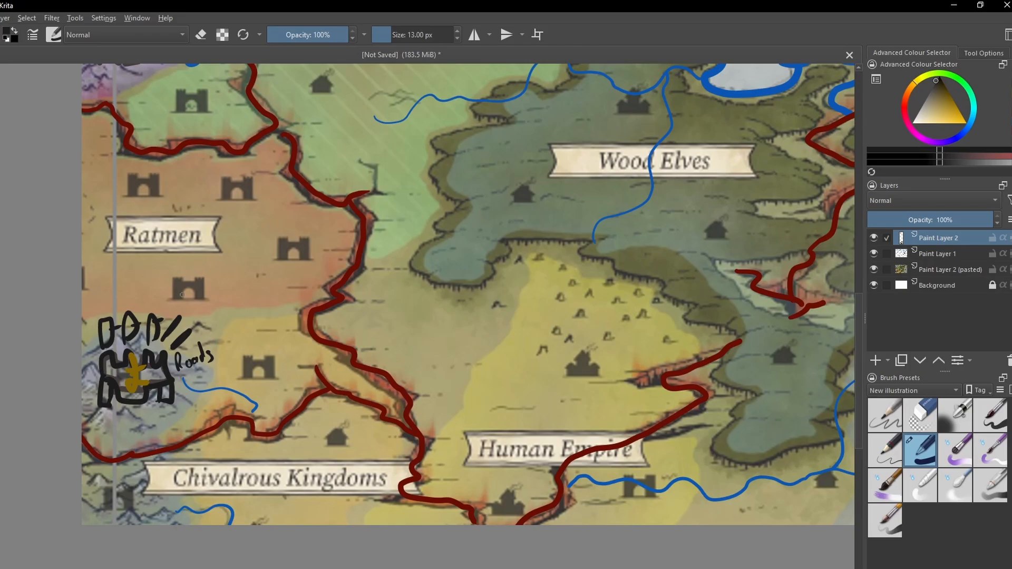
- Outline the fortress icon in the small green territory south of Dwarves in black, and undo the trial border around it
drag(306, 285, 314, 412)
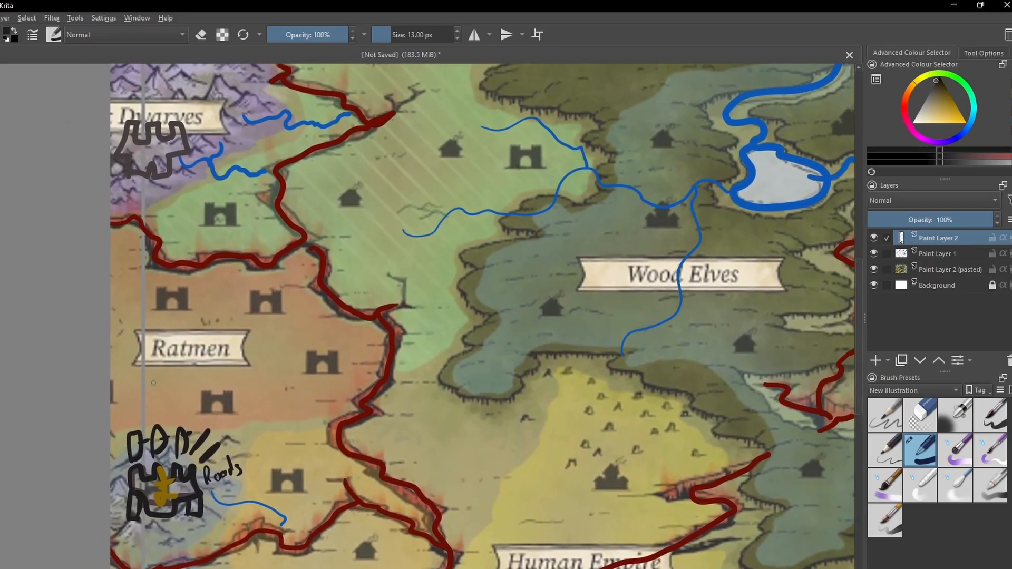
drag(294, 503, 269, 402)
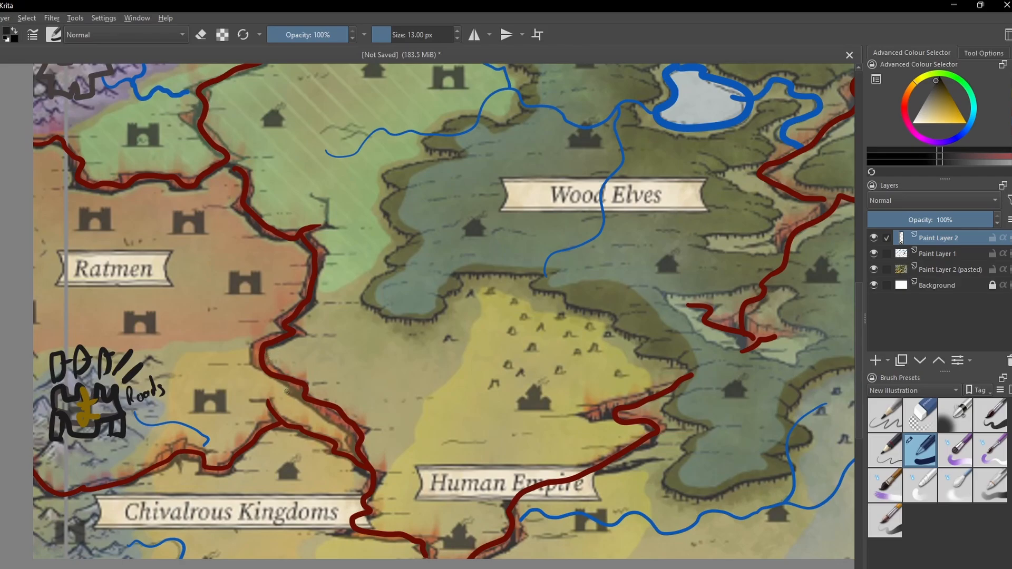
mouse_move(289, 335)
mouse_down()
mouse_move(289, 402)
mouse_move(319, 425)
mouse_move(293, 409)
mouse_up()
mouse_move(294, 308)
mouse_down()
mouse_move(294, 364)
mouse_move(282, 368)
mouse_up()
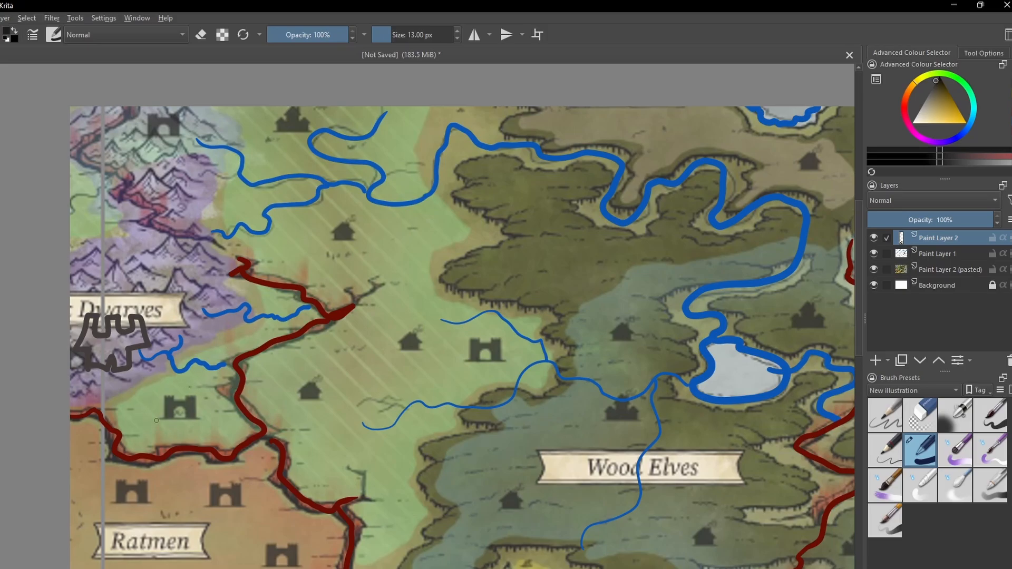
mouse_move(166, 417)
mouse_down()
mouse_move(190, 398)
mouse_move(190, 419)
mouse_move(179, 408)
mouse_move(174, 418)
mouse_move(165, 402)
mouse_move(191, 403)
mouse_move(191, 416)
mouse_move(167, 414)
mouse_move(174, 405)
mouse_move(164, 418)
mouse_move(188, 420)
mouse_move(175, 431)
mouse_move(191, 415)
mouse_move(187, 444)
mouse_move(169, 405)
mouse_up()
mouse_move(110, 407)
mouse_down()
mouse_move(213, 343)
mouse_move(232, 416)
mouse_move(133, 399)
mouse_up()
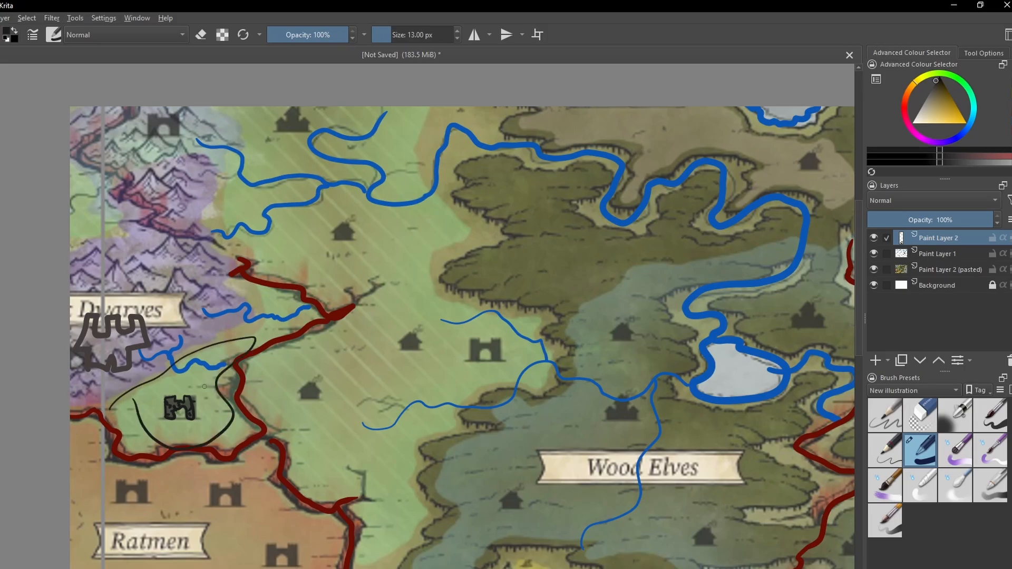
key(ctrl+z)
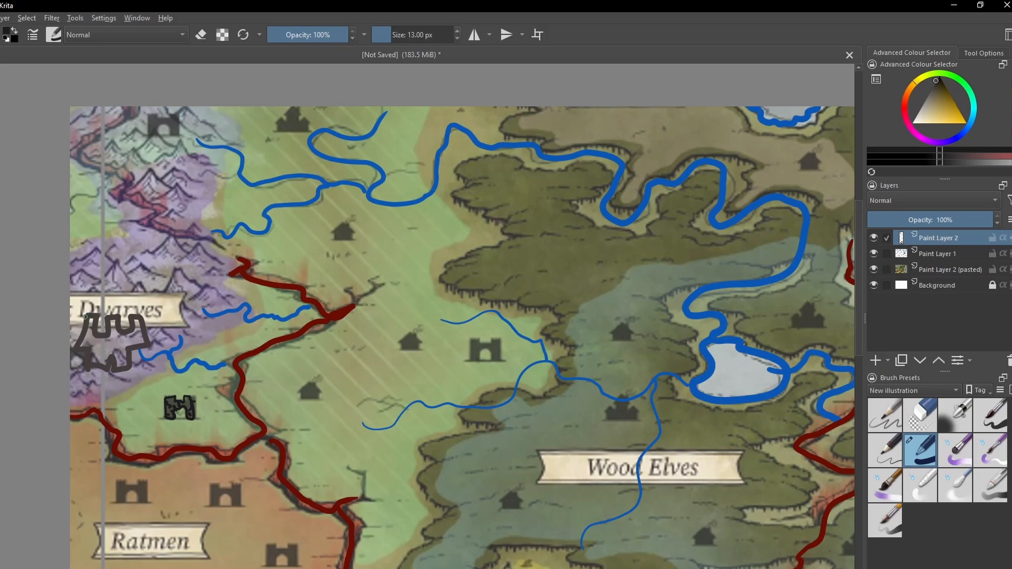
- Redraw the large castle below the Dwarves label with a thin black outline
mouse_move(95, 319)
mouse_down()
mouse_move(108, 338)
mouse_move(110, 319)
mouse_move(131, 334)
mouse_move(129, 317)
mouse_move(141, 317)
mouse_move(145, 349)
mouse_move(131, 349)
mouse_move(131, 365)
mouse_move(108, 372)
mouse_move(109, 360)
mouse_move(106, 373)
mouse_move(91, 371)
mouse_move(89, 356)
mouse_move(76, 353)
mouse_move(84, 322)
mouse_up()
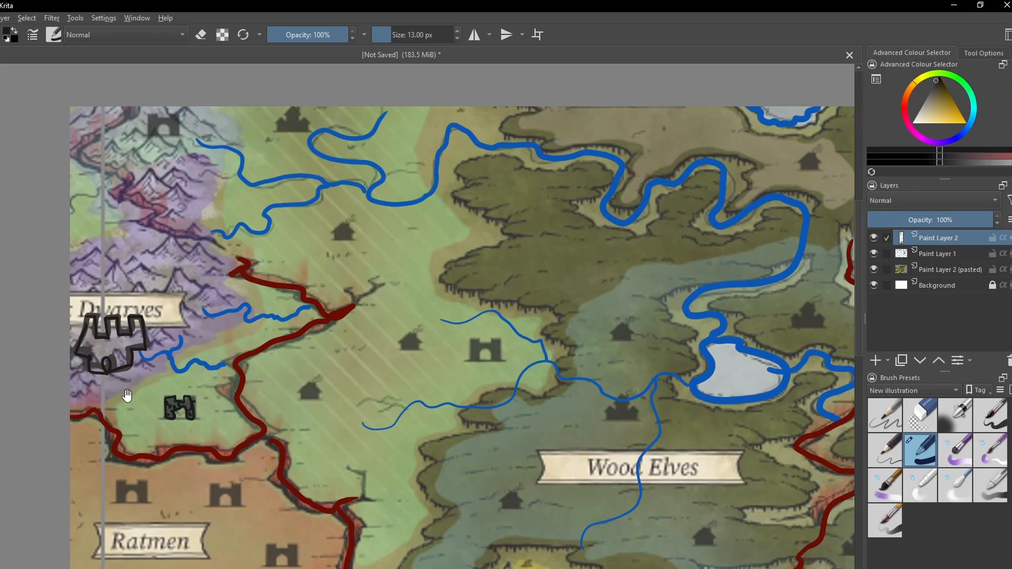
mouse_move(127, 397)
mouse_down()
mouse_move(132, 361)
mouse_move(151, 354)
mouse_up()
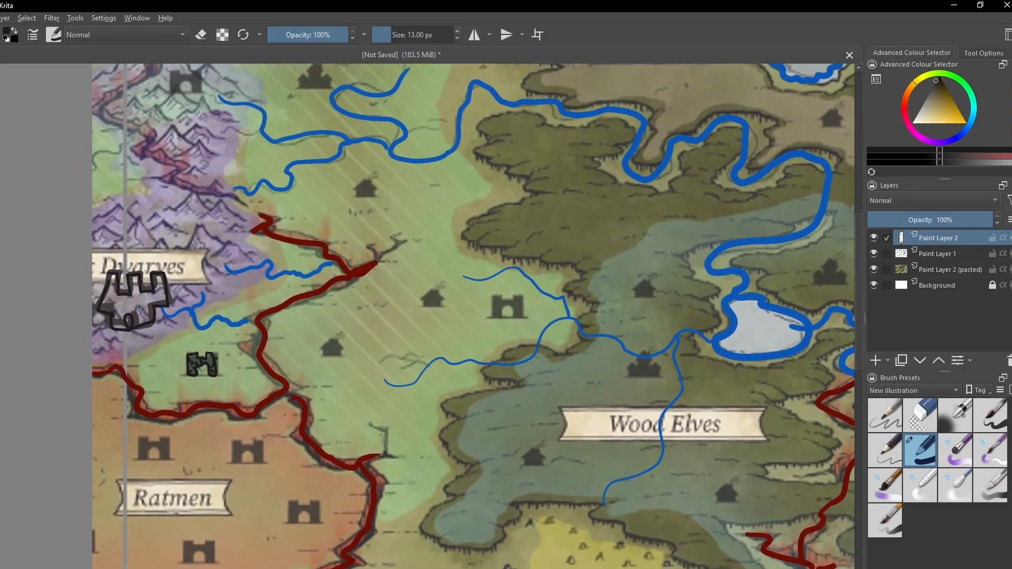
- Add curling root shapes and details along the base of the large black castle below the Dwarves label
drag(155, 307, 116, 303)
drag(135, 280, 137, 291)
mouse_move(155, 333)
mouse_down()
mouse_move(107, 338)
mouse_move(125, 331)
mouse_move(129, 349)
mouse_move(127, 333)
mouse_move(150, 326)
mouse_move(148, 350)
mouse_up()
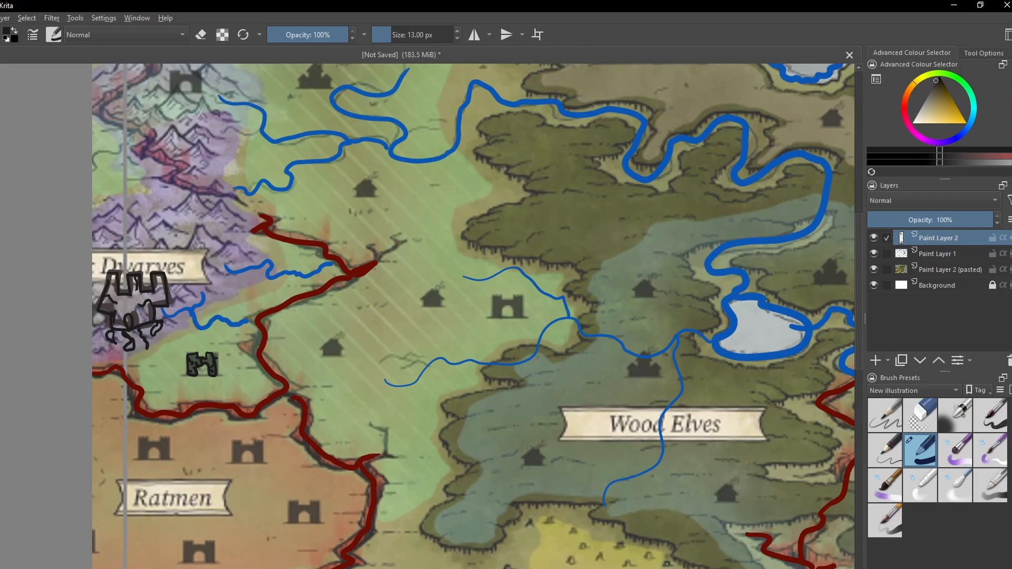
drag(152, 311, 155, 317)
- Look over the map from the Dwarves and Wood Elves regions down to the Ratmen territory
drag(373, 395, 278, 362)
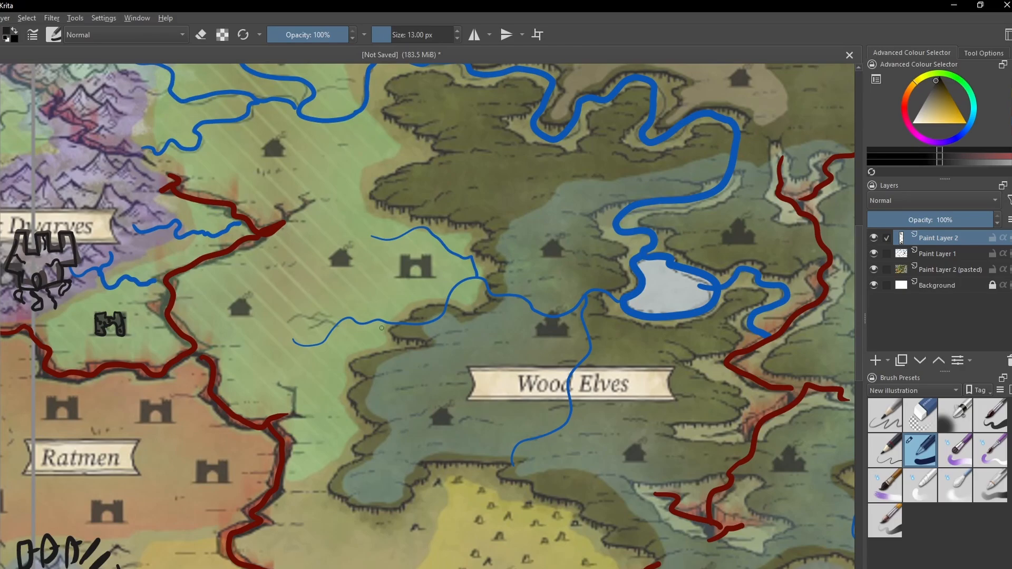
scroll(381, 328, down, 1)
drag(410, 373, 296, 309)
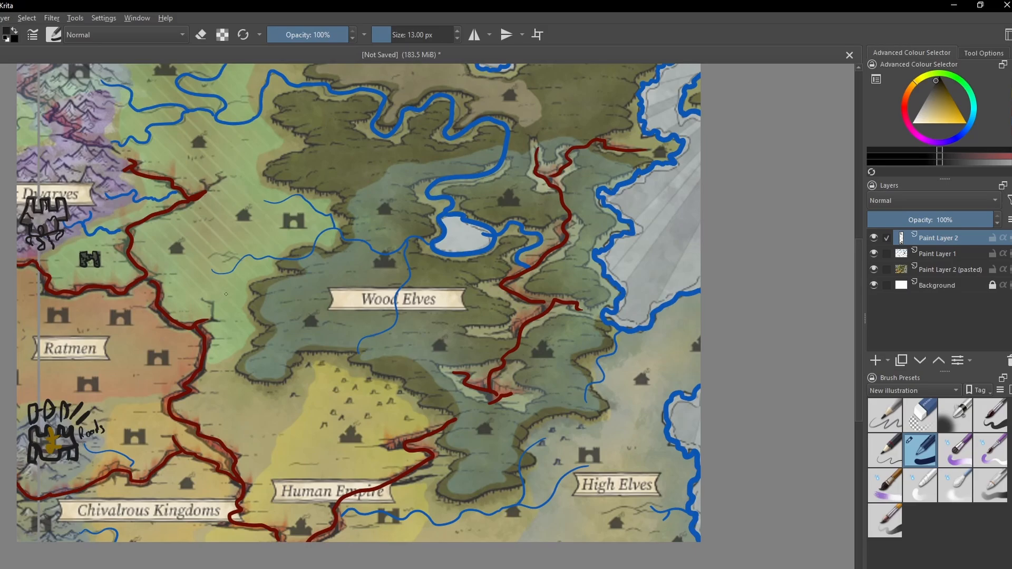
mouse_move(269, 290)
mouse_down()
mouse_move(267, 336)
mouse_move(313, 357)
mouse_up()
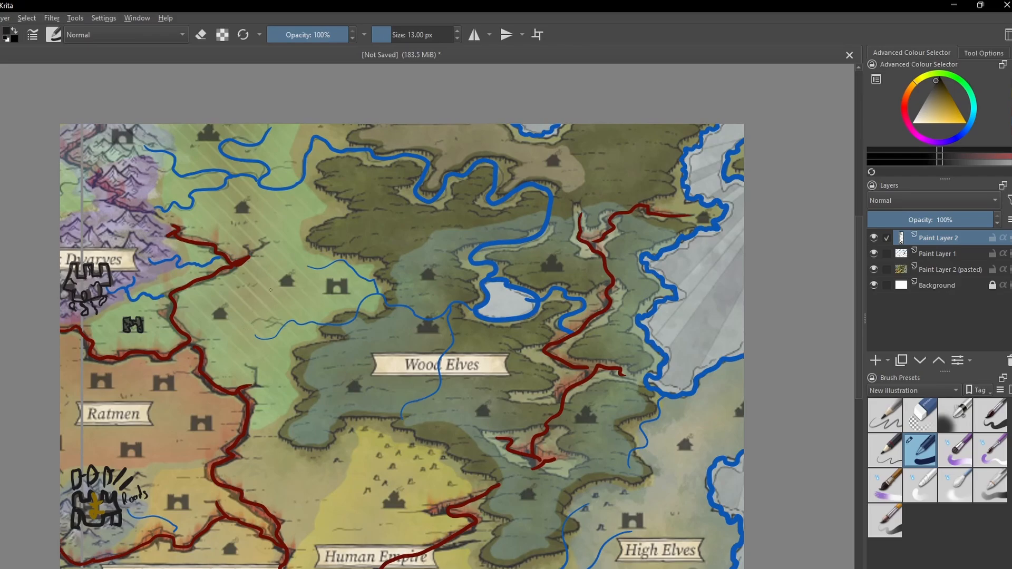
drag(242, 335, 270, 303)
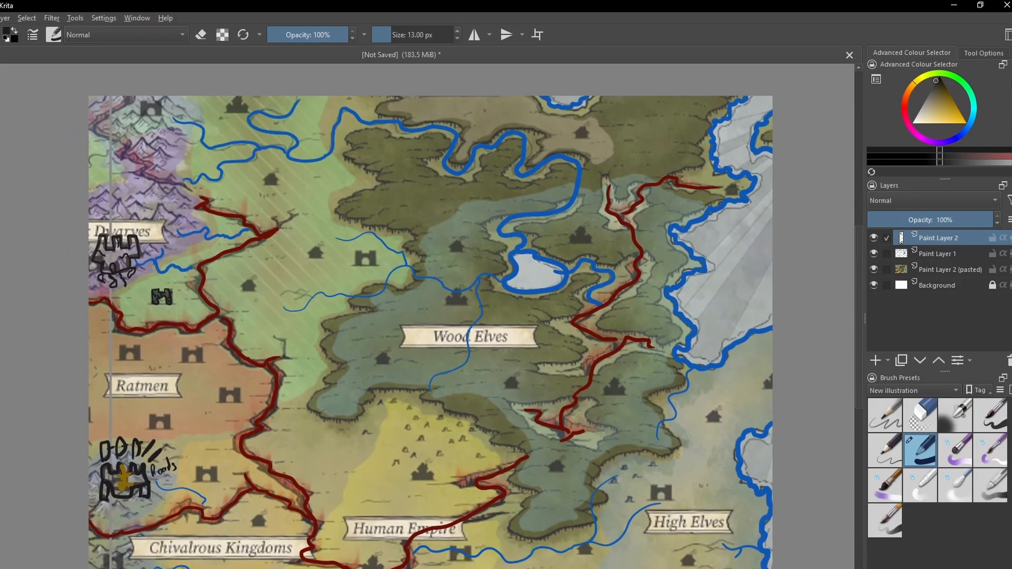
drag(236, 343, 306, 260)
key(ctrl+plus)
key(ctrl+plus)
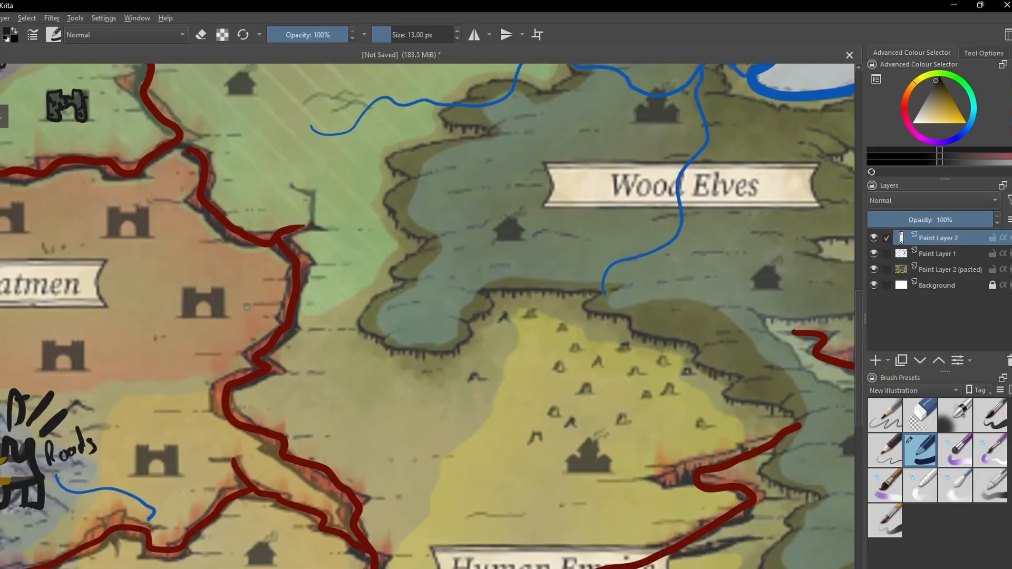
drag(219, 302, 448, 317)
key(ctrl+minus)
mouse_move(373, 340)
mouse_down()
mouse_move(338, 362)
mouse_move(388, 361)
mouse_move(394, 352)
mouse_up()
key(ctrl+plus)
mouse_move(316, 259)
mouse_down()
mouse_move(308, 278)
mouse_move(311, 269)
mouse_up()
mouse_move(179, 255)
mouse_down()
mouse_move(179, 274)
mouse_move(186, 254)
mouse_move(167, 281)
mouse_move(190, 261)
mouse_move(212, 275)
mouse_move(198, 280)
mouse_up()
mouse_move(297, 265)
mouse_down()
mouse_move(296, 235)
mouse_move(324, 256)
mouse_move(336, 240)
mouse_move(337, 273)
mouse_up()
key(ctrl+z)
key(ctrl+z)
key(ctrl+z)
key(ctrl+z)
key(ctrl+z)
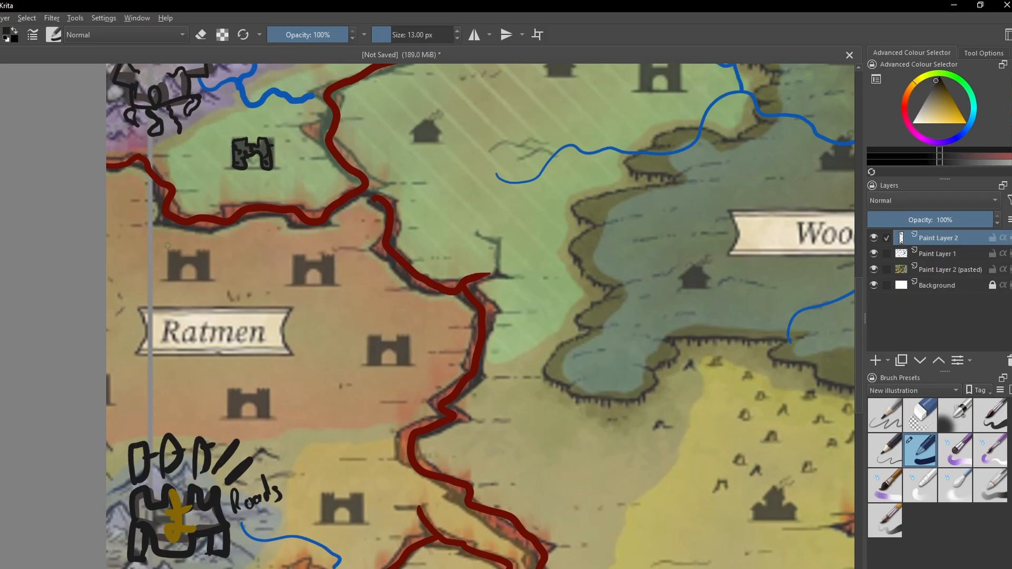
- Draw five small black block outlines along the red rift bordering Ratmen and three rounded ones on the fortress icons behind them
mouse_move(167, 246)
mouse_down()
mouse_move(172, 228)
mouse_move(193, 240)
mouse_move(168, 247)
mouse_up()
mouse_move(247, 234)
mouse_down()
mouse_move(272, 217)
mouse_move(255, 225)
mouse_up()
mouse_move(336, 236)
mouse_down()
mouse_move(340, 220)
mouse_move(360, 240)
mouse_move(337, 239)
mouse_up()
mouse_move(406, 300)
mouse_down()
mouse_move(409, 284)
mouse_move(423, 311)
mouse_move(407, 299)
mouse_up()
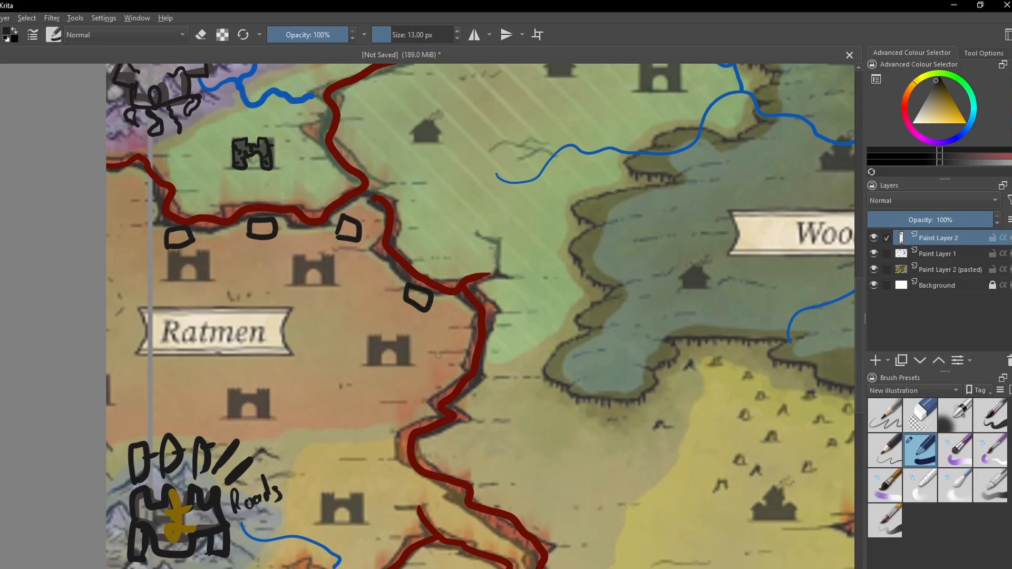
mouse_move(435, 362)
mouse_down()
mouse_move(452, 349)
mouse_move(437, 362)
mouse_up()
mouse_move(390, 339)
mouse_down()
mouse_move(414, 363)
mouse_move(391, 339)
mouse_up()
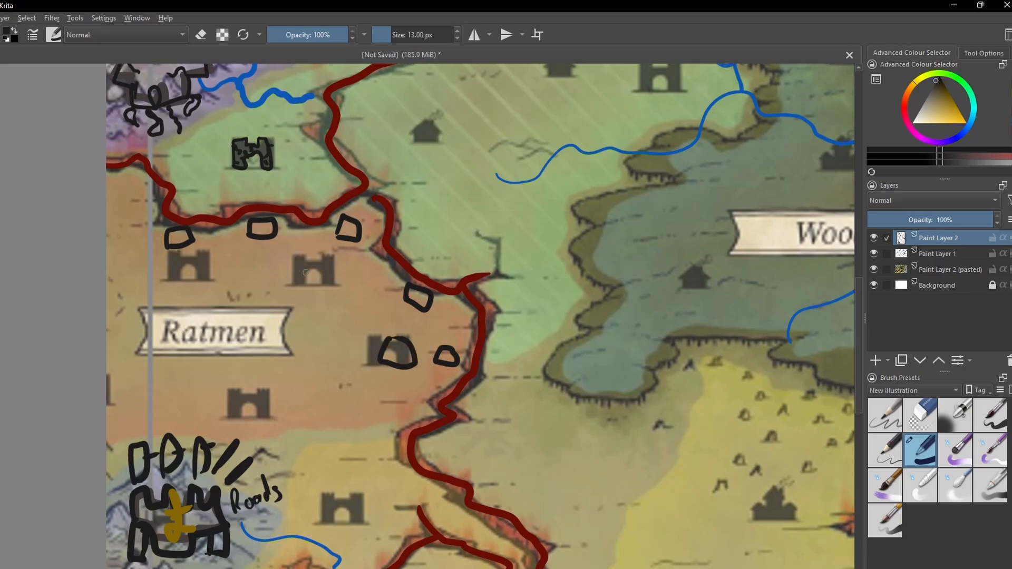
mouse_move(316, 260)
mouse_down()
mouse_move(302, 272)
mouse_move(316, 260)
mouse_up()
drag(196, 261, 191, 268)
- Add battlements on top of the five small border blocks along the Ratmen rift to make them forts
mouse_move(169, 230)
mouse_down()
mouse_move(170, 218)
mouse_move(187, 228)
mouse_move(275, 213)
mouse_up()
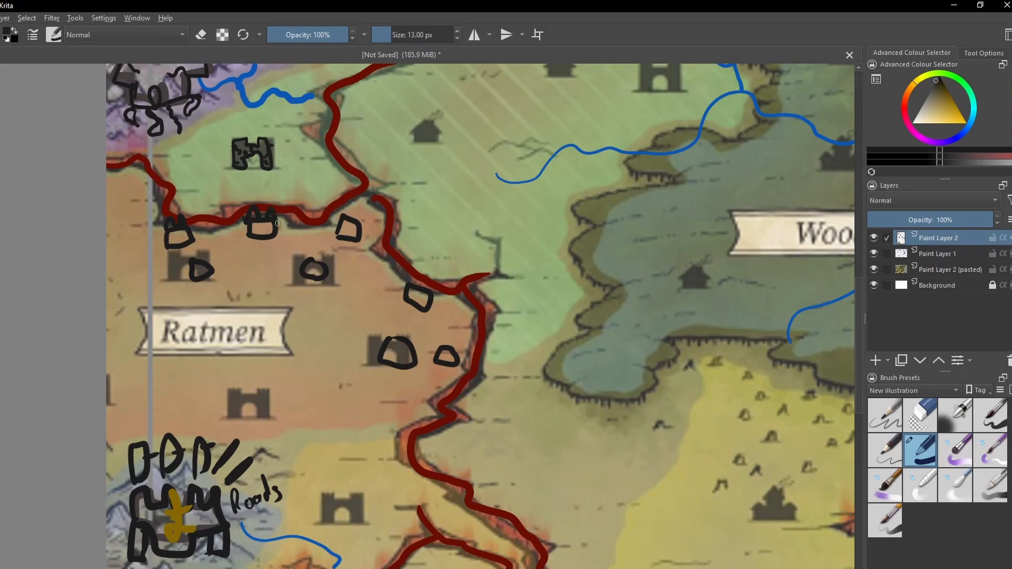
mouse_move(345, 217)
mouse_down()
mouse_move(349, 210)
mouse_move(364, 224)
mouse_up()
drag(407, 282, 431, 290)
mouse_move(438, 348)
mouse_down()
mouse_move(452, 340)
mouse_move(460, 350)
mouse_up()
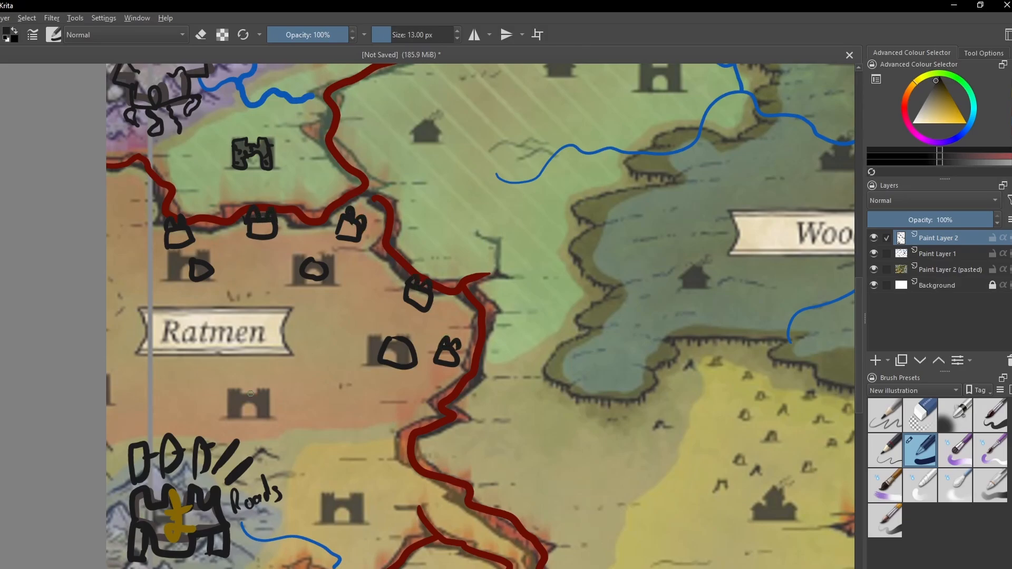
- Outline the fortress icon directly south of the Ratmen label in black
scroll(265, 437, down, 4)
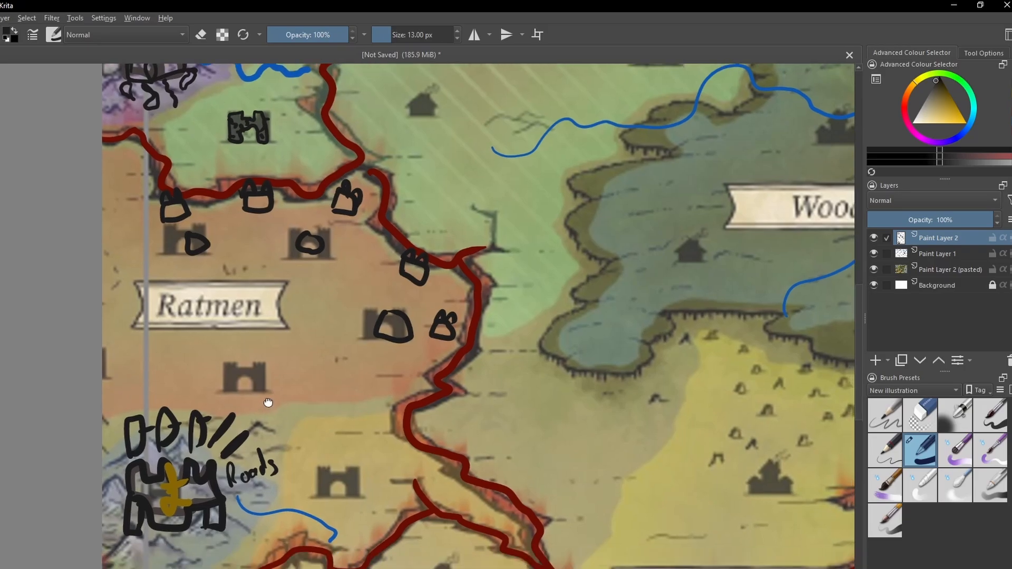
mouse_move(223, 329)
mouse_down()
mouse_move(225, 302)
mouse_move(235, 297)
mouse_move(241, 308)
mouse_move(250, 297)
mouse_move(254, 327)
mouse_move(250, 315)
mouse_move(228, 324)
mouse_up()
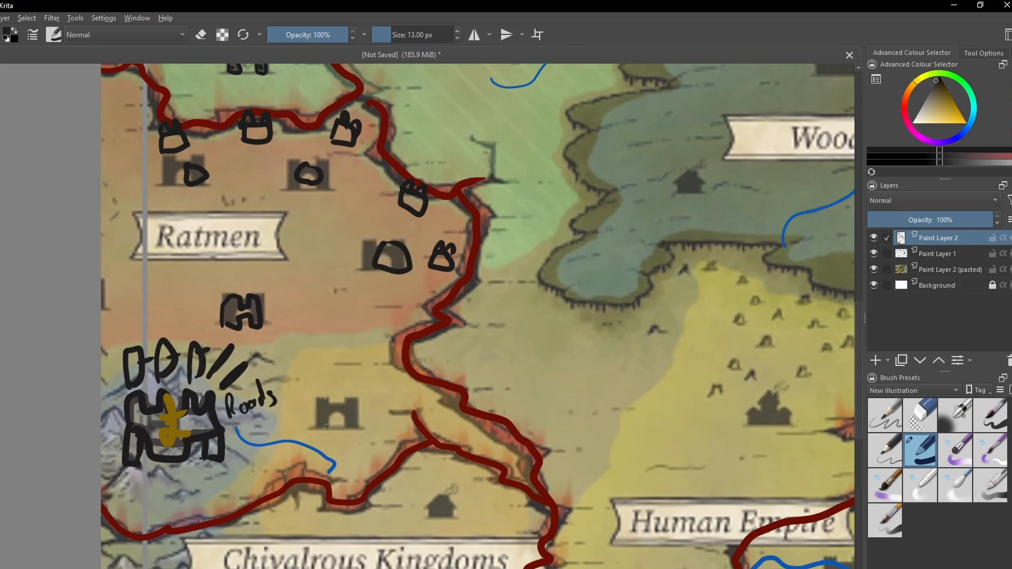
drag(347, 431, 312, 344)
drag(317, 247, 397, 417)
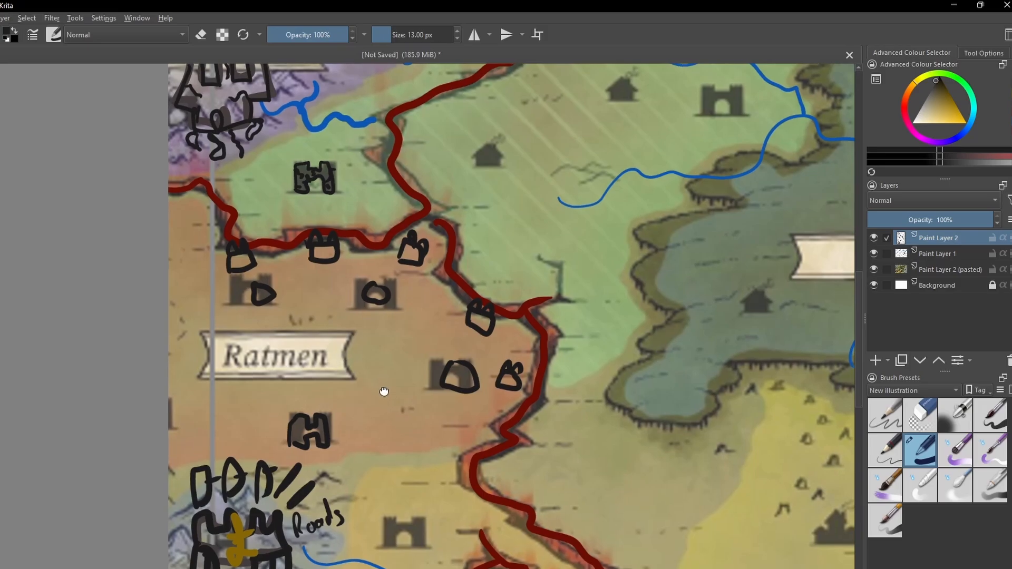
drag(381, 394, 360, 371)
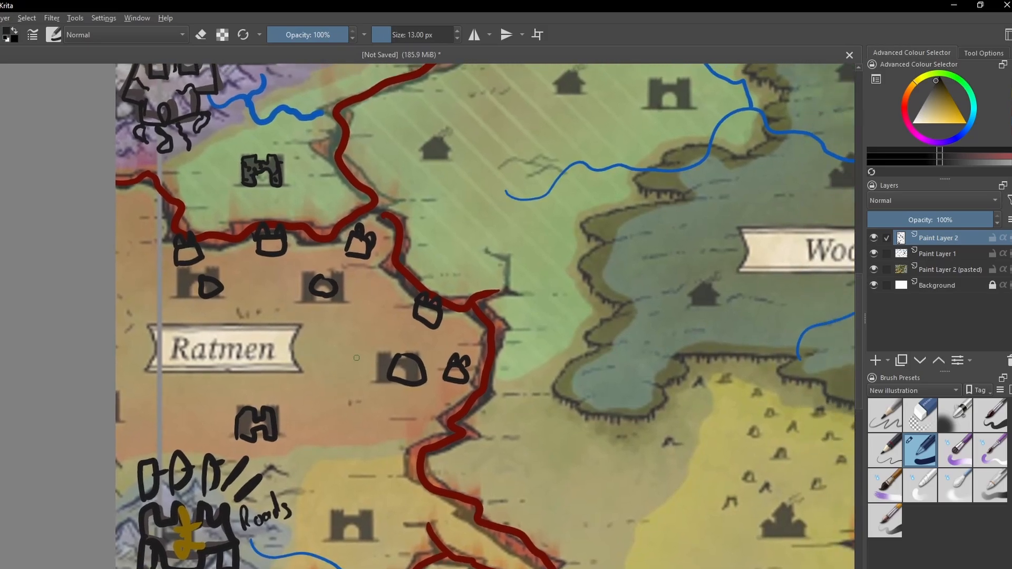
drag(264, 291, 260, 350)
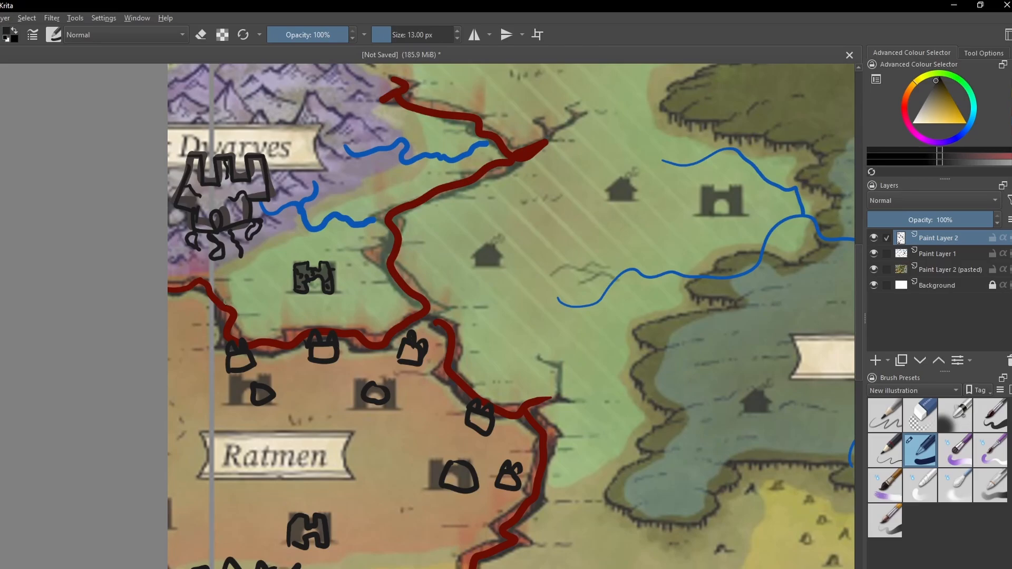
mouse_move(222, 300)
mouse_down()
mouse_move(212, 308)
mouse_move(227, 300)
mouse_move(230, 277)
mouse_move(239, 288)
mouse_move(200, 335)
mouse_move(213, 331)
mouse_up()
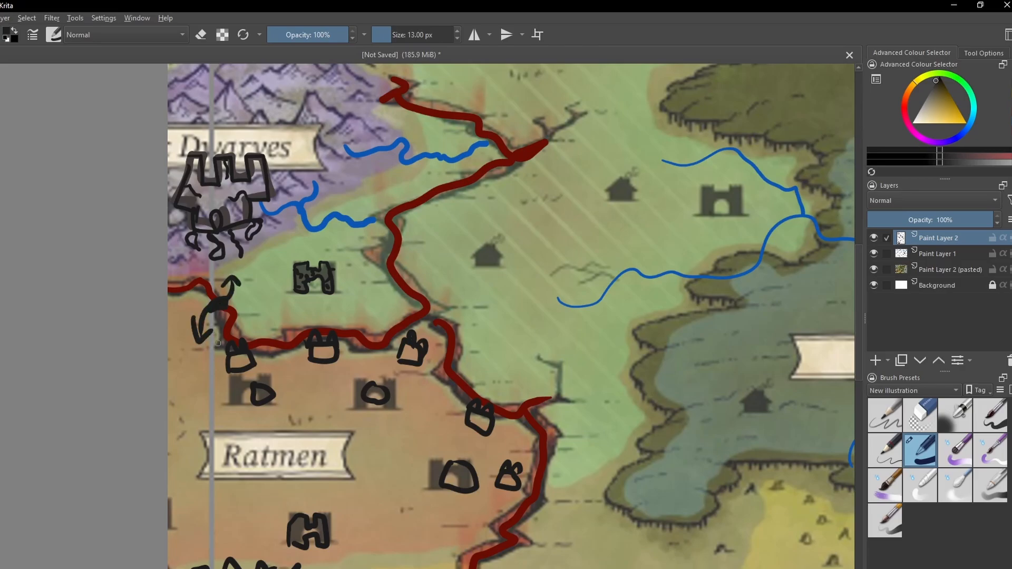
mouse_move(278, 318)
mouse_down()
mouse_move(276, 296)
mouse_move(322, 319)
mouse_up()
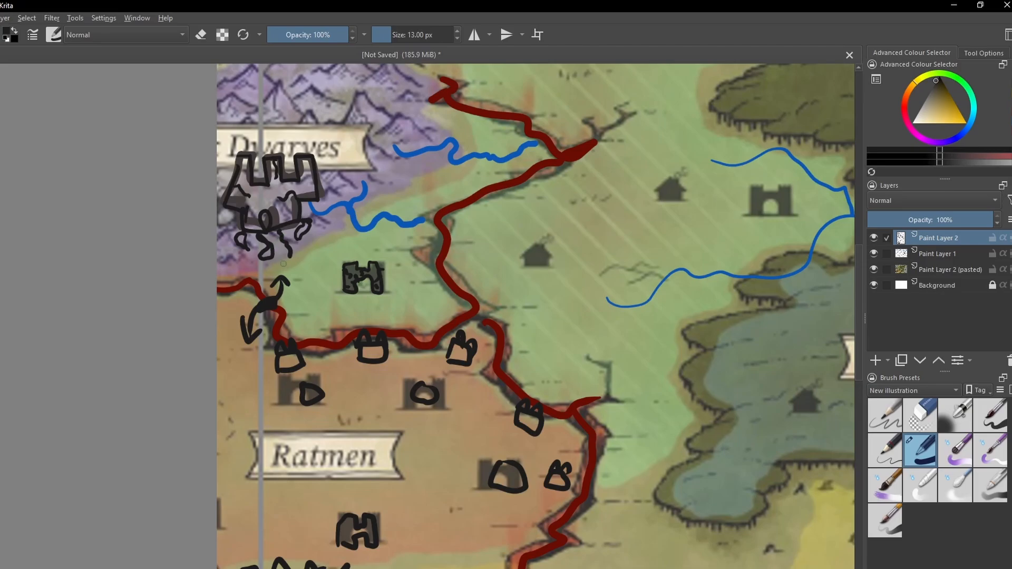
mouse_move(260, 379)
mouse_down()
mouse_move(226, 352)
mouse_move(247, 357)
mouse_up()
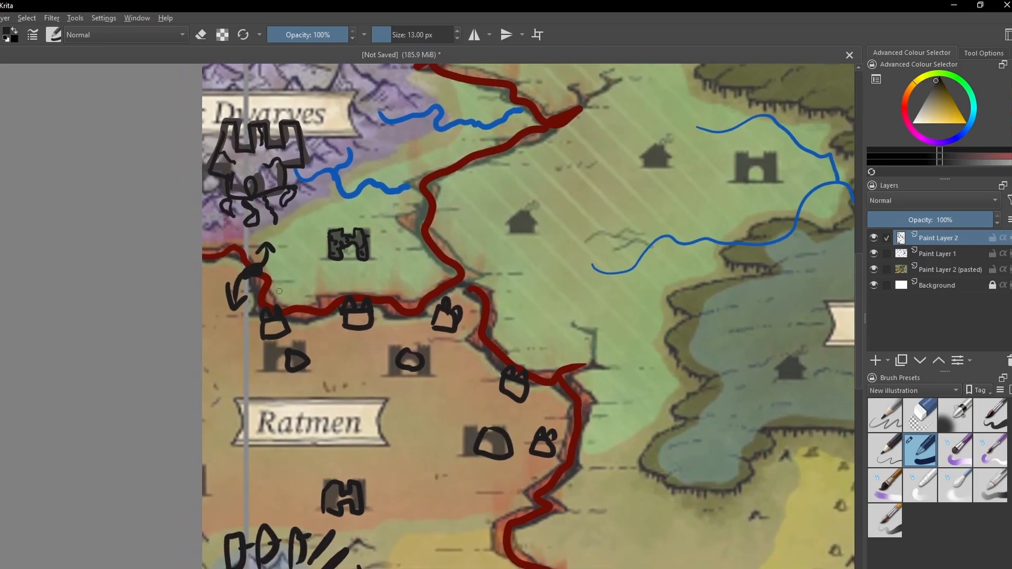
key(ctrl+z)
key(ctrl+z)
key(ctrl+z)
key(ctrl+z)
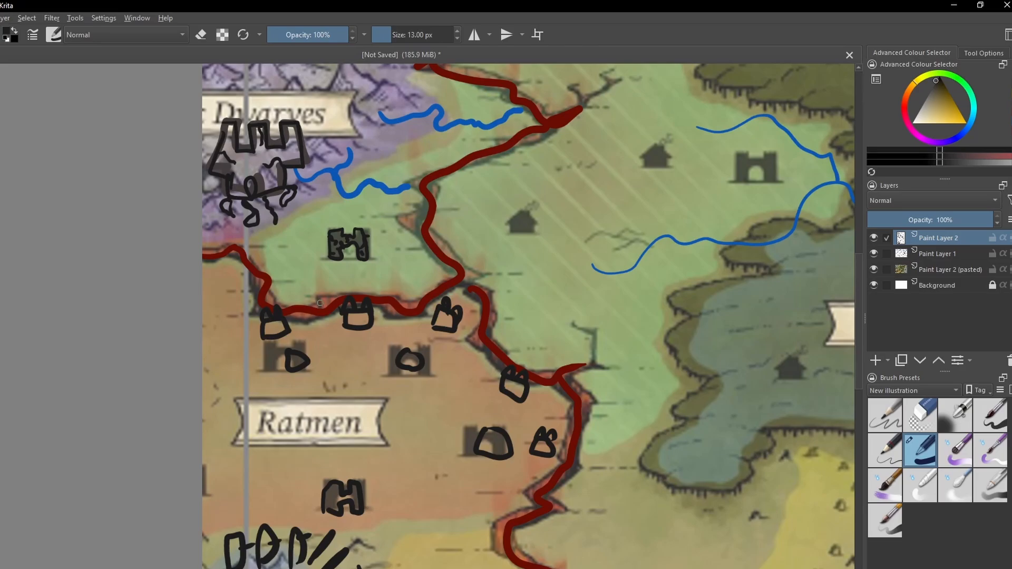
- Draw a black double-headed arrow with a small filled gate across the rift between the small green territory and Ratmen
mouse_move(320, 303)
mouse_down()
mouse_move(327, 319)
mouse_move(302, 261)
mouse_move(315, 267)
mouse_move(328, 333)
mouse_move(338, 338)
mouse_up()
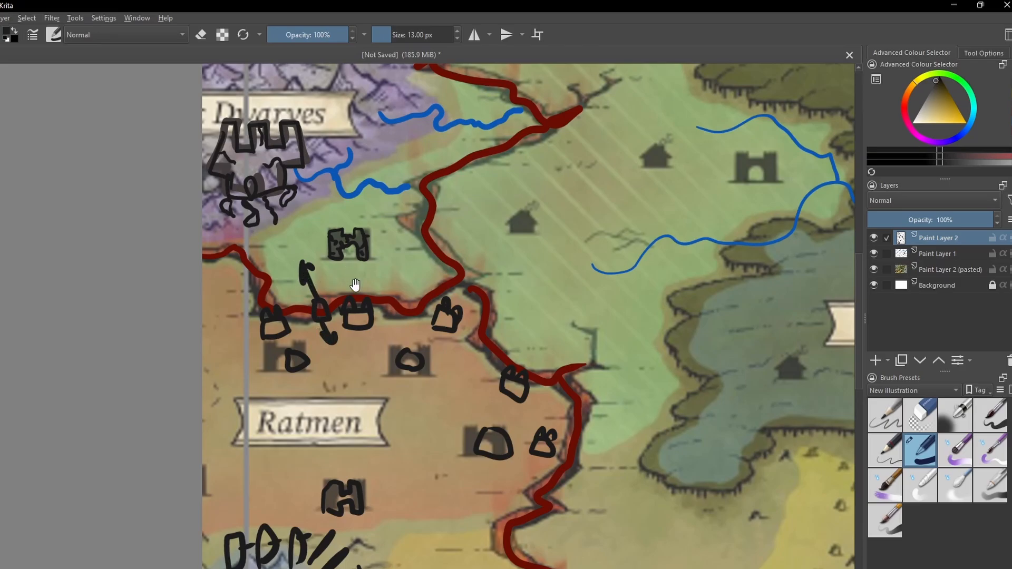
mouse_move(354, 287)
mouse_down()
mouse_move(284, 340)
mouse_move(306, 312)
mouse_move(285, 341)
mouse_up()
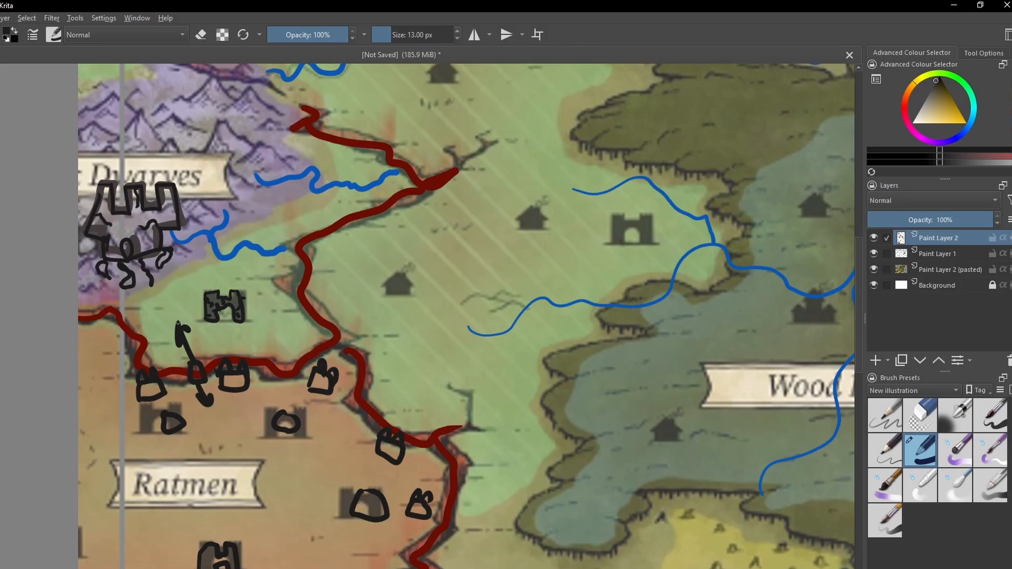
drag(181, 322, 195, 339)
mouse_move(172, 289)
mouse_down()
mouse_move(207, 331)
mouse_move(174, 316)
mouse_move(158, 333)
mouse_up()
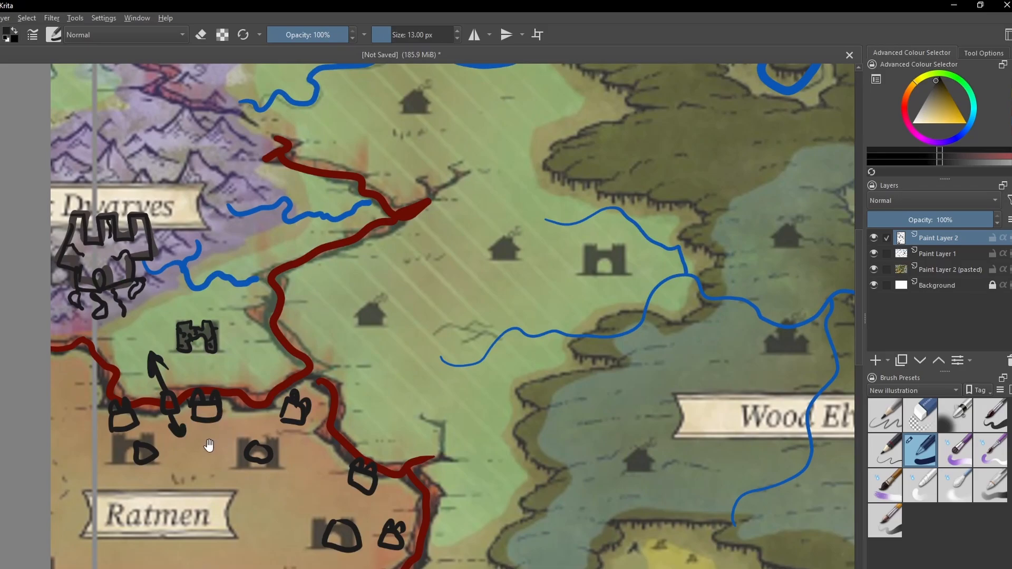
drag(208, 445, 179, 407)
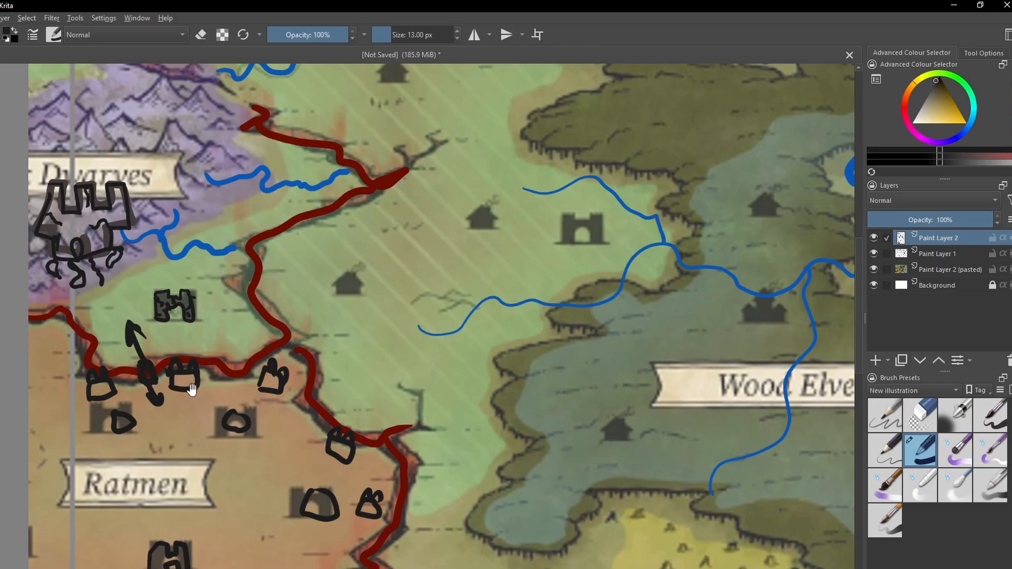
drag(191, 390, 219, 332)
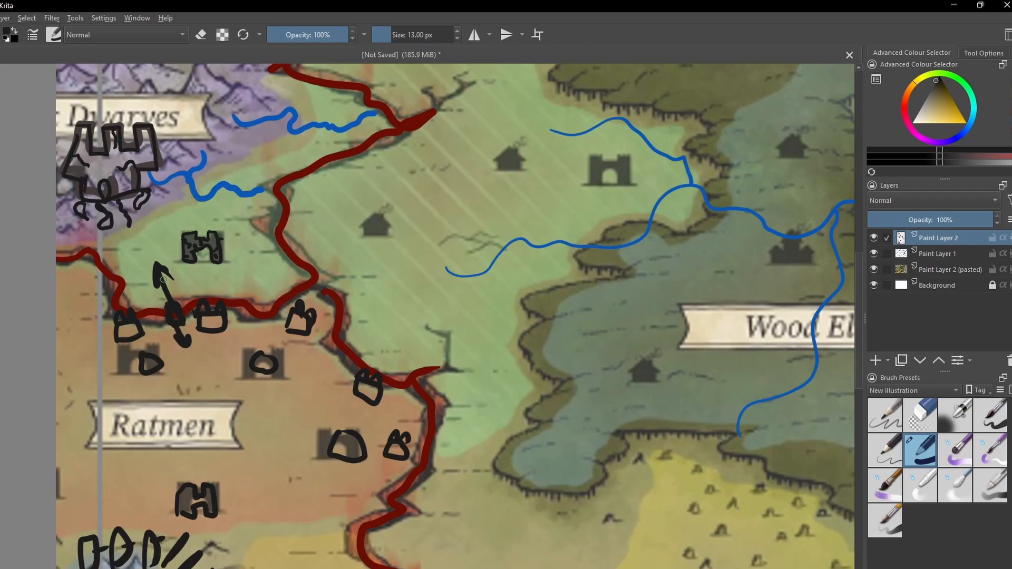
drag(143, 334, 123, 242)
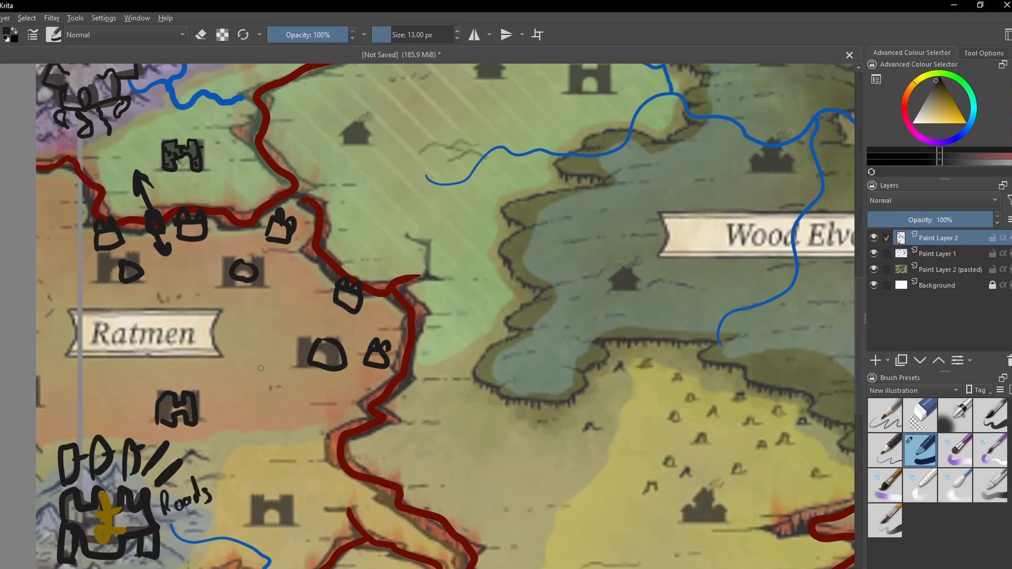
drag(261, 368, 233, 299)
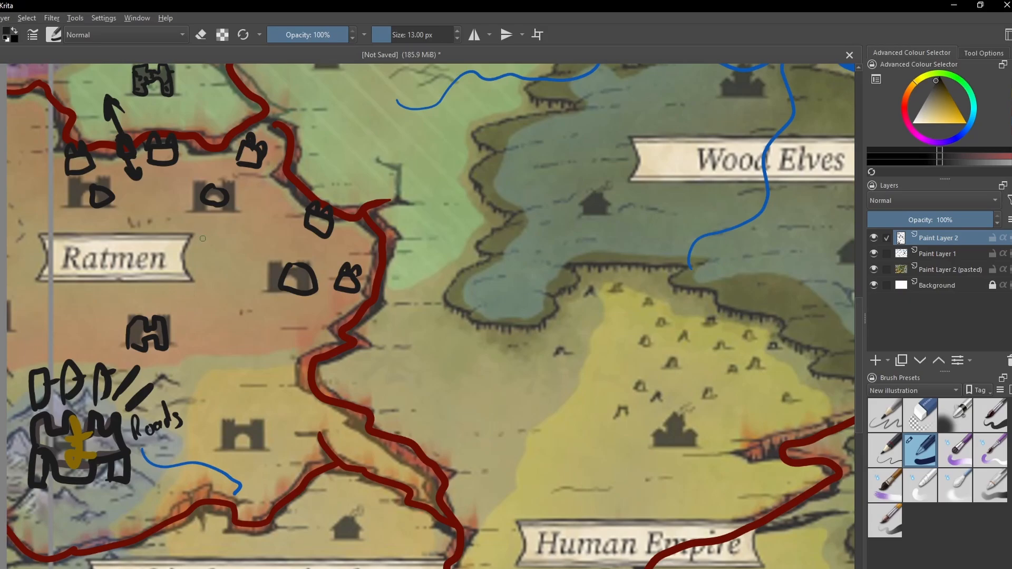
- Add a new paint layer above the castle drawings and choose a dark olive brush colour
click(875, 361)
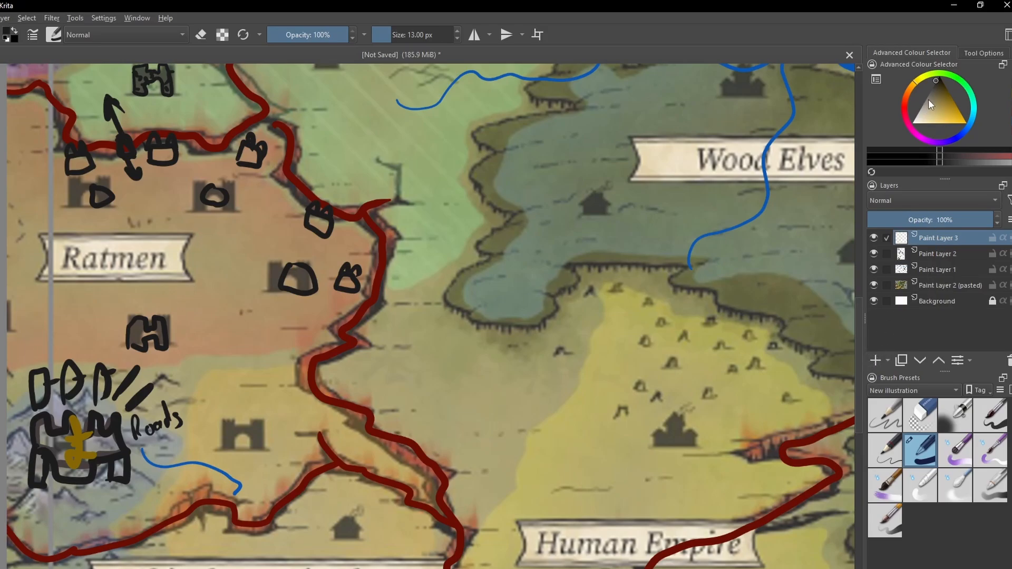
click(925, 77)
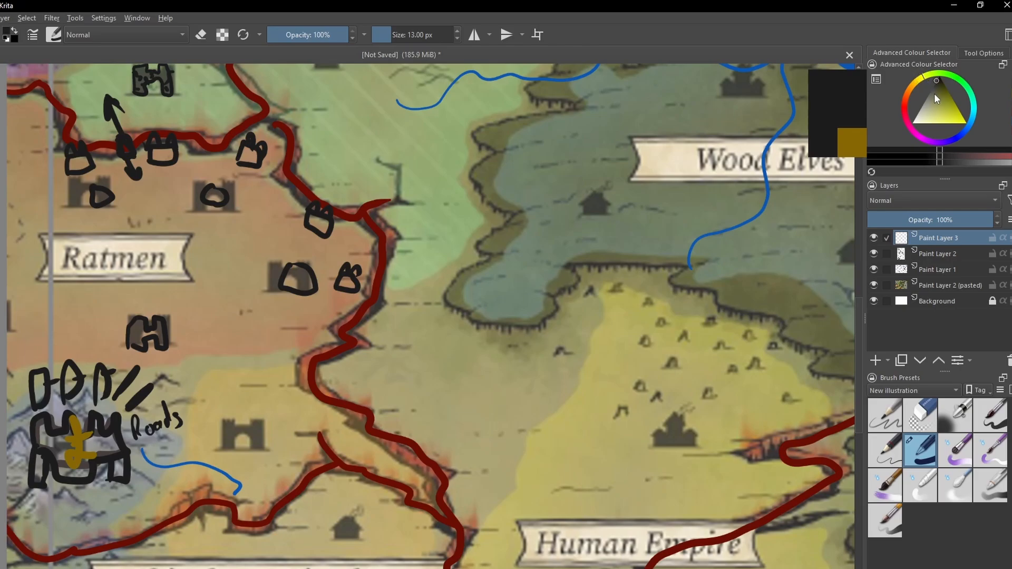
click(934, 93)
click(936, 99)
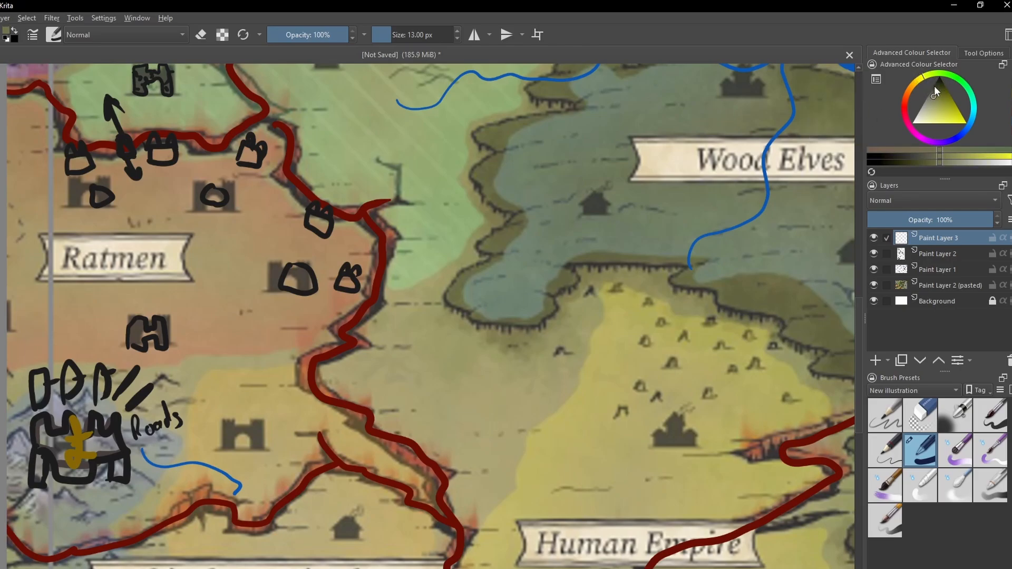
click(935, 85)
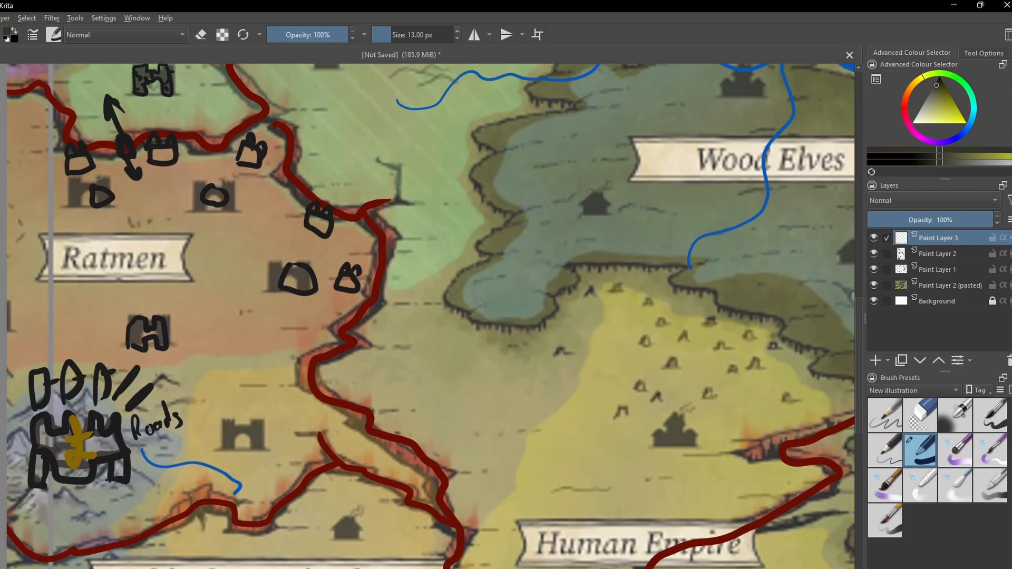
- Draw olive roads linking the Ratmen border forts to the fortresses behind them, and the two northern fortresses to the southern one
drag(94, 169, 107, 190)
mouse_move(156, 168)
mouse_down()
mouse_move(117, 192)
mouse_move(187, 180)
mouse_move(208, 187)
mouse_up()
mouse_move(320, 233)
mouse_down()
mouse_move(308, 268)
mouse_move(346, 274)
mouse_up()
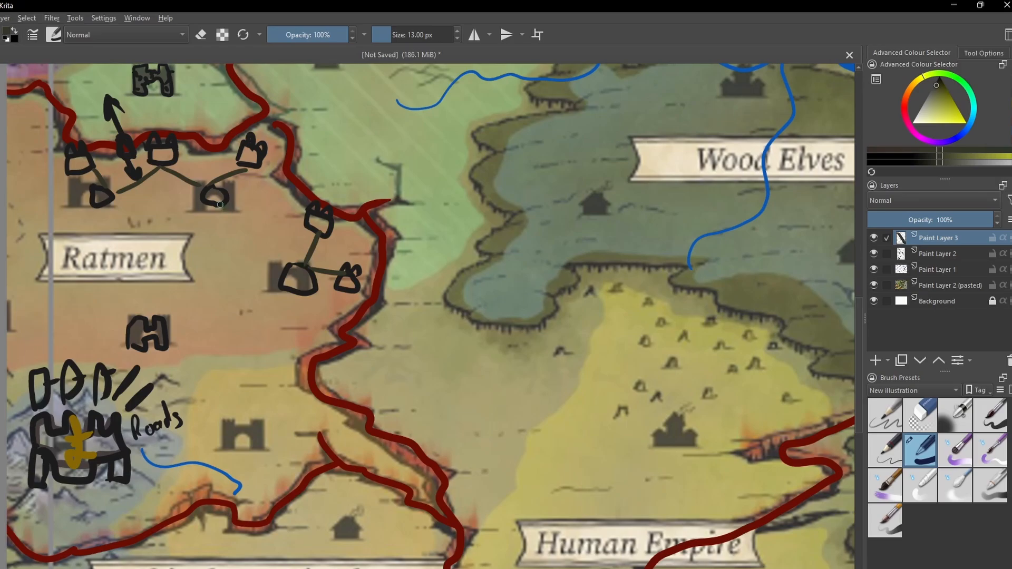
drag(220, 205, 271, 256)
key(ctrl+z)
mouse_move(108, 207)
mouse_down()
mouse_move(129, 209)
mouse_move(178, 250)
mouse_move(154, 307)
mouse_up()
mouse_move(222, 207)
mouse_down()
mouse_move(214, 228)
mouse_move(188, 235)
mouse_up()
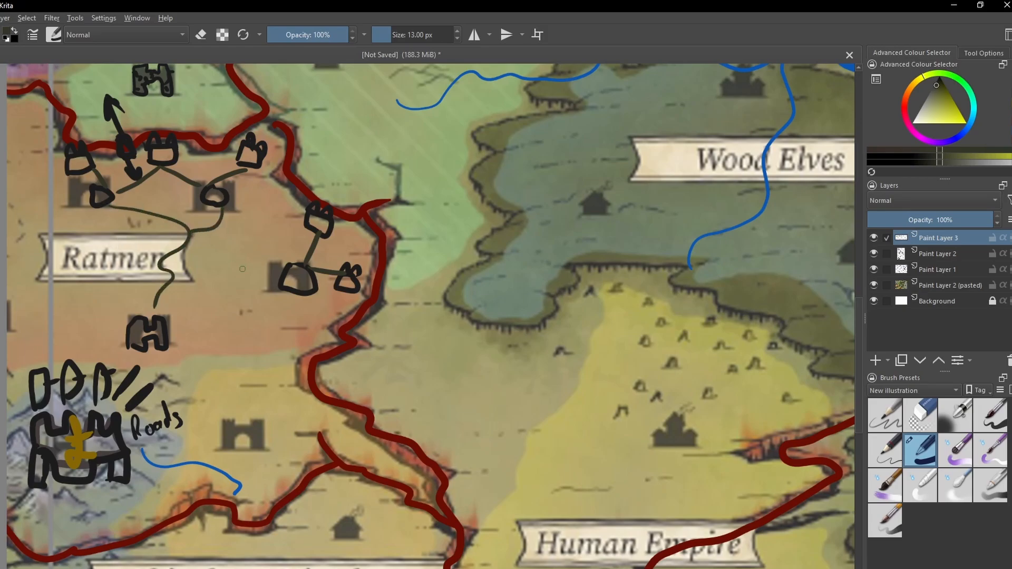
- Draw roads joining the eastern and southern Ratmen fortresses to the network and the yellow territory's fortress, plus two from the west
drag(281, 271, 220, 228)
mouse_move(170, 349)
mouse_down()
mouse_move(205, 356)
mouse_move(238, 391)
mouse_up()
mouse_move(296, 291)
mouse_down()
mouse_move(249, 320)
mouse_move(233, 352)
mouse_move(238, 412)
mouse_up()
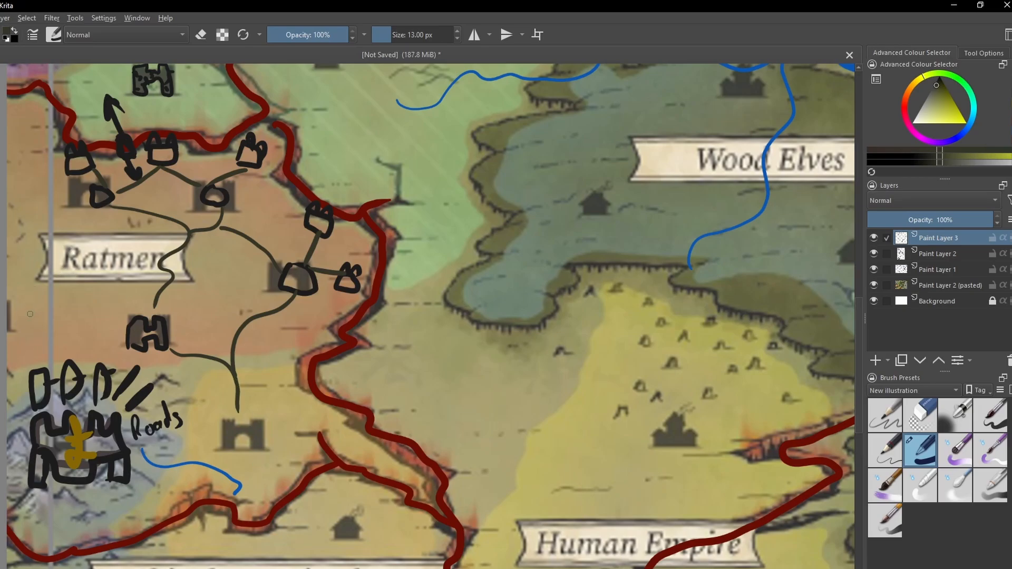
drag(30, 314, 127, 323)
mouse_move(18, 177)
mouse_down()
mouse_move(25, 198)
mouse_move(98, 257)
mouse_move(109, 316)
mouse_up()
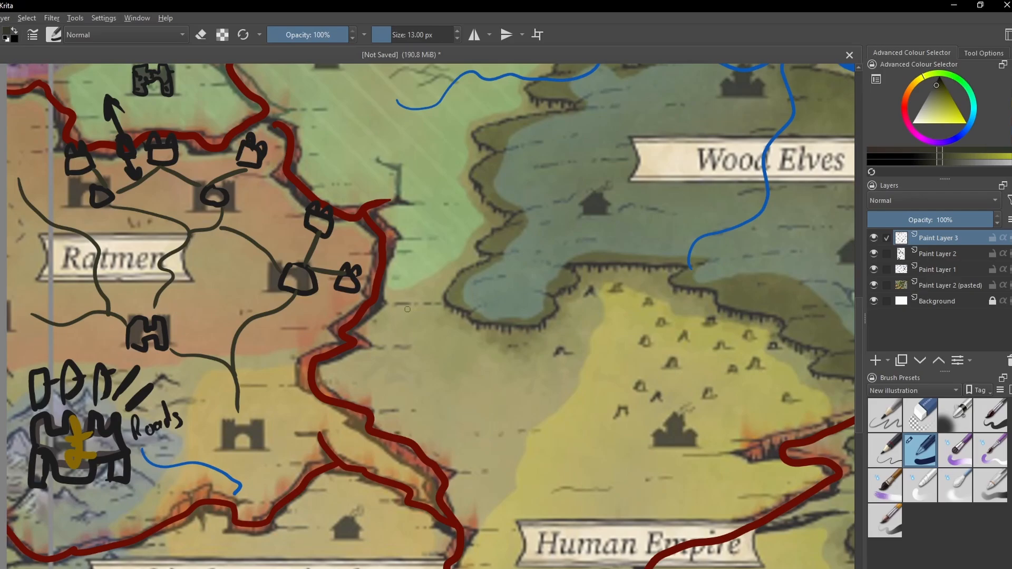
key(ctrl+z)
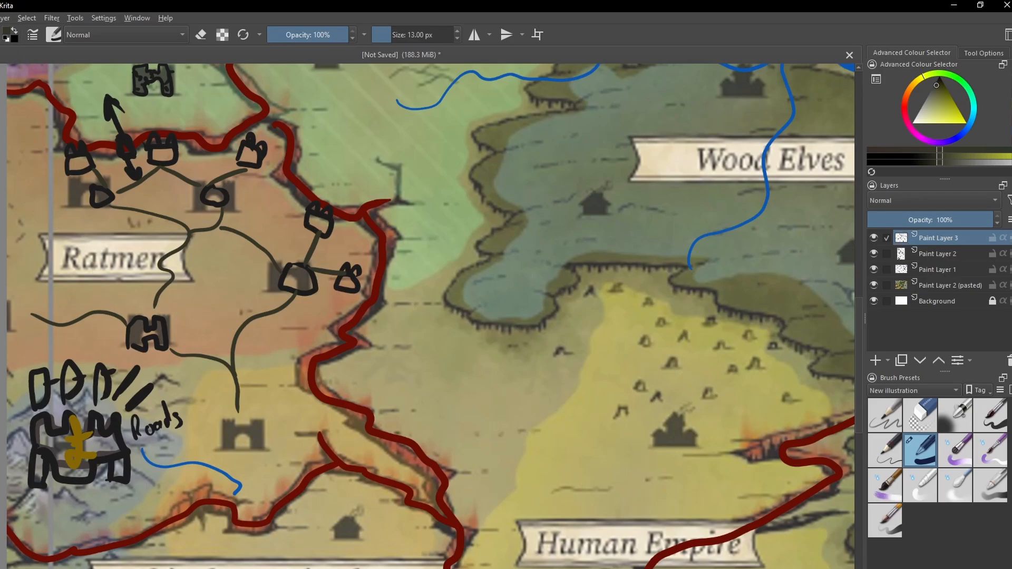
click(0, 18)
mouse_move(0, 18)
click(2, 44)
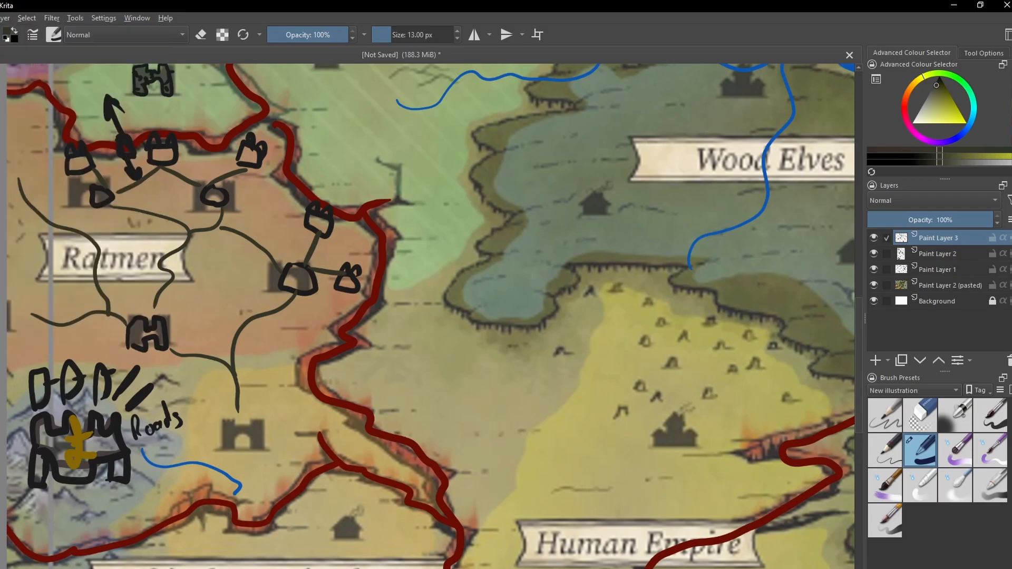
- Draw an olive road from the southern Ratmen fortress to the mountain castle, plus a short road running southwest from the yellow territory's fortress
drag(134, 375, 178, 360)
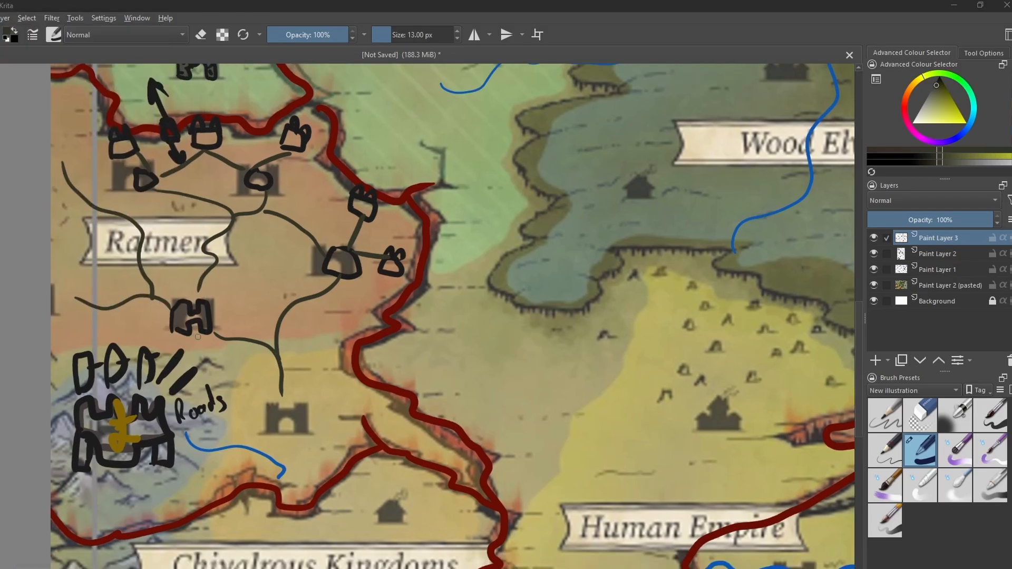
mouse_move(197, 336)
mouse_down()
mouse_move(197, 372)
mouse_move(167, 409)
mouse_up()
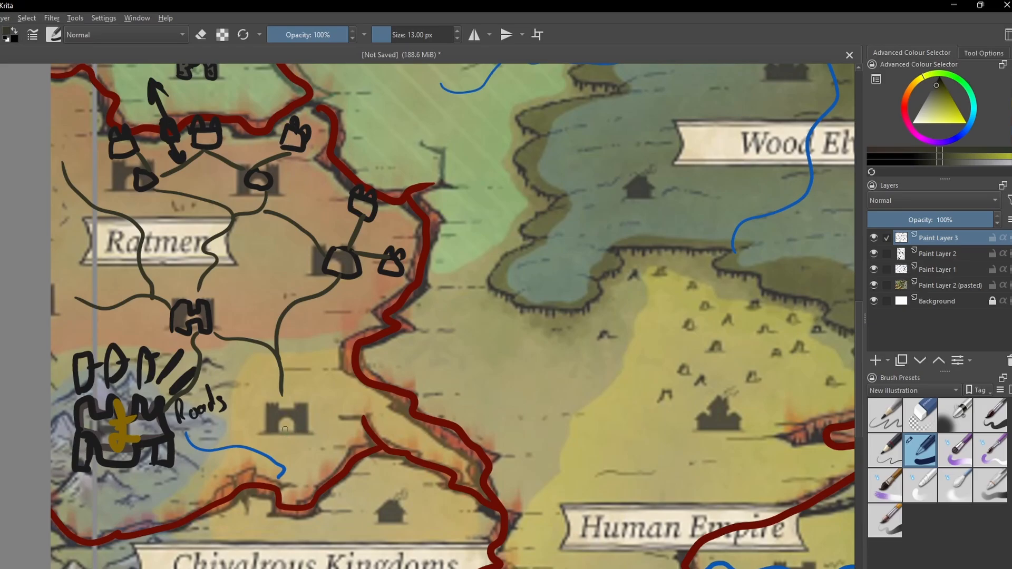
drag(285, 429, 266, 455)
- Switch the brush colour to black and outline the fortress in the yellow territory north of Chivalrous Kingdoms
drag(441, 398, 440, 378)
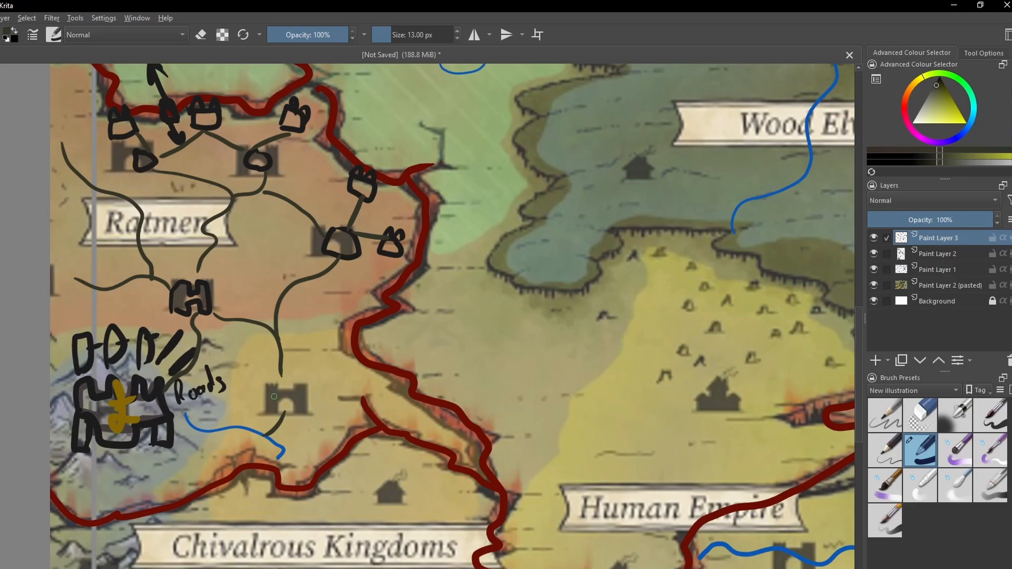
click(935, 81)
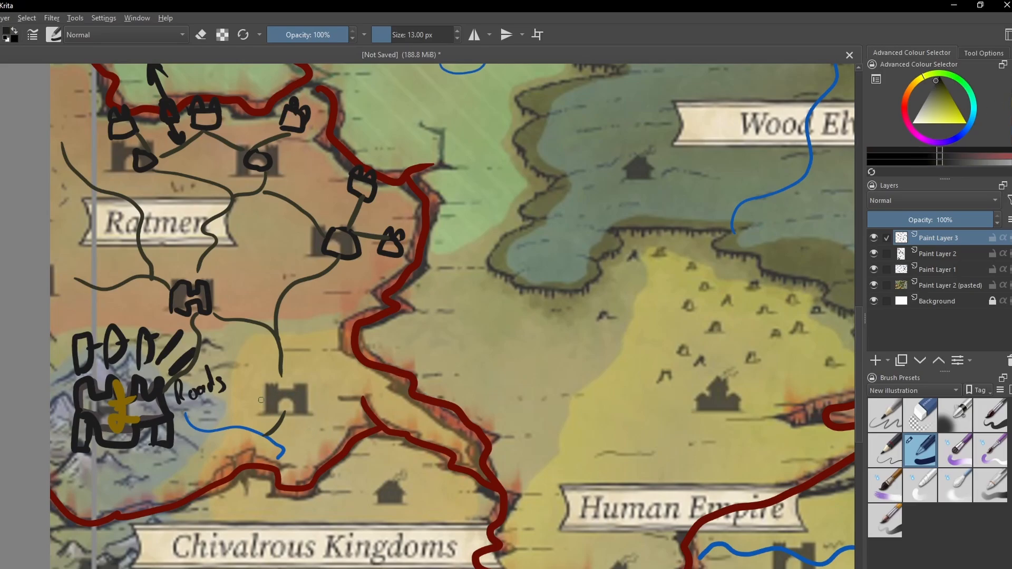
mouse_move(267, 385)
mouse_down()
mouse_move(266, 417)
mouse_move(271, 382)
mouse_move(294, 389)
mouse_move(304, 379)
mouse_move(302, 414)
mouse_move(283, 403)
mouse_move(279, 415)
mouse_up()
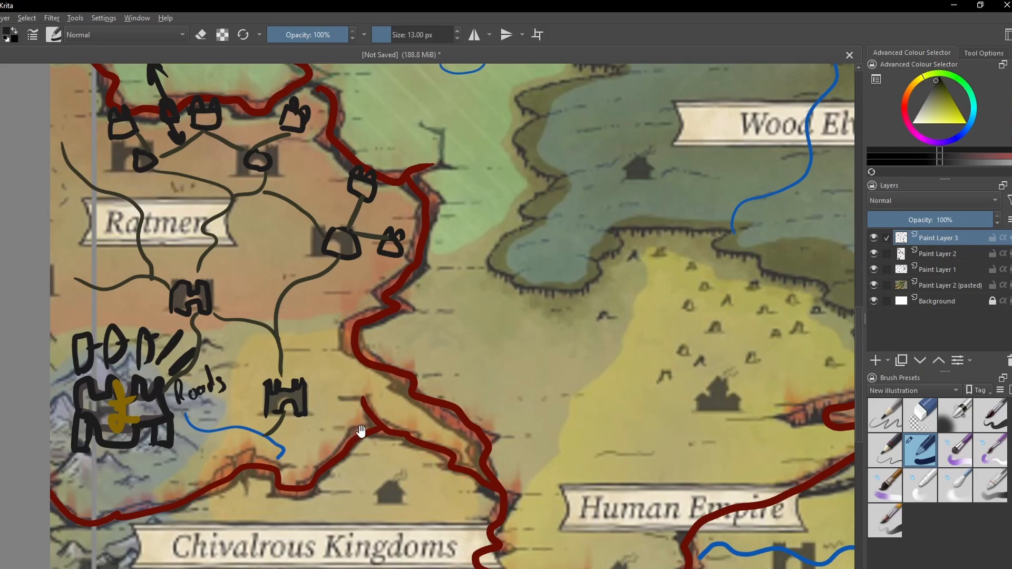
- Outline the castle town in the yellow area above the Human Empire label in black, adding small details inside it
drag(360, 432, 391, 345)
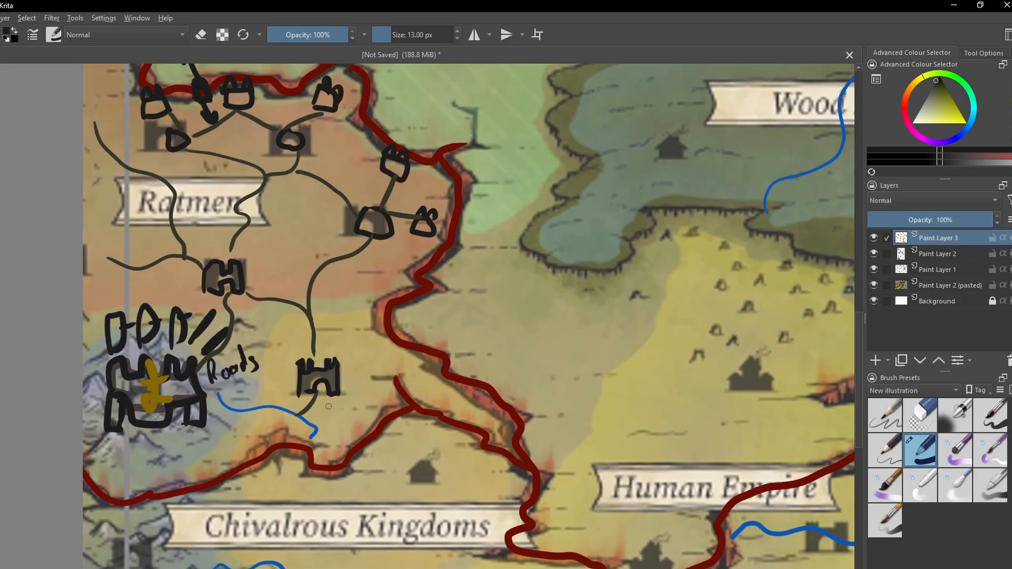
drag(366, 332, 389, 392)
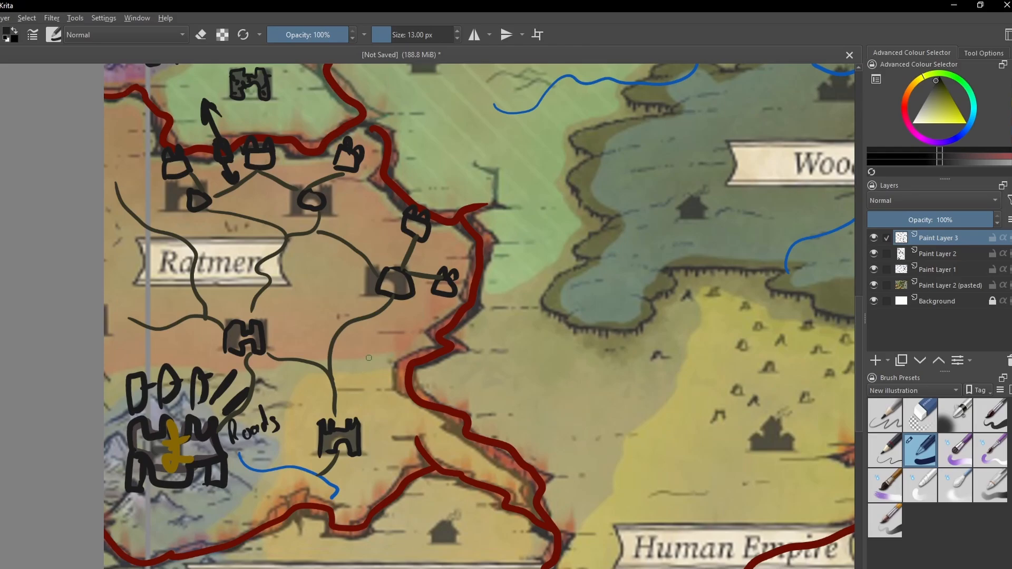
drag(369, 355, 363, 366)
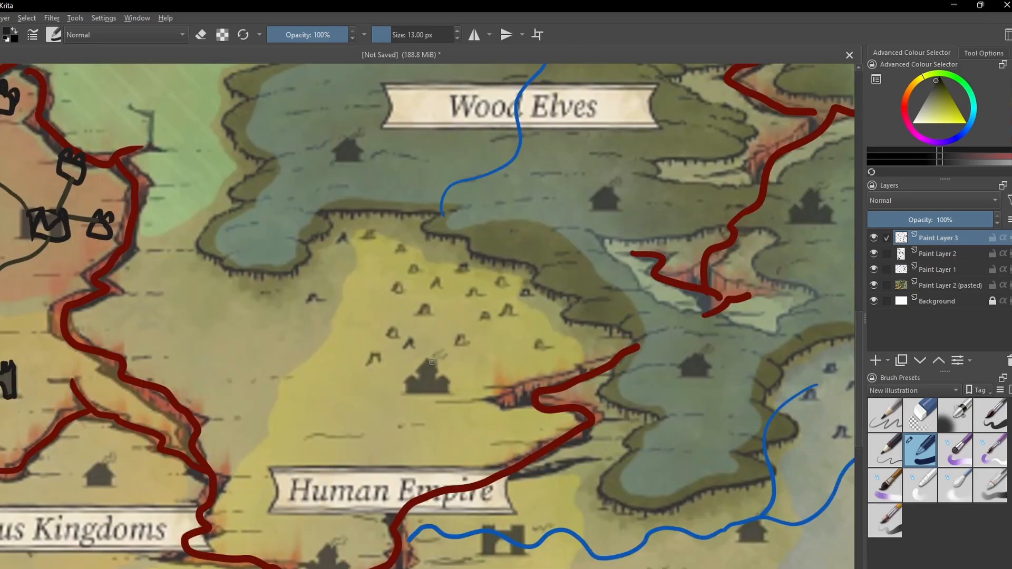
mouse_move(444, 316)
mouse_down()
mouse_move(401, 359)
mouse_move(413, 339)
mouse_up()
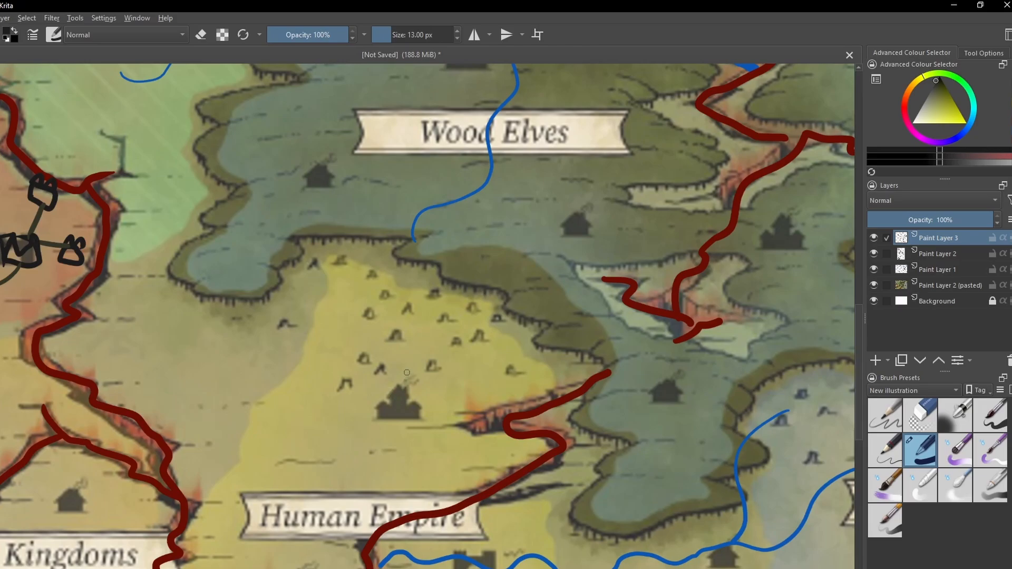
drag(404, 370, 408, 360)
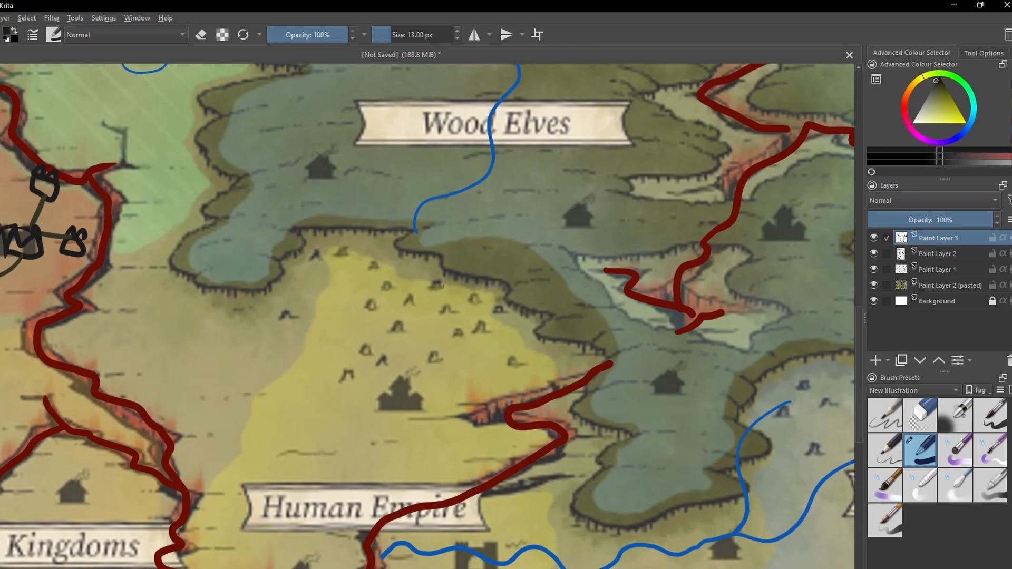
drag(379, 364, 375, 353)
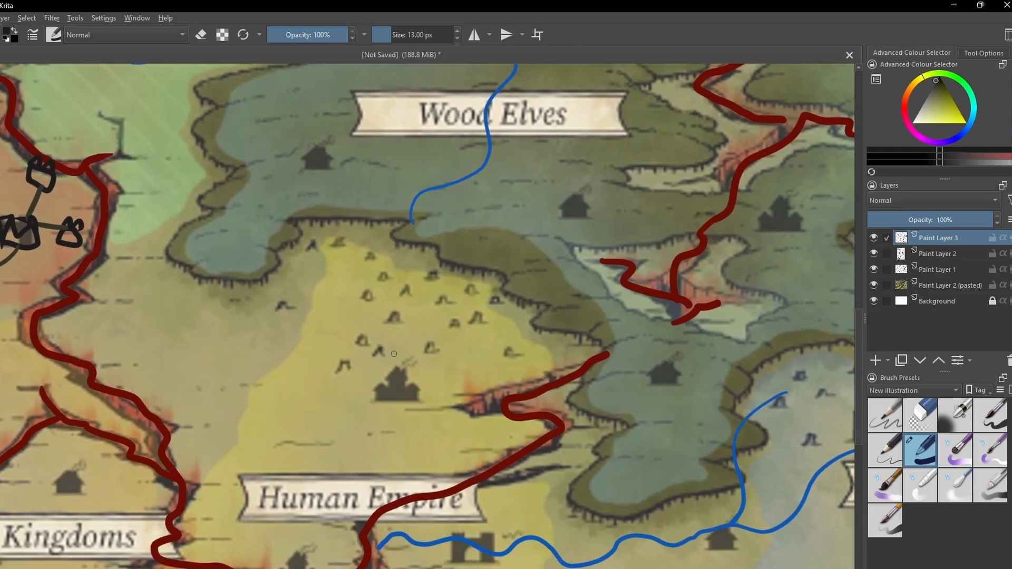
mouse_move(381, 399)
mouse_down()
mouse_move(380, 364)
mouse_move(396, 350)
mouse_move(422, 378)
mouse_move(419, 396)
mouse_move(377, 400)
mouse_move(399, 399)
mouse_up()
click(392, 372)
click(404, 379)
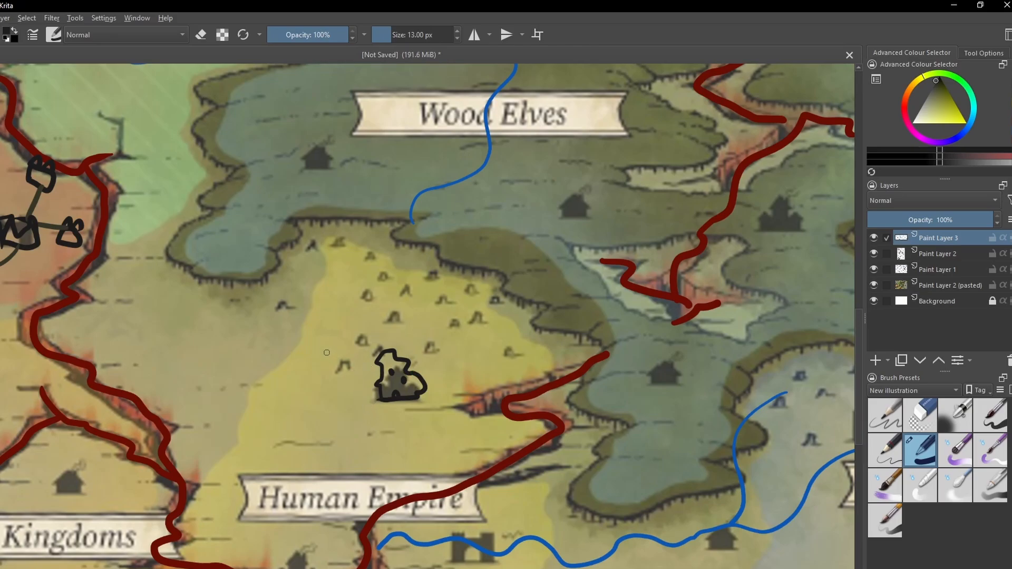
- Draw six small black circles as settlements in an arc around the castle town north of the Human Empire label
drag(327, 352, 324, 357)
mouse_move(338, 306)
mouse_down()
mouse_move(329, 313)
mouse_move(340, 309)
mouse_up()
drag(407, 295, 408, 301)
mouse_move(478, 319)
mouse_down()
mouse_move(473, 328)
mouse_move(480, 316)
mouse_up()
mouse_move(498, 355)
mouse_down()
mouse_move(486, 362)
mouse_move(495, 360)
mouse_up()
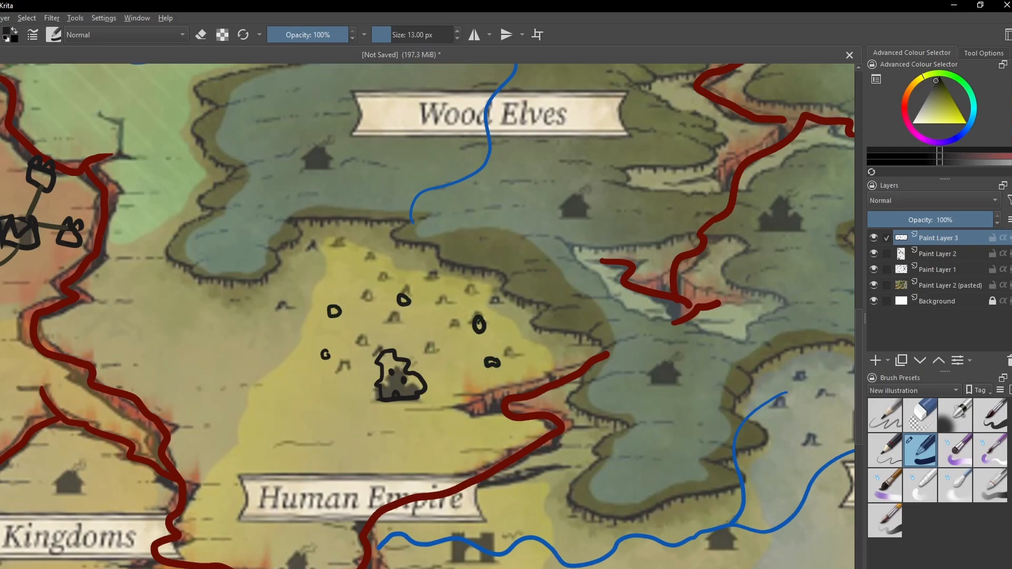
mouse_move(439, 343)
mouse_down()
mouse_move(430, 350)
mouse_move(441, 344)
mouse_up()
- Try to draw a black upward-pointing arrow outline from the castle below the Human Empire label
drag(331, 414, 396, 317)
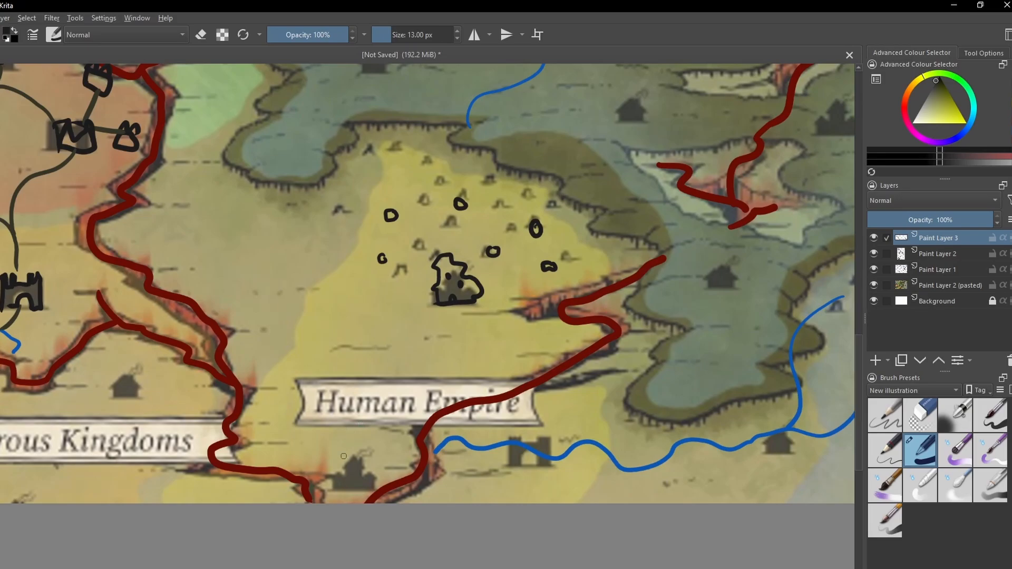
mouse_move(334, 486)
mouse_down()
mouse_move(332, 432)
mouse_move(318, 421)
mouse_move(336, 377)
mouse_move(369, 429)
mouse_move(350, 435)
mouse_move(358, 458)
mouse_move(352, 486)
mouse_up()
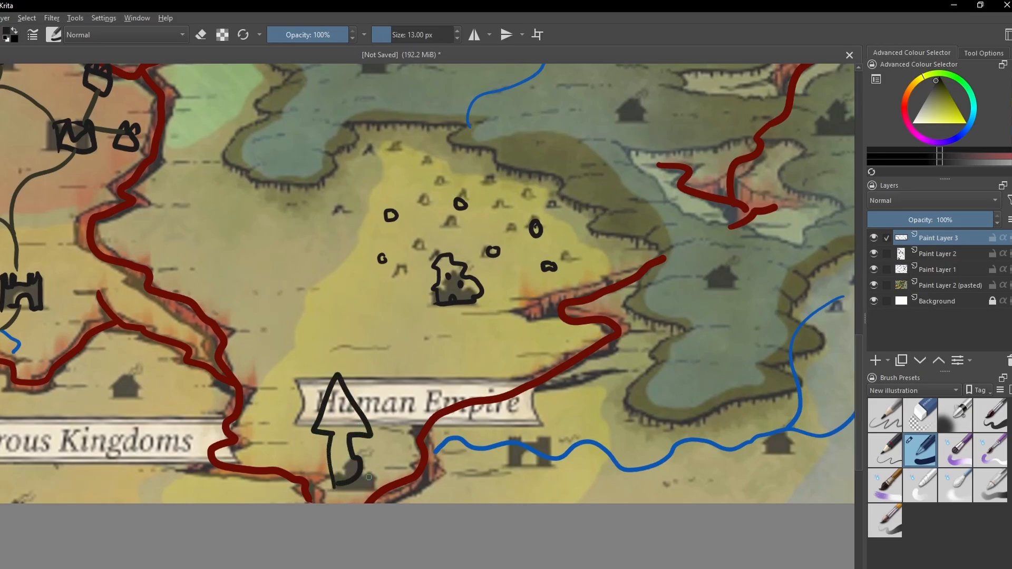
key(ctrl+z)
drag(424, 349, 363, 467)
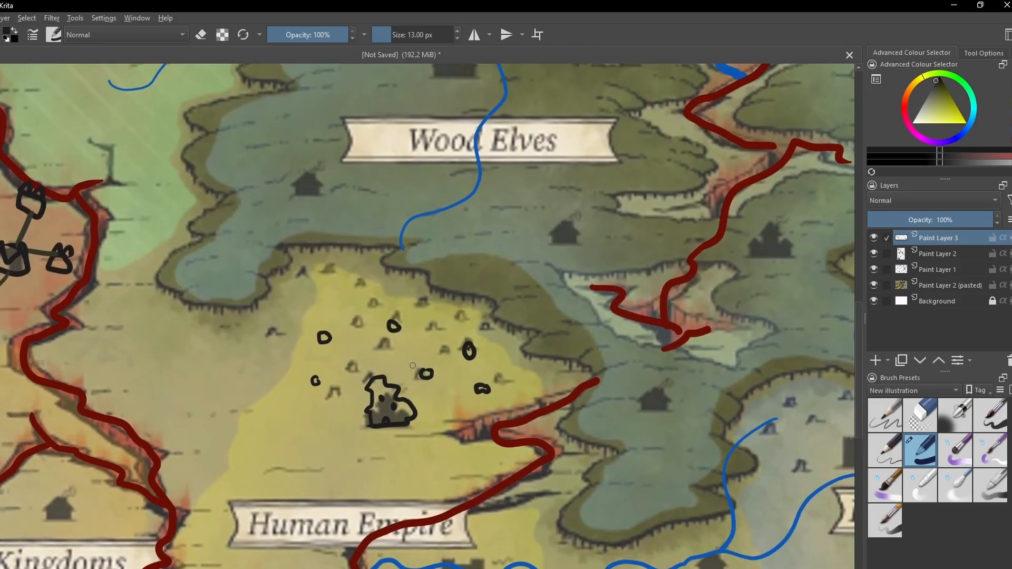
drag(407, 355, 350, 392)
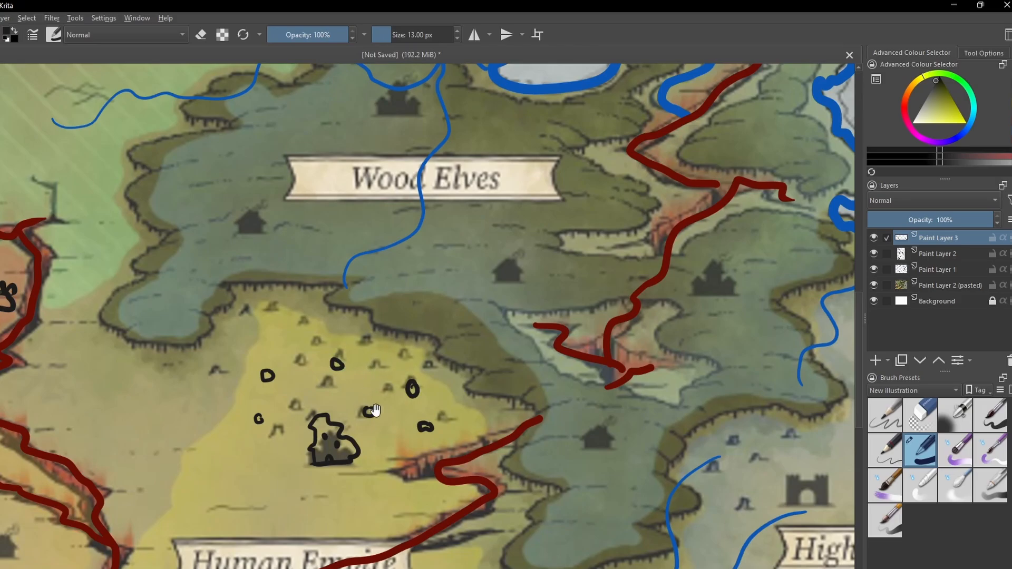
drag(366, 389, 359, 381)
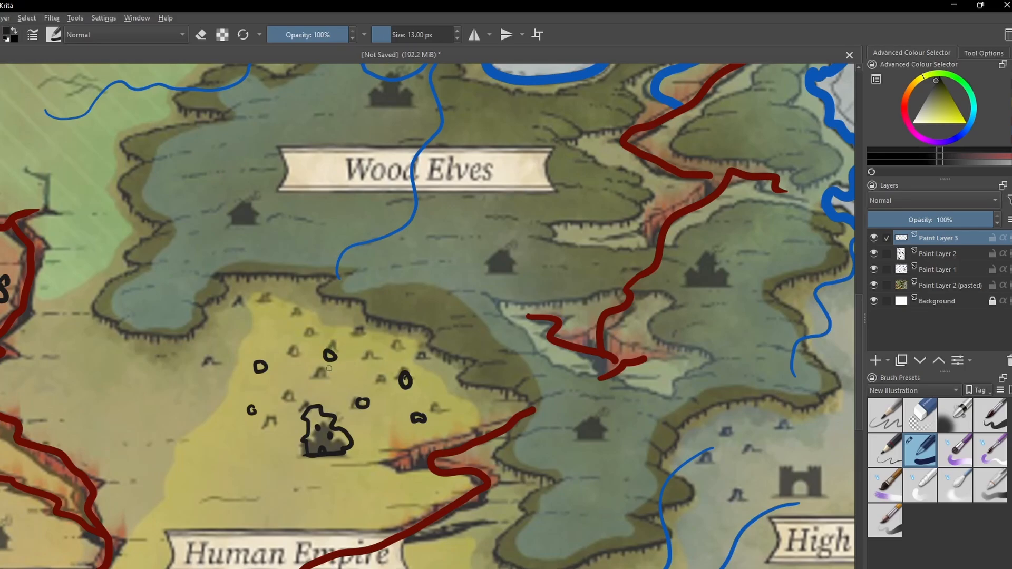
drag(364, 358, 334, 343)
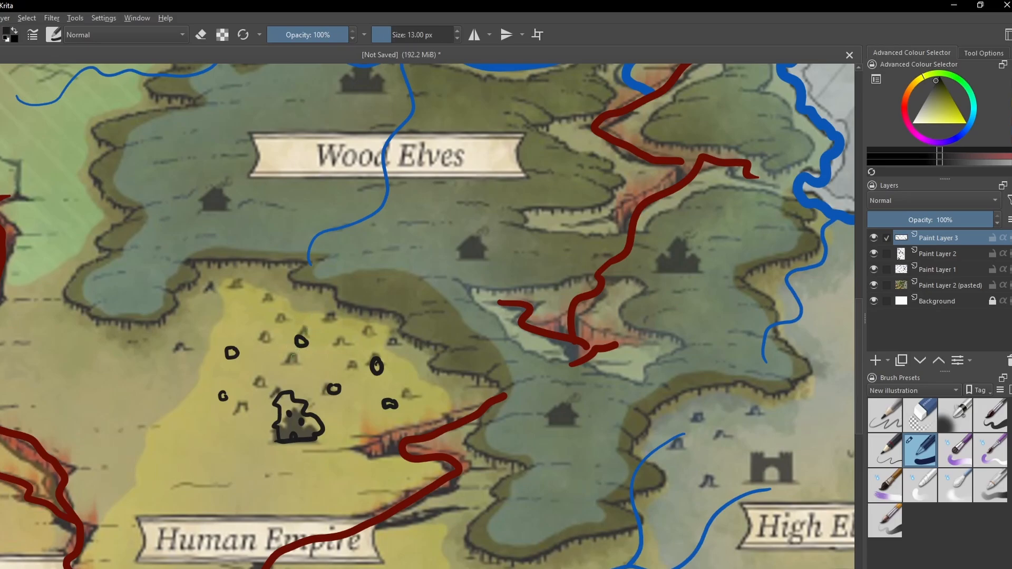
- Switch to dark olive and draw a winding road from the castle south of the Human Empire label to the outlined castle town
drag(273, 457, 335, 272)
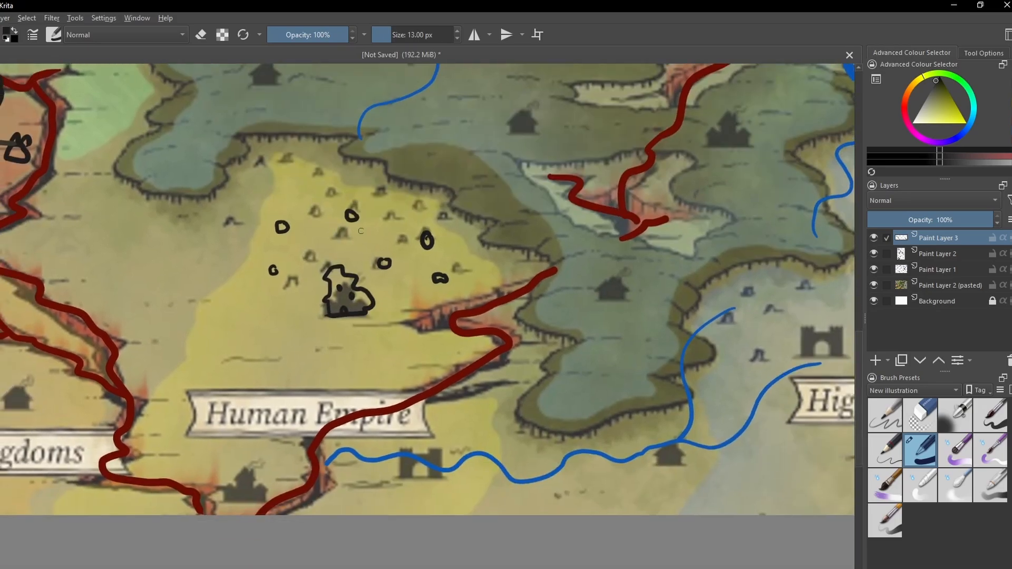
click(1008, 122)
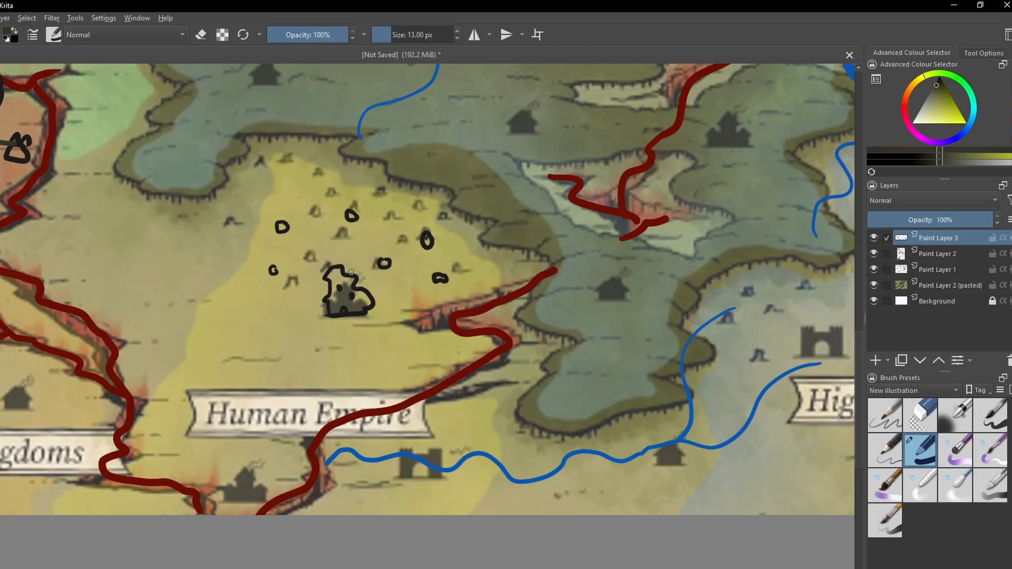
mouse_move(256, 480)
mouse_down()
mouse_move(252, 432)
mouse_move(303, 395)
mouse_move(344, 335)
mouse_move(323, 289)
mouse_move(366, 226)
mouse_move(353, 216)
mouse_up()
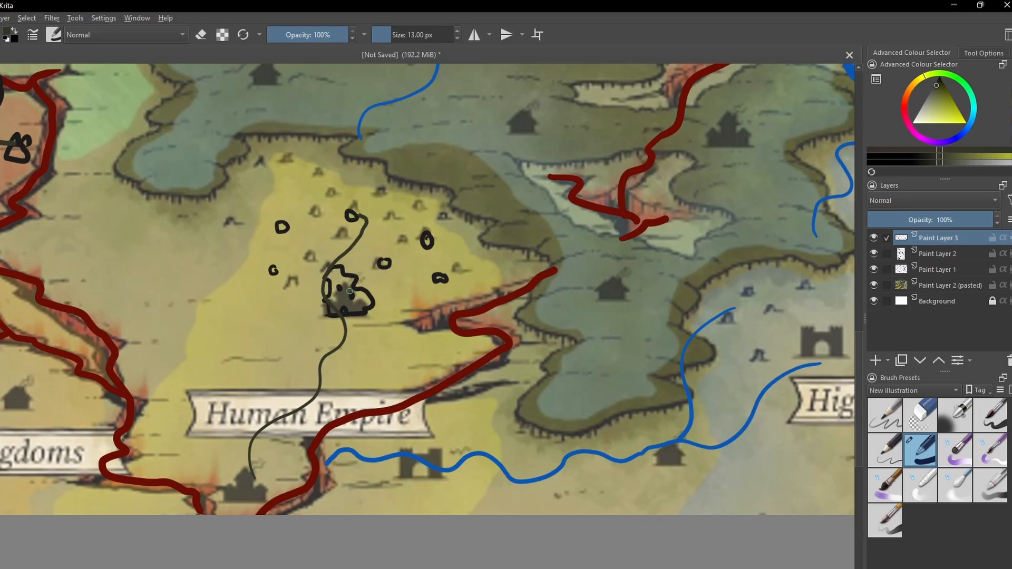
key(ctrl+z)
mouse_move(253, 481)
mouse_down()
mouse_move(252, 430)
mouse_move(284, 371)
mouse_move(340, 316)
mouse_up()
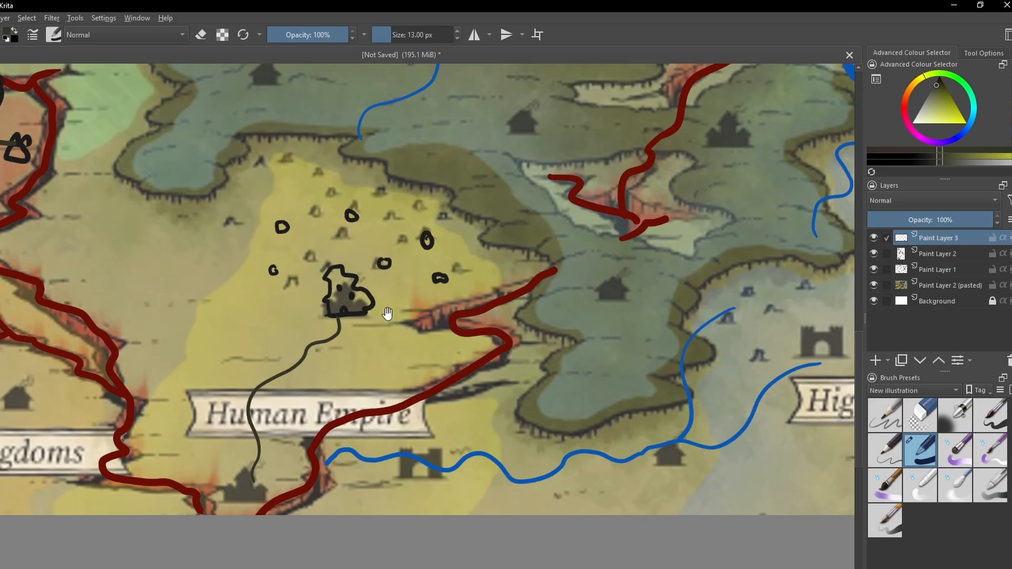
- Reset the brush colour to black and draw a cluster of eight small circles on and around the castle above the Wood Elves label
drag(389, 314, 328, 399)
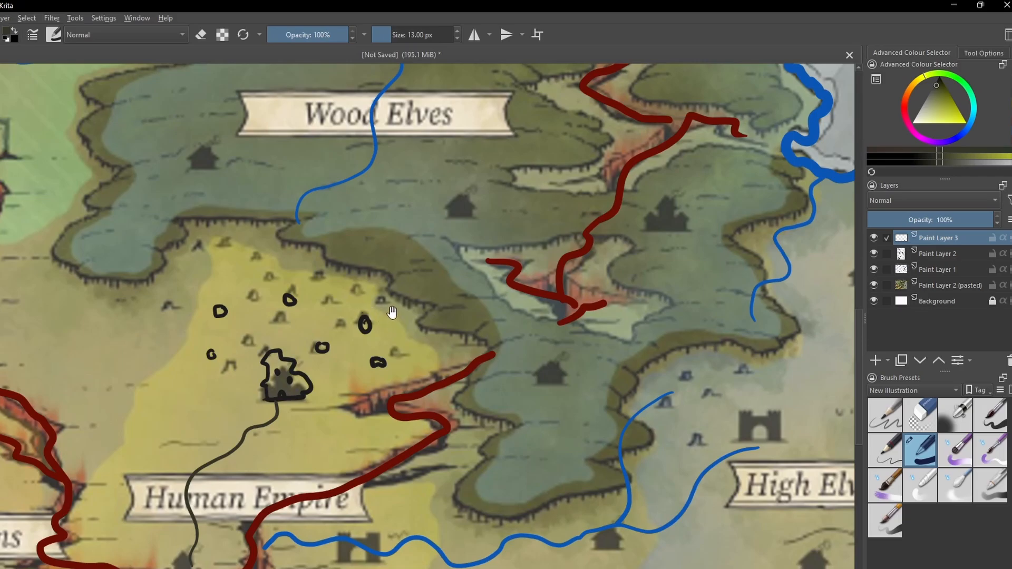
mouse_move(392, 314)
mouse_down()
mouse_move(436, 300)
mouse_move(373, 292)
mouse_move(384, 323)
mouse_move(395, 318)
mouse_move(327, 350)
mouse_up()
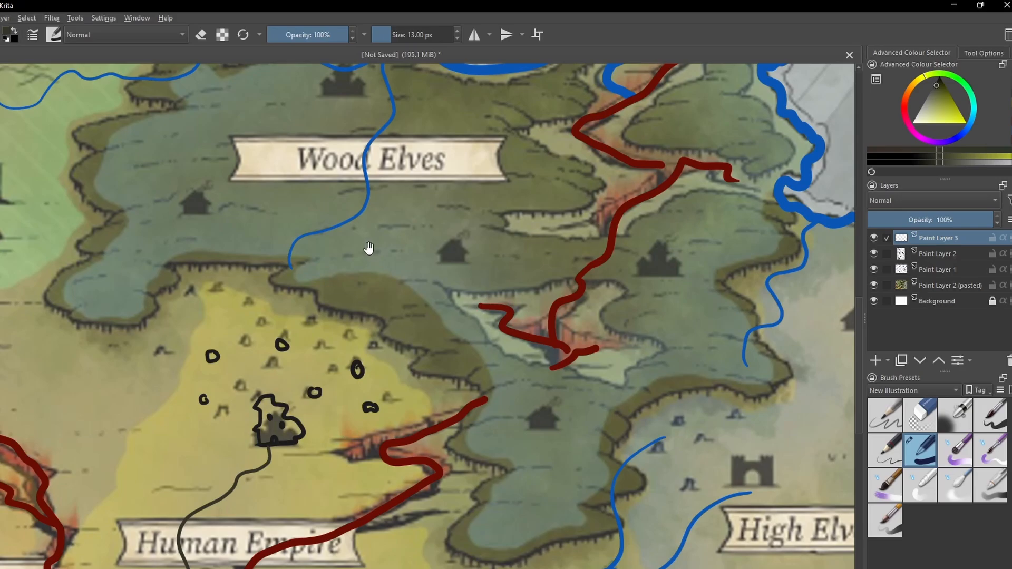
mouse_move(348, 239)
mouse_down()
mouse_move(414, 327)
mouse_move(394, 460)
mouse_up()
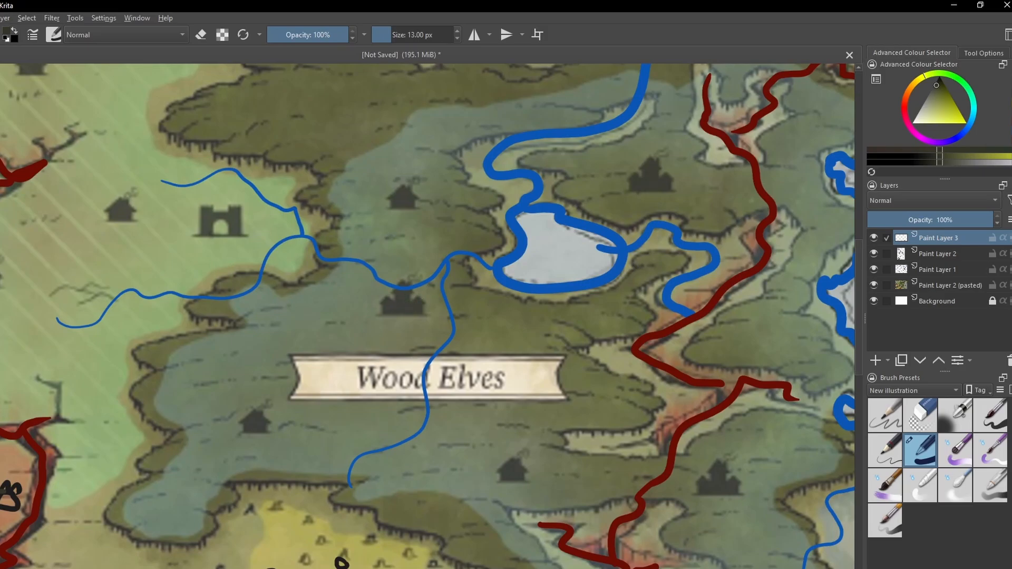
scroll(401, 327, up, 2)
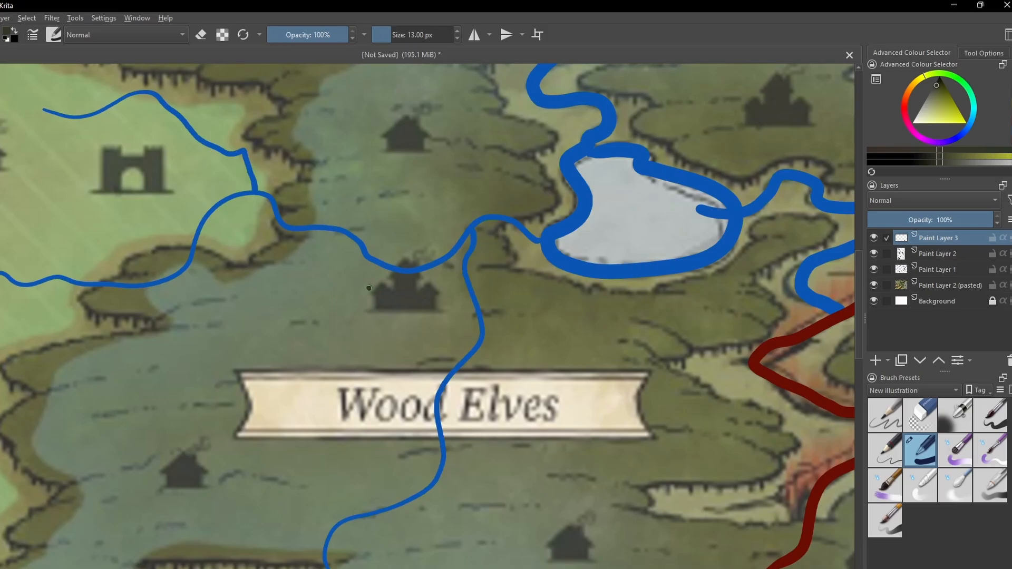
key(d)
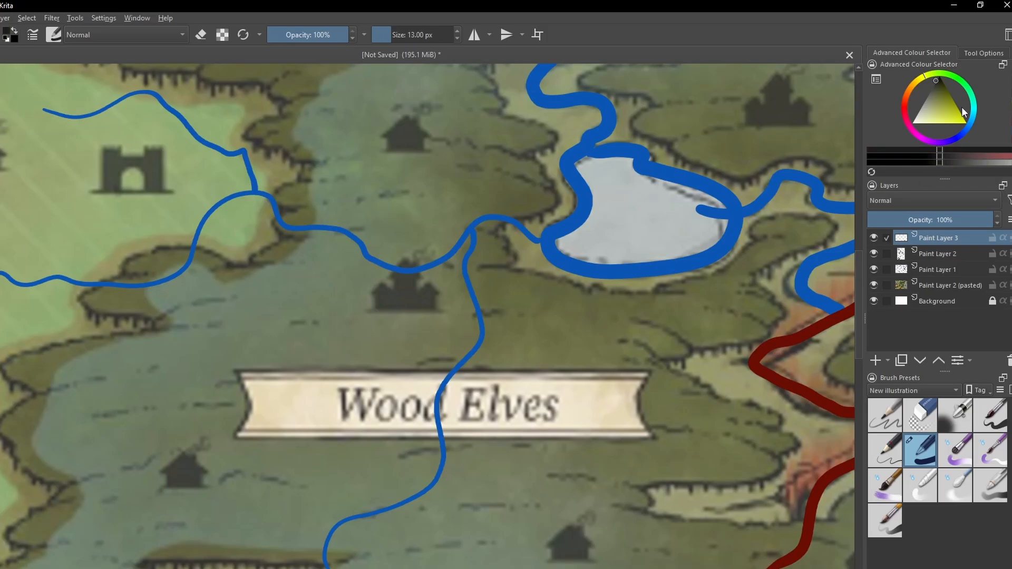
mouse_move(389, 285)
mouse_down()
mouse_move(376, 302)
mouse_move(383, 296)
mouse_move(400, 312)
mouse_move(412, 297)
mouse_move(441, 301)
mouse_move(437, 287)
mouse_up()
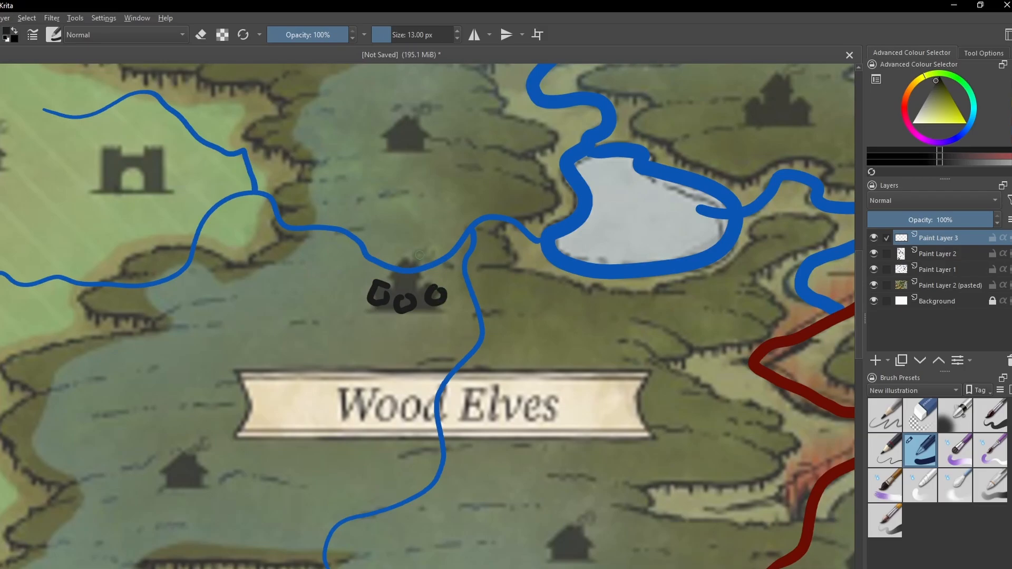
mouse_move(422, 248)
mouse_down()
mouse_move(388, 251)
mouse_move(395, 235)
mouse_move(361, 271)
mouse_move(419, 280)
mouse_move(403, 269)
mouse_move(437, 278)
mouse_move(449, 268)
mouse_up()
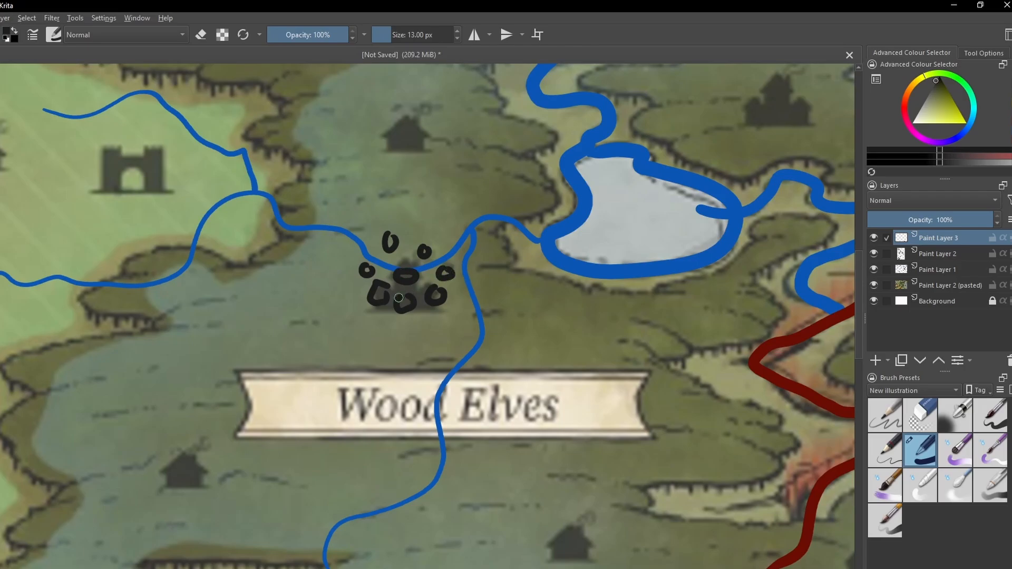
scroll(400, 298, up, 1)
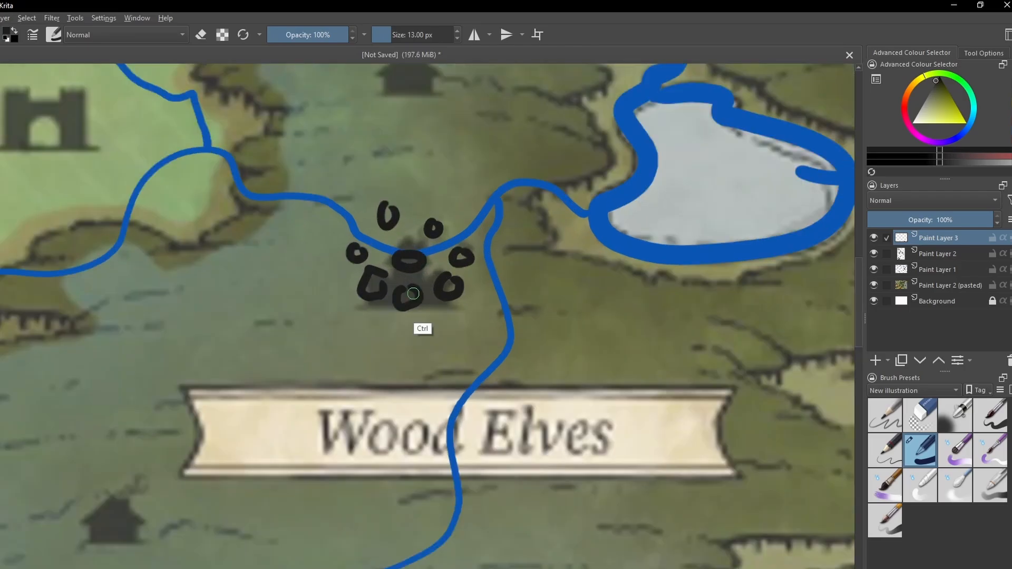
drag(379, 295, 372, 337)
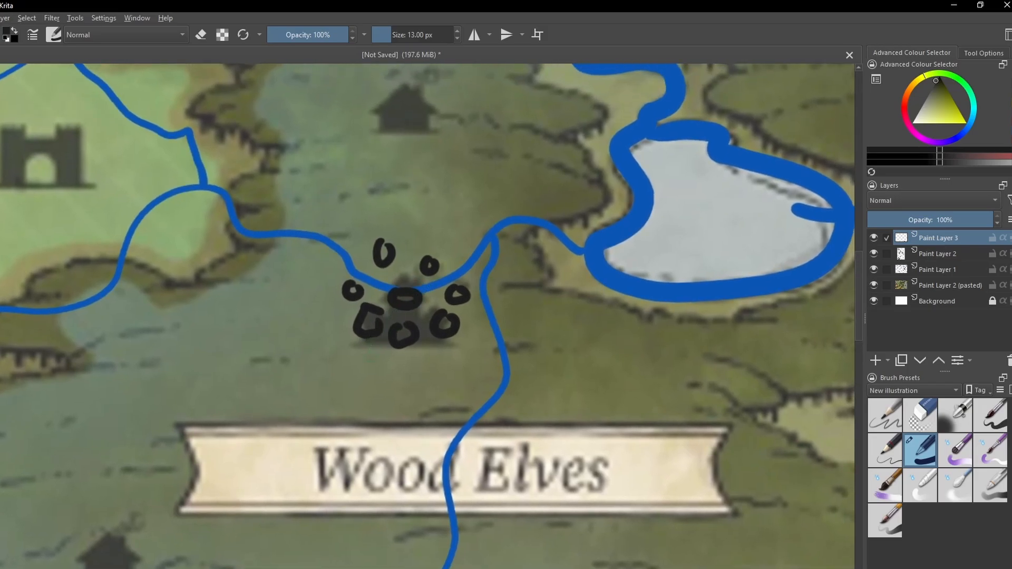
scroll(397, 323, down, 1)
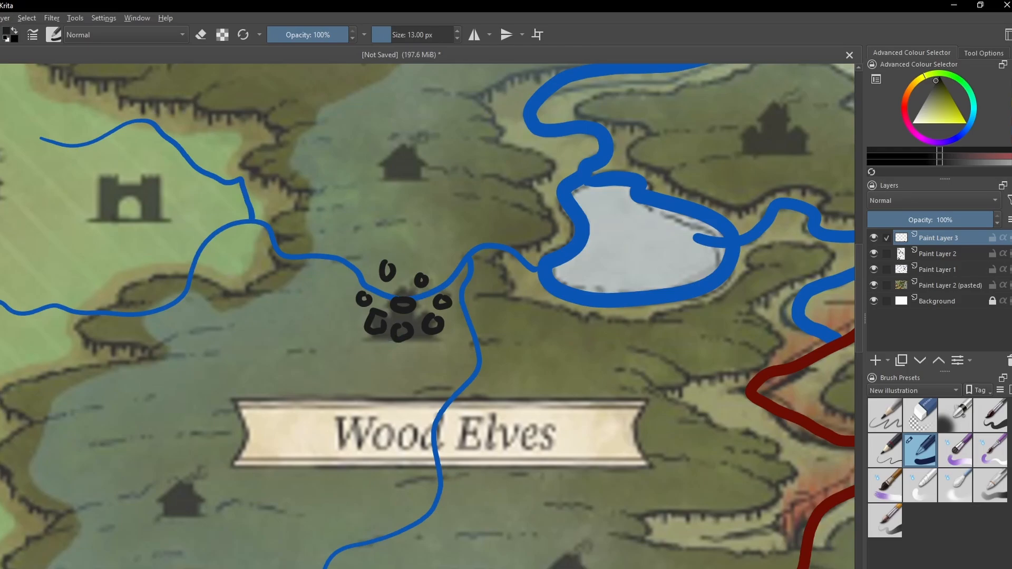
- Handwrite a slanted black "Prince" label just above the circle cluster north of the Wood Elves banner
scroll(380, 312, down, 2)
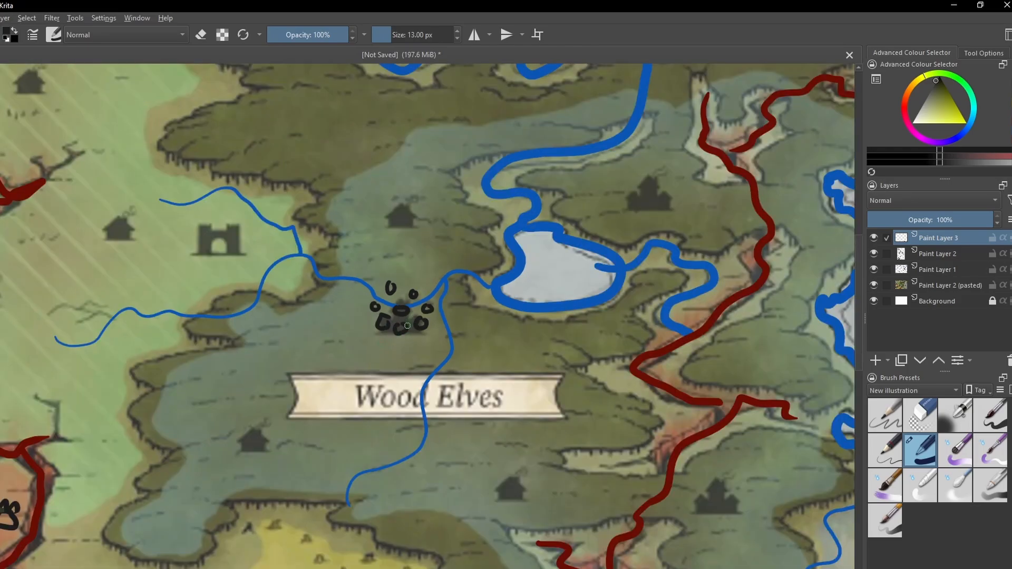
scroll(400, 337, up, 1)
scroll(401, 338, down, 1)
mouse_move(388, 344)
mouse_down()
mouse_move(422, 296)
mouse_move(387, 348)
mouse_up()
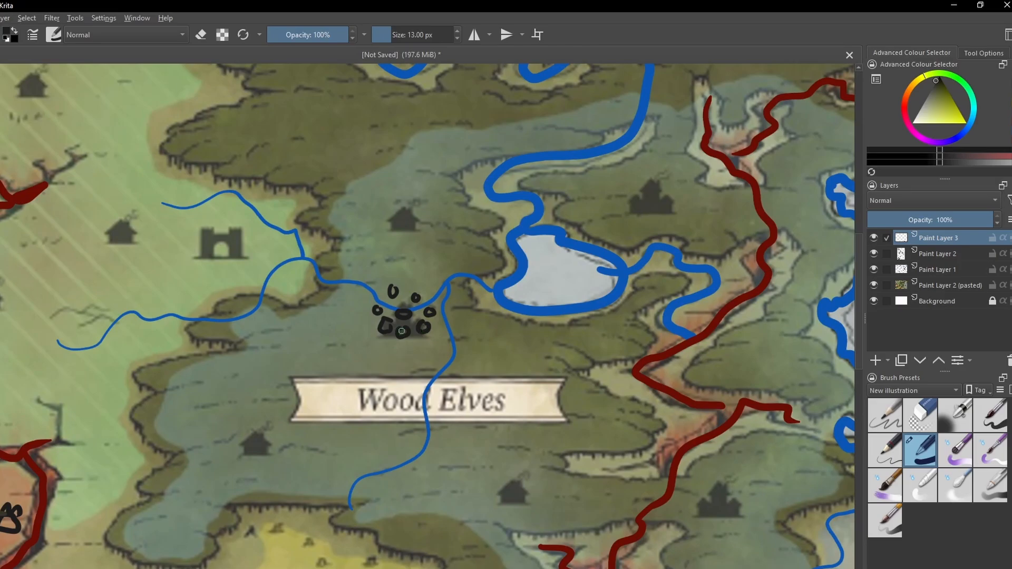
scroll(390, 331, up, 1)
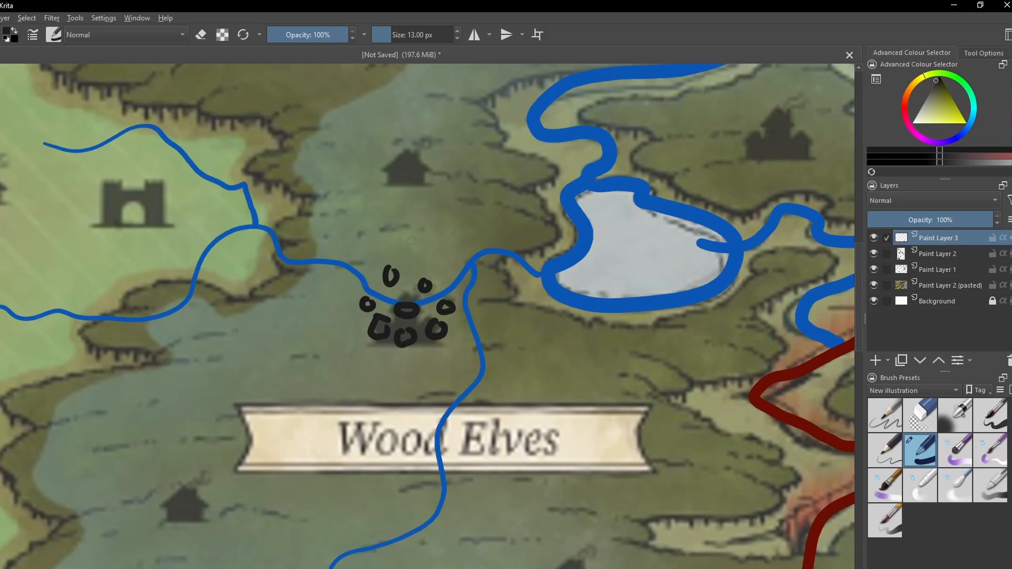
mouse_move(411, 243)
mouse_down()
mouse_move(420, 262)
mouse_move(424, 248)
mouse_up()
drag(426, 237, 436, 258)
mouse_move(426, 234)
mouse_down()
mouse_move(435, 234)
mouse_move(432, 246)
mouse_move(460, 239)
mouse_move(486, 221)
mouse_up()
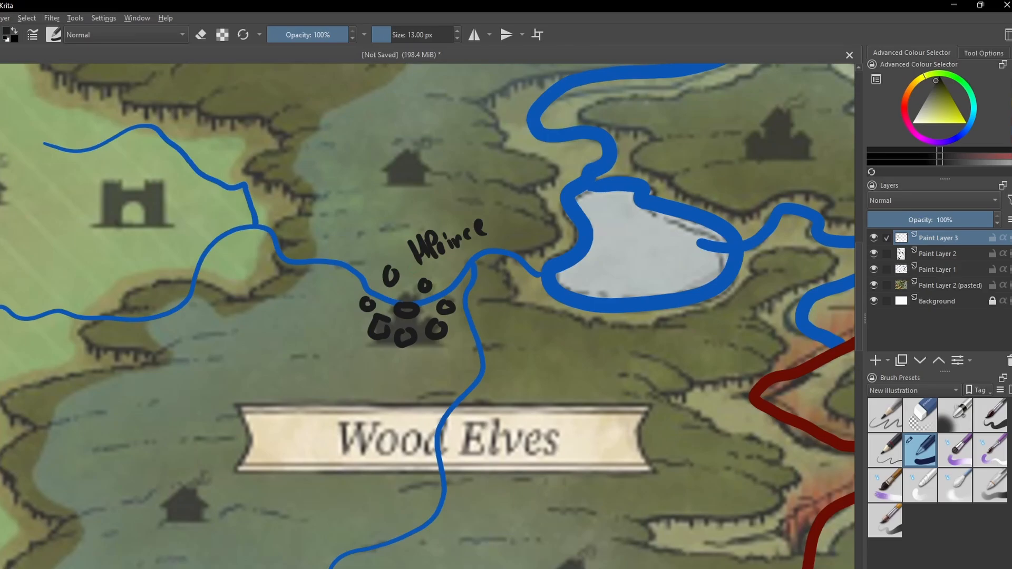
drag(418, 269, 505, 236)
key(ctrl+z)
key(ctrl+plus)
key(ctrl+minus)
- Add a small black circle at the western edge of the settlement cluster and a short mark beside its northeastern circle
drag(466, 290, 433, 267)
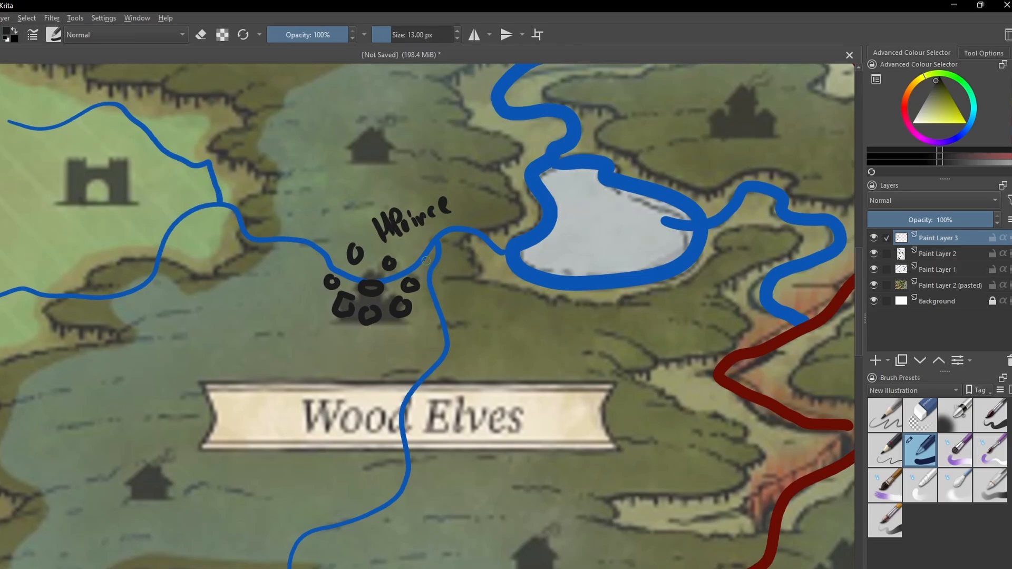
drag(439, 268, 447, 307)
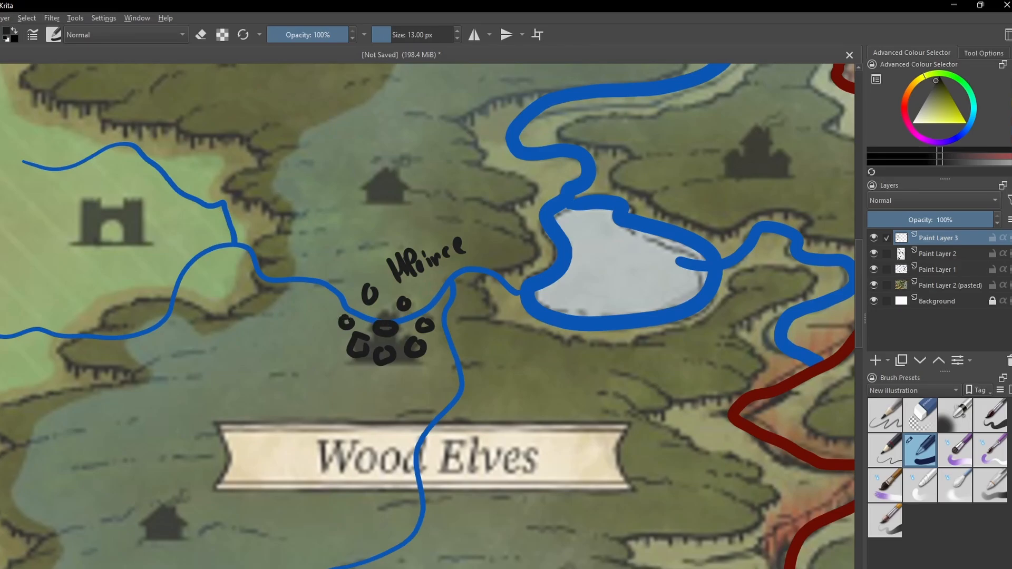
drag(320, 305, 324, 310)
drag(384, 358, 384, 357)
drag(409, 304, 416, 291)
drag(388, 327, 389, 331)
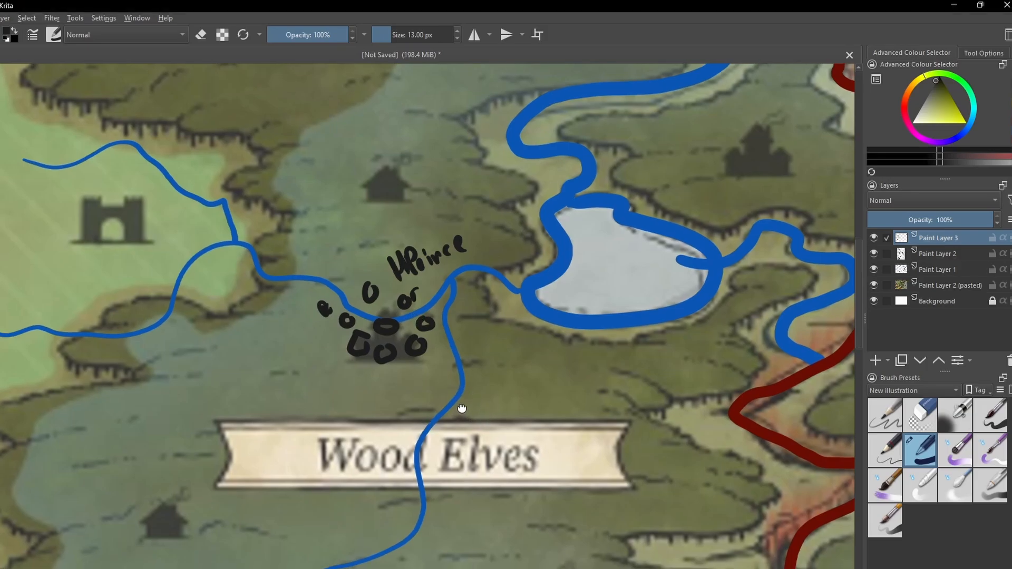
- Draw black tree symbols over the three house icons southwest, southeast and farther south of the Wood Elves label
drag(475, 414, 706, 179)
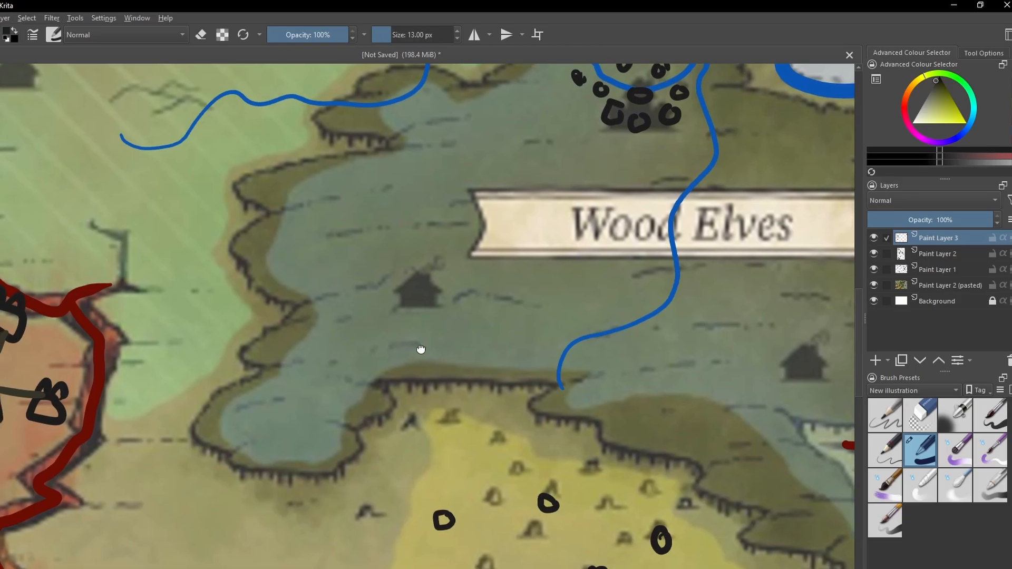
drag(420, 350, 445, 328)
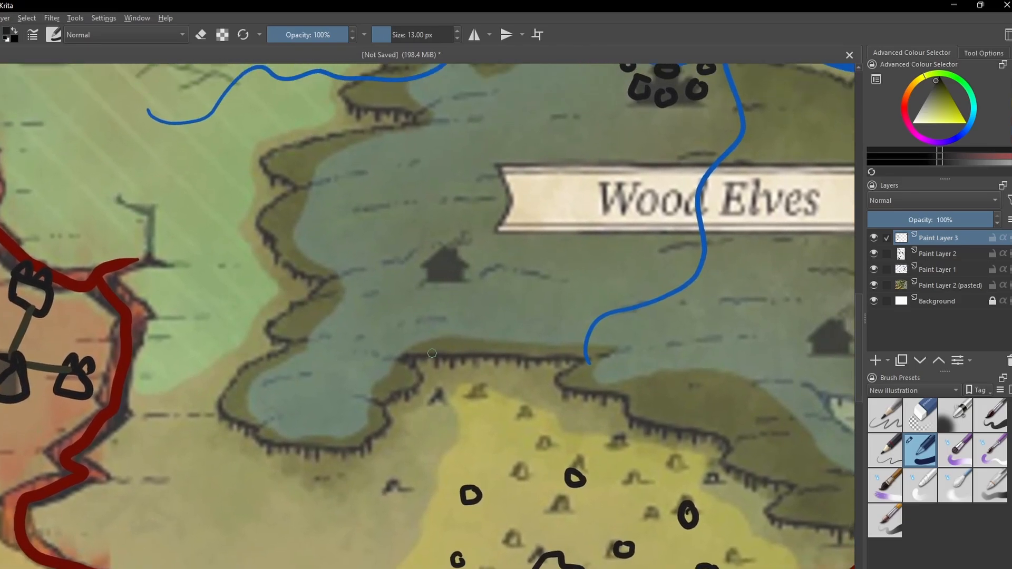
key(2)
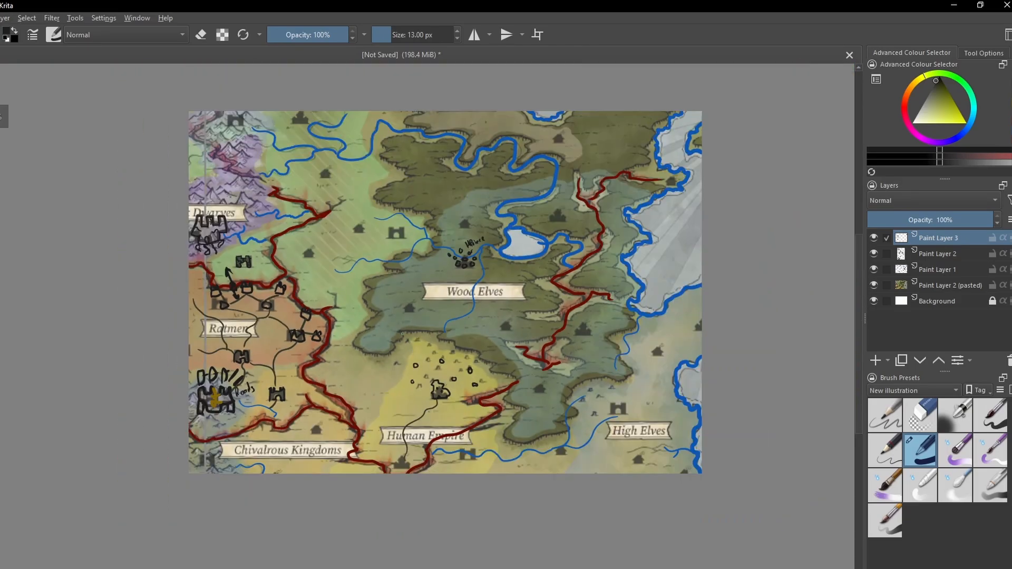
scroll(402, 334, up, 8)
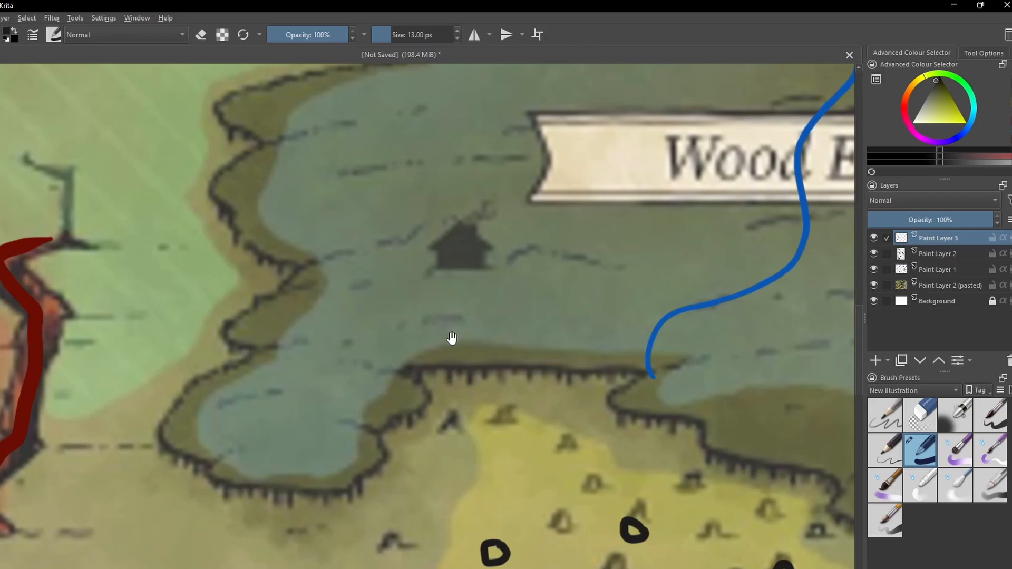
drag(452, 339, 413, 346)
mouse_move(403, 278)
mouse_down()
mouse_move(396, 258)
mouse_move(403, 230)
mouse_move(434, 223)
mouse_move(440, 258)
mouse_move(426, 278)
mouse_move(430, 316)
mouse_up()
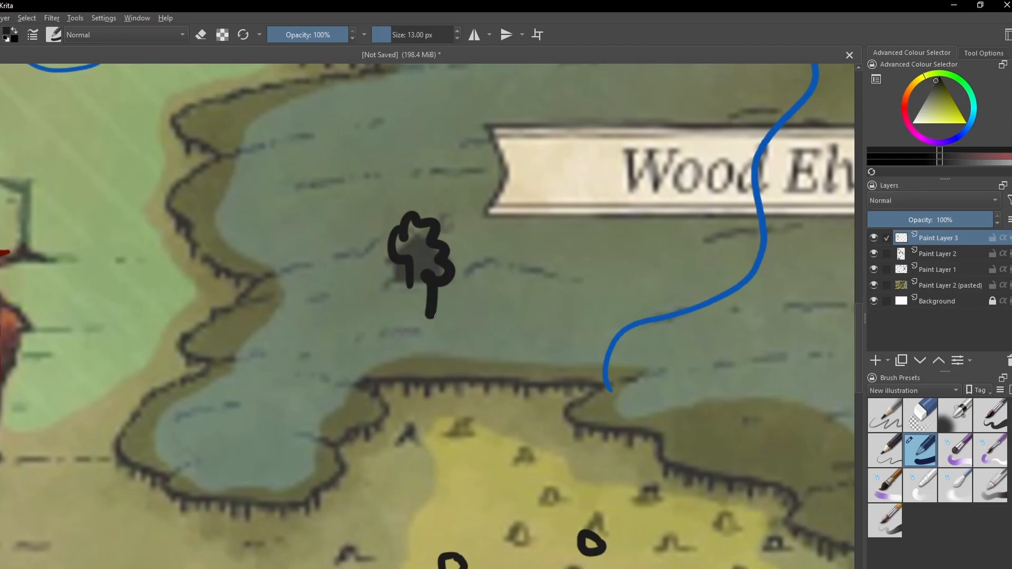
scroll(393, 326, down, 2)
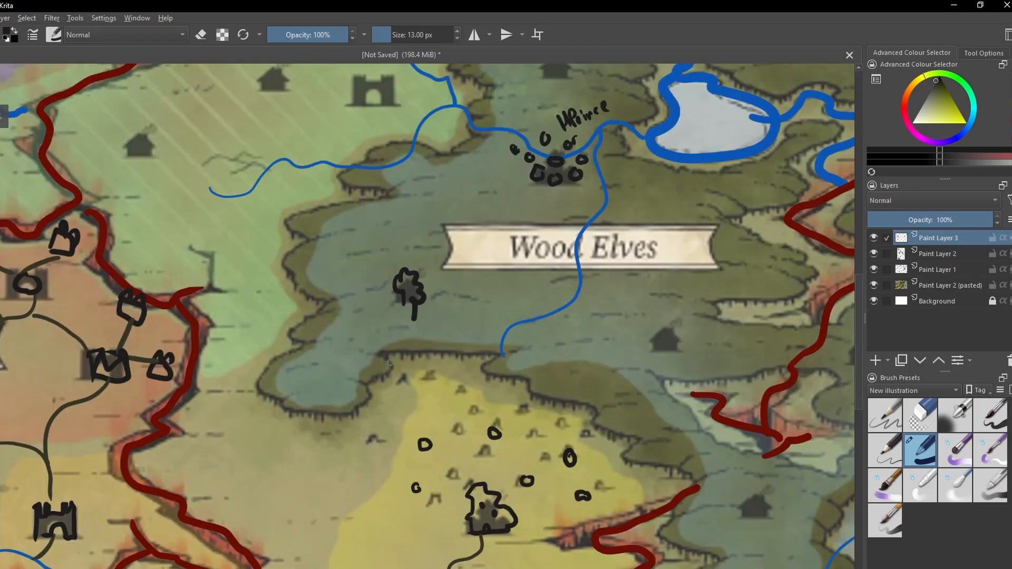
drag(375, 386, 411, 302)
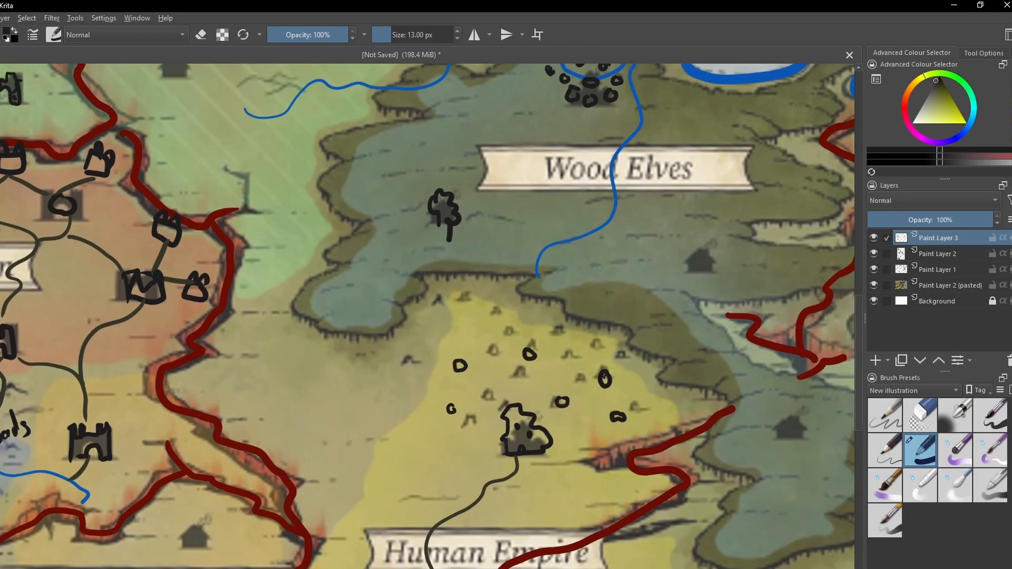
mouse_move(691, 267)
mouse_down()
mouse_move(694, 232)
mouse_move(707, 261)
mouse_move(698, 281)
mouse_up()
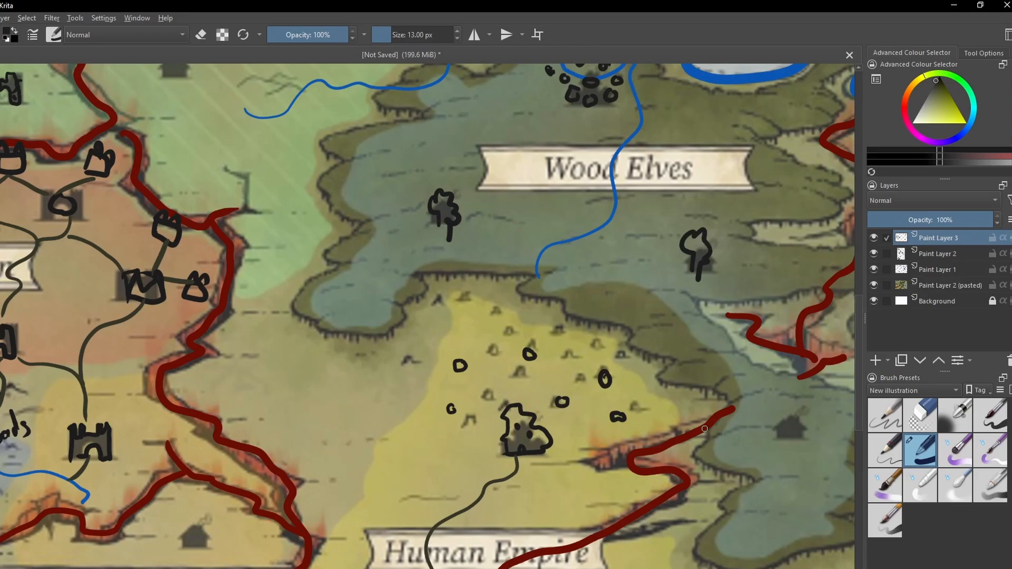
mouse_move(783, 439)
mouse_down()
mouse_move(788, 409)
mouse_move(799, 420)
mouse_move(791, 447)
mouse_up()
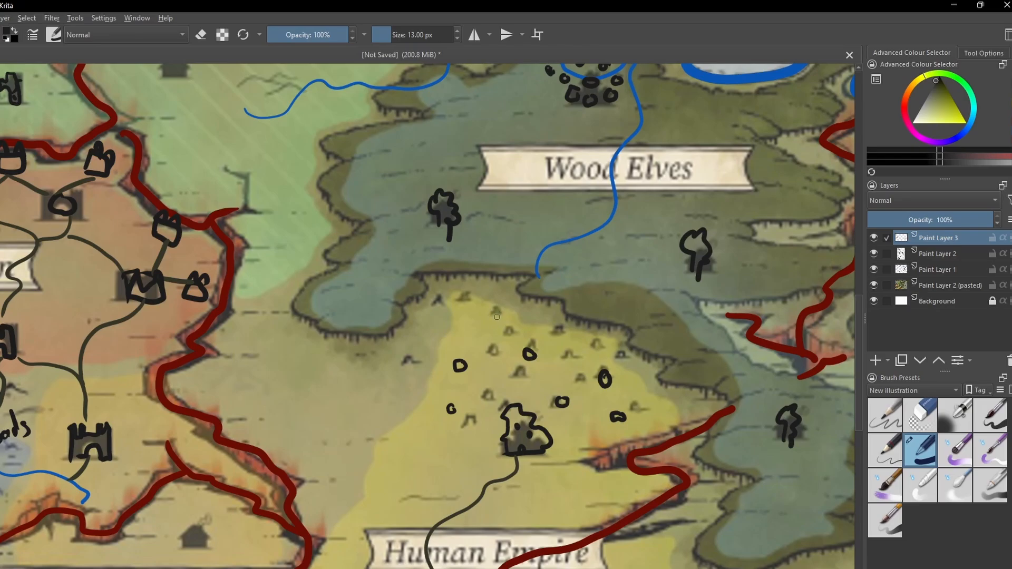
drag(497, 317, 396, 320)
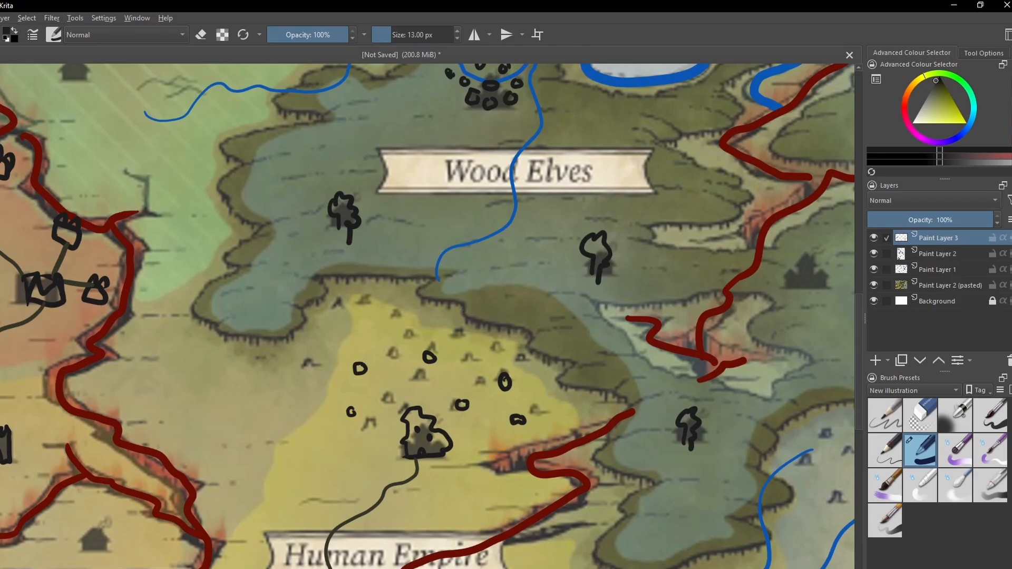
drag(391, 291, 433, 318)
mouse_move(378, 206)
mouse_down()
mouse_move(335, 253)
mouse_move(330, 334)
mouse_move(351, 402)
mouse_move(377, 429)
mouse_move(408, 422)
mouse_move(433, 392)
mouse_move(445, 287)
mouse_move(433, 234)
mouse_move(406, 200)
mouse_move(367, 205)
mouse_up()
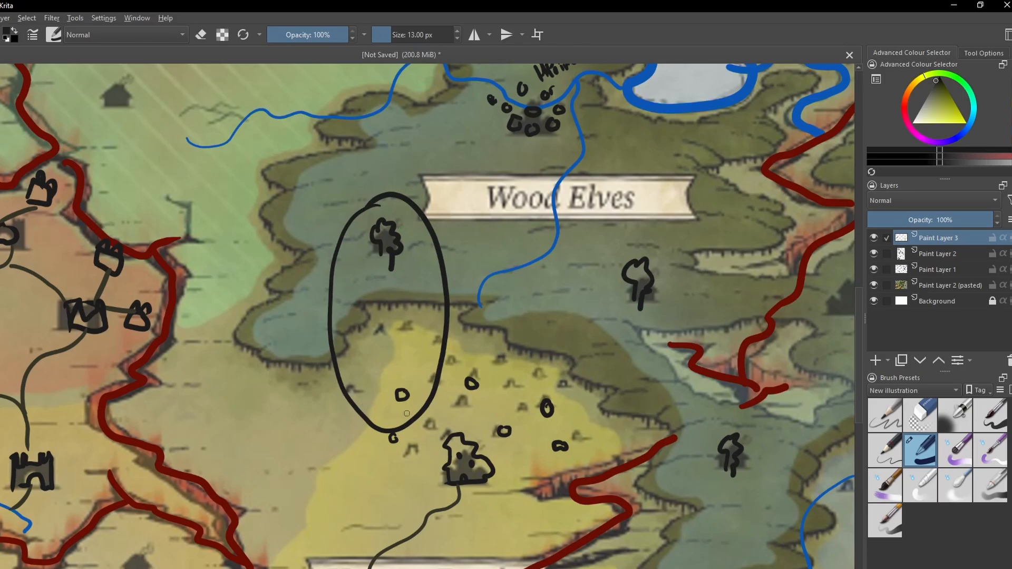
key(ctrl+z)
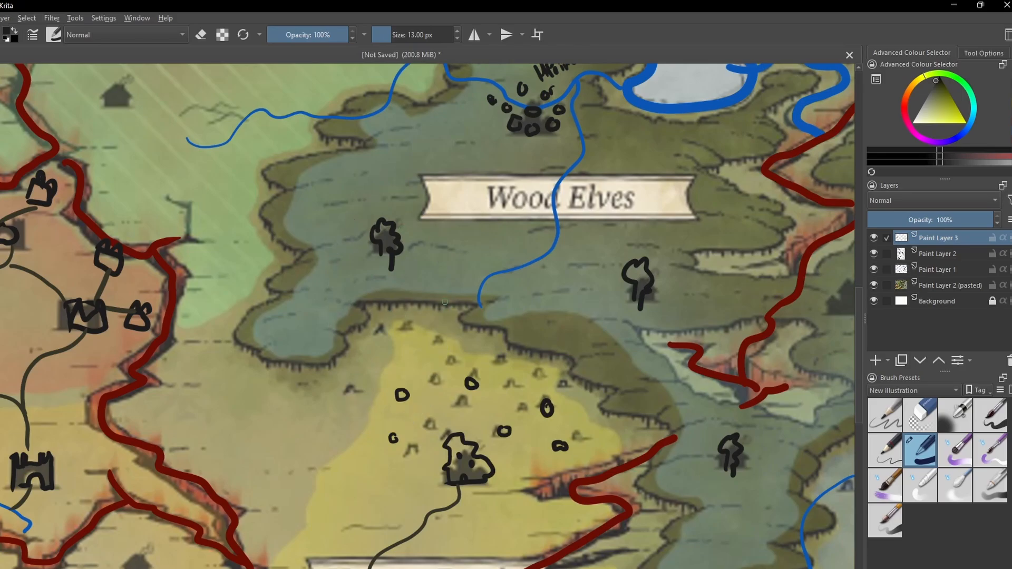
- Draw four small black circles as settlements around the tree symbol southwest of the Wood Elves label
drag(420, 259, 448, 305)
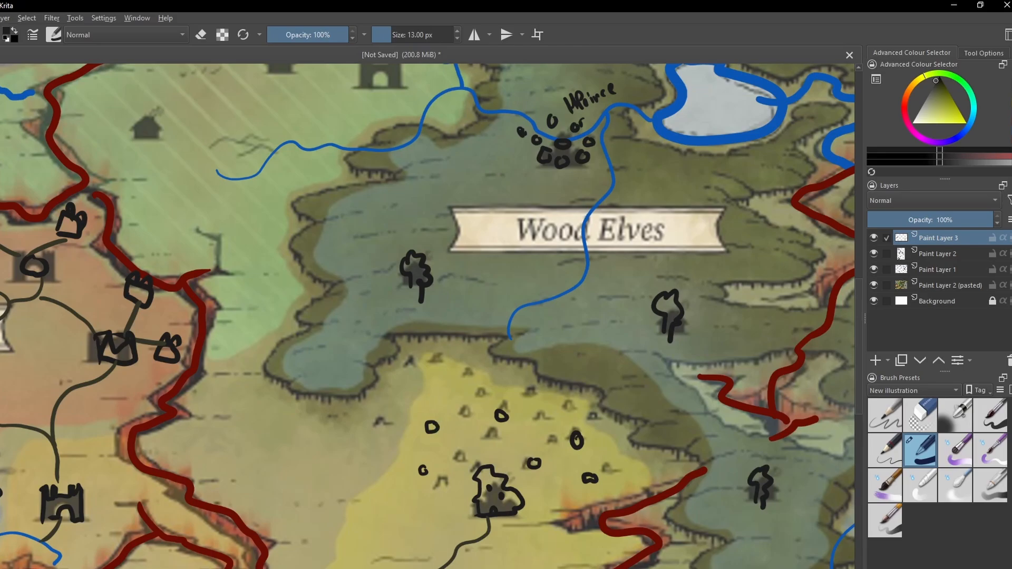
drag(386, 285, 385, 289)
drag(451, 297, 456, 271)
drag(381, 244, 380, 247)
drag(422, 319, 396, 322)
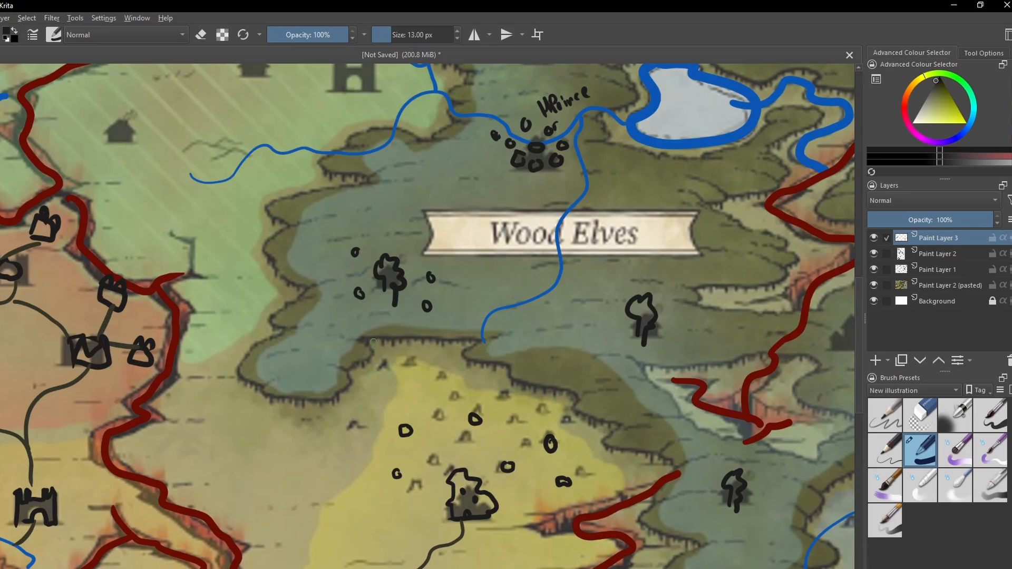
drag(383, 337, 392, 338)
drag(393, 336, 420, 337)
drag(421, 334, 462, 337)
drag(360, 336, 360, 366)
drag(352, 365, 353, 371)
mouse_move(364, 210)
mouse_down()
mouse_move(371, 463)
mouse_move(454, 235)
mouse_move(369, 232)
mouse_up()
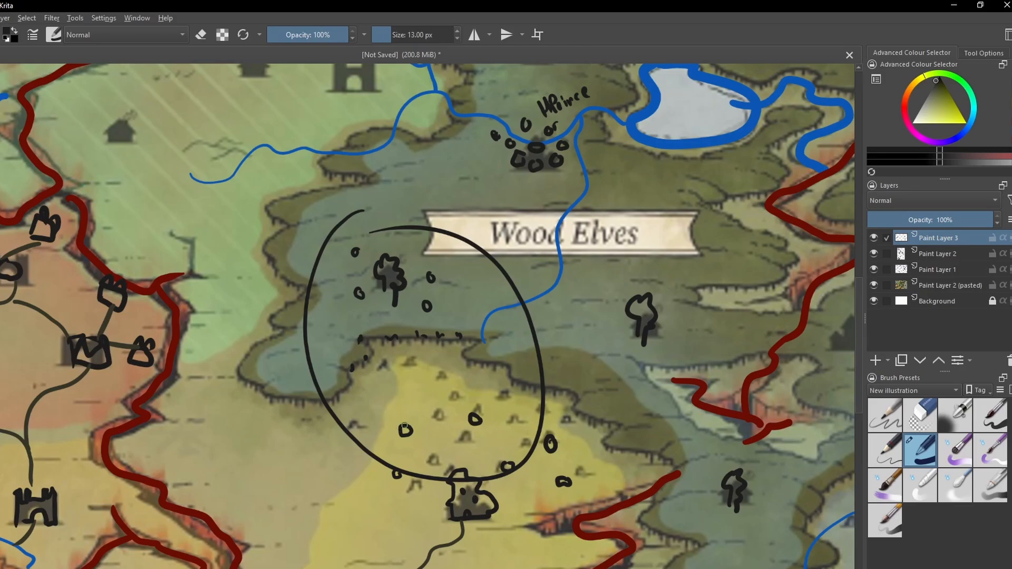
key(ctrl+z)
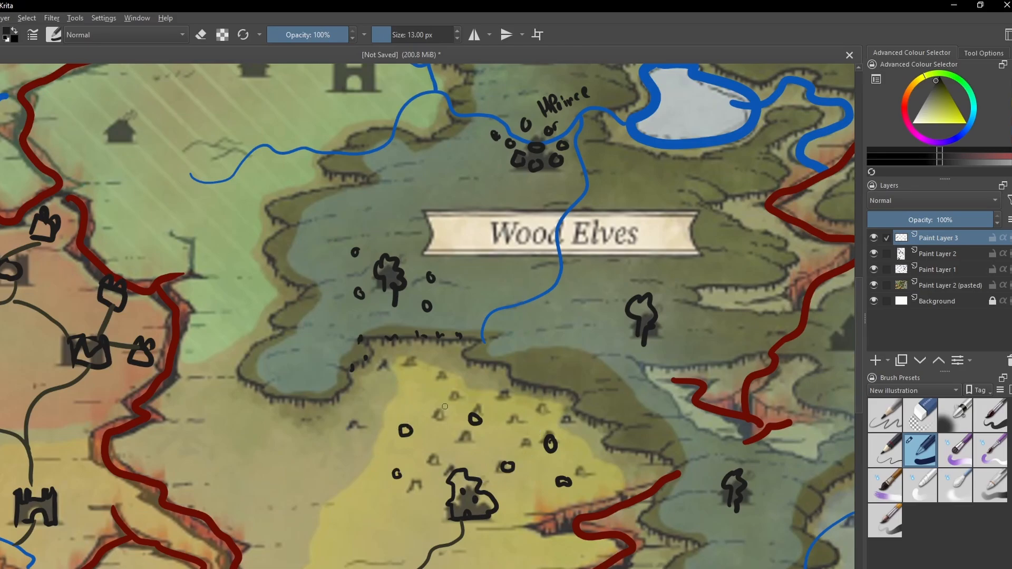
key(ctrl+z)
key(ctrl+z)
key(ctrl+z)
key(ctrl+z)
- Draw a small black frowning face and a spiked mark just west of the tree symbol southeast of the Wood Elves label
drag(524, 375, 355, 365)
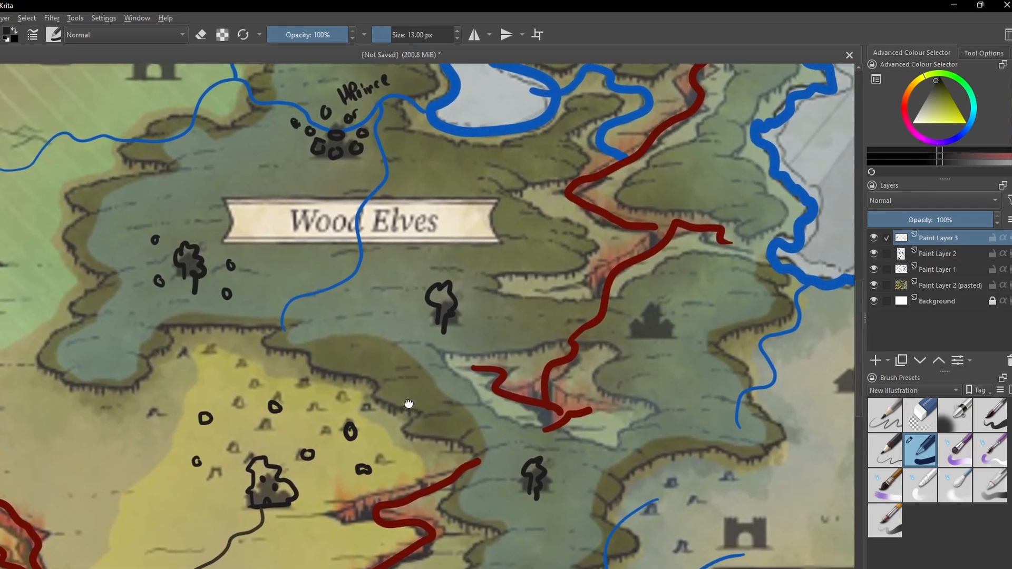
drag(409, 406, 424, 339)
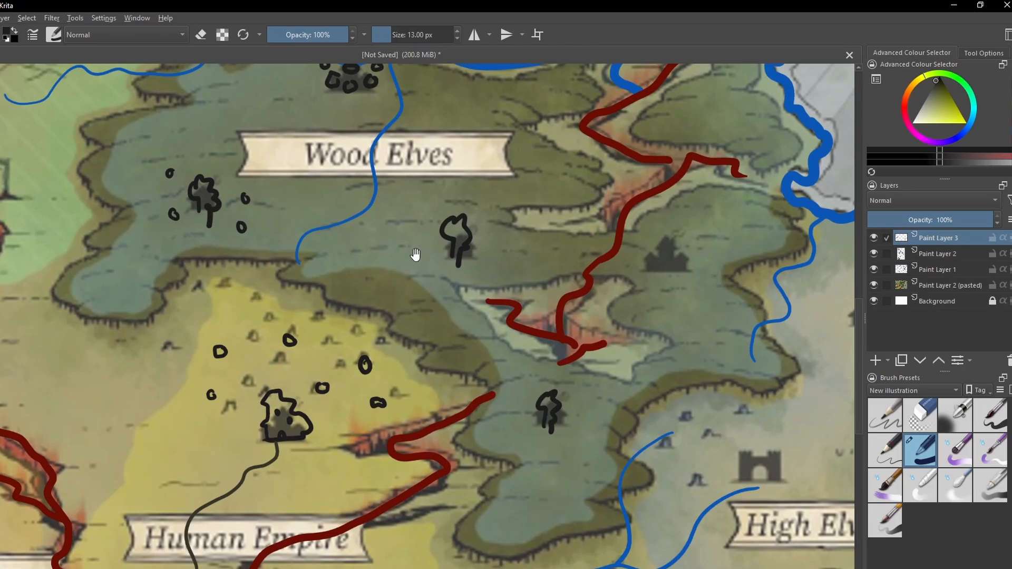
drag(416, 256, 431, 294)
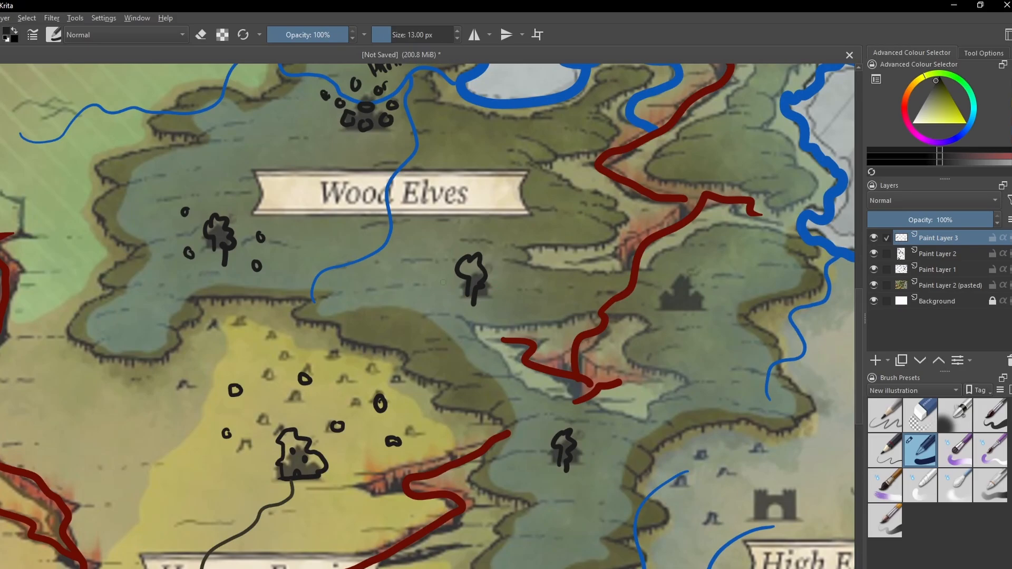
mouse_move(427, 265)
mouse_down()
mouse_move(430, 291)
mouse_move(449, 298)
mouse_up()
click(425, 274)
click(430, 291)
drag(400, 257, 411, 274)
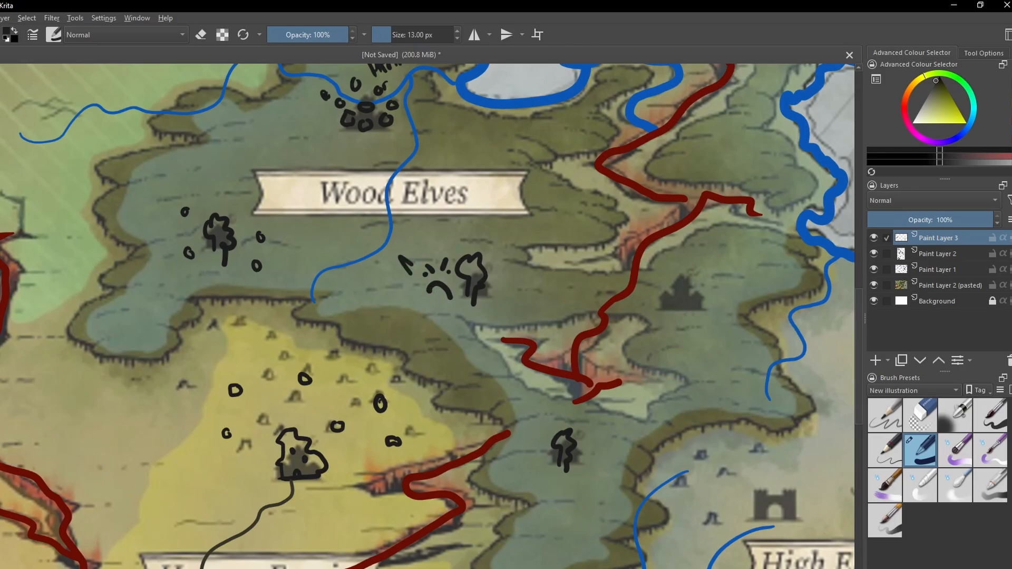
- Draw a black spike above the tree beside the frowning face and a zigzag line along the forest slope below it
drag(467, 235, 466, 258)
drag(399, 298, 462, 350)
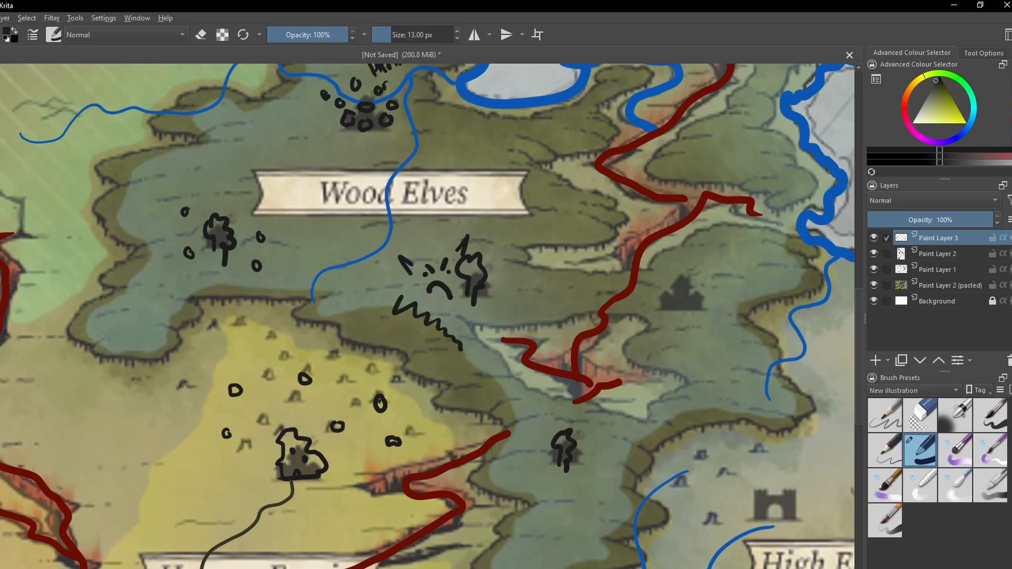
drag(223, 264, 256, 286)
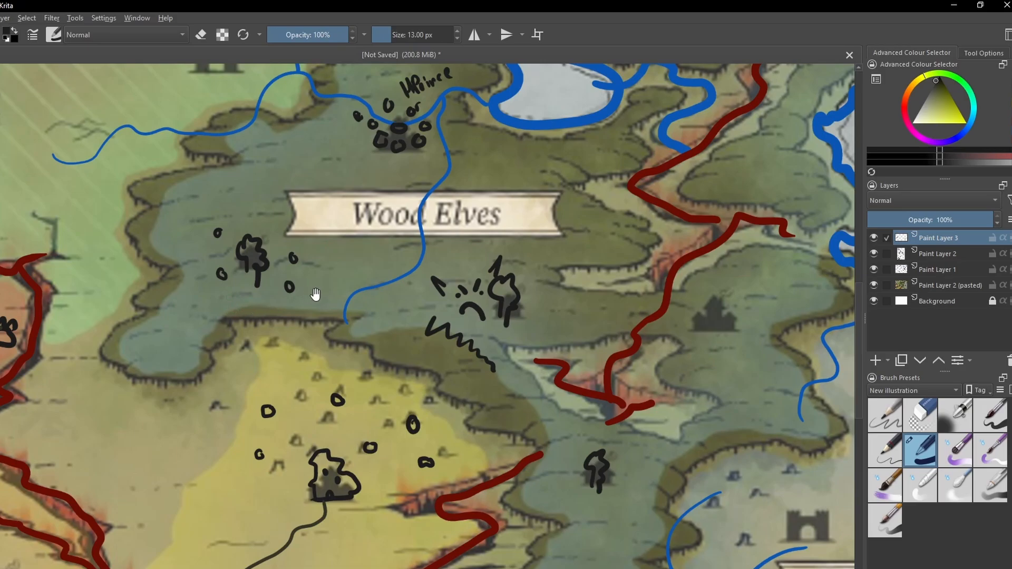
- Draw a curved black double-headed arrow from the tree symbol southwest of the Wood Elves label down to the yellow hills
drag(314, 295, 344, 287)
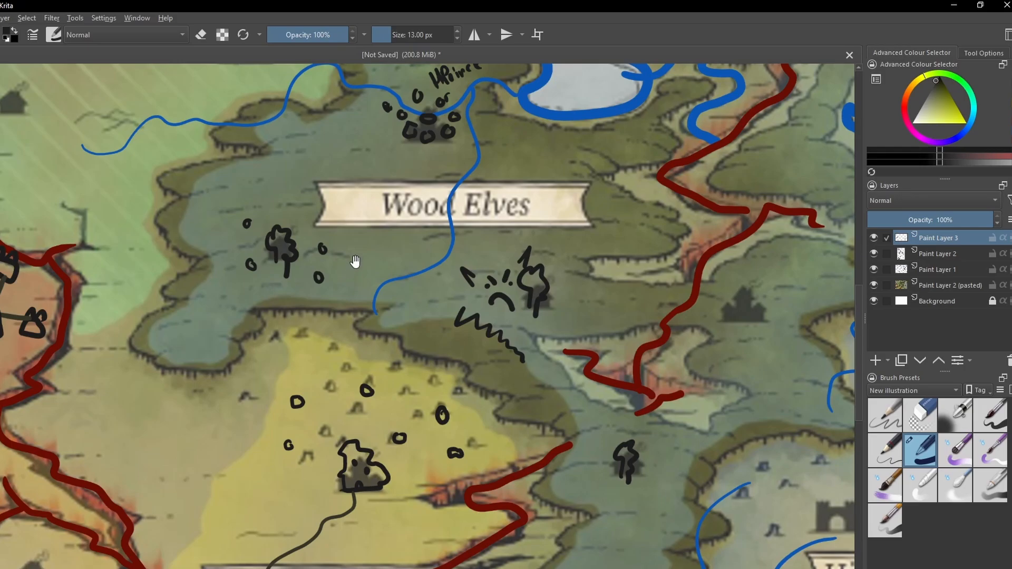
drag(354, 260, 339, 278)
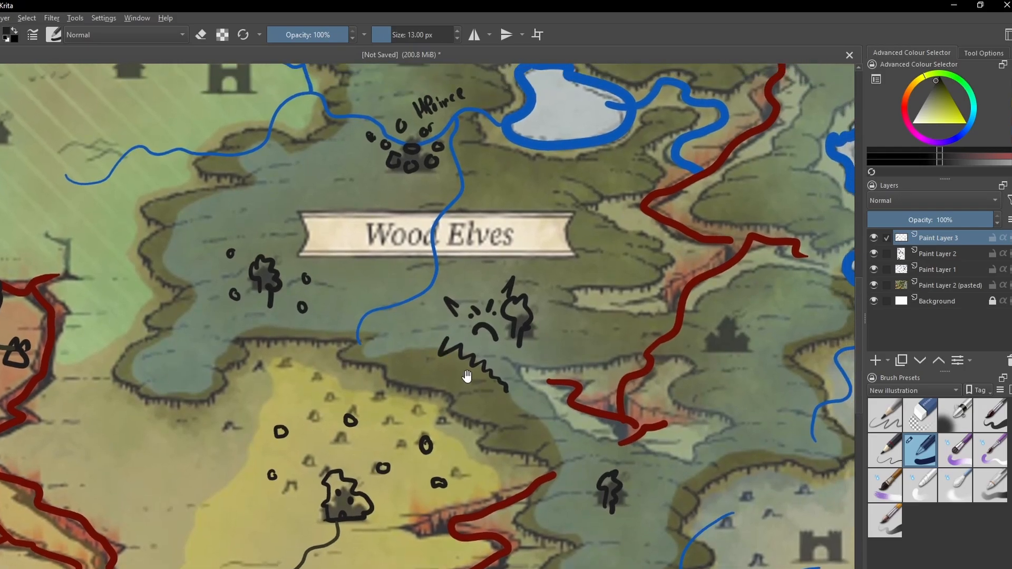
drag(467, 376, 358, 319)
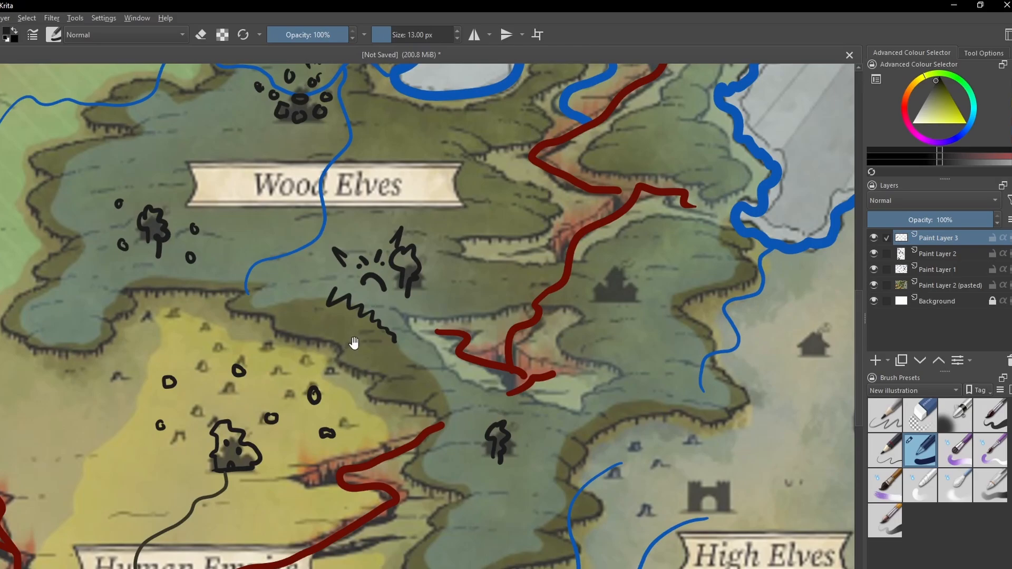
drag(352, 344, 355, 328)
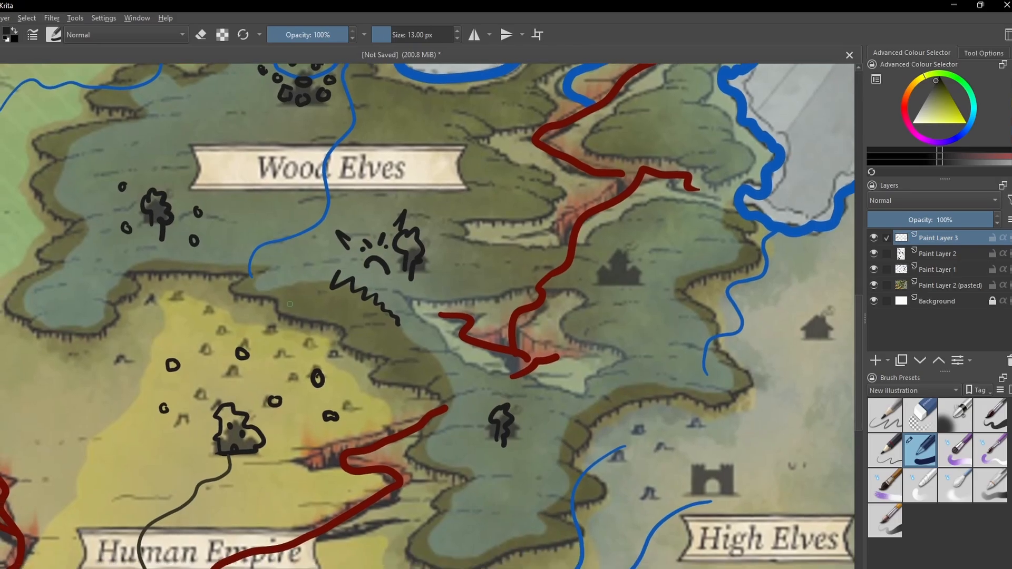
drag(291, 283, 334, 348)
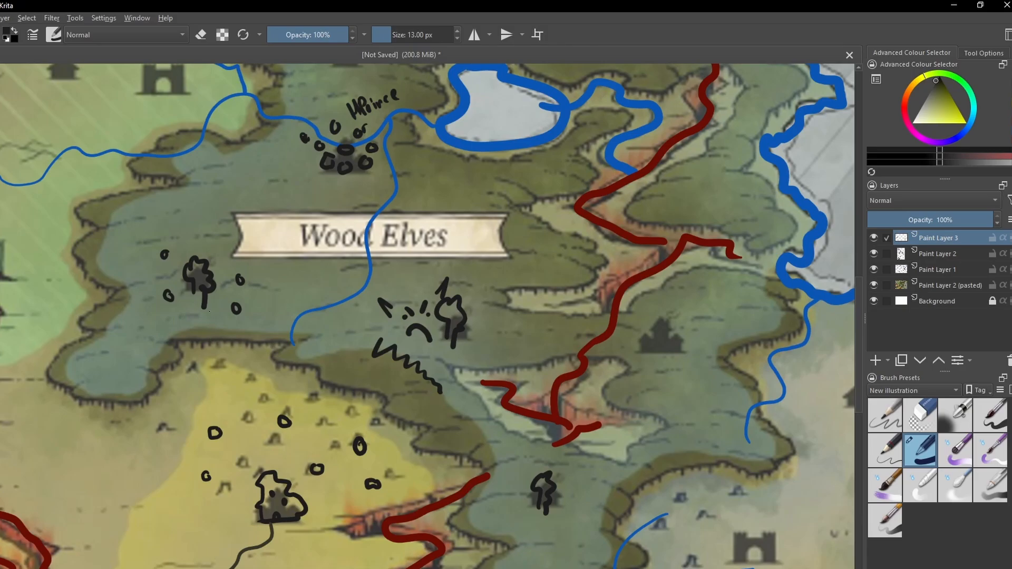
drag(209, 311, 247, 389)
drag(244, 365, 248, 388)
drag(191, 329, 217, 326)
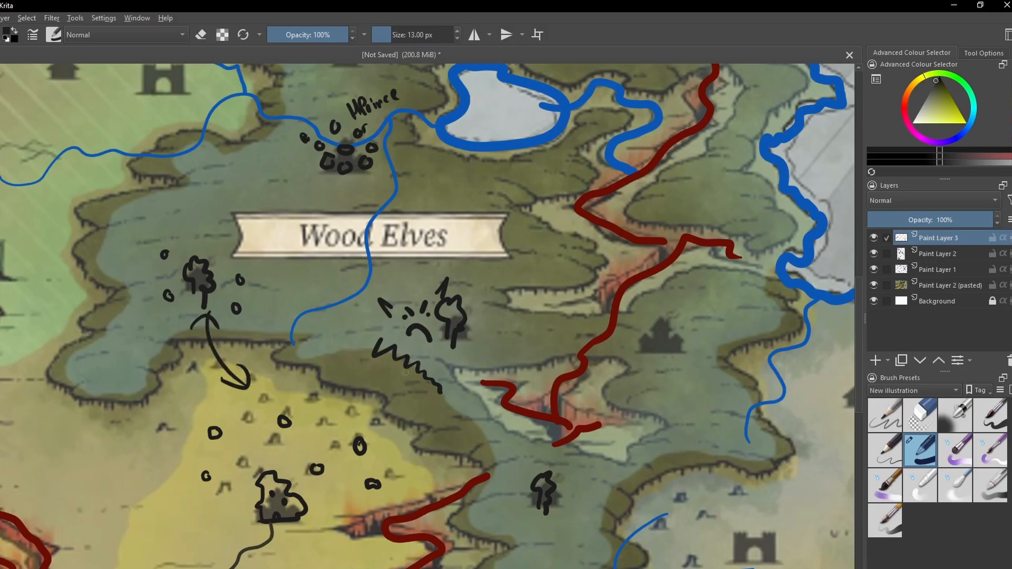
- Draw a black pointed shape over the castle icon southeast of the Wood Elves label and four arrows pointing outward around it
drag(418, 387, 351, 403)
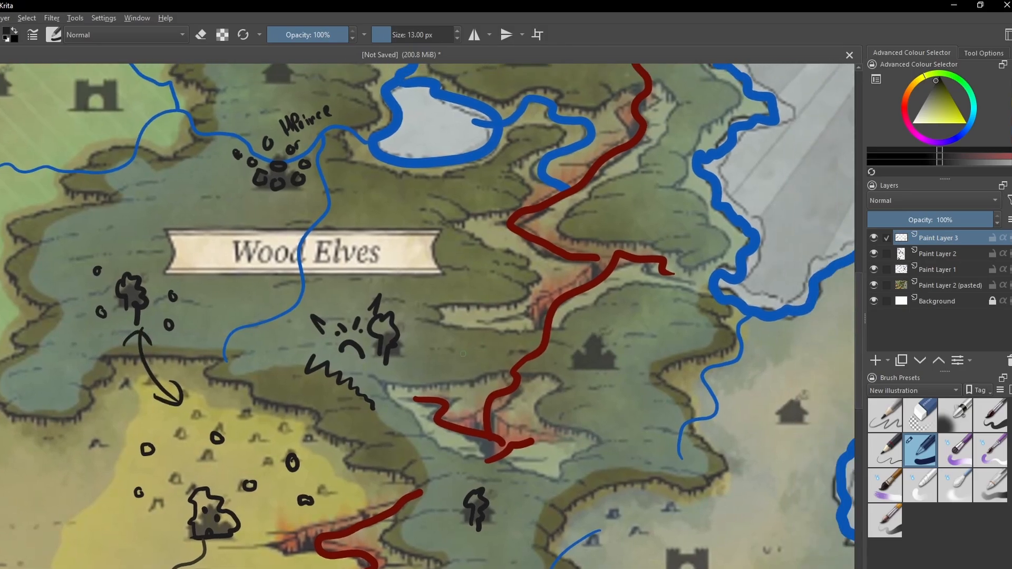
drag(474, 408, 455, 367)
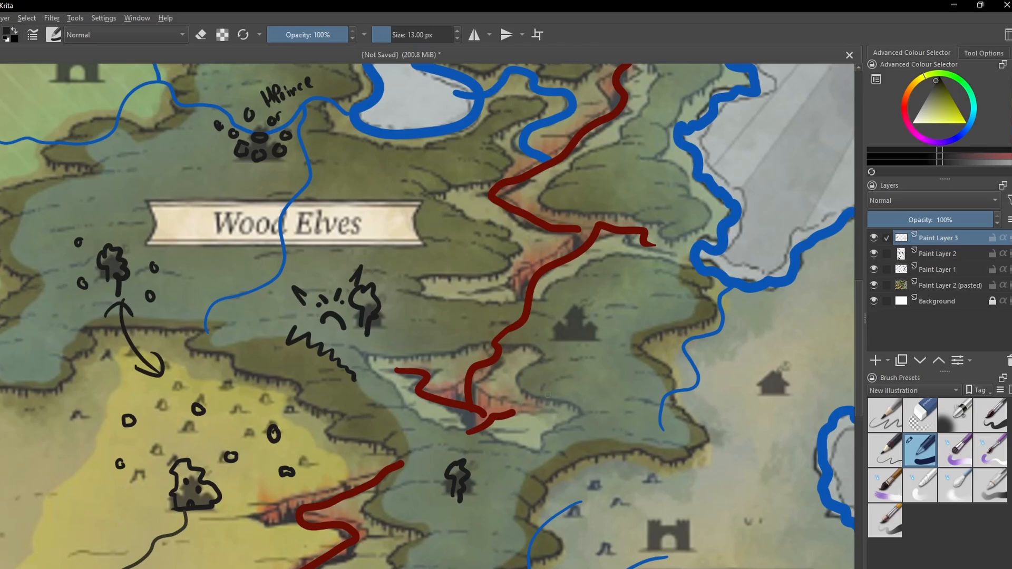
drag(555, 388, 504, 357)
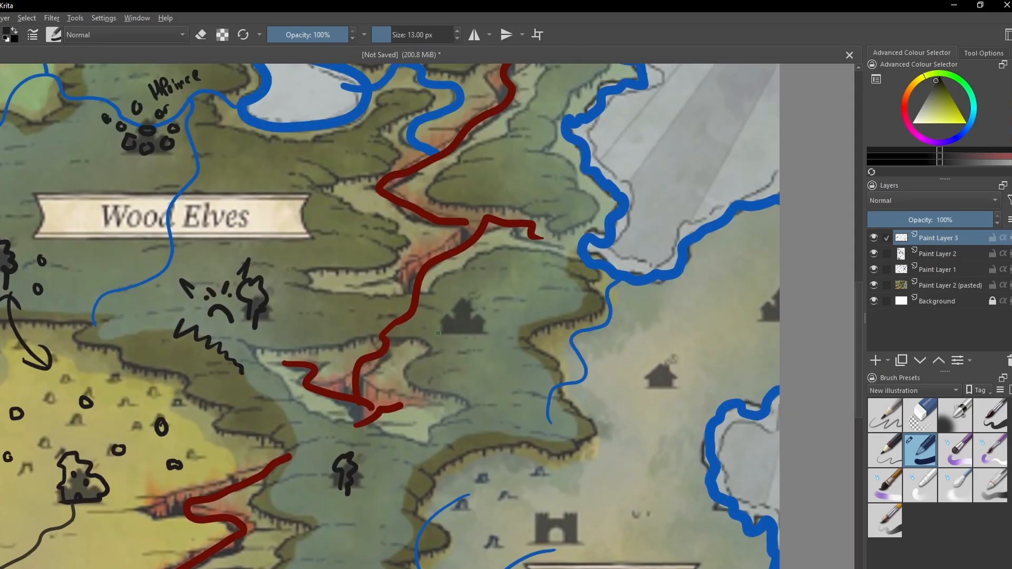
mouse_move(438, 339)
mouse_down()
mouse_move(458, 313)
mouse_move(465, 287)
mouse_move(471, 298)
mouse_move(444, 322)
mouse_up()
mouse_move(466, 269)
mouse_down()
mouse_move(442, 284)
mouse_move(455, 265)
mouse_up()
mouse_move(440, 356)
mouse_down()
mouse_move(415, 357)
mouse_move(423, 378)
mouse_up()
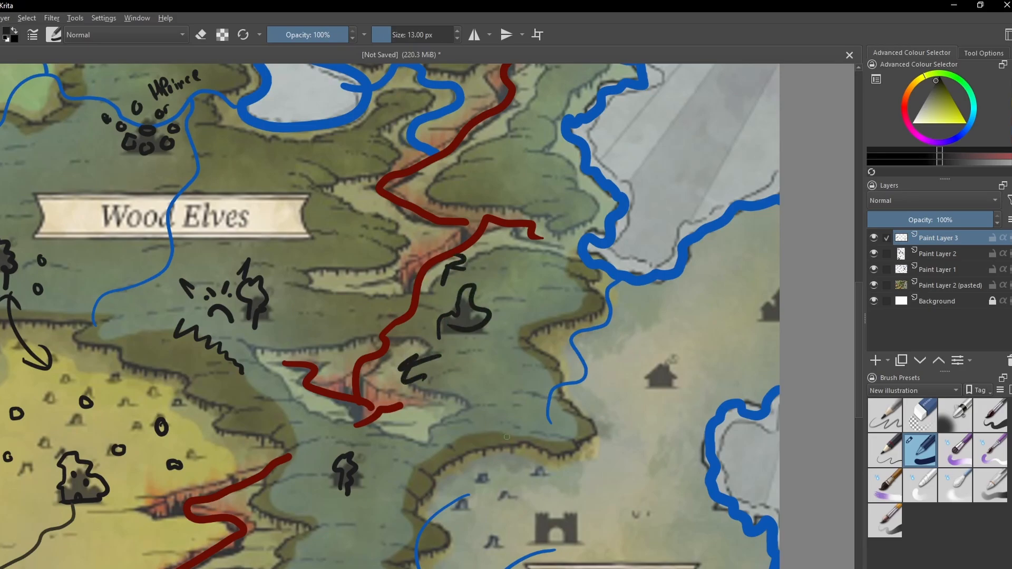
drag(503, 416, 518, 442)
drag(501, 432, 519, 442)
mouse_move(550, 300)
mouse_down()
mouse_move(579, 304)
mouse_move(568, 315)
mouse_up()
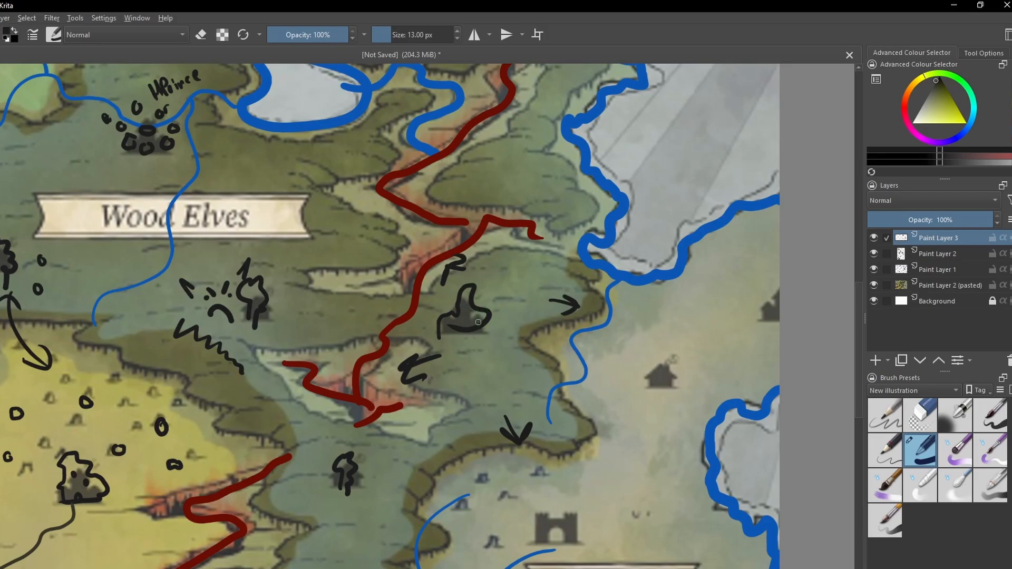
- Write "Exotic" in black just northeast of the pointed shape over the castle icon
drag(254, 445, 648, 357)
drag(706, 272, 290, 385)
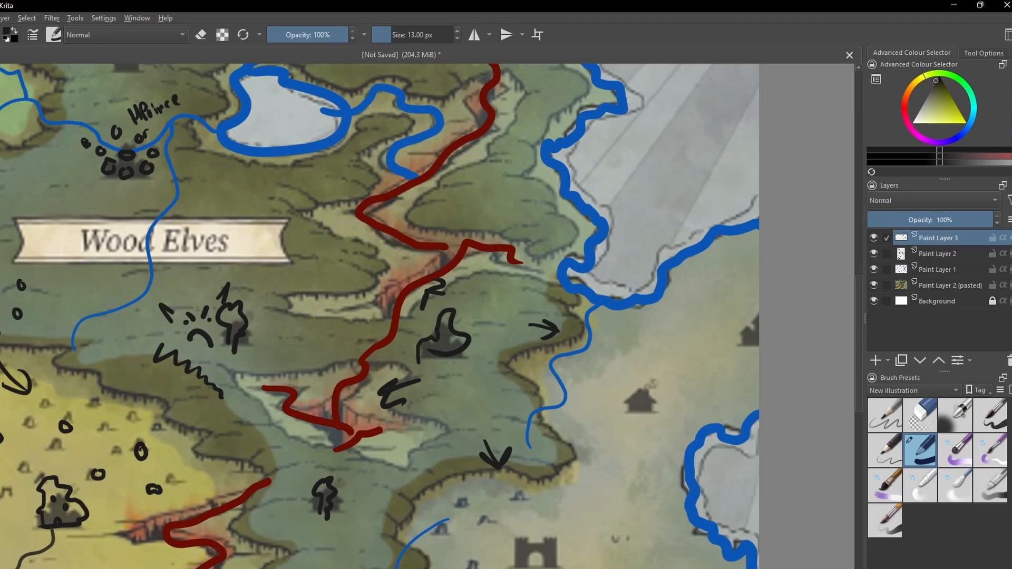
mouse_move(469, 303)
mouse_down()
mouse_move(477, 317)
mouse_move(512, 300)
mouse_move(527, 305)
mouse_up()
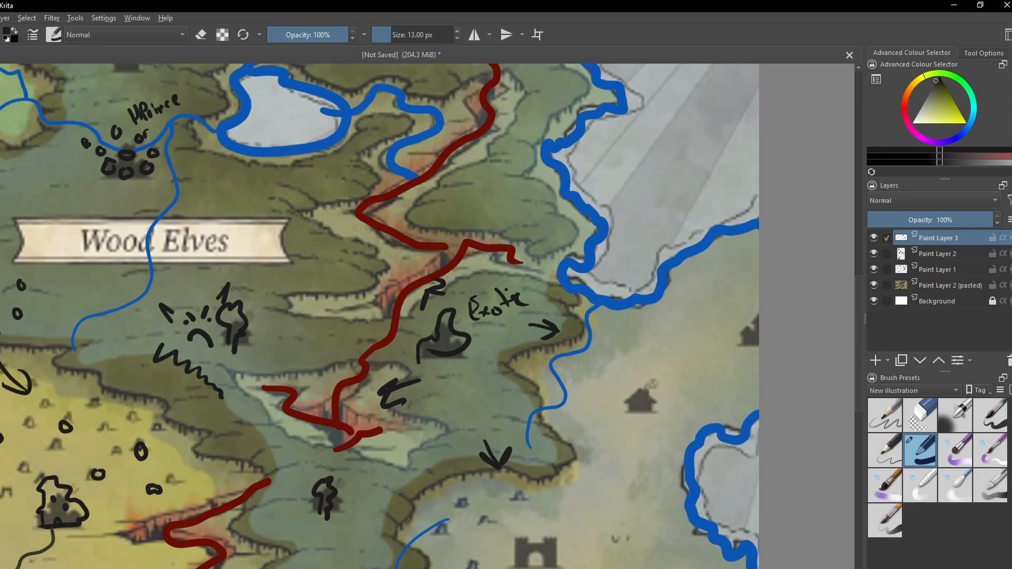
- Draw a small black tree and a small round-headed figure side by side below the pointed castle shape
mouse_move(471, 378)
mouse_down()
mouse_move(475, 362)
mouse_move(488, 370)
mouse_move(473, 386)
mouse_up()
drag(451, 431, 480, 395)
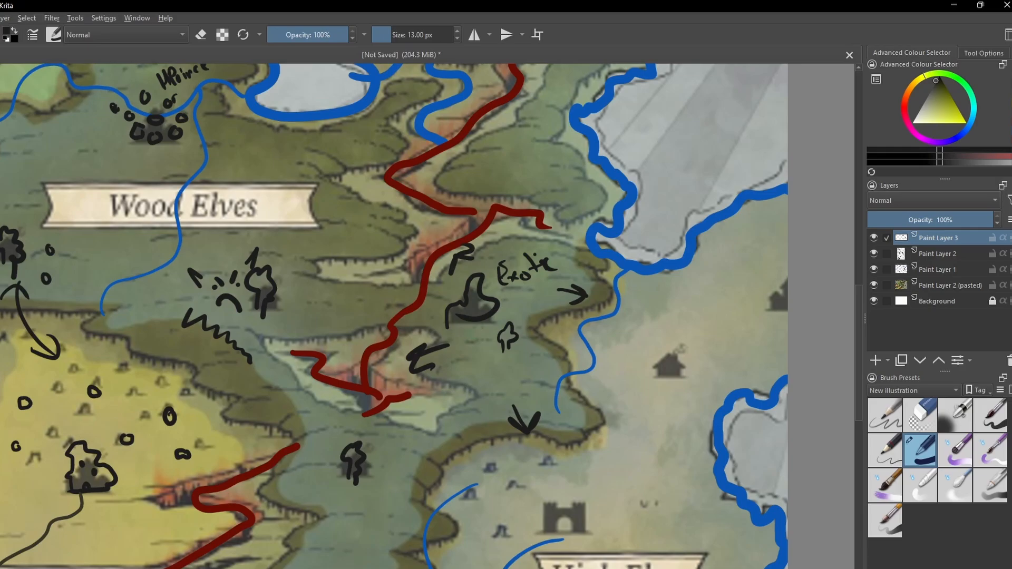
mouse_move(477, 326)
mouse_down()
mouse_move(469, 335)
mouse_move(478, 355)
mouse_up()
drag(503, 339, 478, 342)
drag(454, 381, 515, 357)
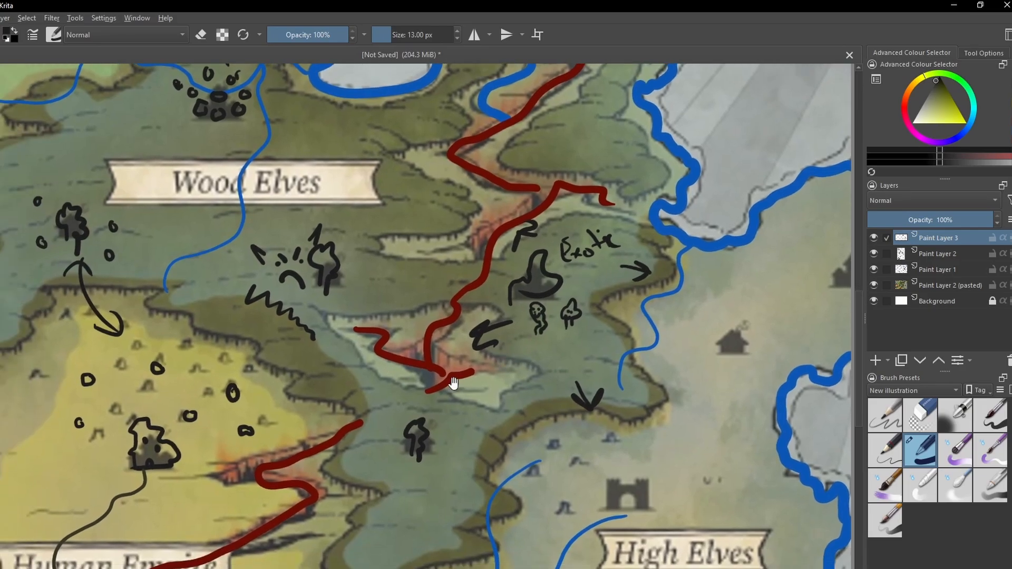
- Draw a black ring where the river meets the east end of the lake northeast of the Wood Elves label
drag(454, 371, 498, 343)
key(minus)
drag(465, 313, 463, 457)
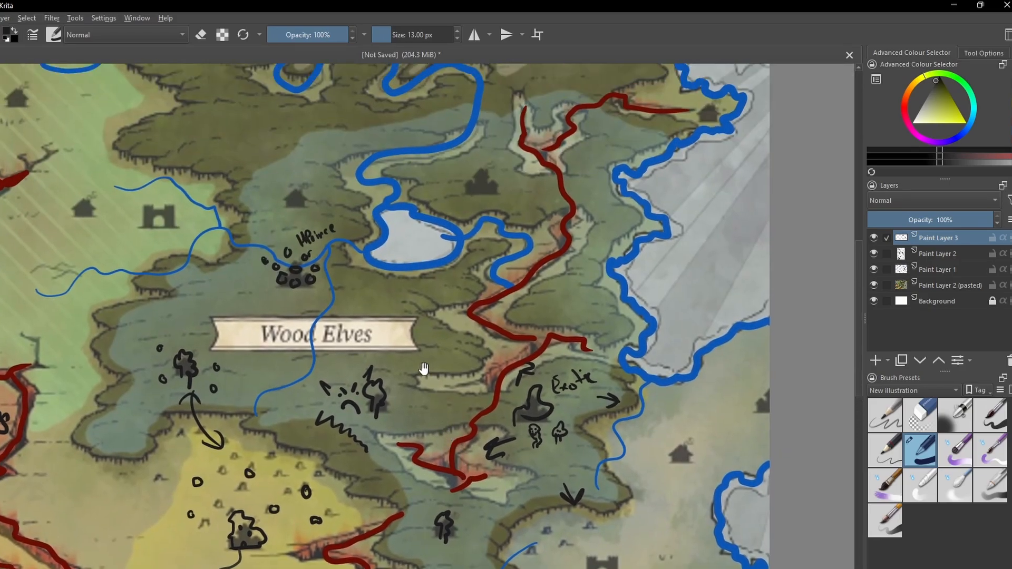
drag(414, 349, 467, 493)
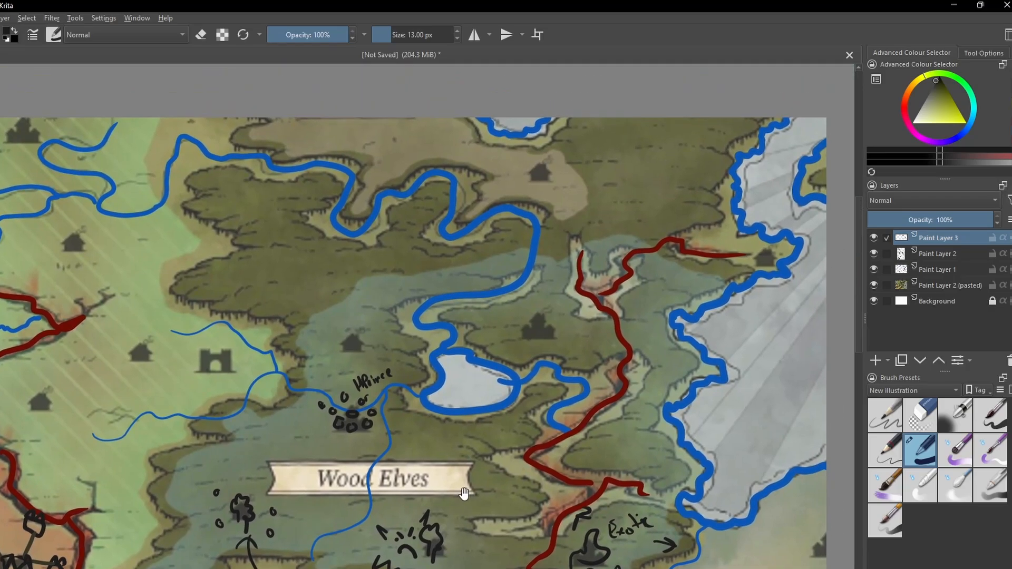
drag(475, 445, 463, 368)
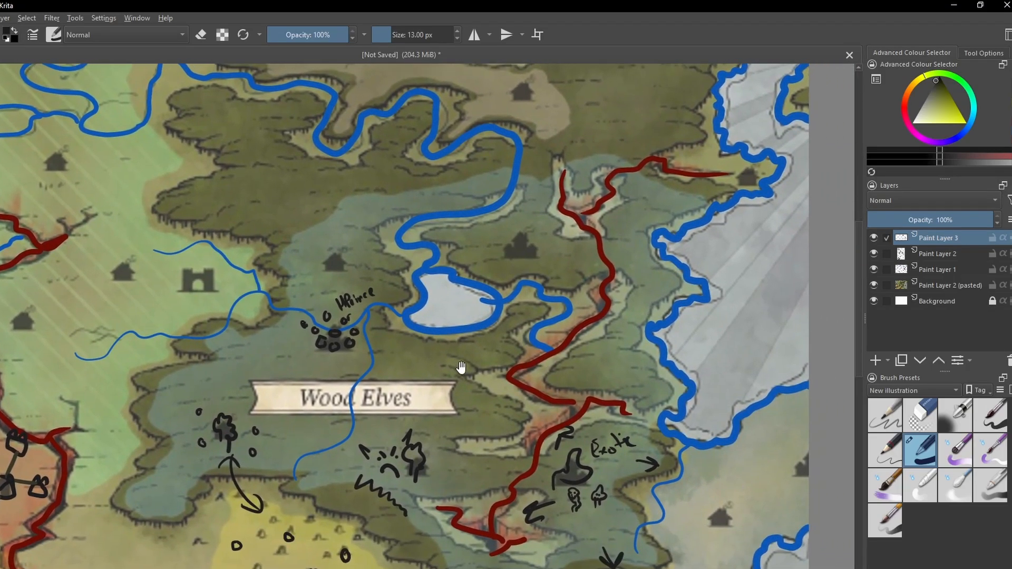
scroll(491, 350, up, 3)
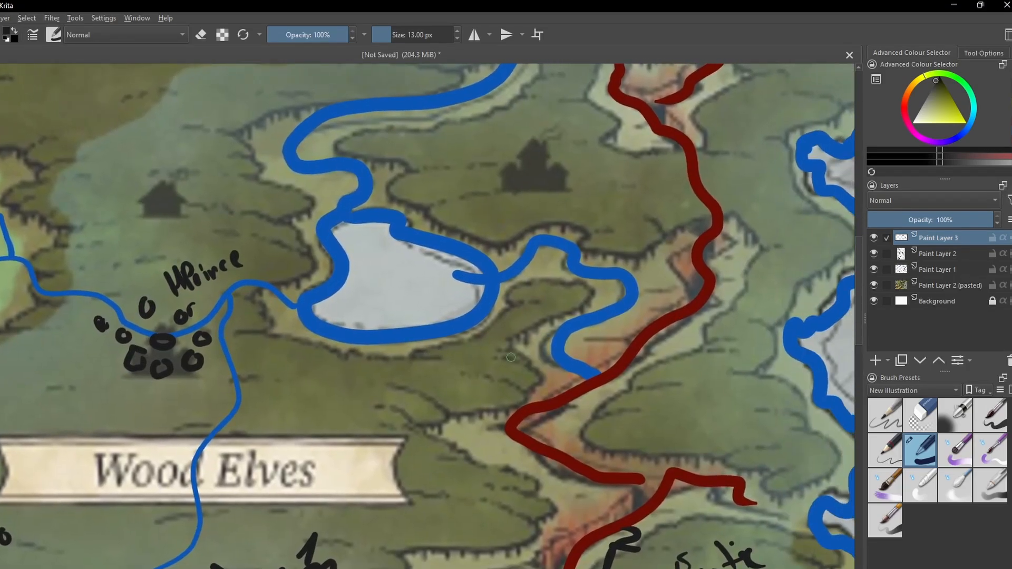
drag(488, 348, 512, 395)
scroll(447, 371, up, 1)
drag(482, 436, 390, 350)
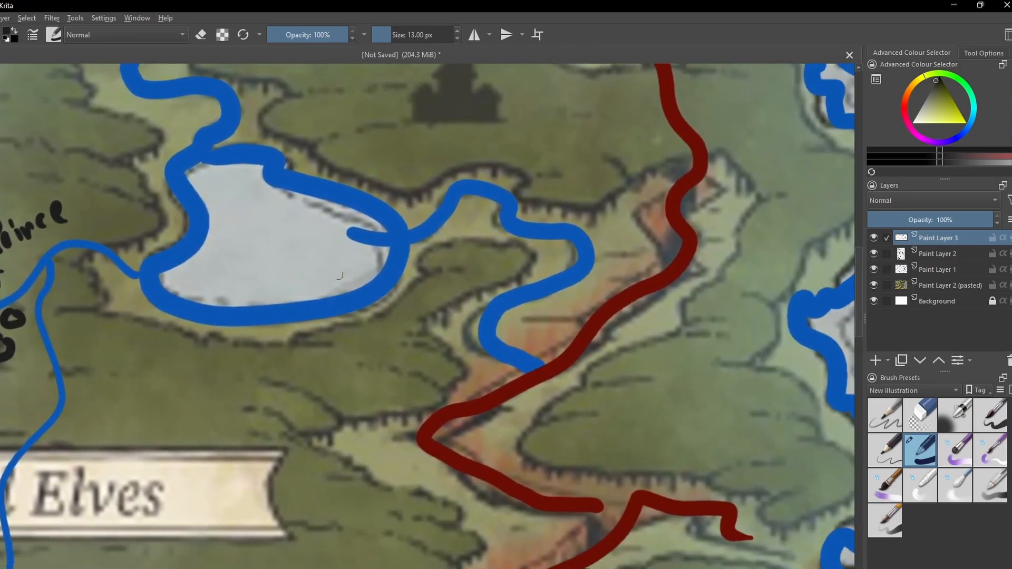
scroll(249, 206, down, 1)
mouse_move(402, 285)
mouse_down()
mouse_move(402, 352)
mouse_move(382, 304)
mouse_move(407, 294)
mouse_move(407, 327)
mouse_move(375, 328)
mouse_up()
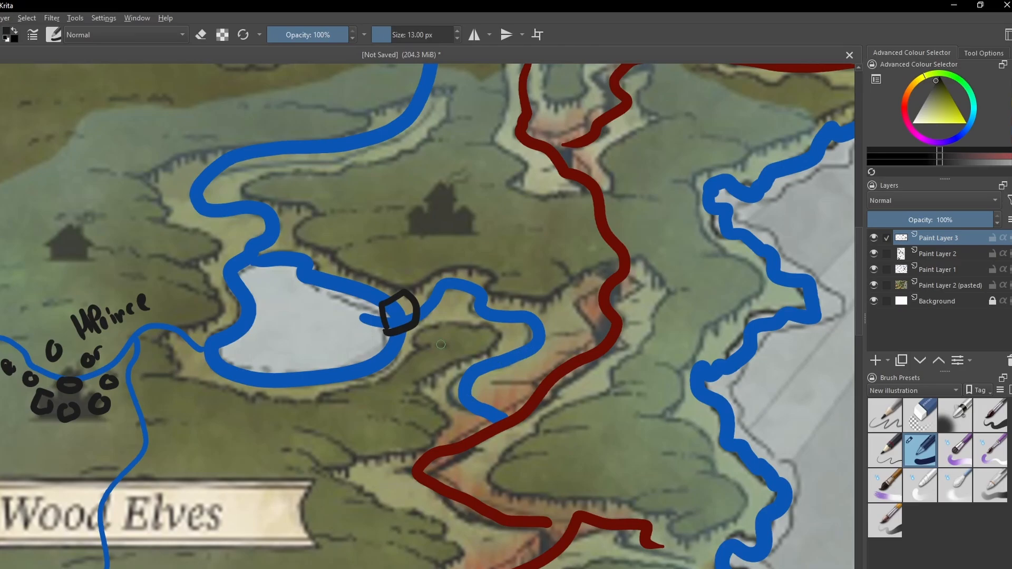
- Draw a black oval ring where the river meets the north end of the same lake
drag(545, 388, 408, 334)
drag(585, 358, 592, 414)
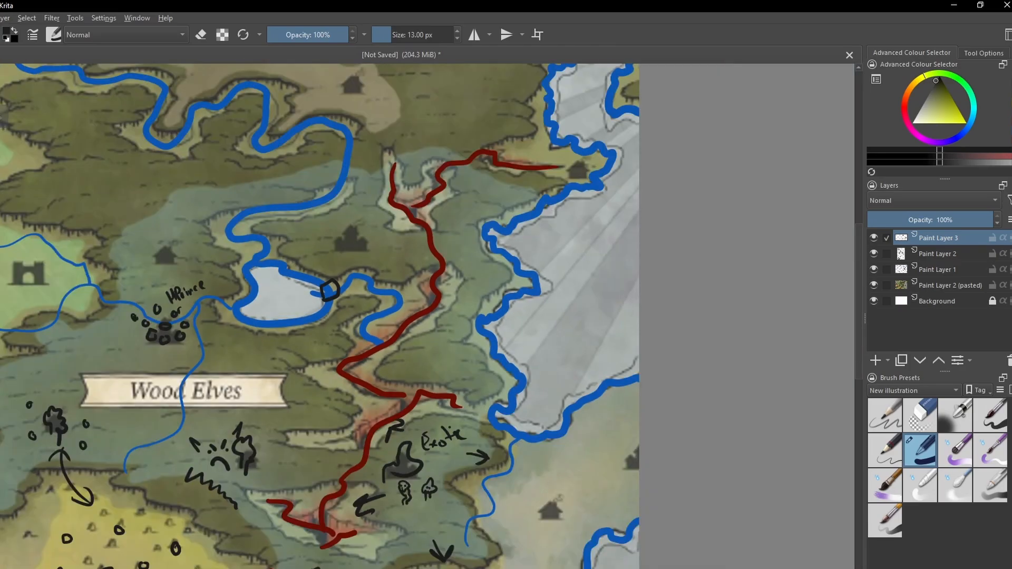
drag(412, 374, 424, 329)
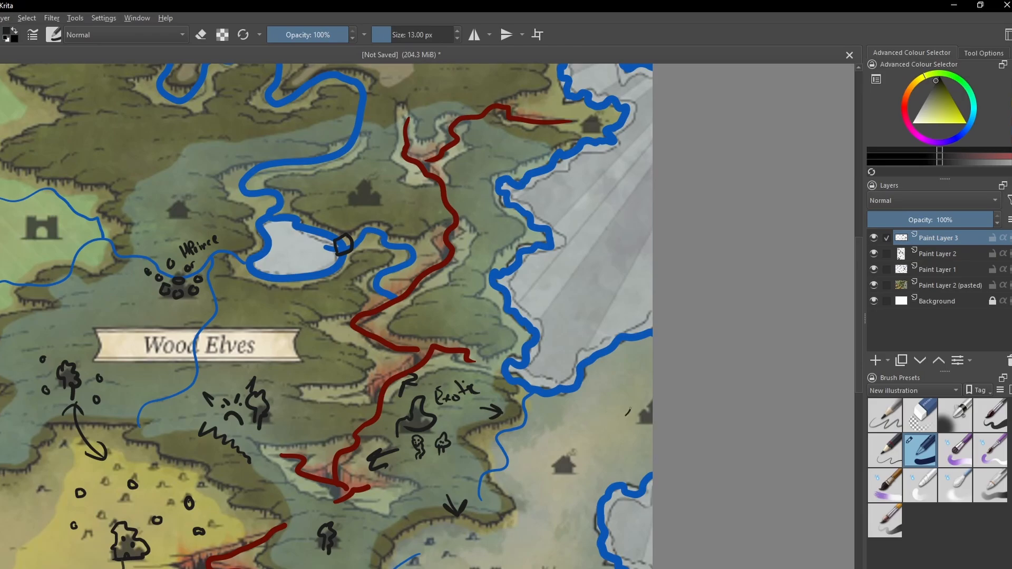
mouse_move(627, 414)
mouse_down()
mouse_move(621, 344)
mouse_move(558, 302)
mouse_move(507, 278)
mouse_move(458, 311)
mouse_move(391, 285)
mouse_move(398, 253)
mouse_move(365, 240)
mouse_up()
key(ctrl+z)
mouse_move(389, 301)
mouse_down()
mouse_move(390, 277)
mouse_move(478, 323)
mouse_up()
key(ctrl+plus)
drag(439, 290, 406, 402)
key(ctrl+plus)
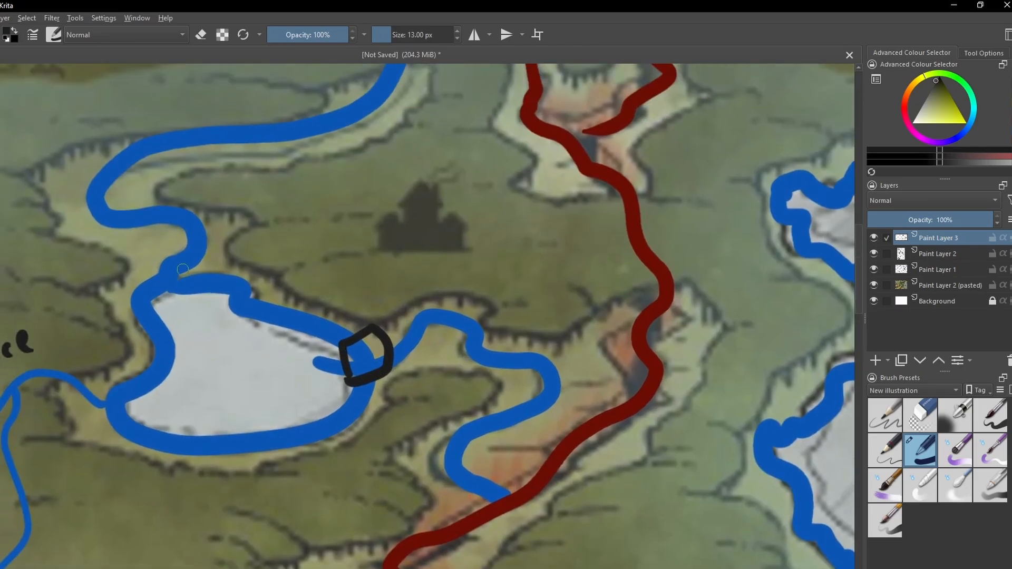
mouse_move(169, 258)
mouse_down()
mouse_move(194, 286)
mouse_move(158, 264)
mouse_up()
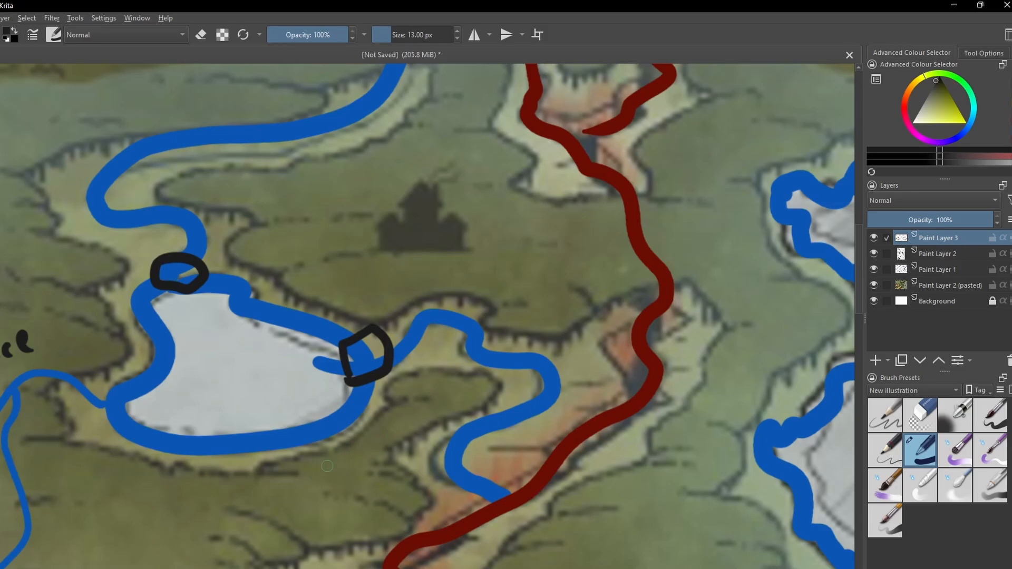
drag(260, 469, 332, 388)
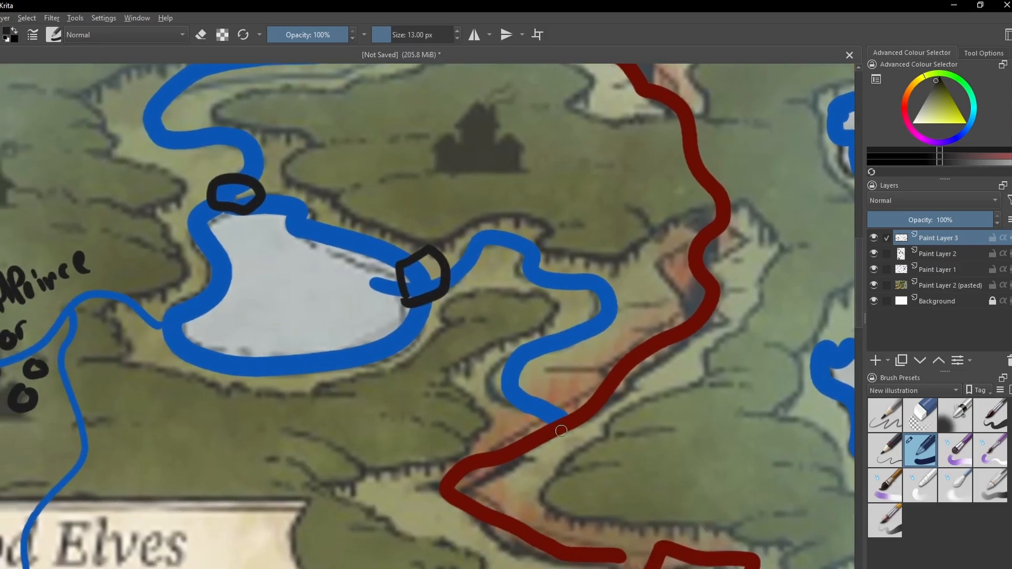
mouse_move(505, 481)
mouse_down()
mouse_move(385, 400)
mouse_move(388, 375)
mouse_up()
drag(373, 376, 389, 410)
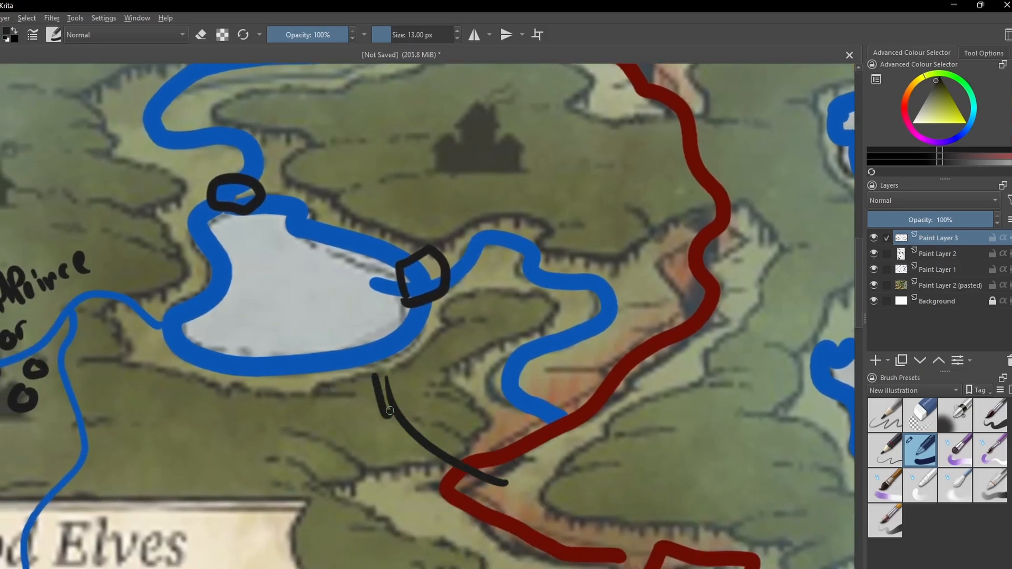
key(ctrl+z)
key(ctrl+z)
- Draw three small black circles as settlements along the lake's southeastern shore
mouse_move(323, 362)
mouse_down()
mouse_move(336, 369)
mouse_move(330, 363)
mouse_up()
mouse_move(375, 350)
mouse_down()
mouse_move(375, 361)
mouse_move(381, 349)
mouse_up()
mouse_move(413, 319)
mouse_down()
mouse_move(409, 332)
mouse_move(414, 320)
mouse_up()
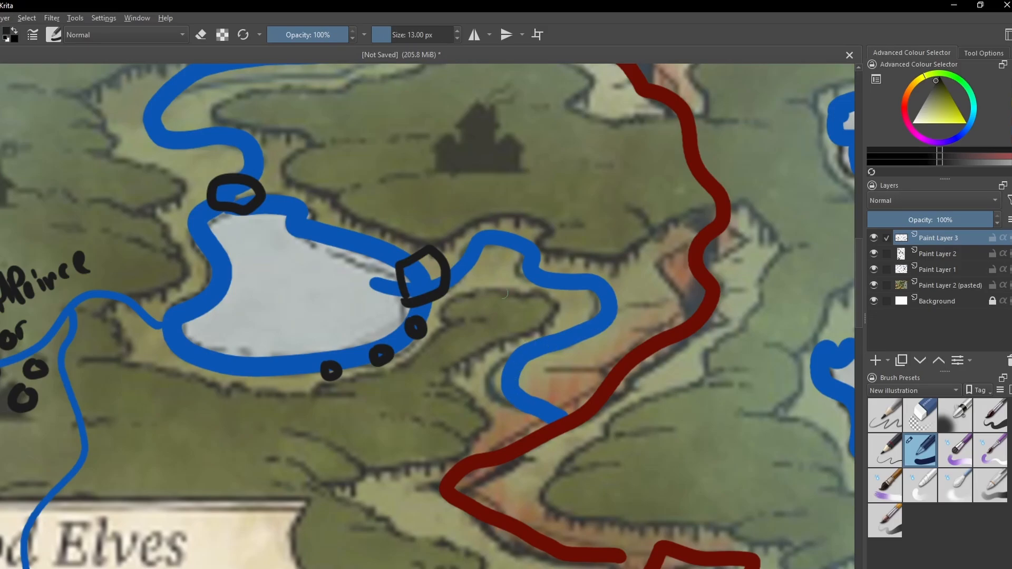
- Draw four black X marks along the river running from the lake's east end to the red rift
mouse_move(483, 229)
mouse_down()
mouse_move(504, 259)
mouse_move(477, 263)
mouse_up()
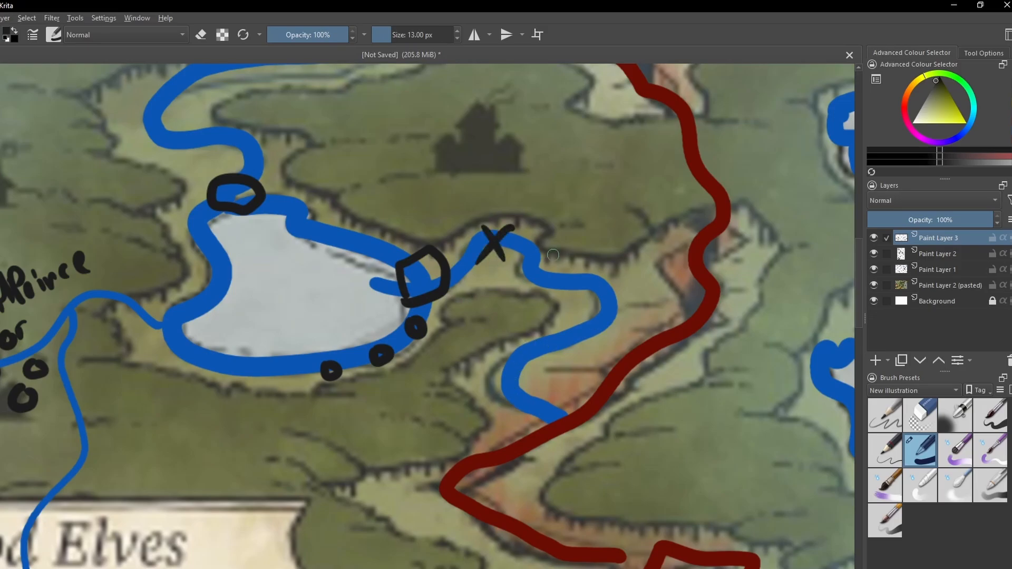
mouse_move(568, 258)
mouse_down()
mouse_move(583, 294)
mouse_move(546, 296)
mouse_move(580, 347)
mouse_up()
drag(601, 328, 532, 349)
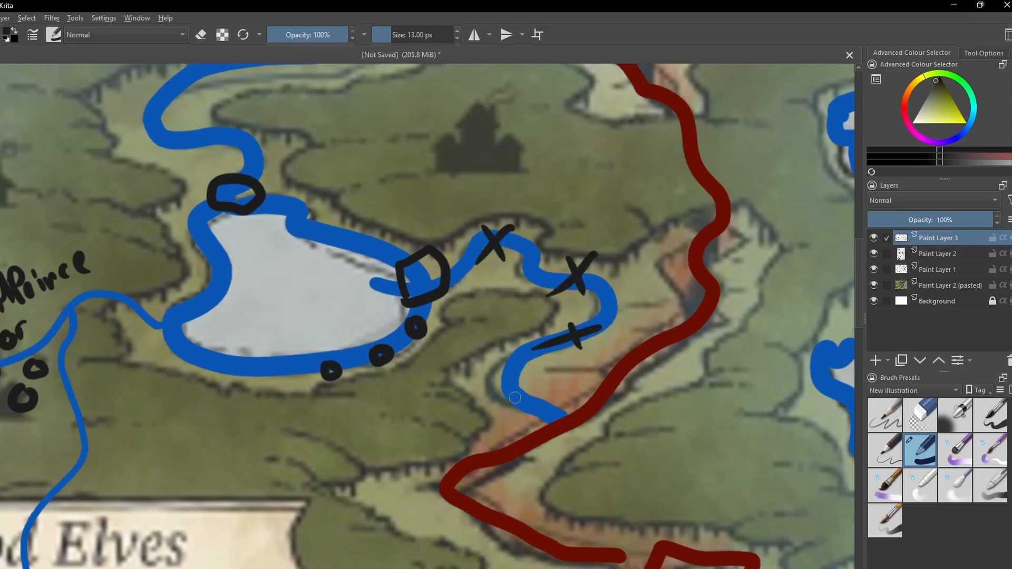
drag(493, 378, 529, 402)
drag(543, 378, 504, 407)
- Draw three small black rings along the winding river upstream of the lake's north end
key(ctrl+minus)
key(ctrl+minus)
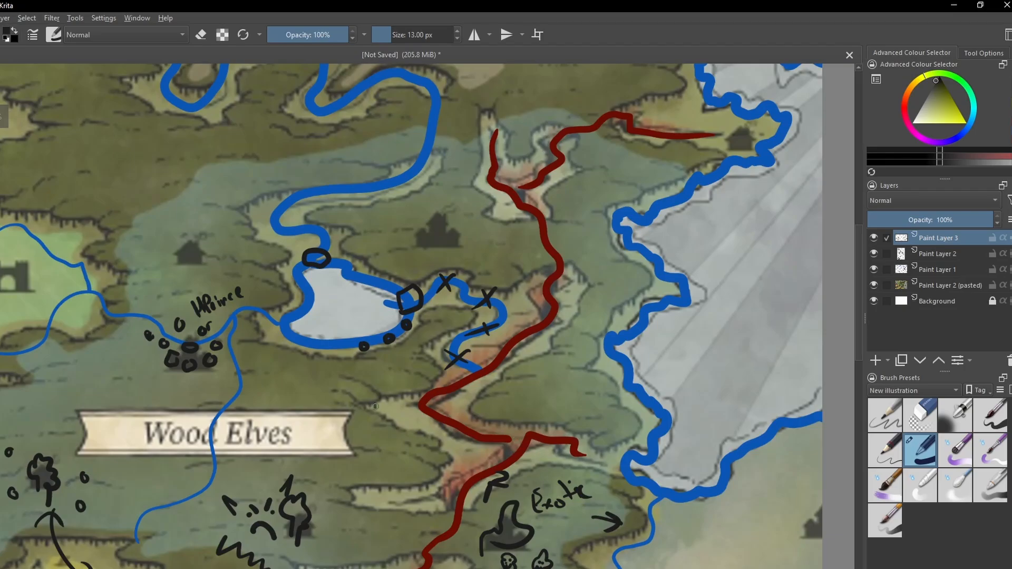
drag(302, 335, 437, 530)
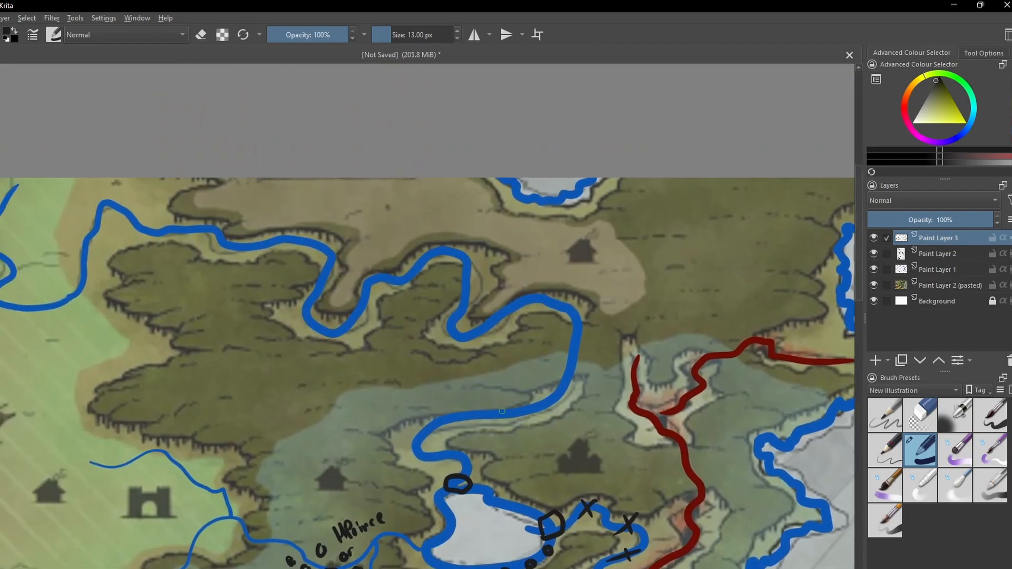
drag(502, 411, 508, 405)
drag(572, 328, 575, 324)
drag(462, 274, 465, 273)
- Review the marked river and the overall layout of the annotated map
drag(632, 240, 558, 312)
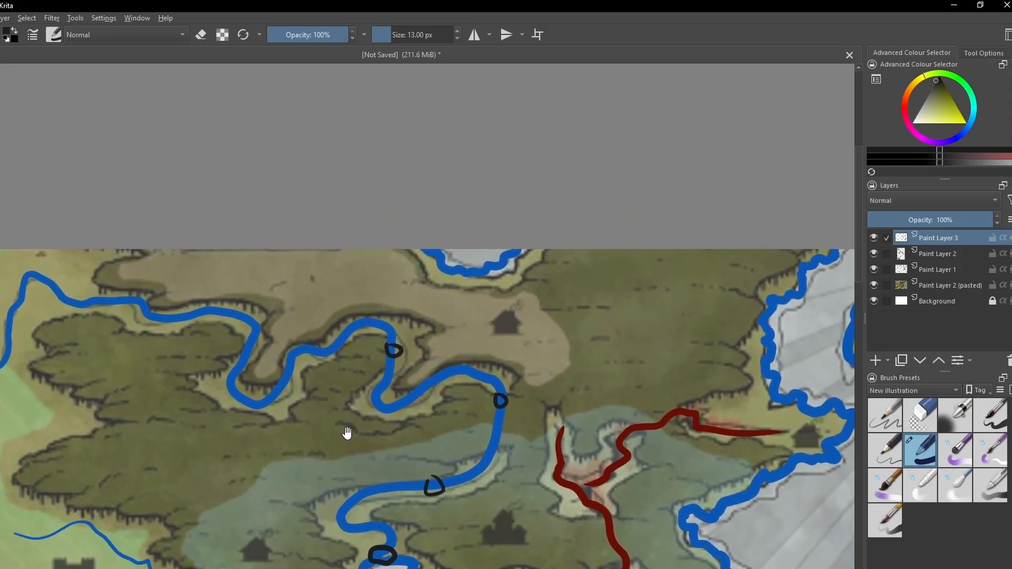
drag(358, 544, 425, 345)
drag(493, 407, 669, 183)
drag(370, 418, 475, 304)
key(ctrl+minus)
key(ctrl+minus)
drag(534, 318, 455, 372)
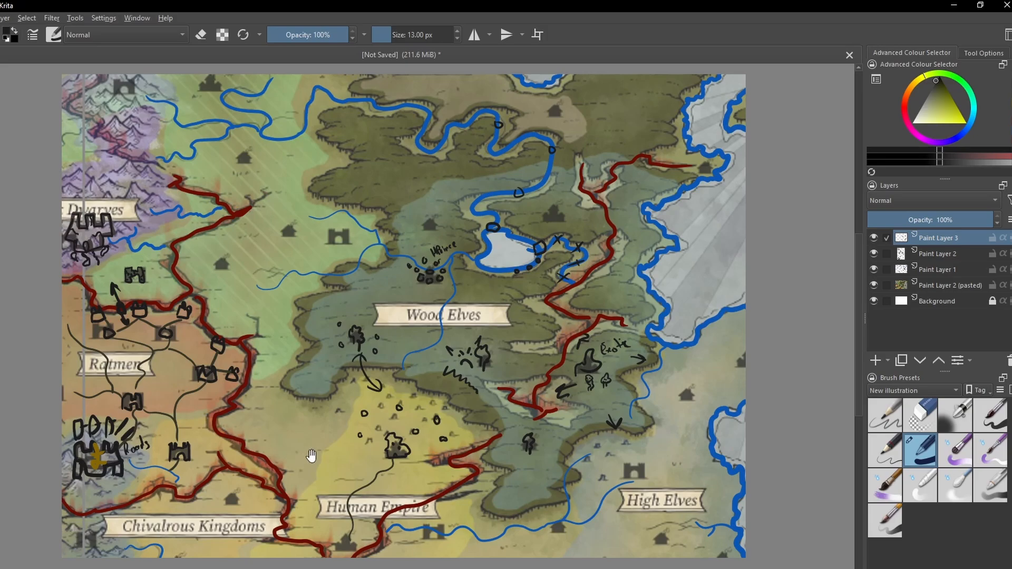
drag(310, 454, 365, 430)
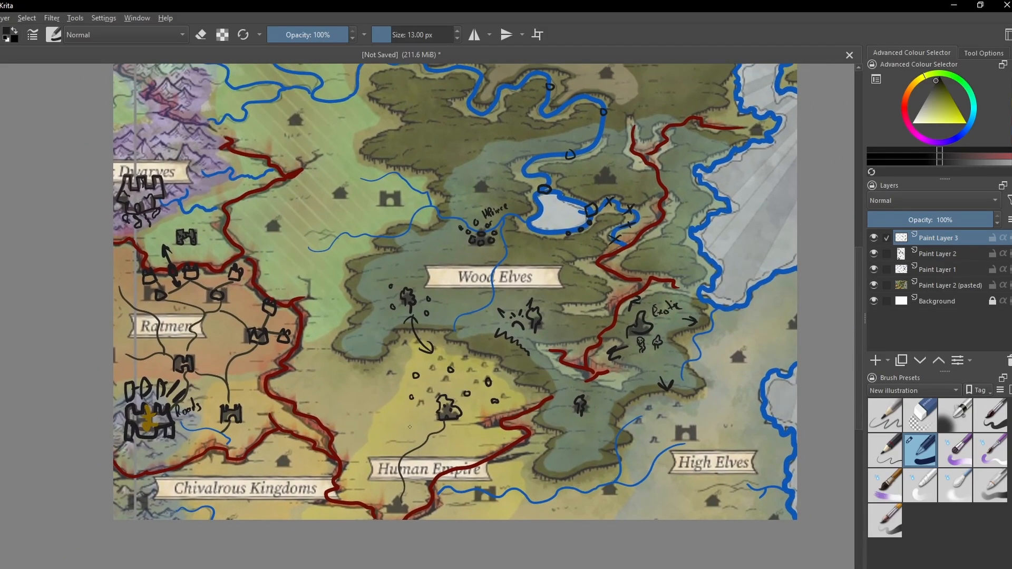
- Draw a thin dark road from the gold-marked mountain castle south across the red rift to the mountain castle icon below
drag(377, 456, 420, 425)
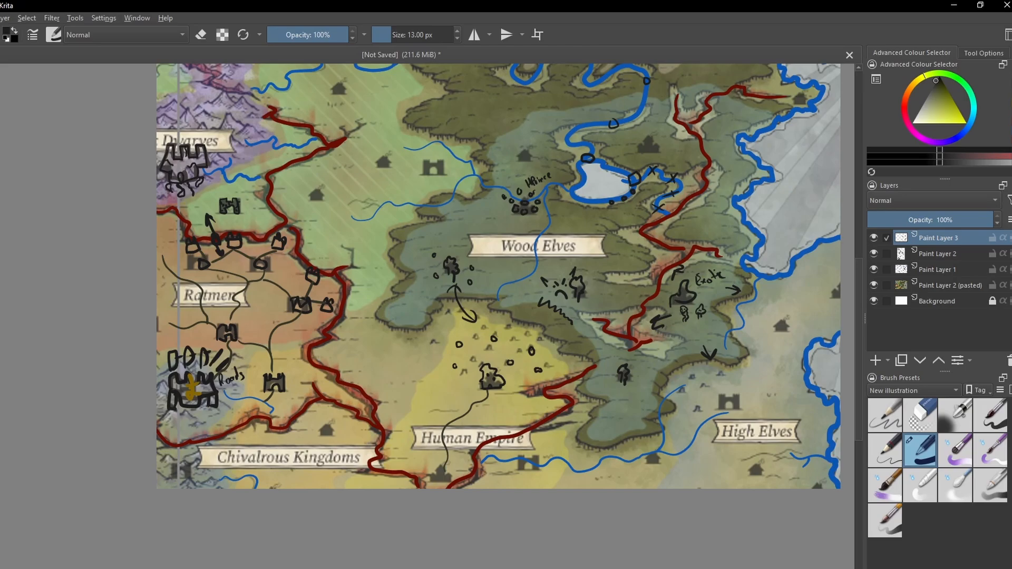
drag(397, 373, 350, 311)
scroll(222, 357, up, 2)
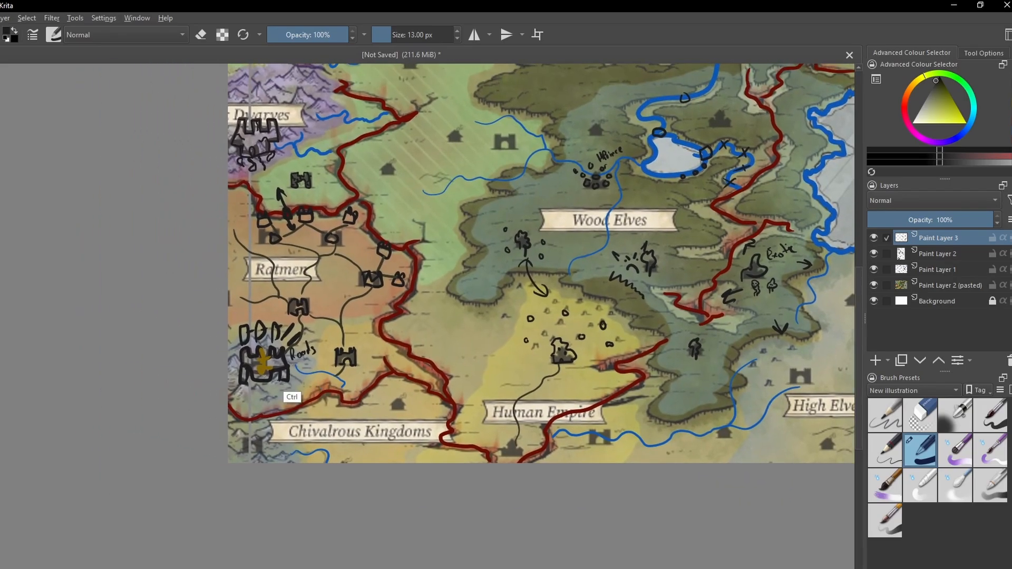
drag(260, 446, 320, 285)
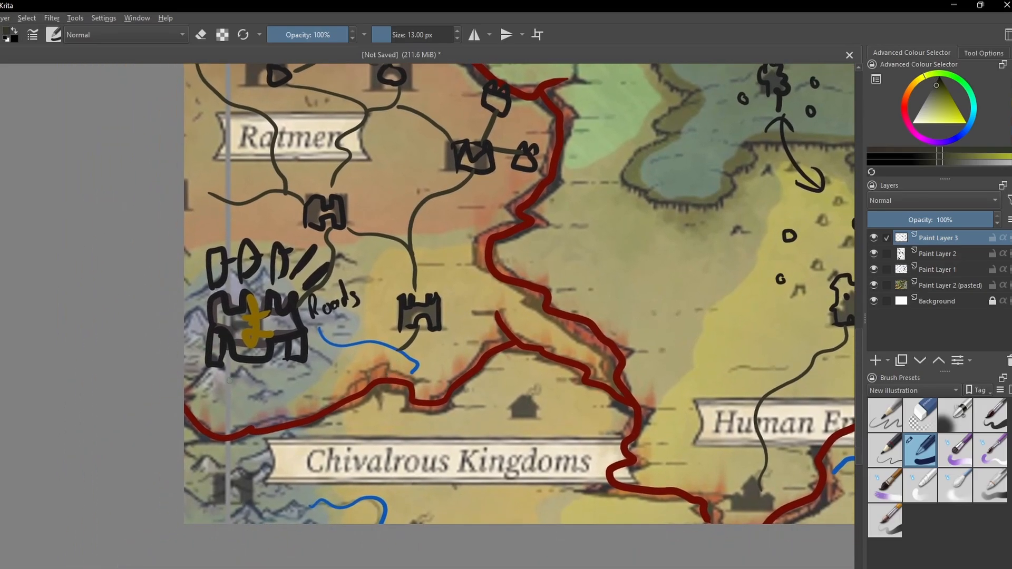
drag(232, 369, 232, 442)
drag(230, 444, 230, 466)
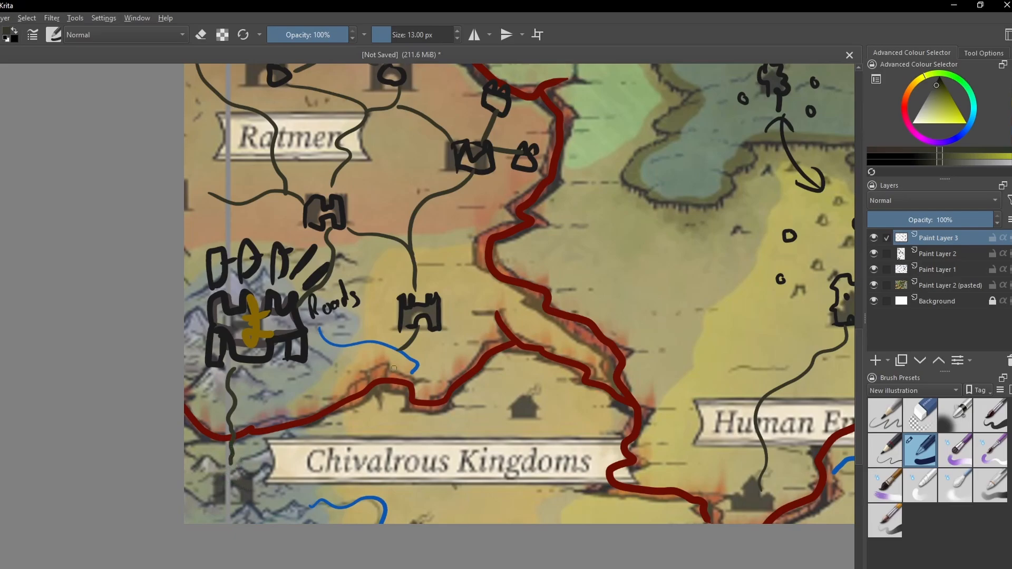
- Outline the mountain castle icon at the south end of the new road in black
drag(448, 342, 347, 475)
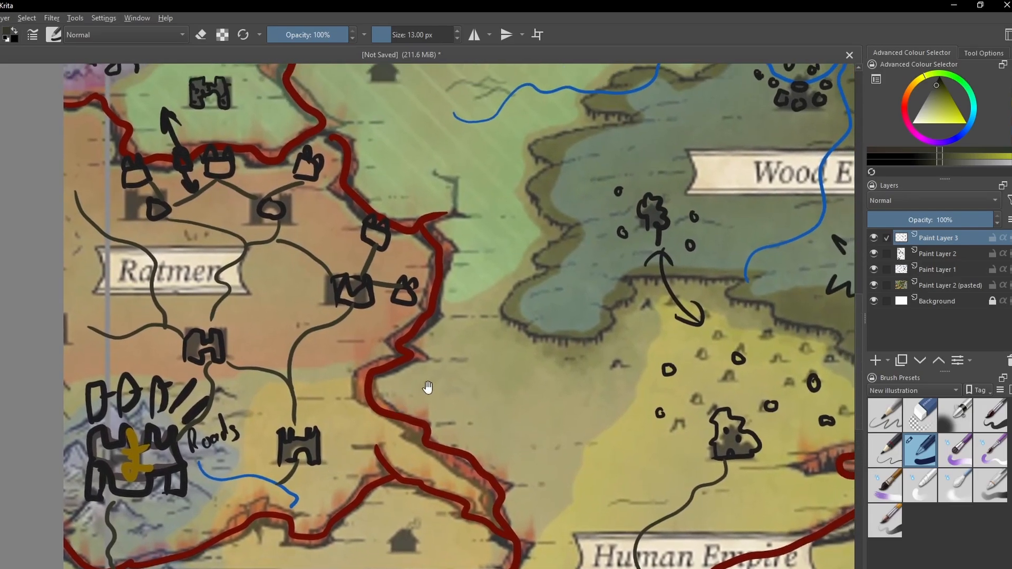
drag(427, 387, 450, 339)
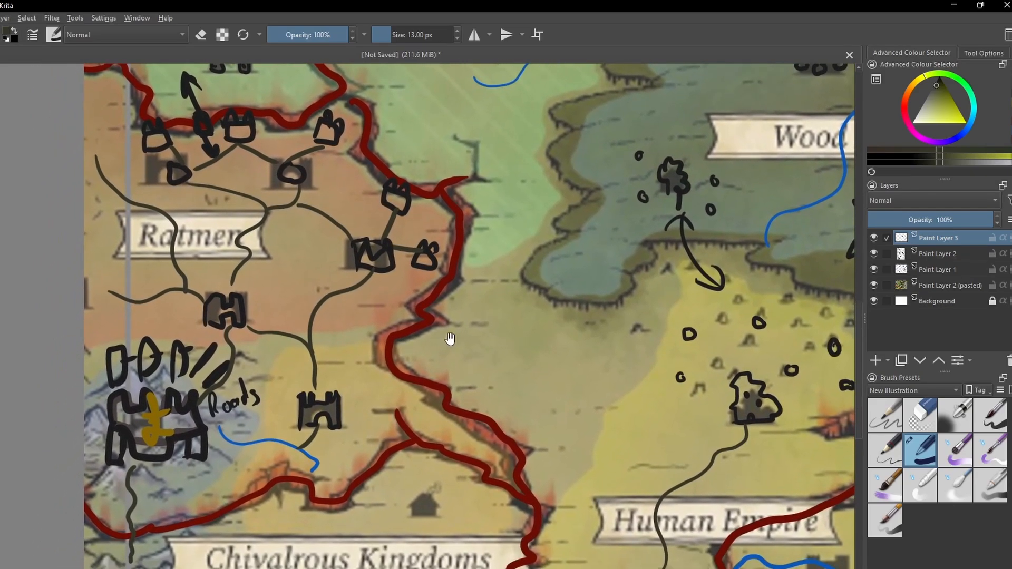
drag(287, 474, 303, 497)
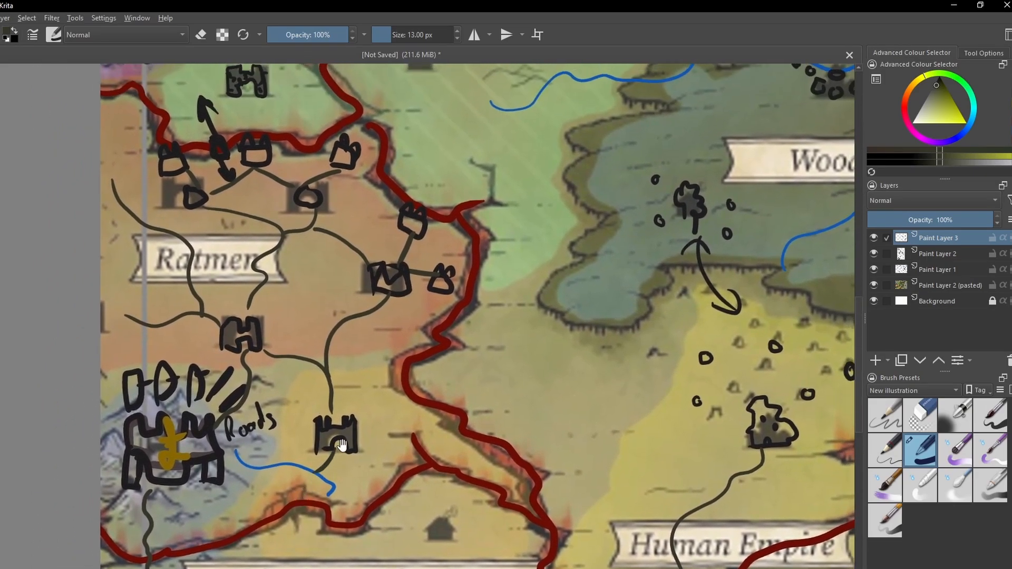
drag(278, 457, 268, 504)
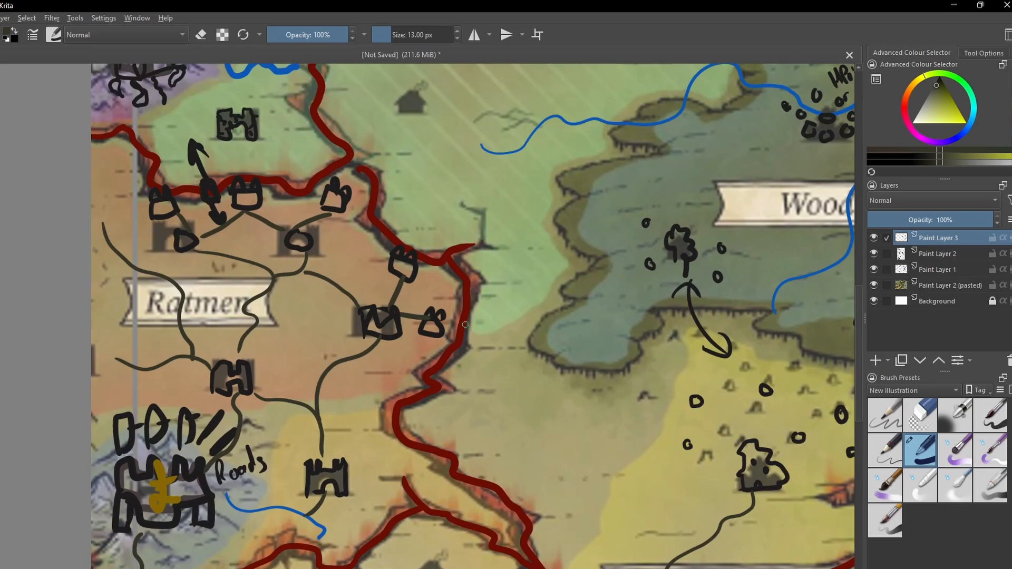
drag(222, 560, 318, 392)
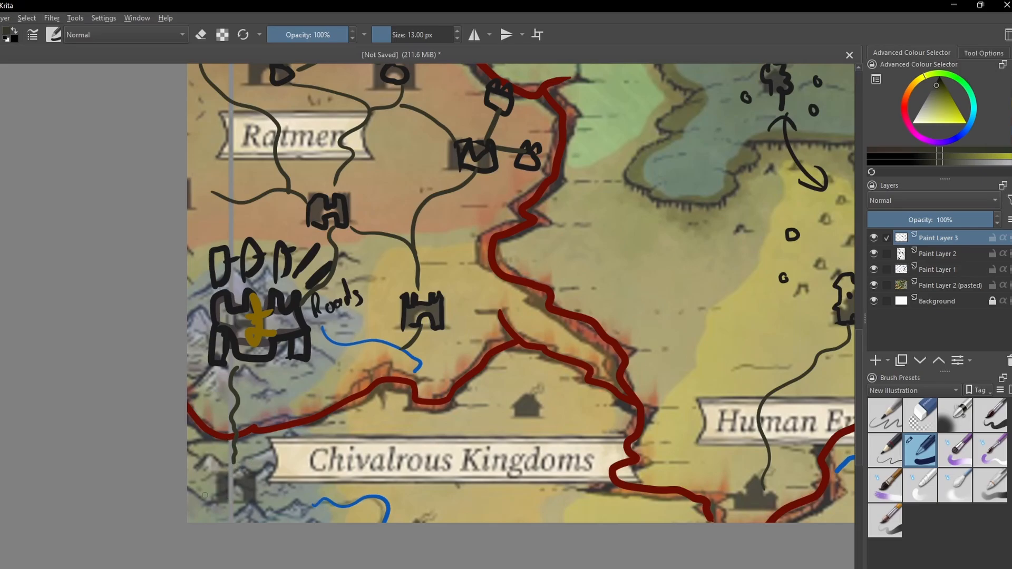
click(935, 80)
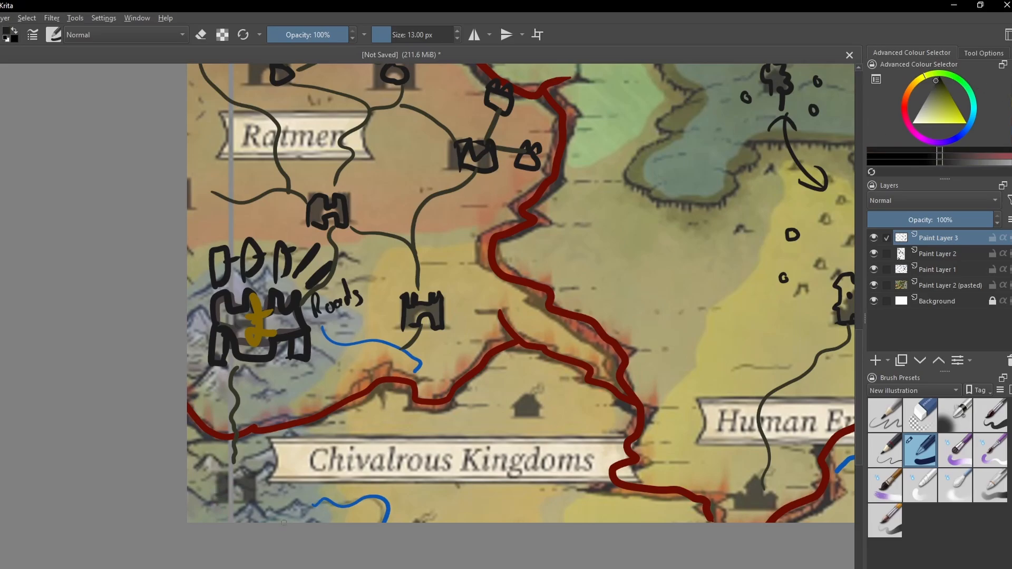
mouse_move(217, 503)
mouse_down()
mouse_move(225, 466)
mouse_move(258, 498)
mouse_move(253, 510)
mouse_move(238, 497)
mouse_up()
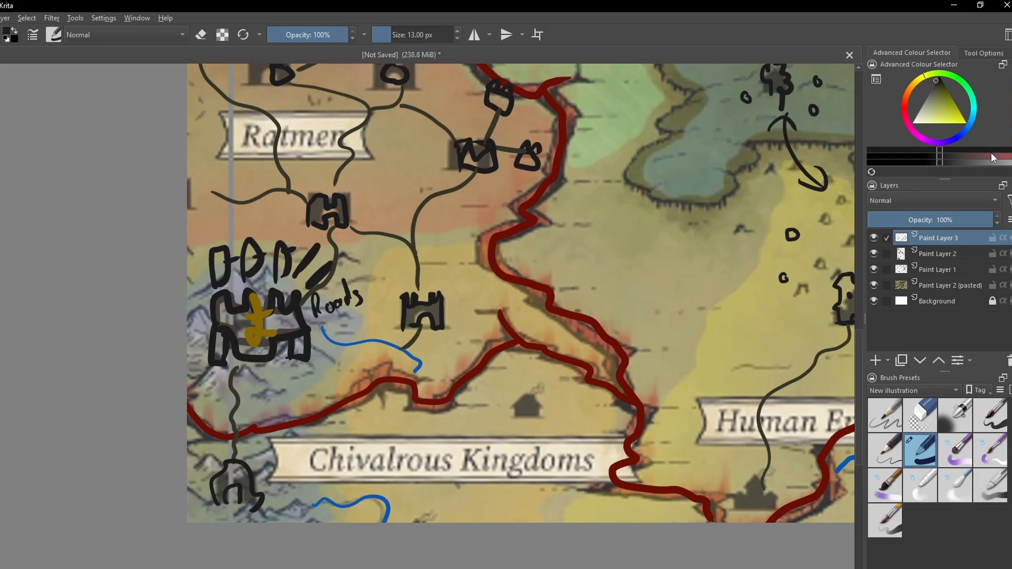
- Draw a short road west from the gold-marked castle and a winding path from the castle east of it across the rift to the house icon
click(1010, 97)
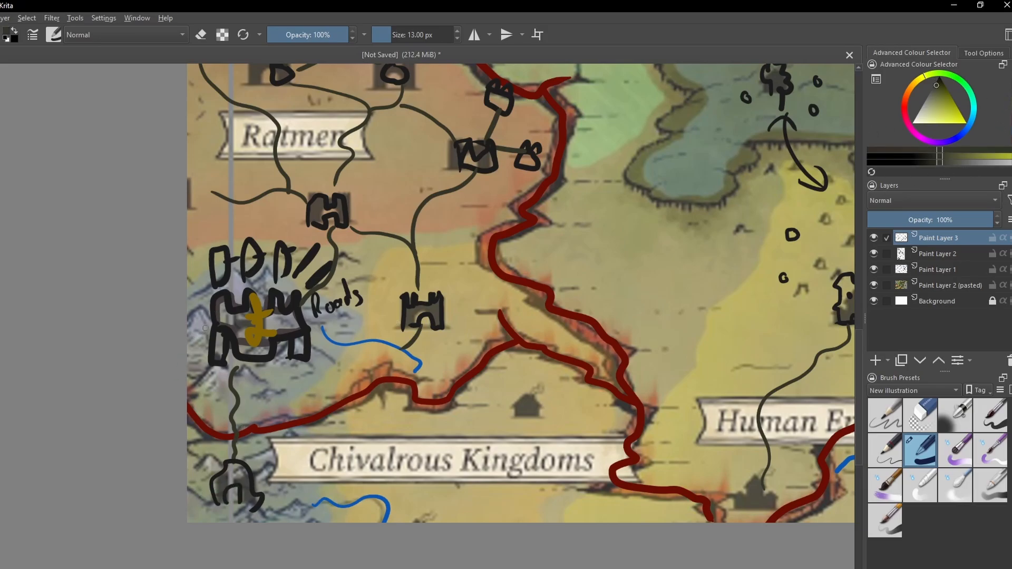
drag(205, 328, 185, 339)
mouse_move(489, 394)
mouse_down()
mouse_move(447, 378)
mouse_move(420, 382)
mouse_move(379, 452)
mouse_move(362, 375)
mouse_up()
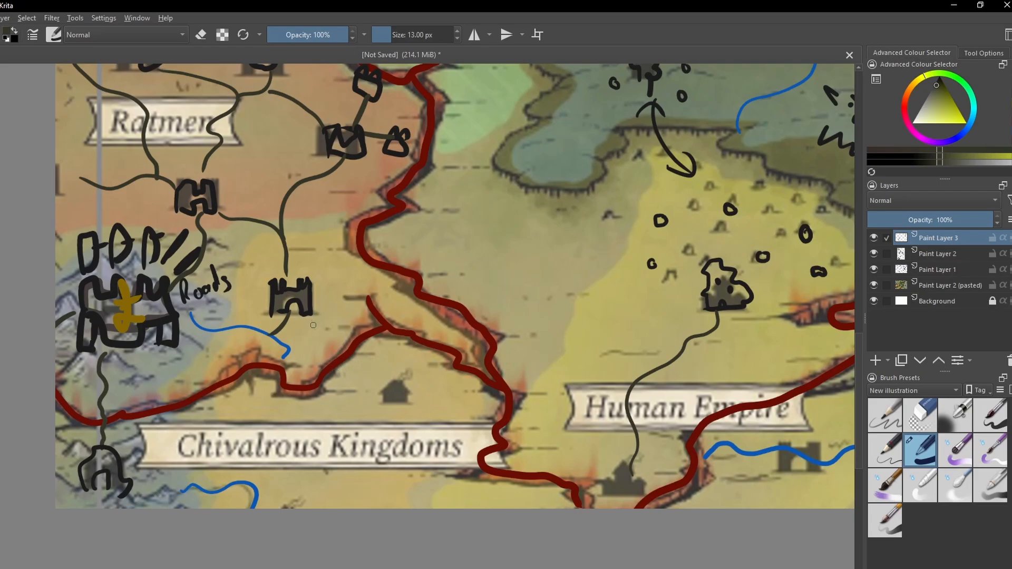
drag(313, 318, 322, 335)
key(ctrl+z)
mouse_move(310, 320)
mouse_down()
mouse_move(370, 359)
mouse_move(375, 402)
mouse_up()
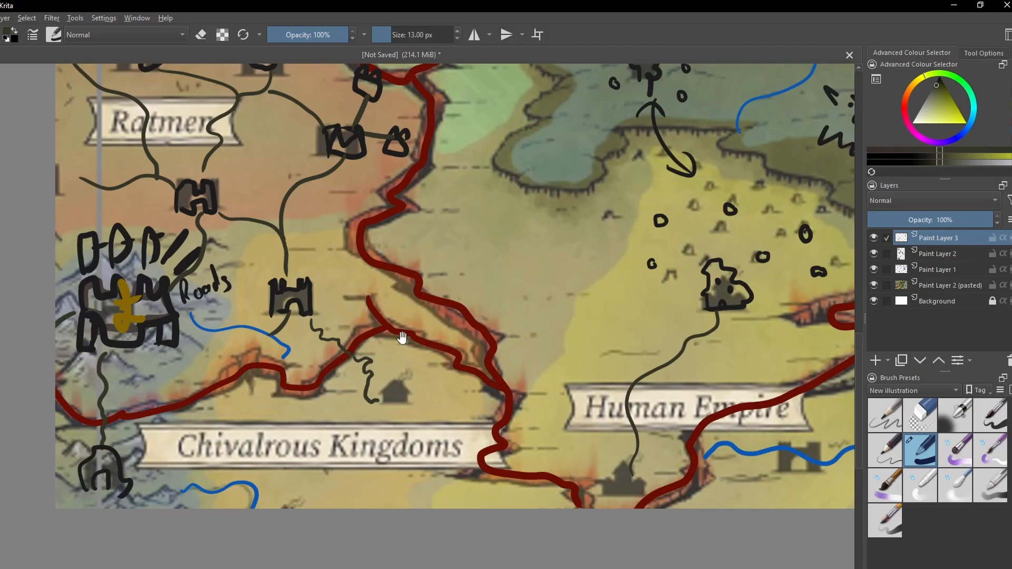
- Draw a black bridge across the red rift southeast of the Ratmen forts, with small rounded shapes at both ends
drag(402, 339, 350, 429)
drag(361, 389, 424, 407)
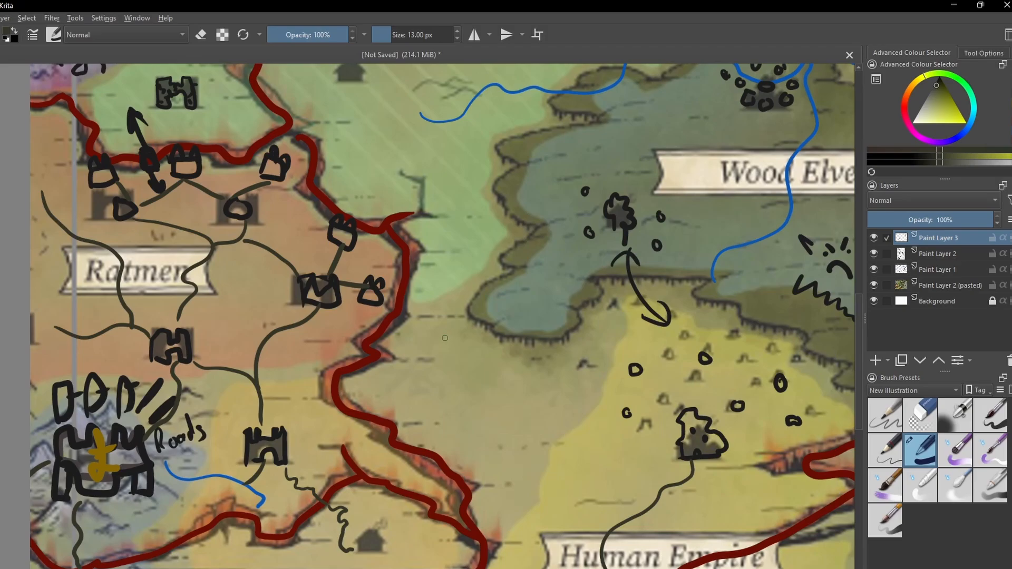
mouse_move(442, 339)
mouse_down()
mouse_move(422, 457)
mouse_move(425, 371)
mouse_up()
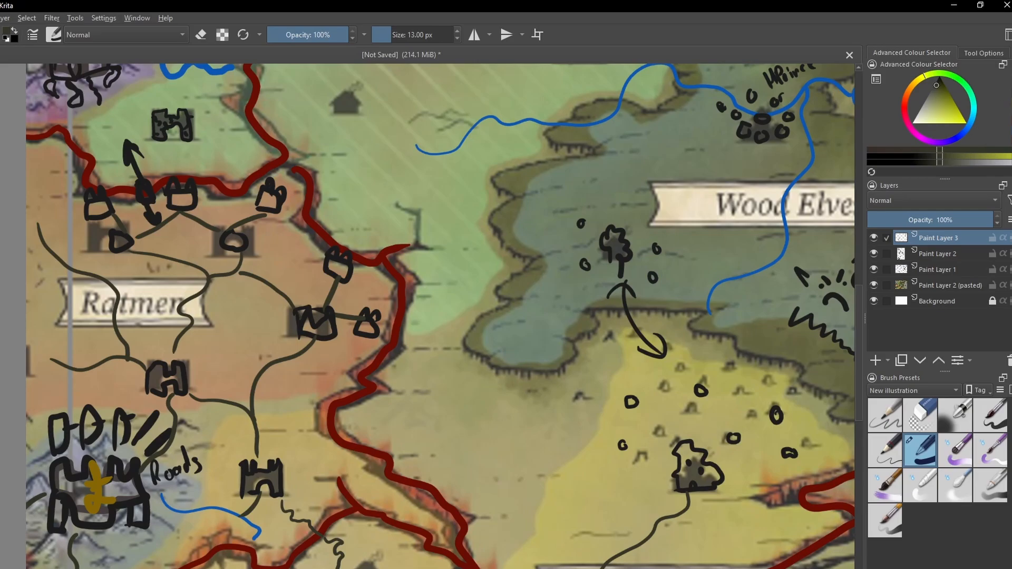
click(1010, 100)
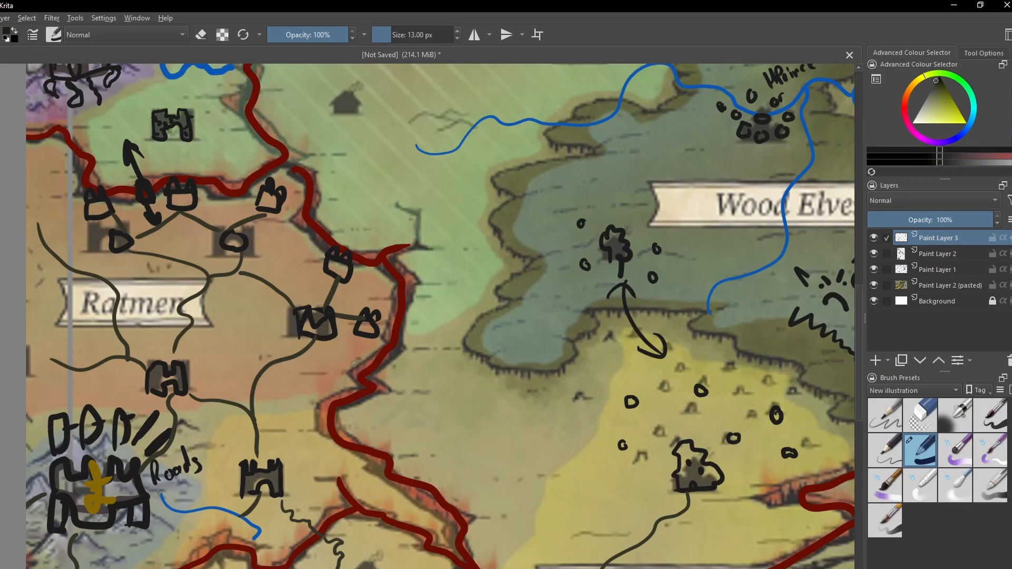
mouse_move(353, 363)
mouse_down()
mouse_move(385, 375)
mouse_move(400, 349)
mouse_move(396, 374)
mouse_move(368, 357)
mouse_move(371, 348)
mouse_move(351, 361)
mouse_move(351, 383)
mouse_move(368, 376)
mouse_move(390, 389)
mouse_move(397, 372)
mouse_move(349, 385)
mouse_move(350, 365)
mouse_move(330, 405)
mouse_up()
mouse_move(387, 390)
mouse_down()
mouse_move(361, 408)
mouse_move(390, 390)
mouse_move(399, 401)
mouse_up()
key(e)
key(e)
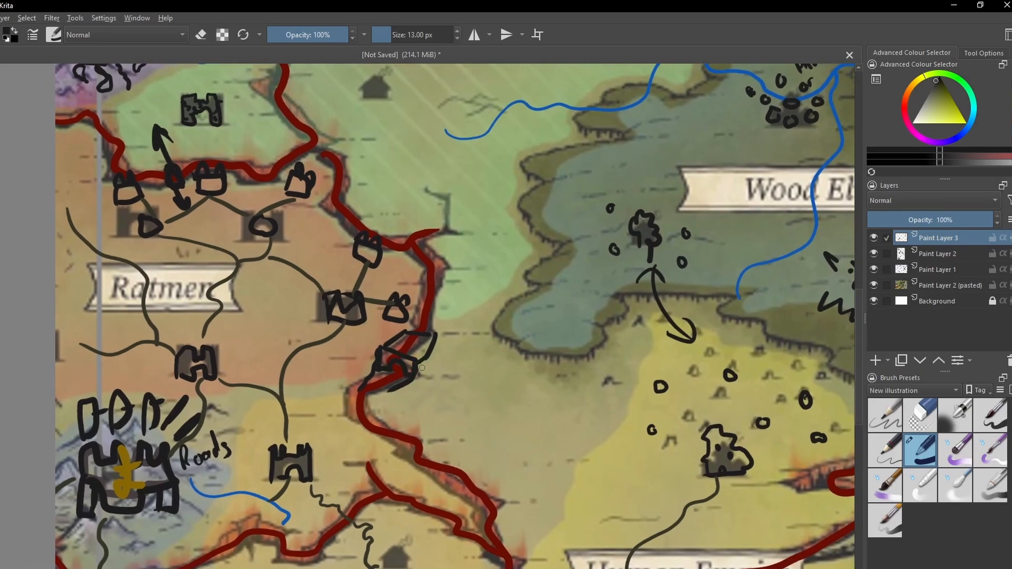
mouse_move(420, 369)
mouse_down()
mouse_move(418, 356)
mouse_move(435, 364)
mouse_move(442, 348)
mouse_up()
mouse_move(374, 341)
mouse_down()
mouse_move(374, 353)
mouse_move(375, 343)
mouse_up()
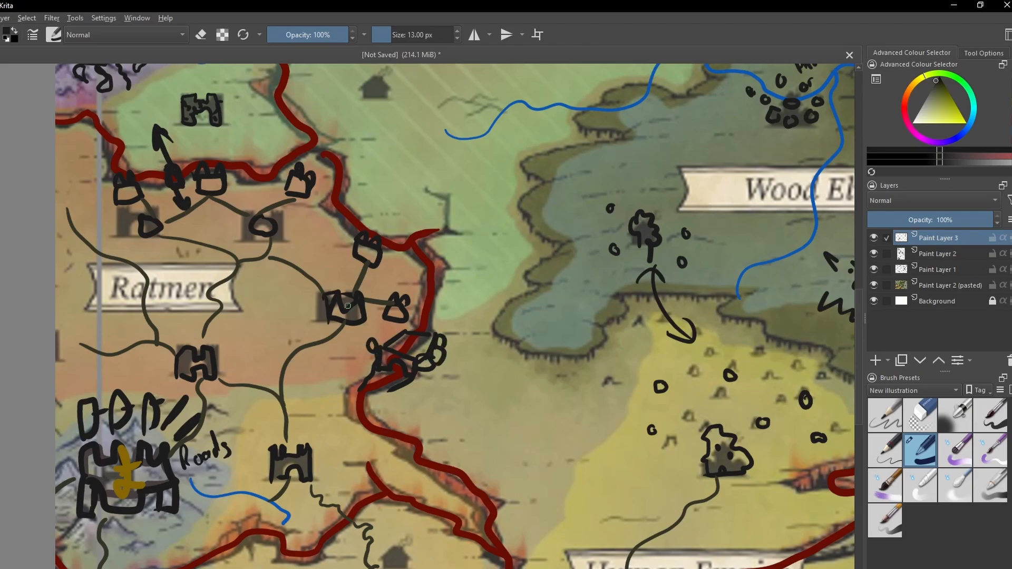
- Draw black arrows converging on the rift bridge from the southwest, east, northeast and southeast
drag(348, 306, 336, 317)
drag(372, 325, 396, 332)
mouse_move(330, 395)
mouse_down()
mouse_move(372, 362)
mouse_move(371, 371)
mouse_up()
mouse_move(486, 342)
mouse_down()
mouse_move(447, 337)
mouse_move(465, 429)
mouse_up()
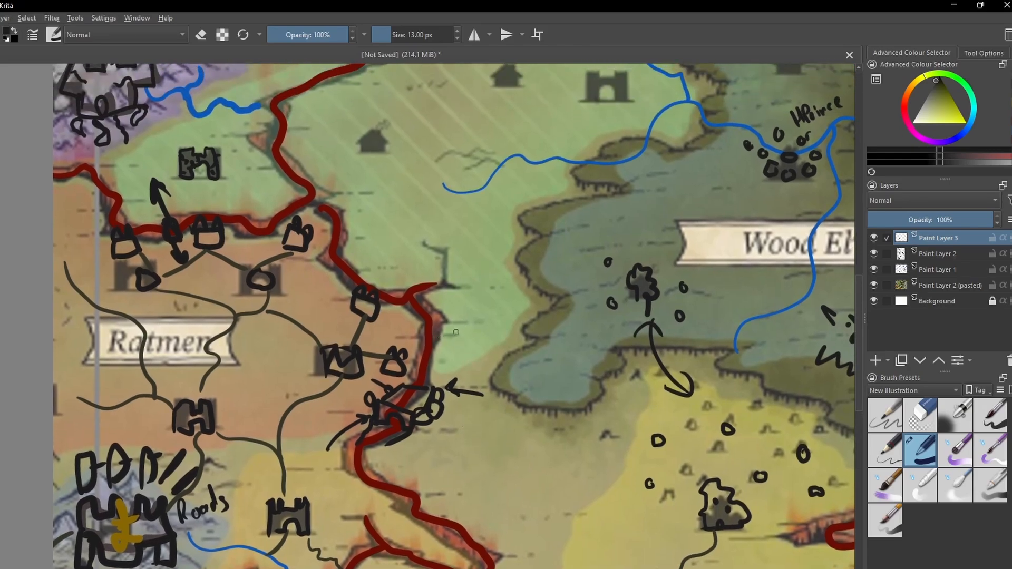
mouse_move(457, 333)
mouse_down()
mouse_move(438, 372)
mouse_move(459, 356)
mouse_up()
mouse_move(465, 448)
mouse_down()
mouse_move(444, 388)
mouse_move(412, 370)
mouse_move(421, 366)
mouse_up()
mouse_move(407, 372)
mouse_down()
mouse_move(401, 393)
mouse_move(414, 375)
mouse_up()
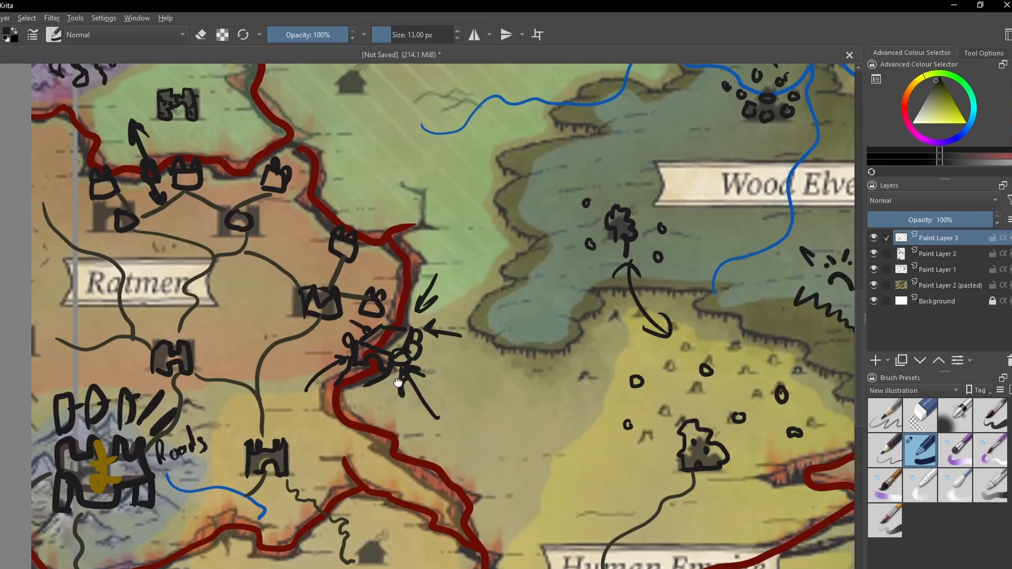
mouse_move(399, 384)
mouse_down()
mouse_move(450, 393)
mouse_move(411, 388)
mouse_up()
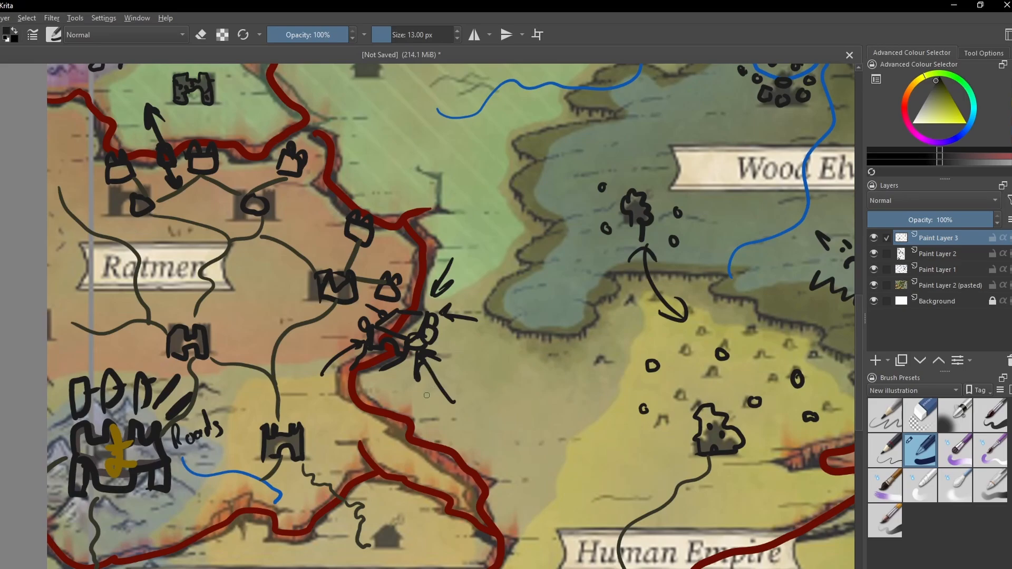
- Add small black scribbled marks on the deck of the rift bridge
scroll(414, 353, up, 2)
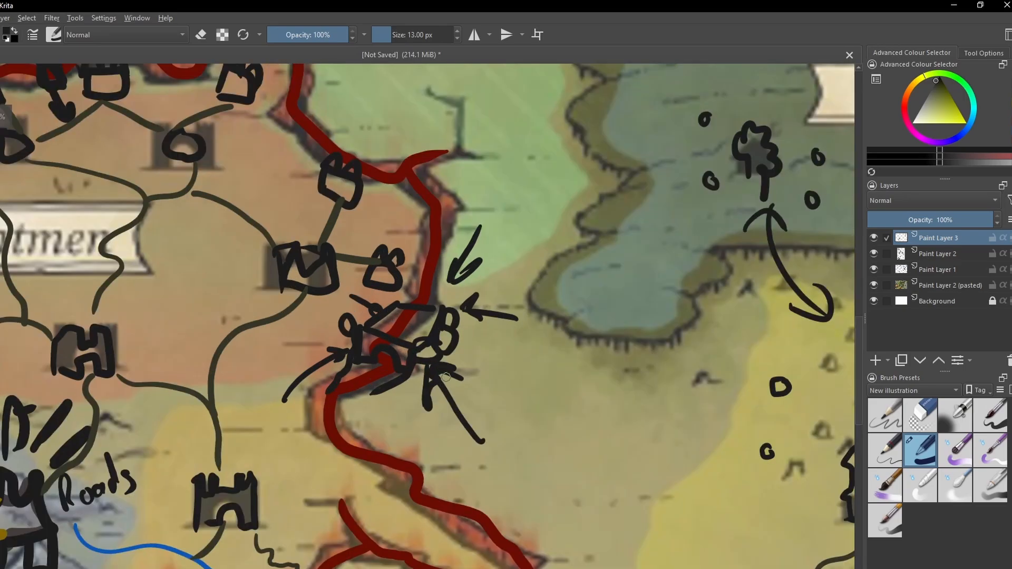
drag(440, 397, 464, 376)
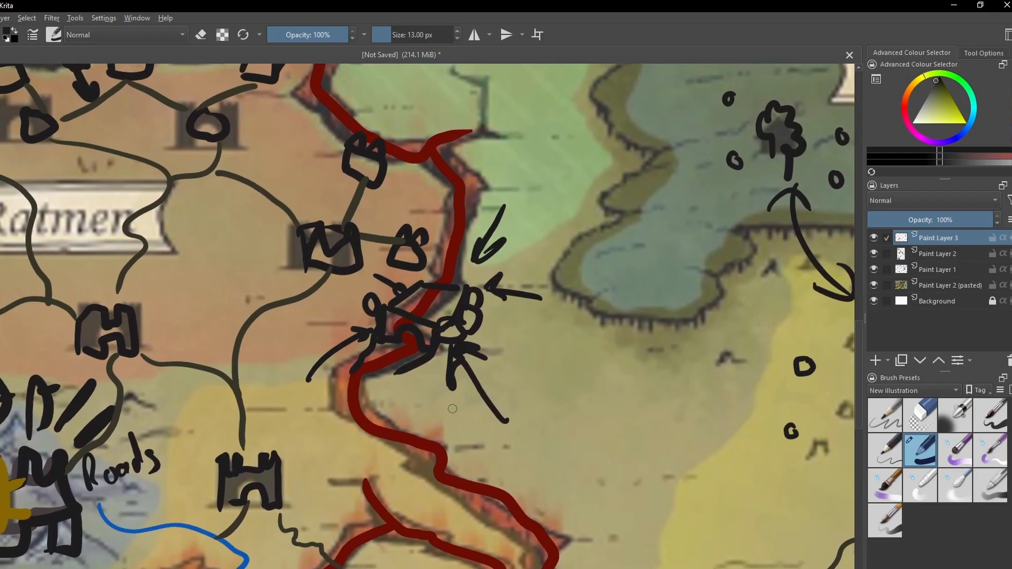
key(plus)
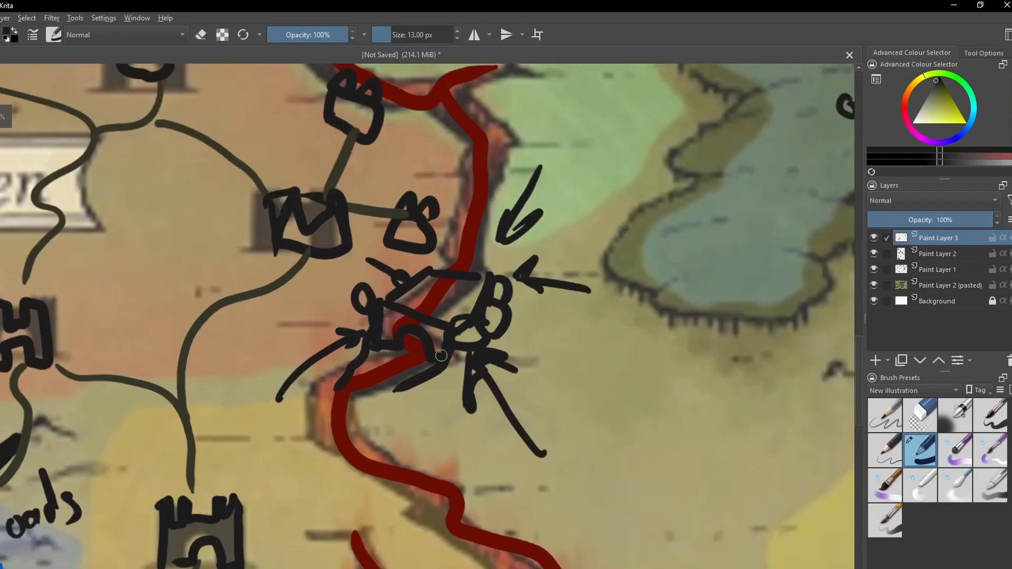
mouse_move(453, 412)
mouse_down()
mouse_move(471, 406)
mouse_move(439, 438)
mouse_up()
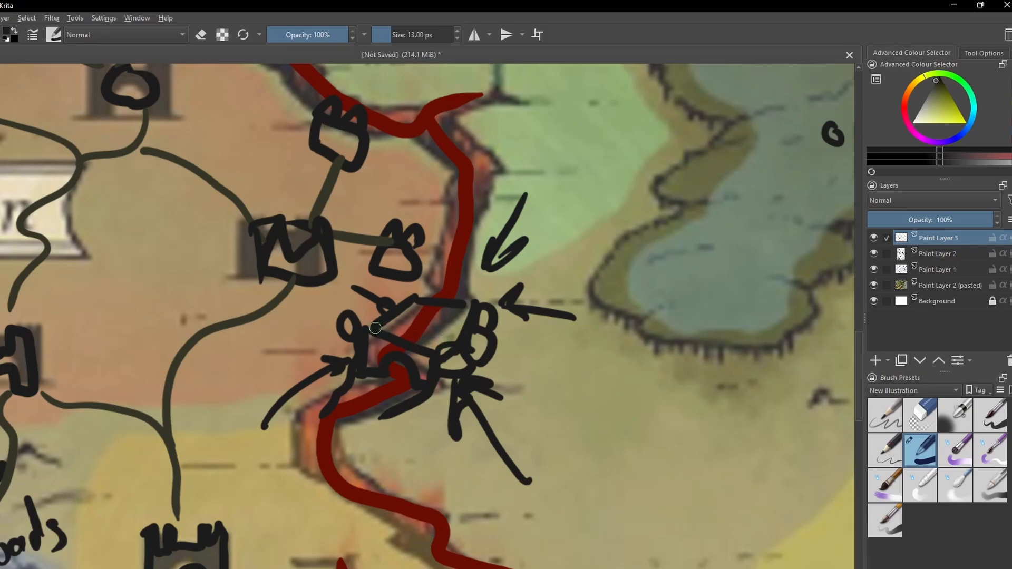
mouse_move(393, 331)
mouse_down()
mouse_move(435, 323)
mouse_move(426, 315)
mouse_move(443, 332)
mouse_move(406, 318)
mouse_up()
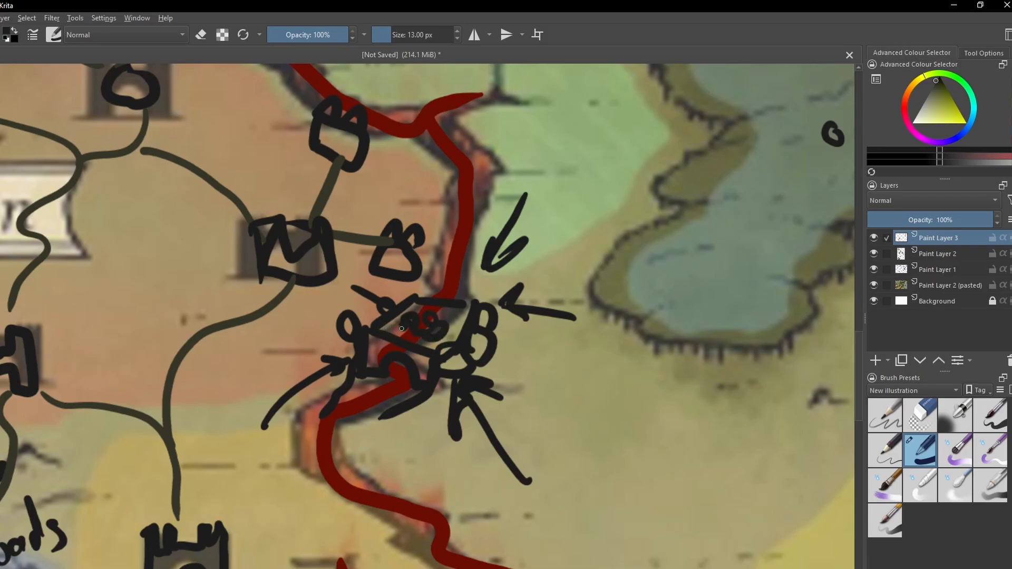
key(ctrl+minus)
key(ctrl+minus)
scroll(421, 352, down, 2)
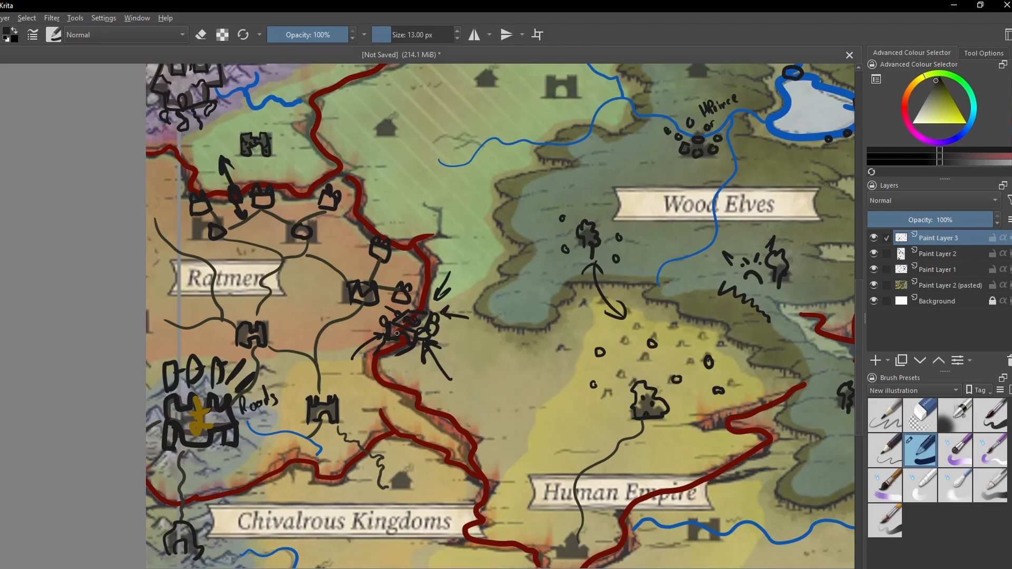
drag(398, 341, 391, 344)
mouse_move(494, 346)
mouse_down()
mouse_move(596, 321)
mouse_move(613, 344)
mouse_move(578, 306)
mouse_up()
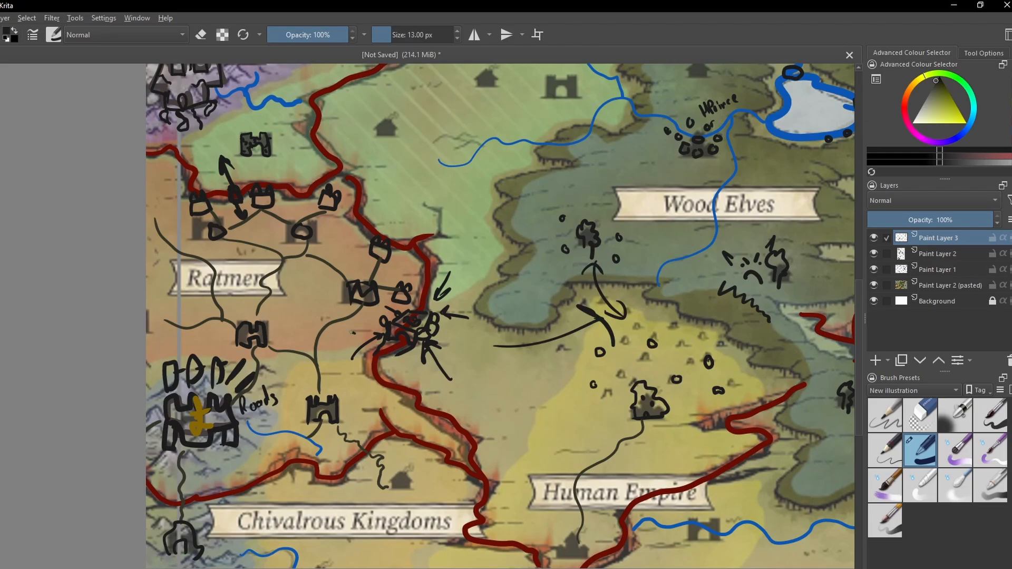
drag(352, 332, 234, 336)
mouse_move(234, 339)
mouse_down()
mouse_move(287, 305)
mouse_move(275, 355)
mouse_up()
key(ctrl+z)
key(ctrl+z)
key(ctrl+z)
key(ctrl+z)
key(ctrl+z)
key(ctrl+z)
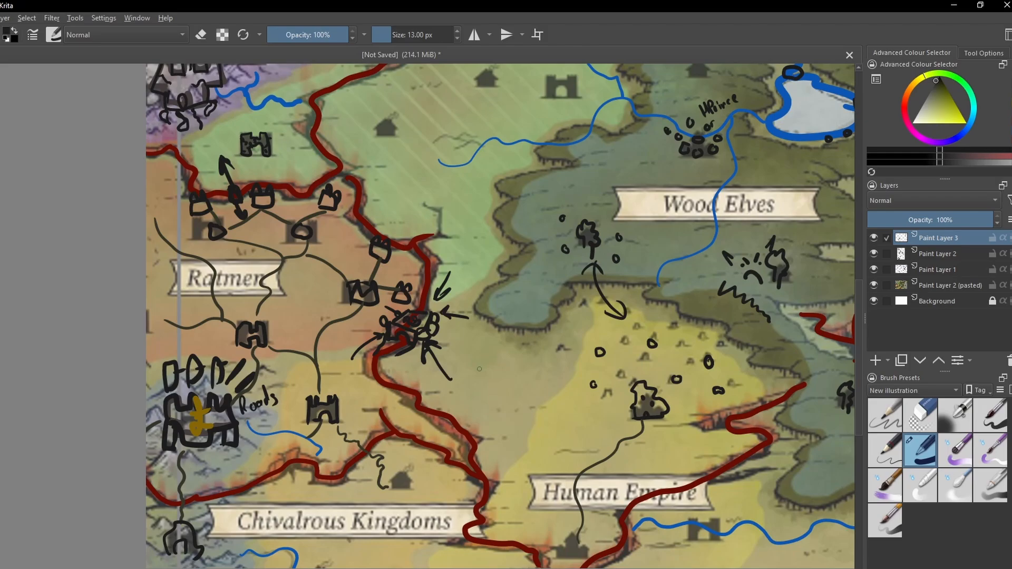
- Draw winding dark roads from the rift bridge to the Human Empire road and from the Chivalrous Kingdoms house to the map's south edge
key(ctrl+minus)
drag(471, 355, 432, 387)
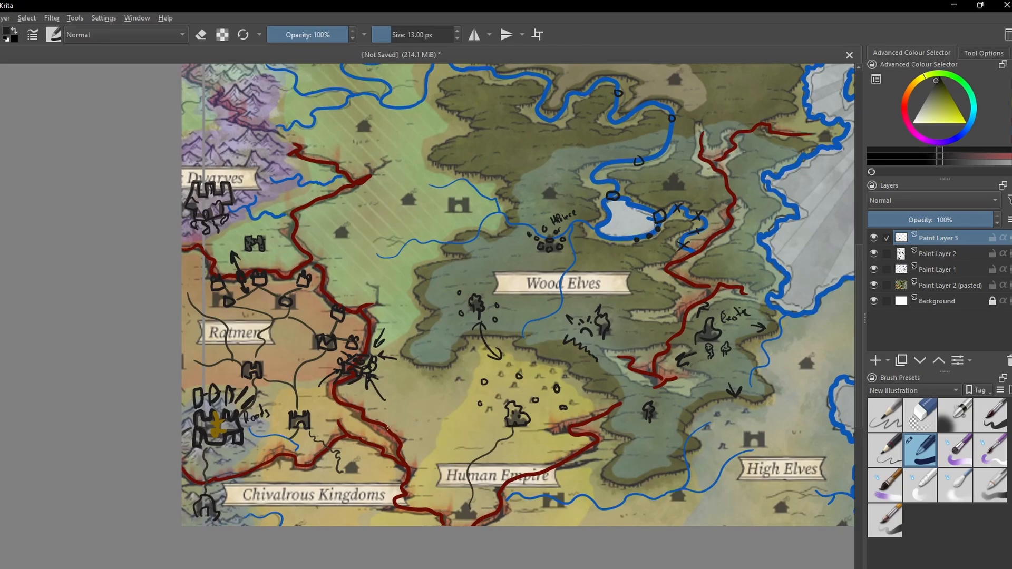
drag(401, 413, 368, 374)
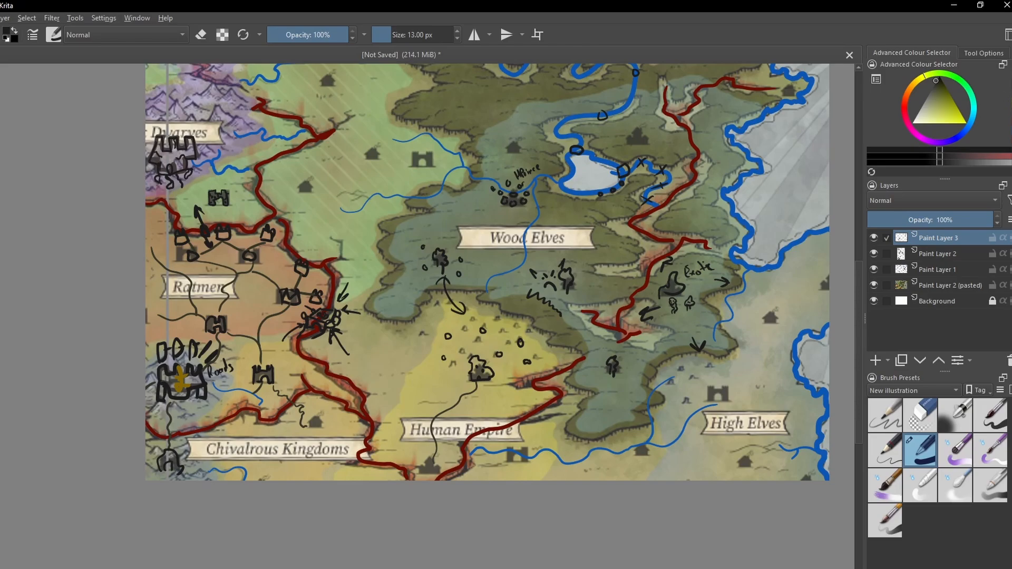
ctrl+click(402, 360)
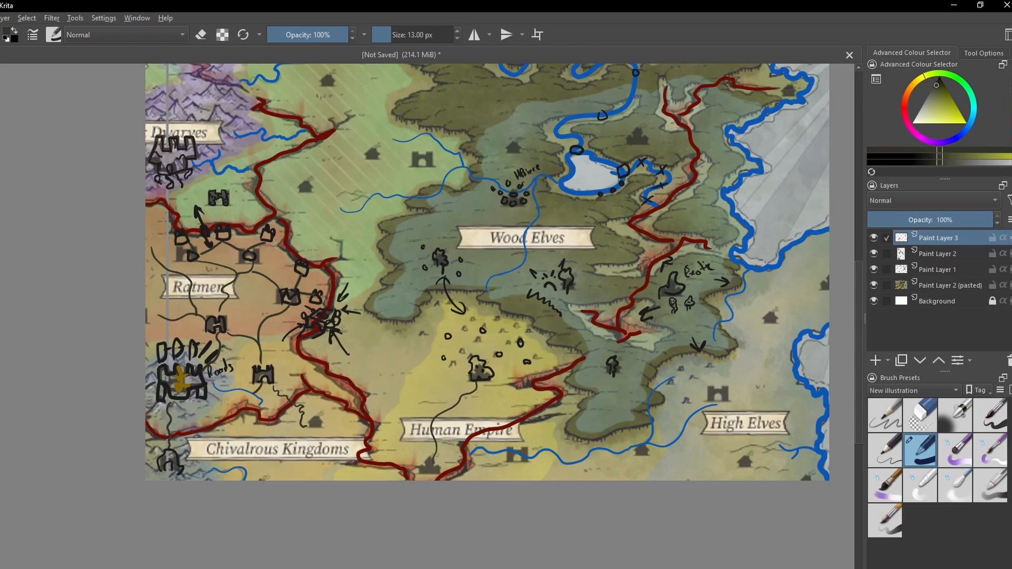
mouse_move(343, 328)
mouse_down()
mouse_move(385, 359)
mouse_move(414, 361)
mouse_move(403, 379)
mouse_move(433, 415)
mouse_up()
mouse_move(317, 424)
mouse_down()
mouse_move(299, 456)
mouse_move(303, 481)
mouse_up()
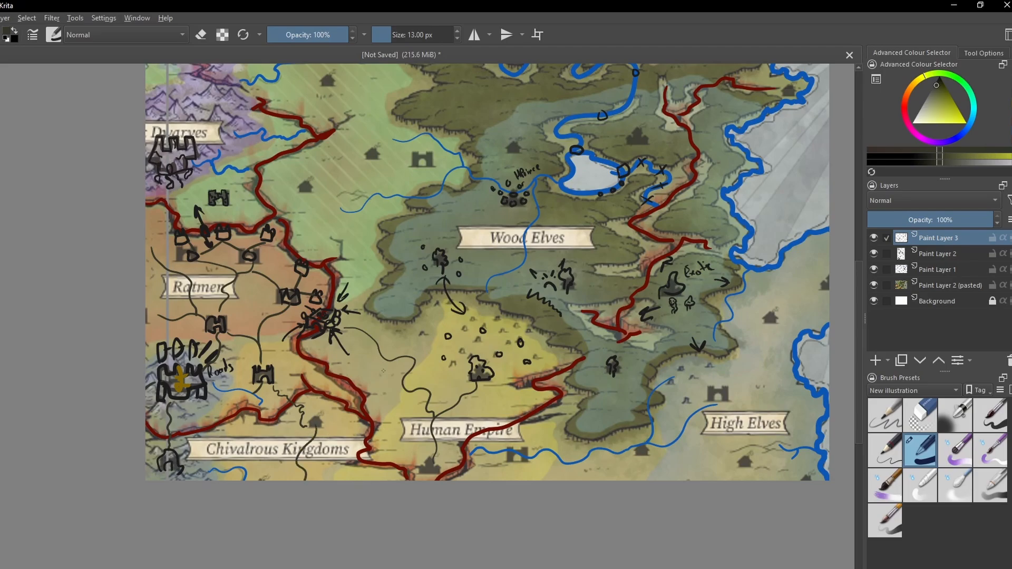
drag(623, 430, 362, 446)
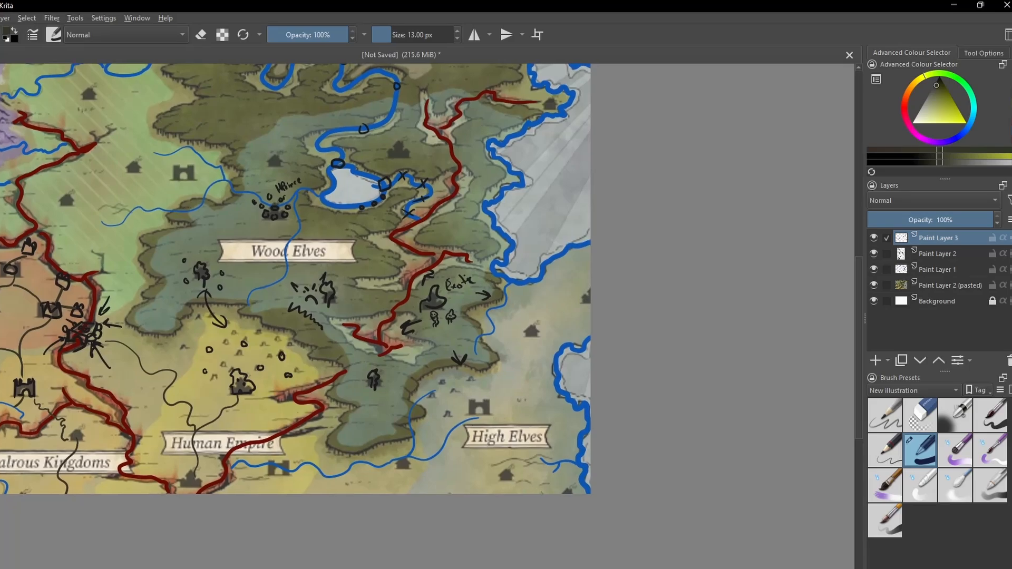
- Draw winding dark roads across the High Elves land from the south to the east edge, and from the Wood Elves' trees to the river
mouse_move(536, 494)
mouse_down()
mouse_move(471, 410)
mouse_move(478, 393)
mouse_move(500, 388)
mouse_move(527, 335)
mouse_move(586, 300)
mouse_up()
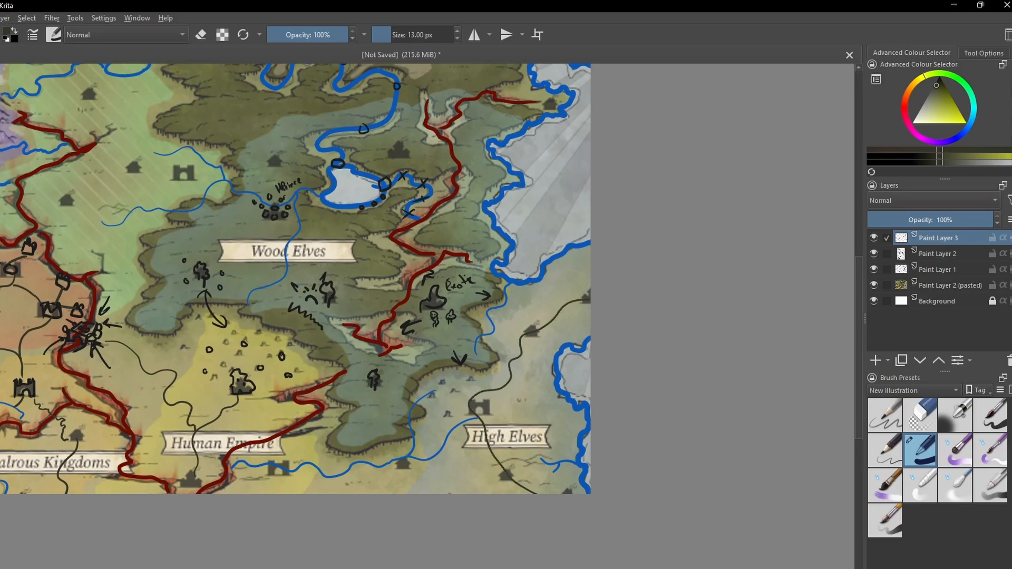
drag(302, 348, 375, 420)
key(ctrl+plus)
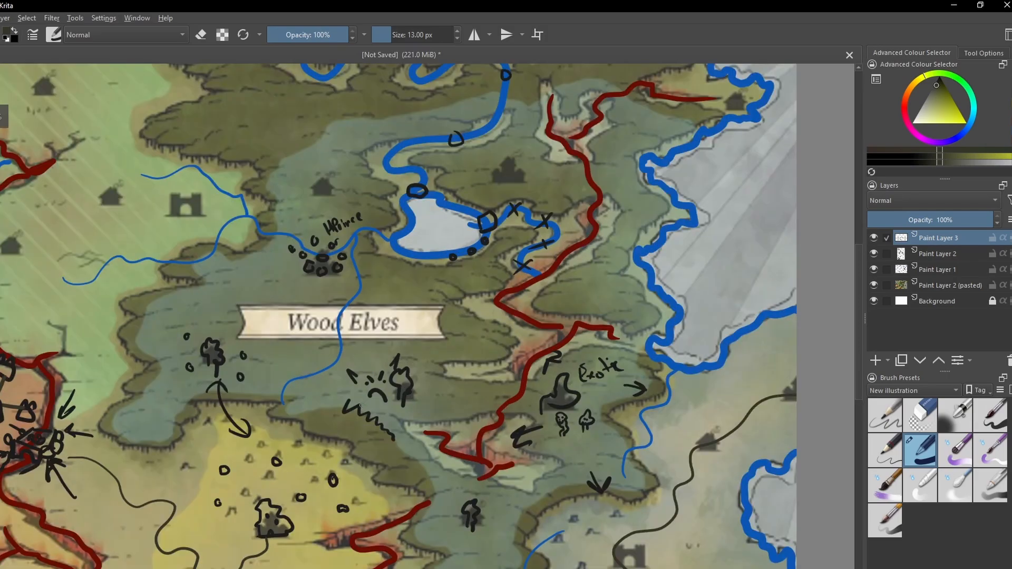
drag(316, 403, 283, 430)
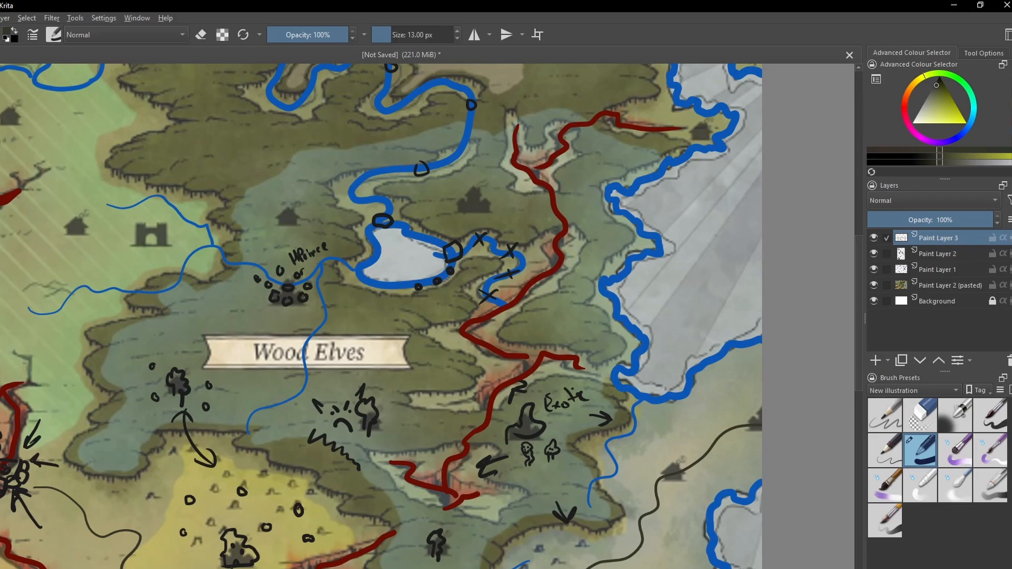
mouse_move(181, 402)
mouse_down()
mouse_move(178, 367)
mouse_move(244, 331)
mouse_move(247, 307)
mouse_move(278, 291)
mouse_up()
mouse_move(349, 429)
mouse_down()
mouse_move(341, 387)
mouse_move(304, 387)
mouse_up()
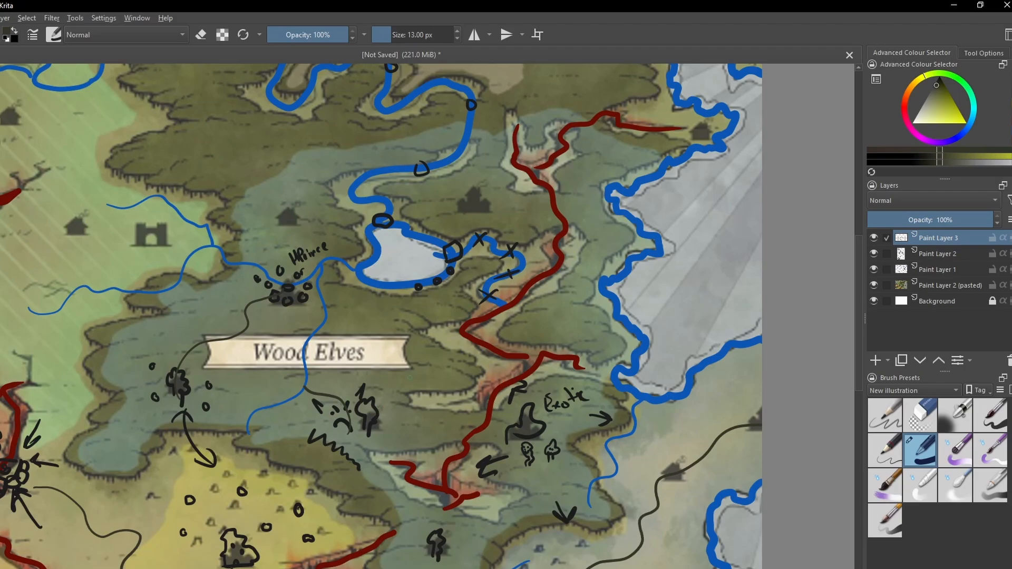
- Draw a winding dark road from the rift bridge northeast to the western Wood Elves tree
mouse_move(412, 403)
mouse_down()
mouse_move(340, 371)
mouse_move(333, 389)
mouse_up()
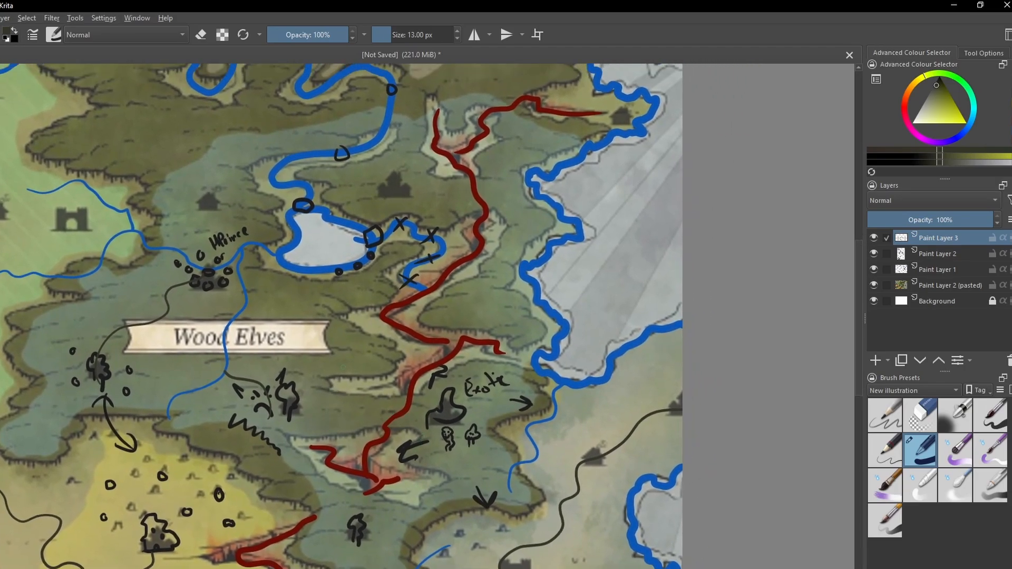
scroll(343, 367, up, 3)
key(ctrl+minus)
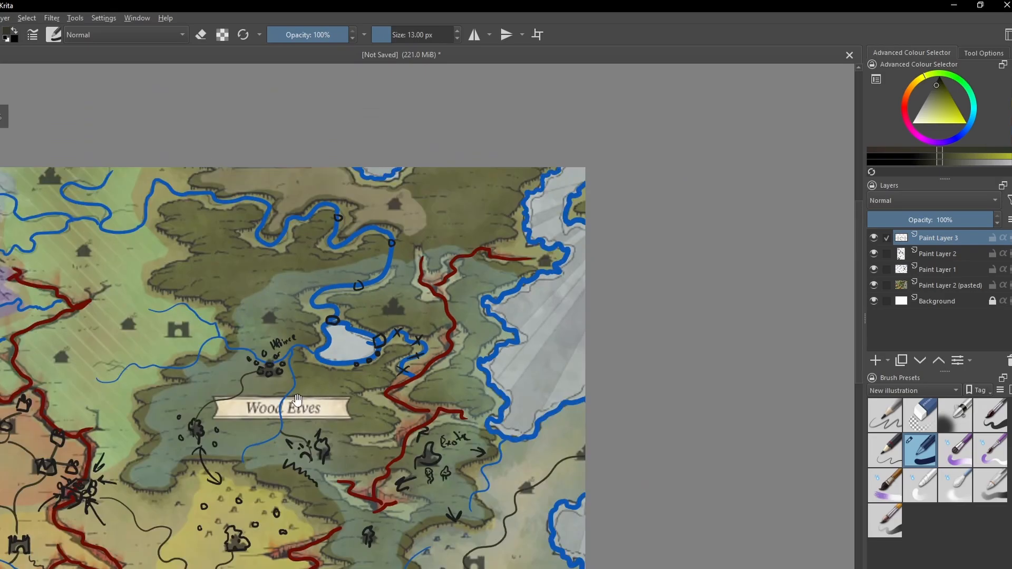
drag(297, 400, 493, 318)
key(ctrl+plus)
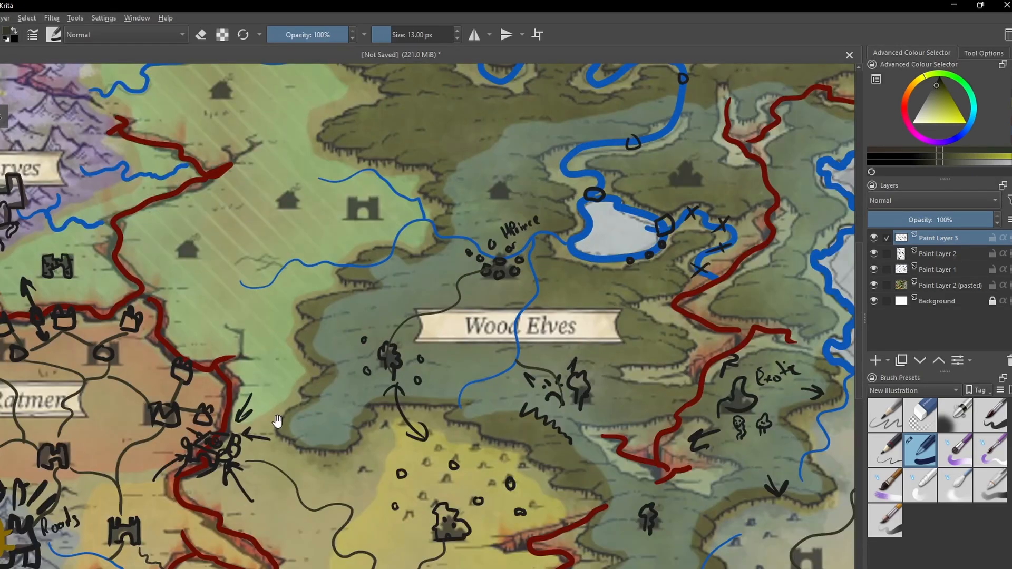
drag(277, 422, 393, 315)
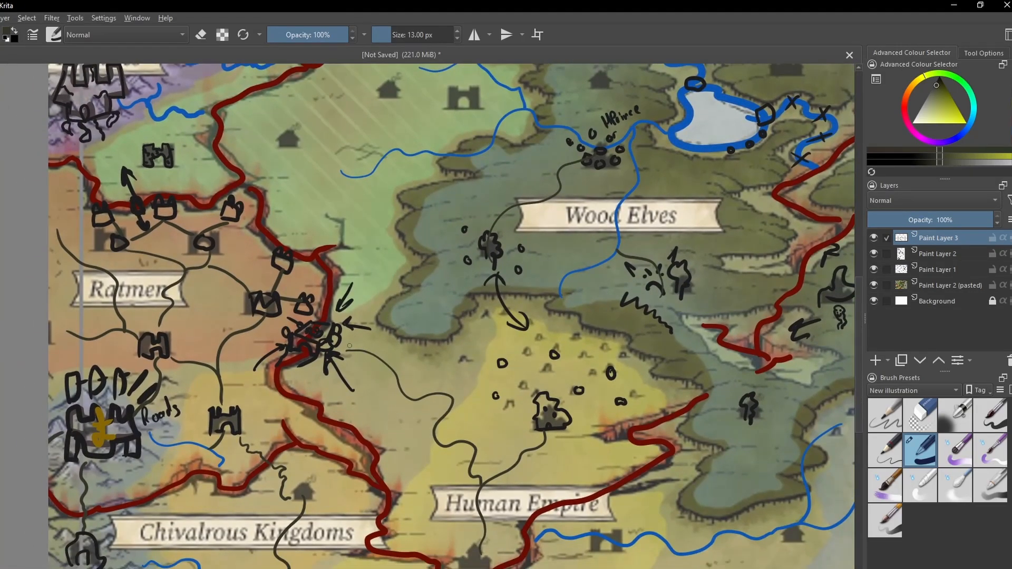
mouse_move(340, 343)
mouse_down()
mouse_move(404, 325)
mouse_move(421, 295)
mouse_move(486, 283)
mouse_up()
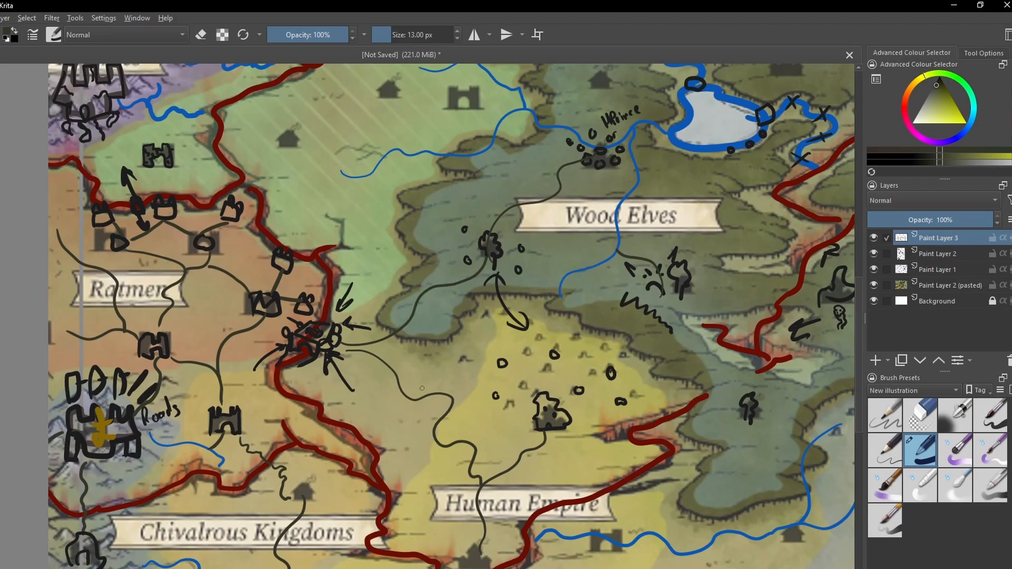
- Draw a black castle outline over the castle icon in the green region west of the Wood Elves
drag(461, 352, 427, 435)
key(ctrl+minus)
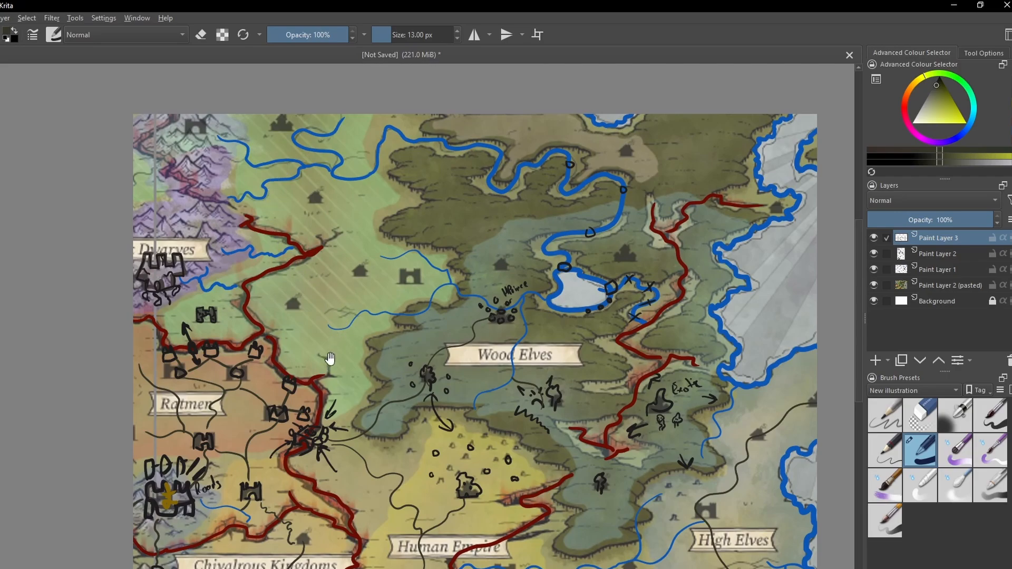
key(ctrl+plus)
drag(332, 285, 356, 406)
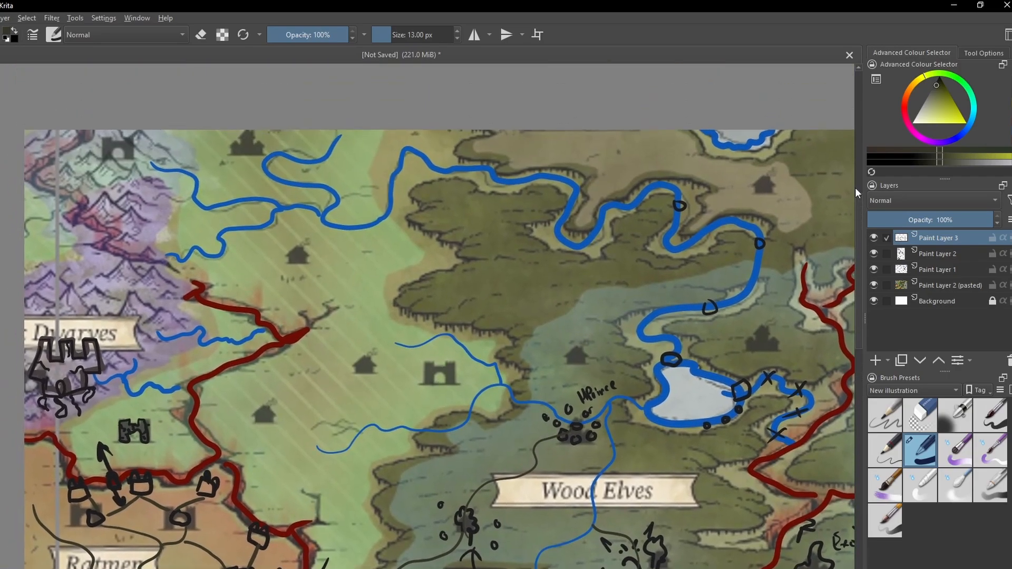
drag(419, 416, 366, 395)
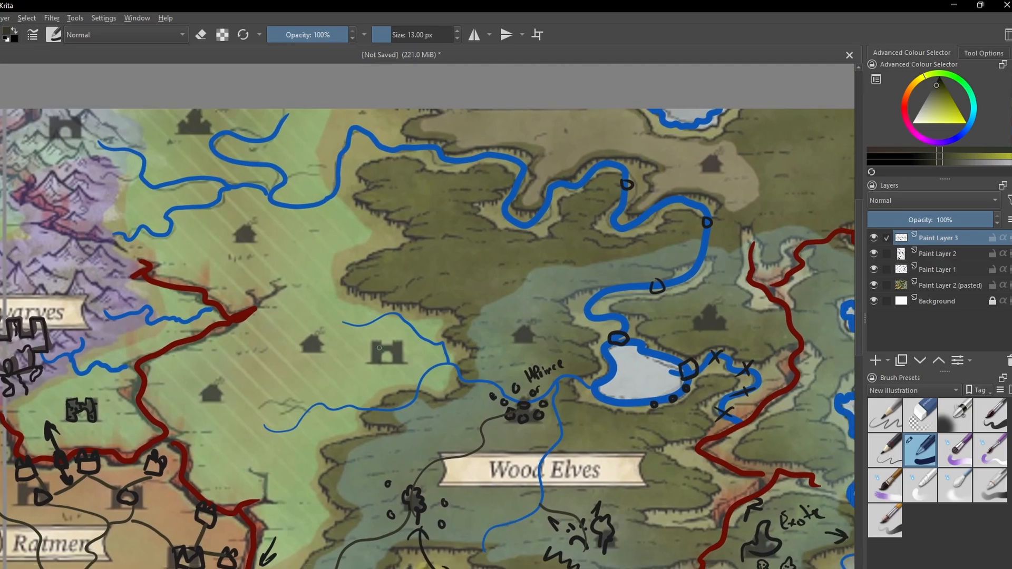
mouse_move(370, 336)
mouse_down()
mouse_move(373, 357)
mouse_move(373, 330)
mouse_move(394, 352)
mouse_move(395, 332)
mouse_move(402, 361)
mouse_move(346, 379)
mouse_move(394, 360)
mouse_up()
ctrl+click(373, 361)
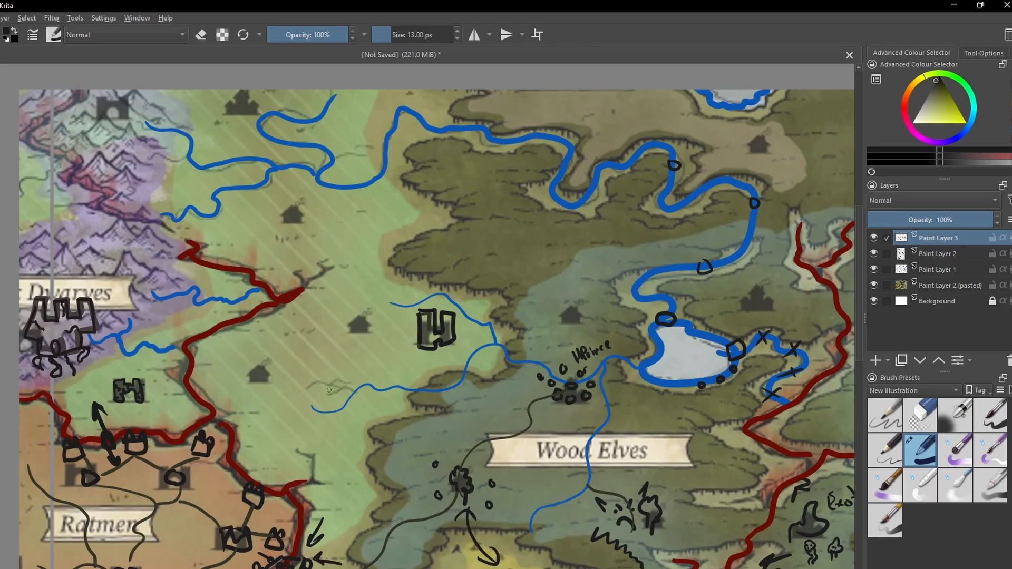
- Draw small black house shapes over the three house icons in the green region west of the new castle
mouse_move(352, 325)
mouse_down()
mouse_move(369, 334)
mouse_move(356, 316)
mouse_up()
mouse_move(255, 378)
mouse_down()
mouse_move(264, 360)
mouse_move(255, 378)
mouse_up()
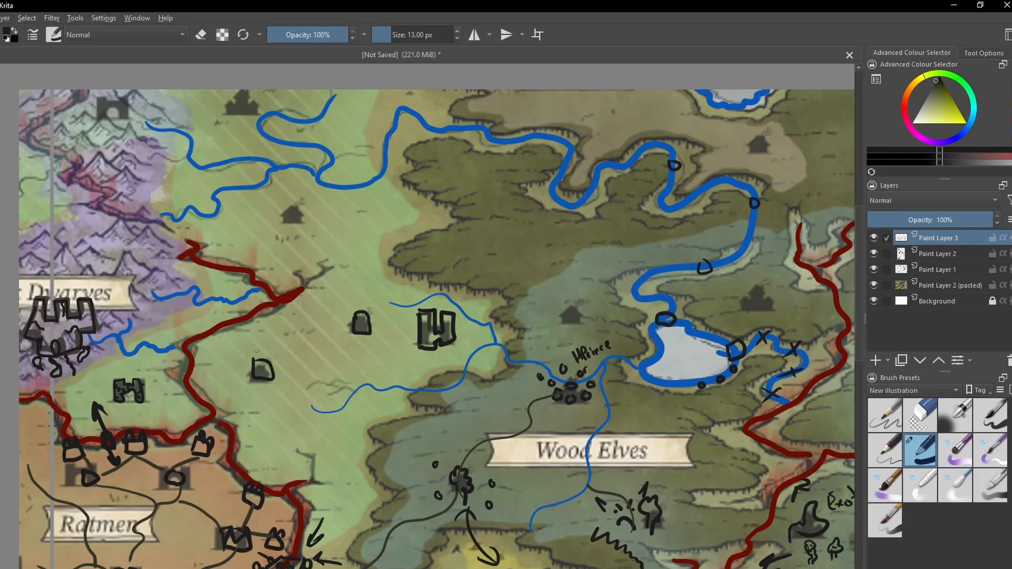
mouse_move(286, 212)
mouse_down()
mouse_move(303, 224)
mouse_move(283, 204)
mouse_move(283, 213)
mouse_up()
drag(331, 366, 358, 337)
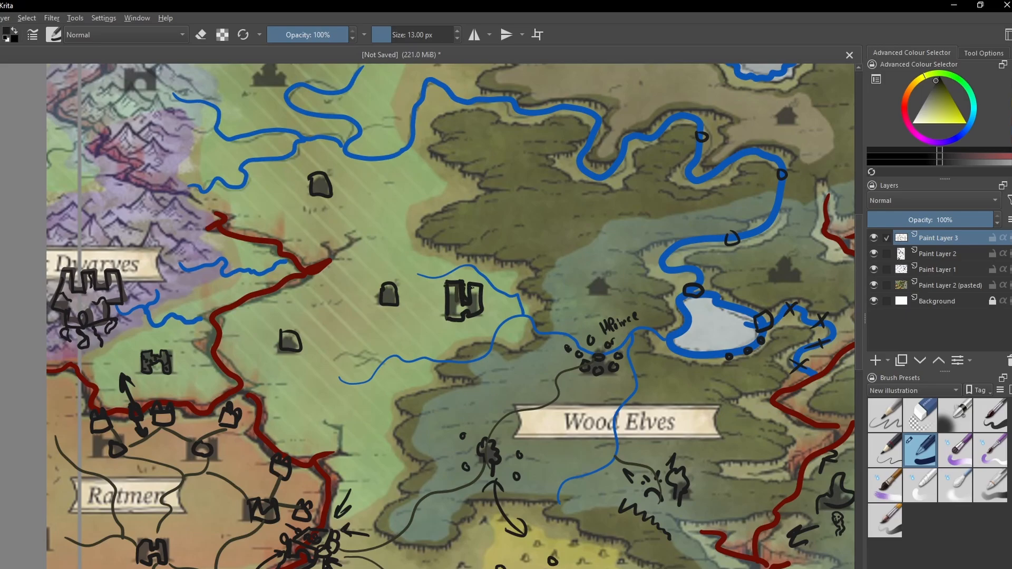
- Draw a dark road from the green region's castle through the middle house to the southwestern house
drag(442, 380, 463, 350)
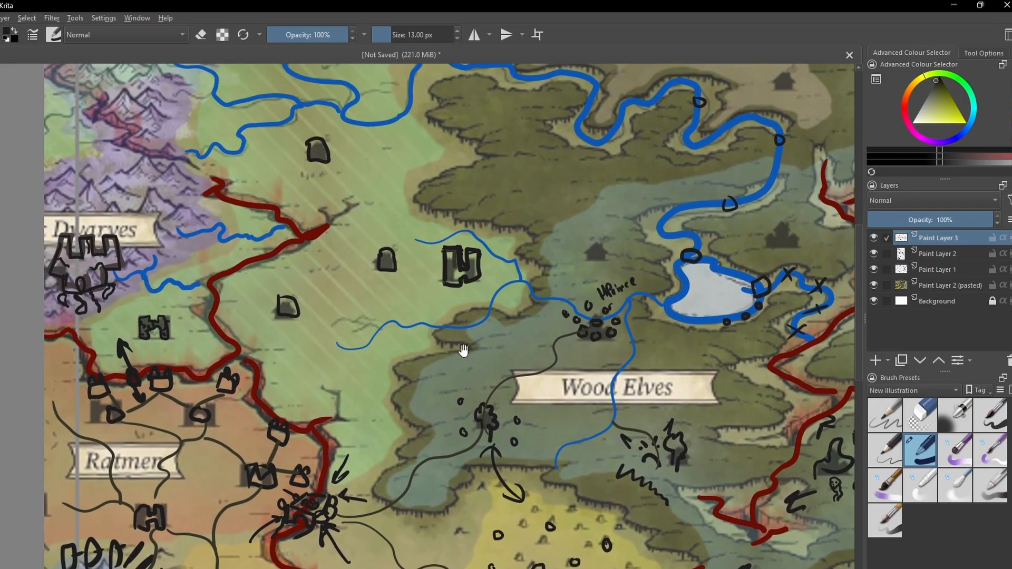
drag(407, 380, 395, 409)
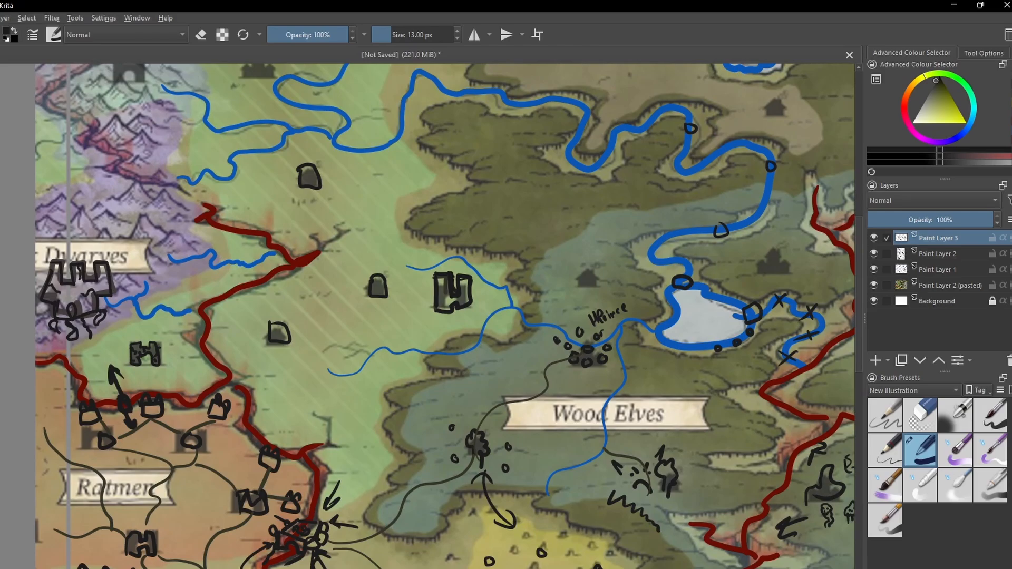
ctrl+click(479, 419)
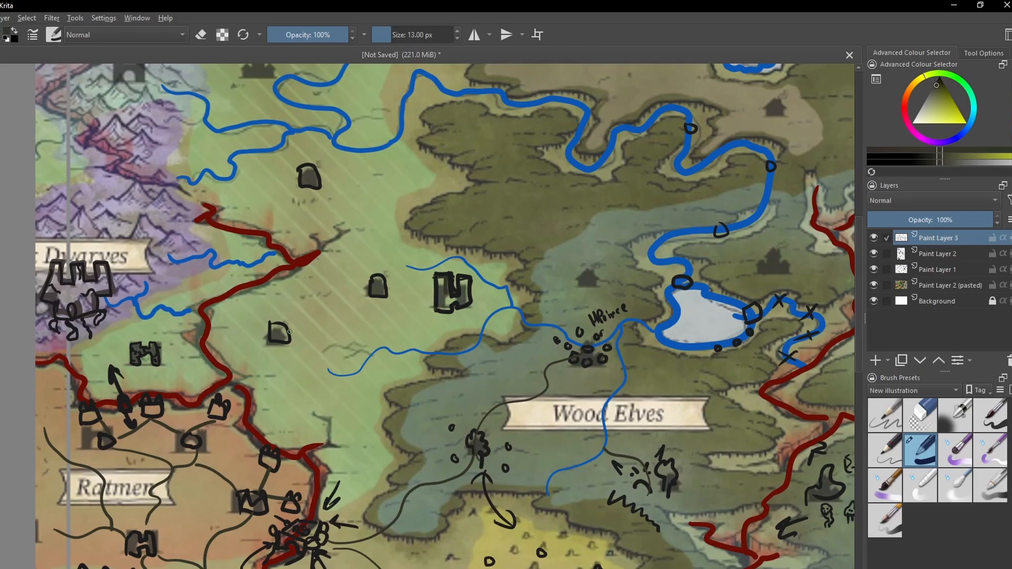
mouse_move(289, 327)
mouse_down()
mouse_move(339, 295)
mouse_move(420, 289)
mouse_up()
key(ctrl+z)
mouse_move(435, 288)
mouse_down()
mouse_move(389, 287)
mouse_move(292, 333)
mouse_up()
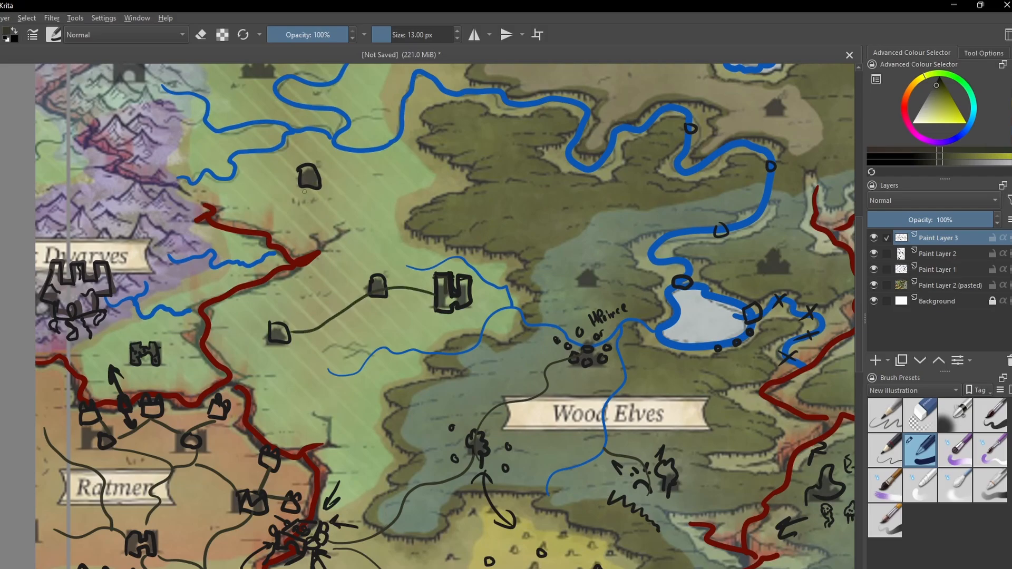
- Draw a short dark road curving north from the southwestern house and another from the northern house down to the red rift
mouse_move(308, 187)
mouse_down()
mouse_move(277, 232)
mouse_move(303, 253)
mouse_move(329, 240)
mouse_move(323, 259)
mouse_move(274, 296)
mouse_up()
key(ctrl+z)
mouse_move(276, 320)
mouse_down()
mouse_move(269, 296)
mouse_move(294, 273)
mouse_up()
key(ctrl+z)
mouse_move(273, 321)
mouse_down()
mouse_move(258, 306)
mouse_move(263, 289)
mouse_up()
drag(312, 190, 284, 248)
- Hide the pasted map layer to examine the annotations on their own, and show it again
drag(307, 318, 339, 252)
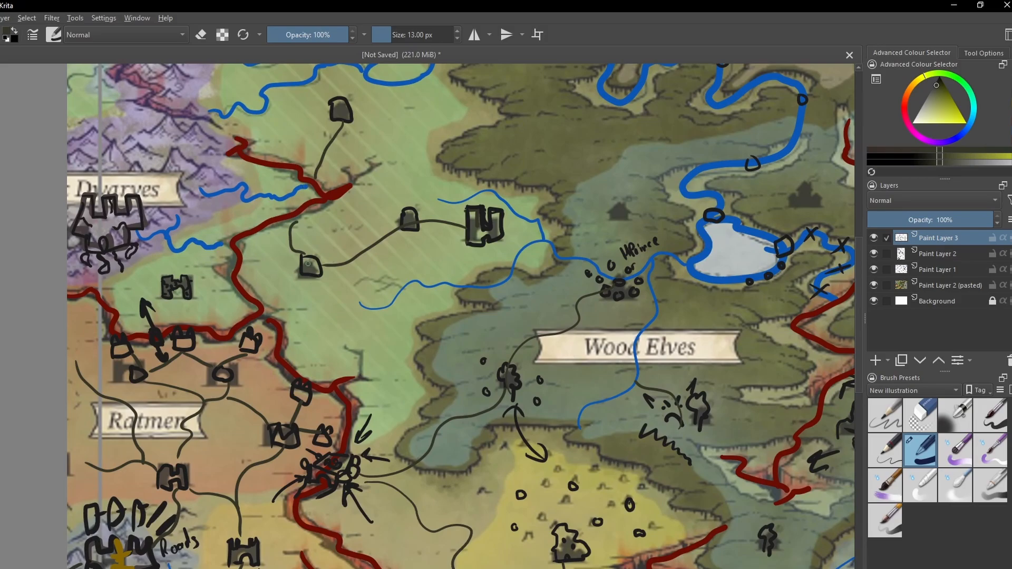
mouse_move(332, 326)
mouse_down()
mouse_move(307, 332)
mouse_move(295, 277)
mouse_move(314, 290)
mouse_move(303, 258)
mouse_up()
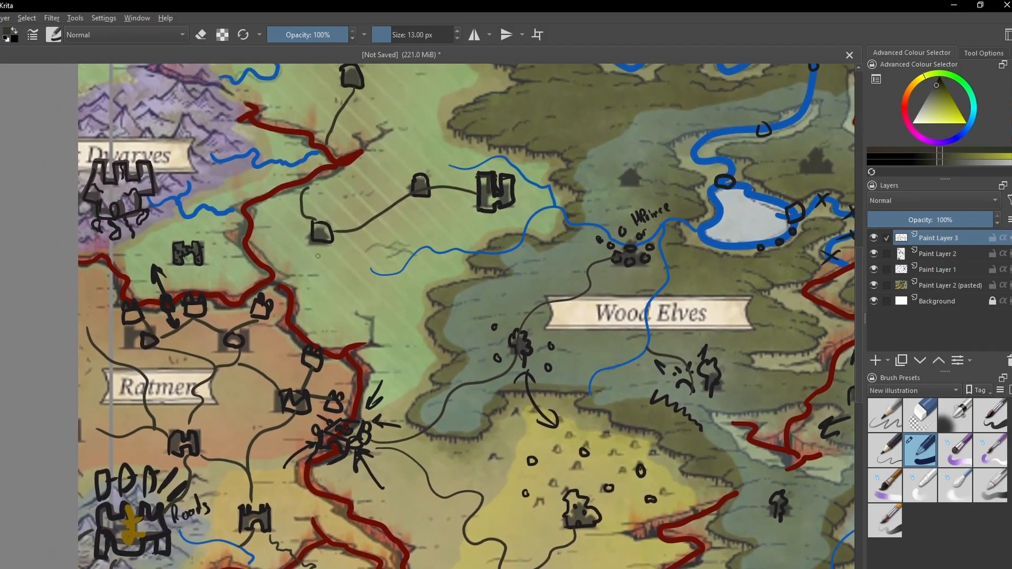
scroll(318, 217, up, 5)
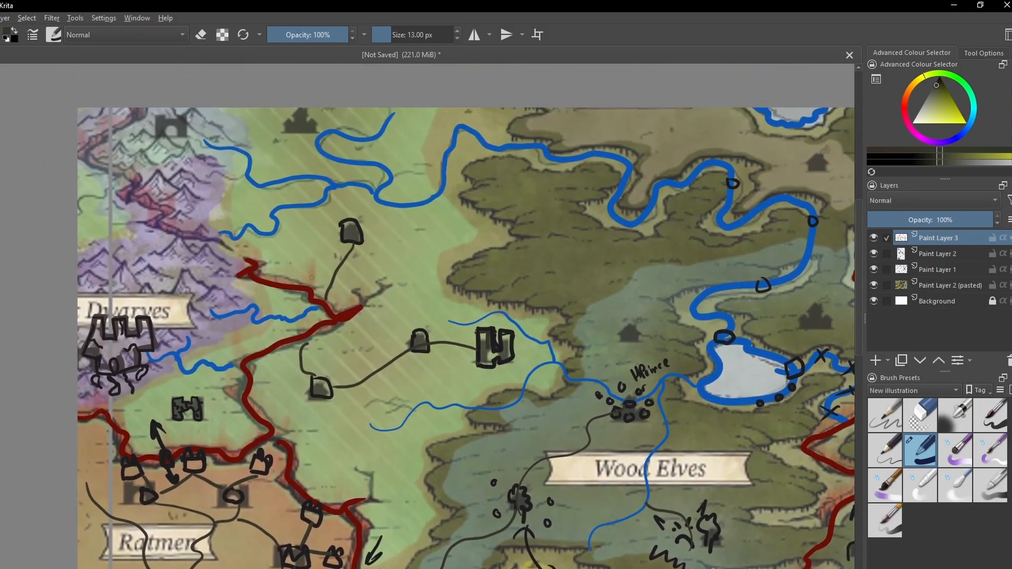
scroll(393, 239, down, 1)
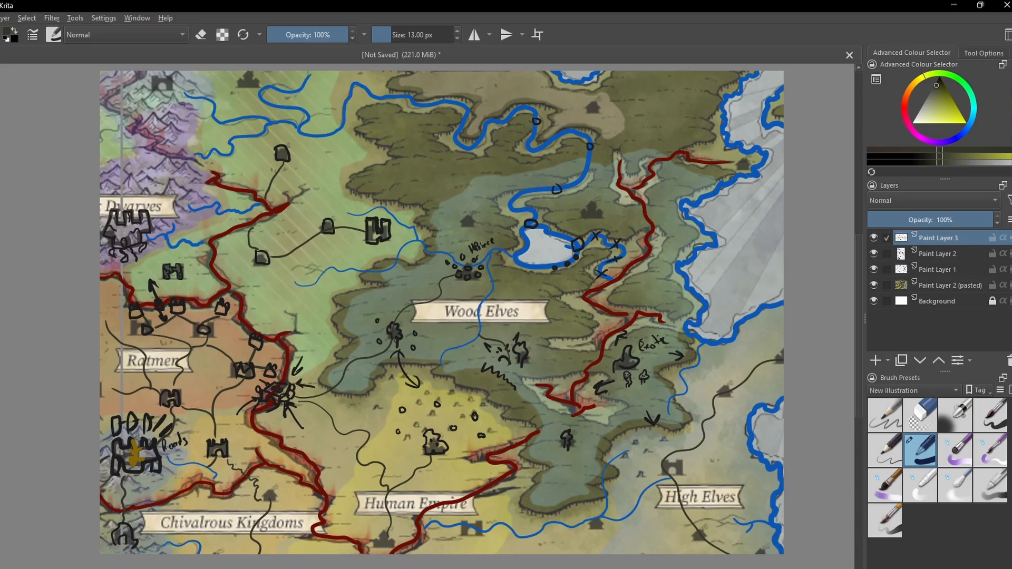
click(874, 285)
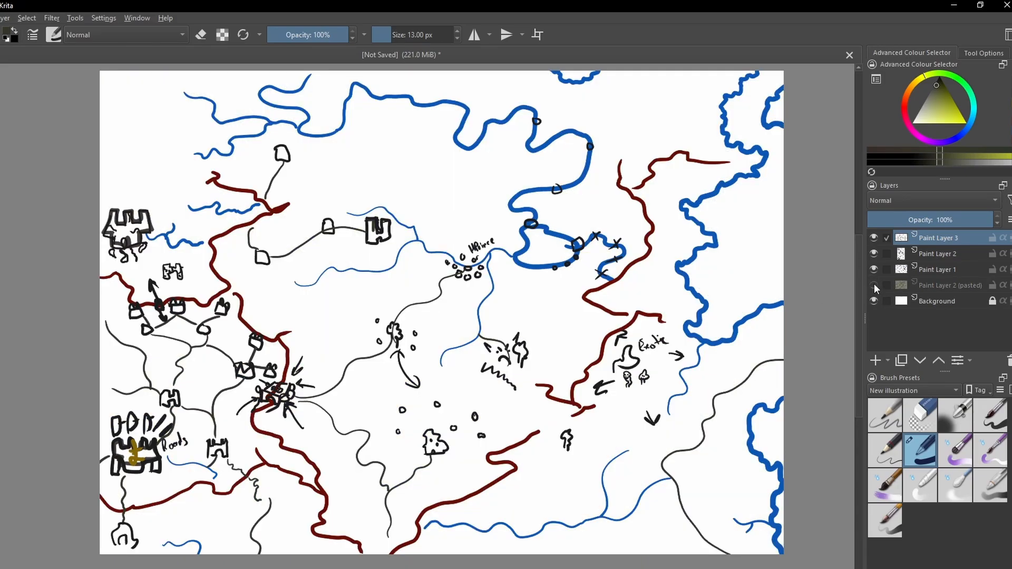
mouse_move(874, 283)
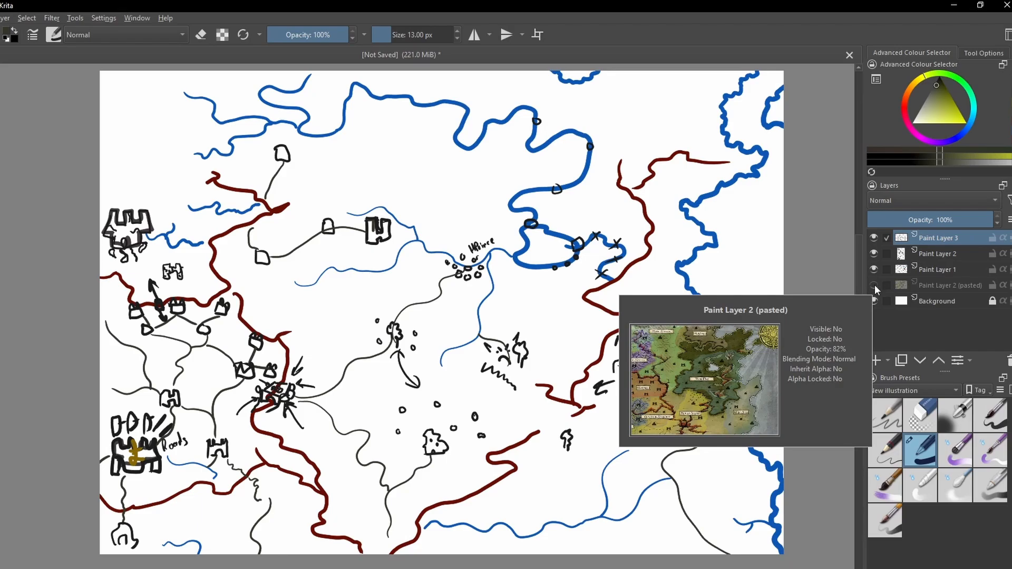
click(873, 285)
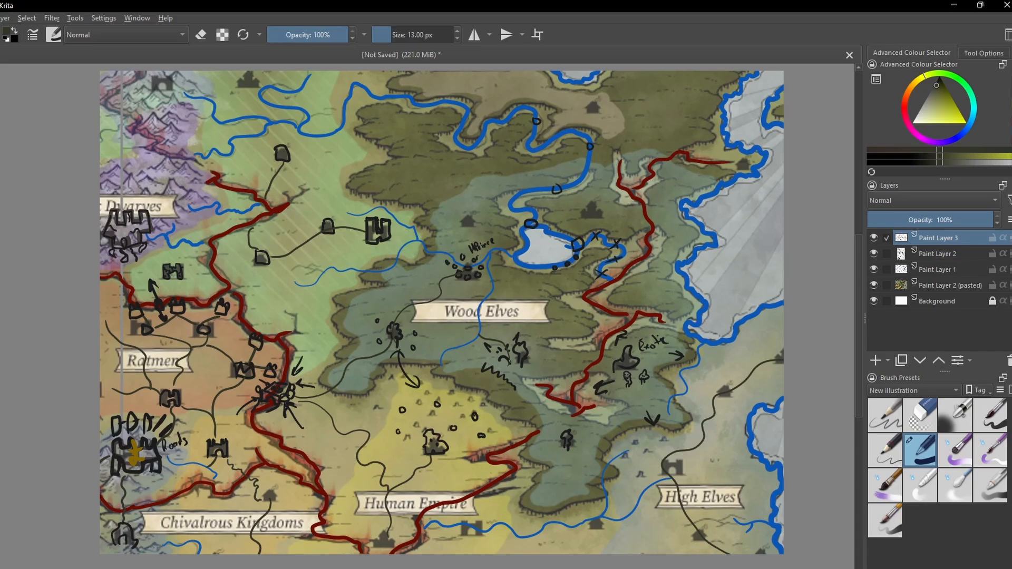
- Examine the annotated Wood Elves forest and its surroundings between the rift bridge and the lake
key(ctrl+plus)
key(ctrl+plus)
drag(526, 338, 534, 379)
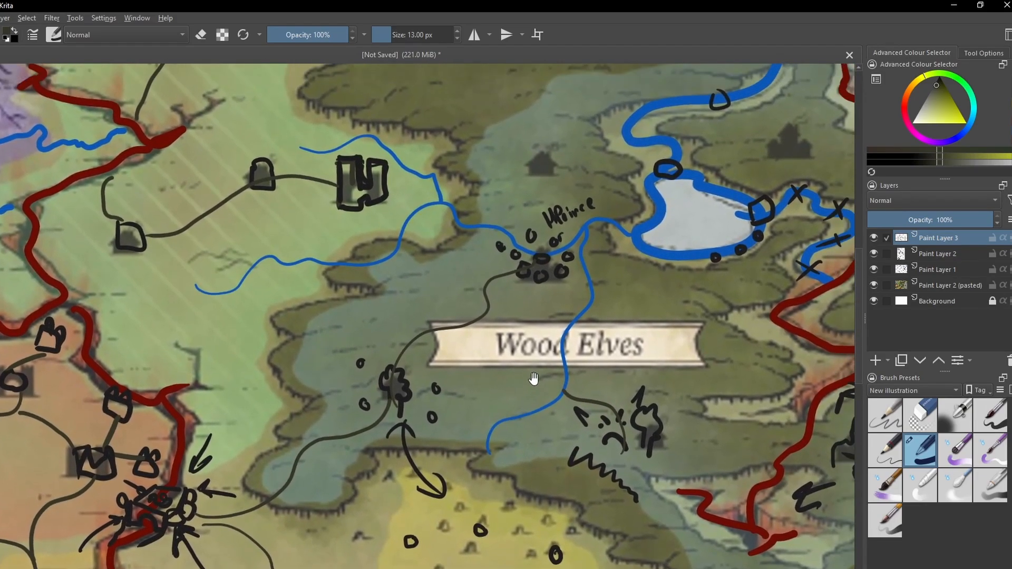
key(ctrl+minus)
mouse_move(484, 413)
mouse_down()
mouse_move(517, 390)
mouse_move(481, 421)
mouse_move(515, 379)
mouse_move(492, 339)
mouse_move(396, 428)
mouse_move(476, 421)
mouse_move(452, 429)
mouse_move(445, 402)
mouse_move(466, 387)
mouse_up()
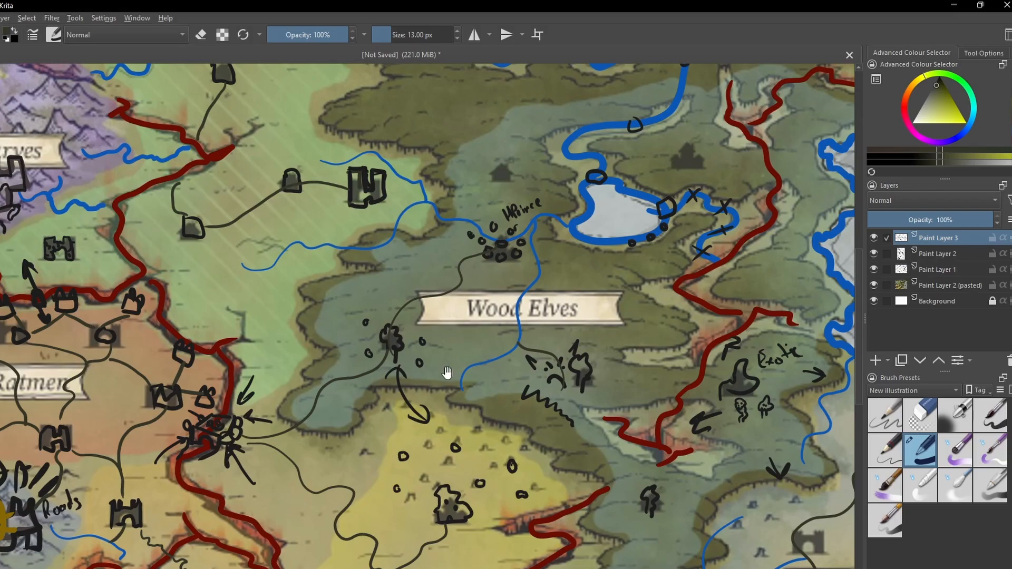
drag(445, 373, 407, 409)
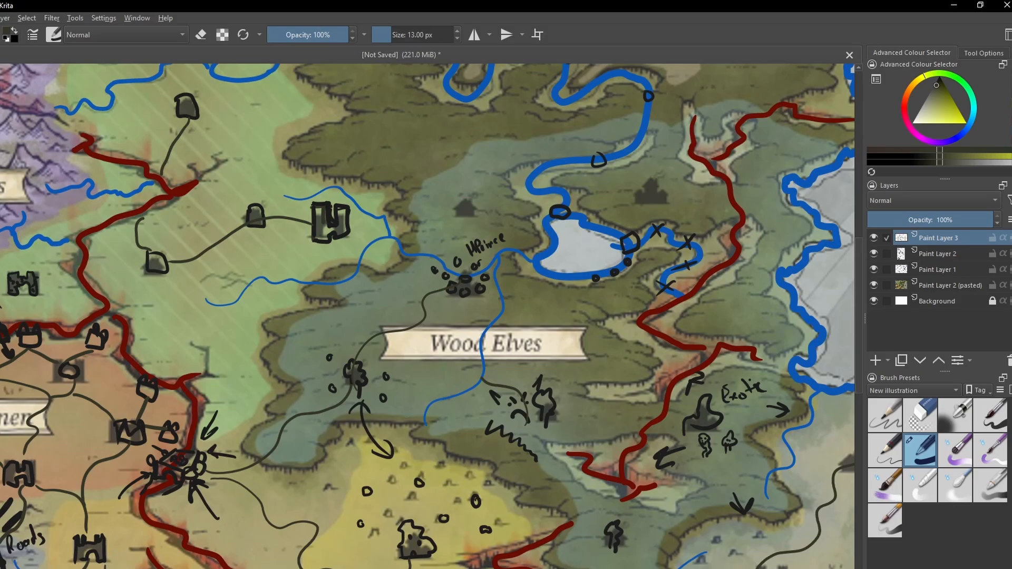
drag(329, 493, 384, 435)
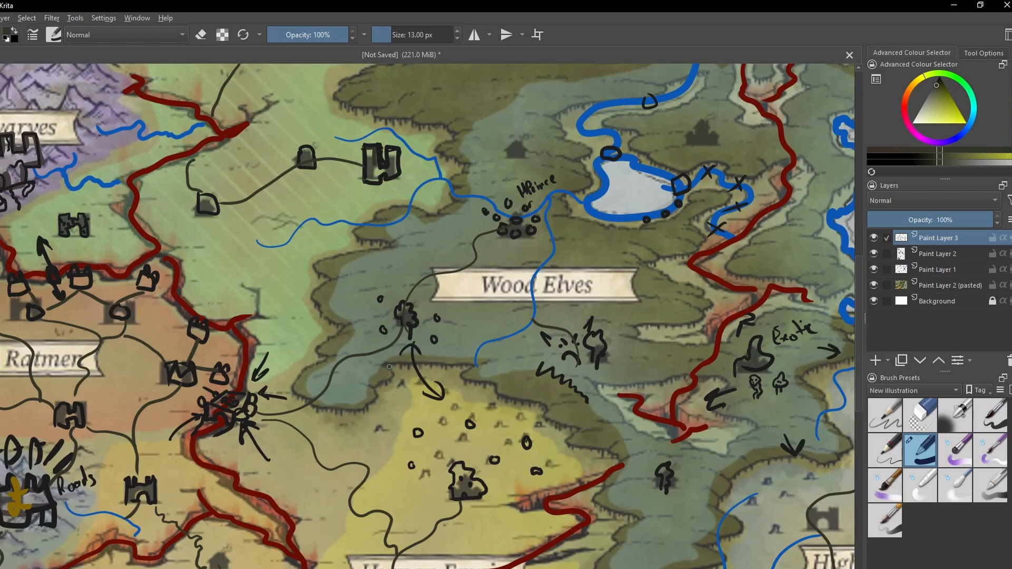
drag(448, 345, 528, 321)
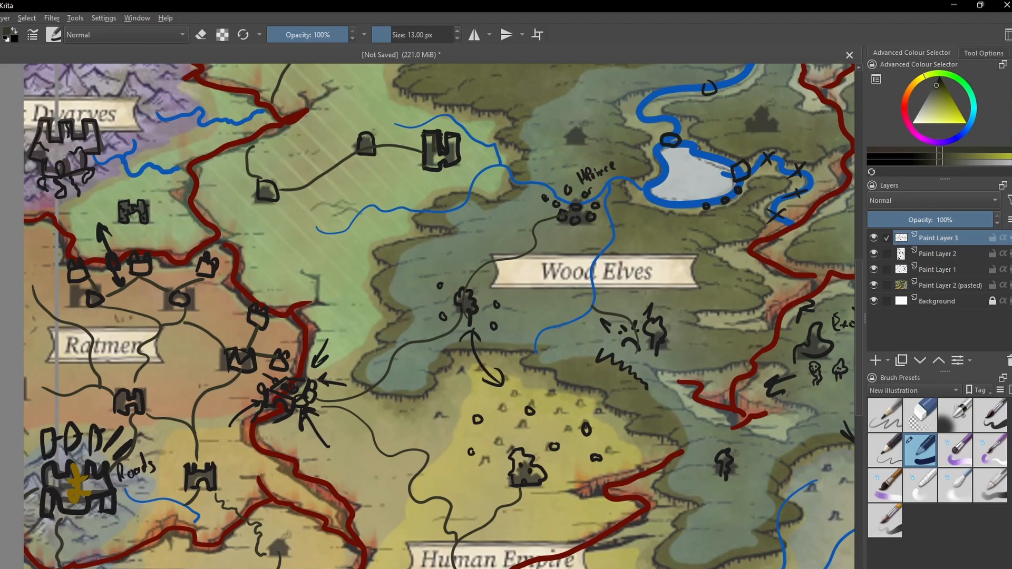
drag(518, 346, 434, 355)
- Change the brush colour to a medium bluish green for the Wood Elves area around the river settlement
scroll(434, 355, up, 2)
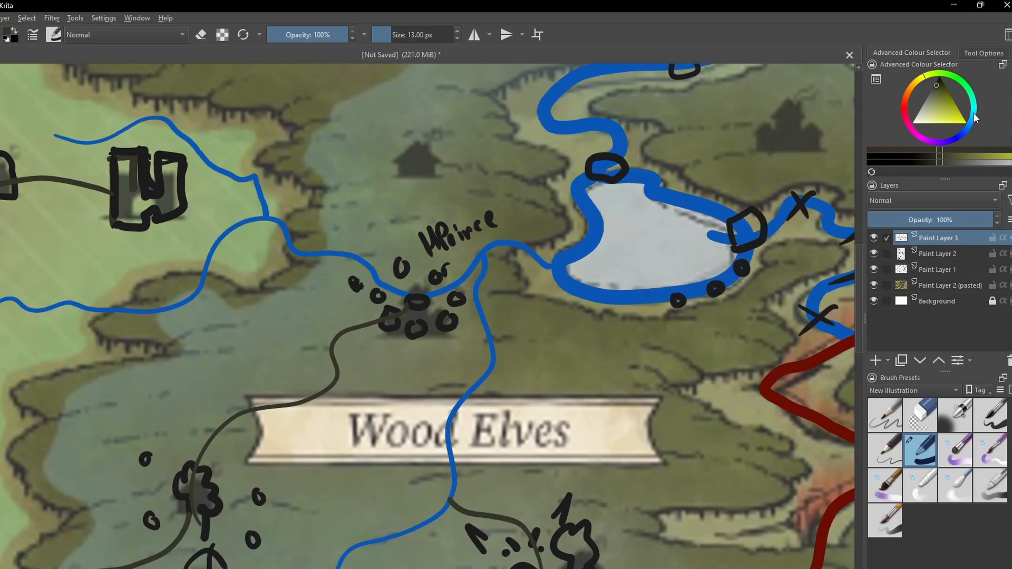
click(971, 93)
click(953, 106)
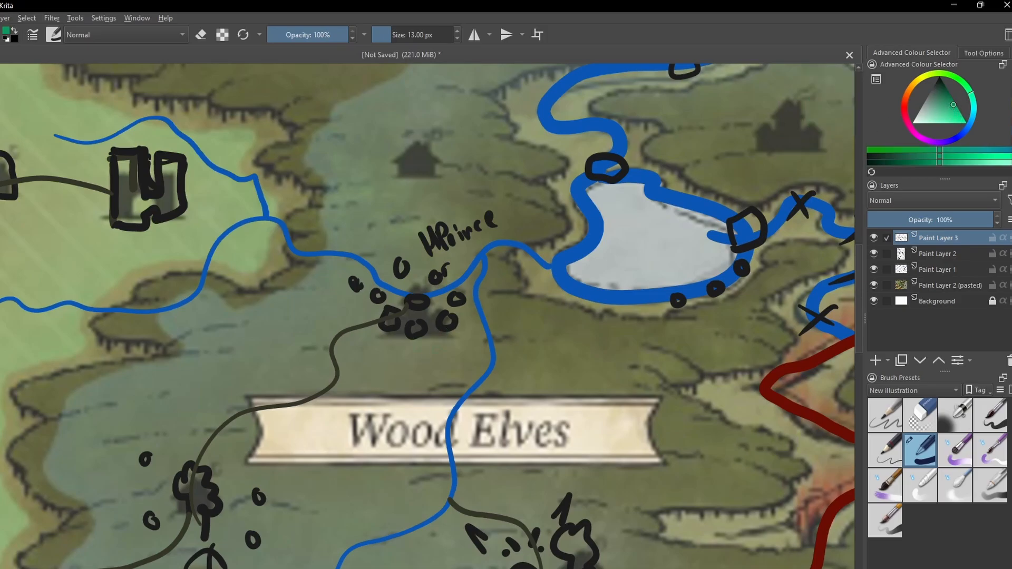
mouse_move(447, 366)
mouse_down()
mouse_move(409, 354)
mouse_move(381, 398)
mouse_up()
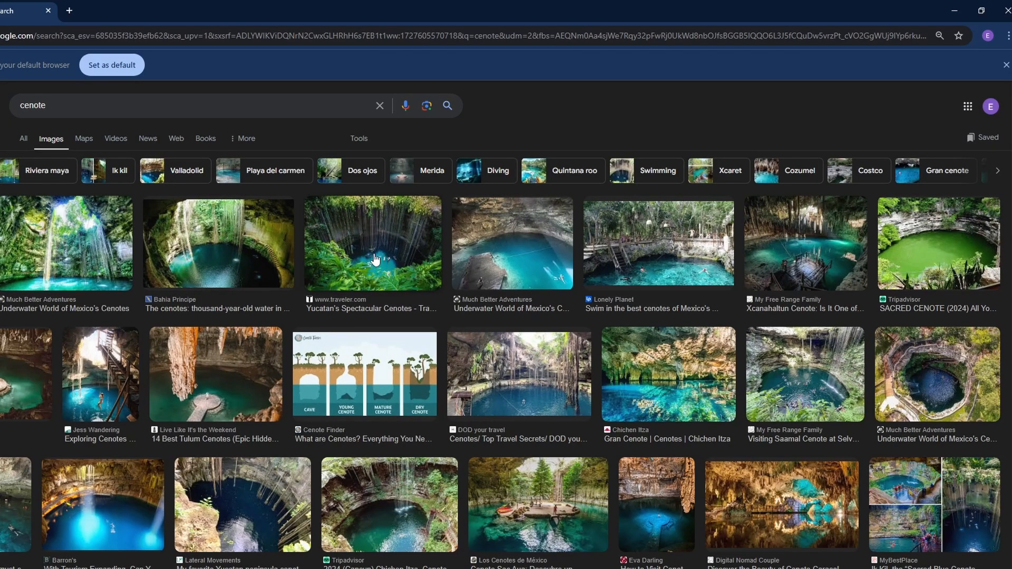
- Switch to the browser and examine the Google Images results for "cenote" as visual reference
scroll(375, 259, down, 1)
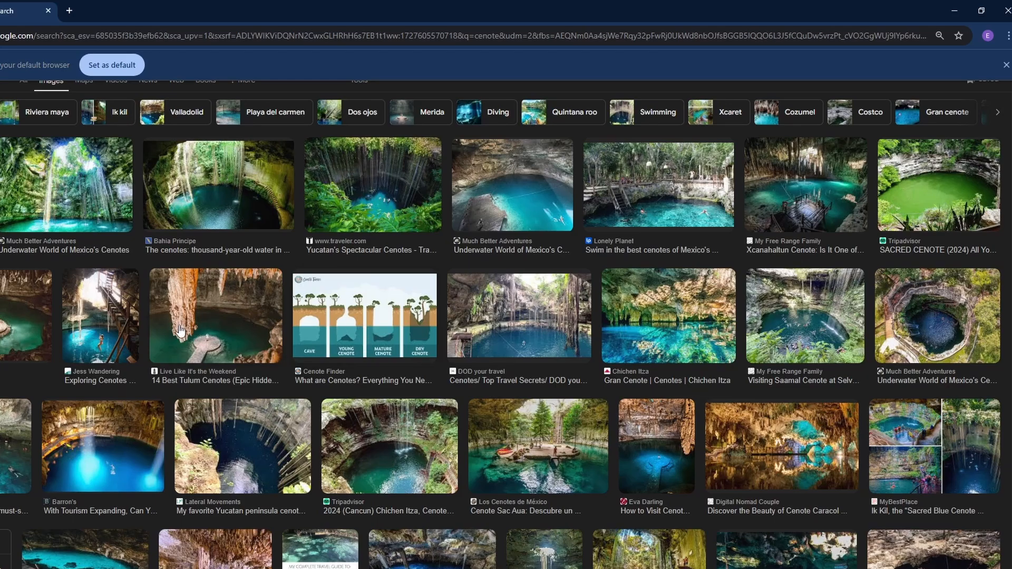
- Preview the Tulum and Yucatan cenote photos as visual reference, and return to the map in Krita
click(216, 329)
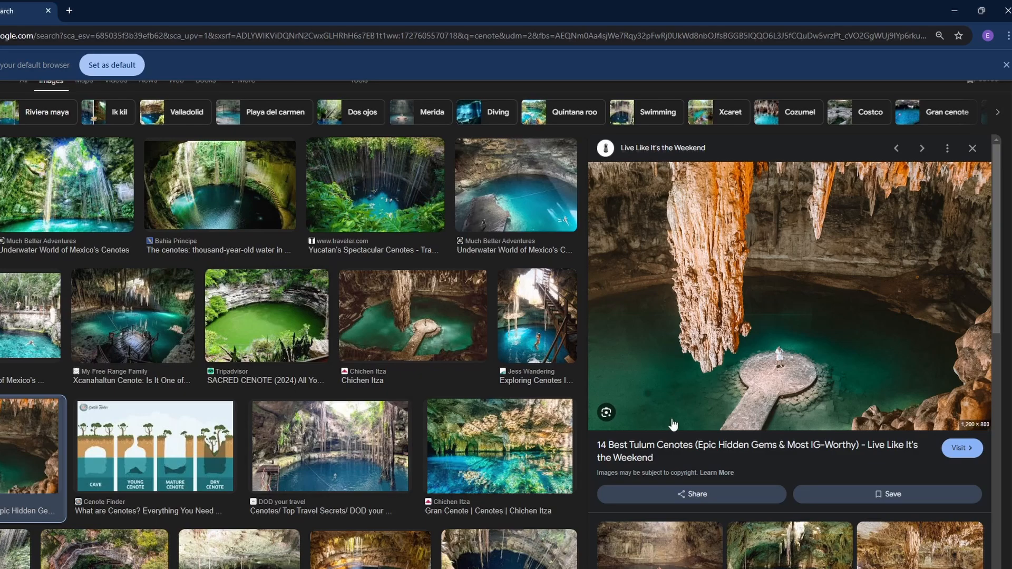
scroll(196, 434, down, 2)
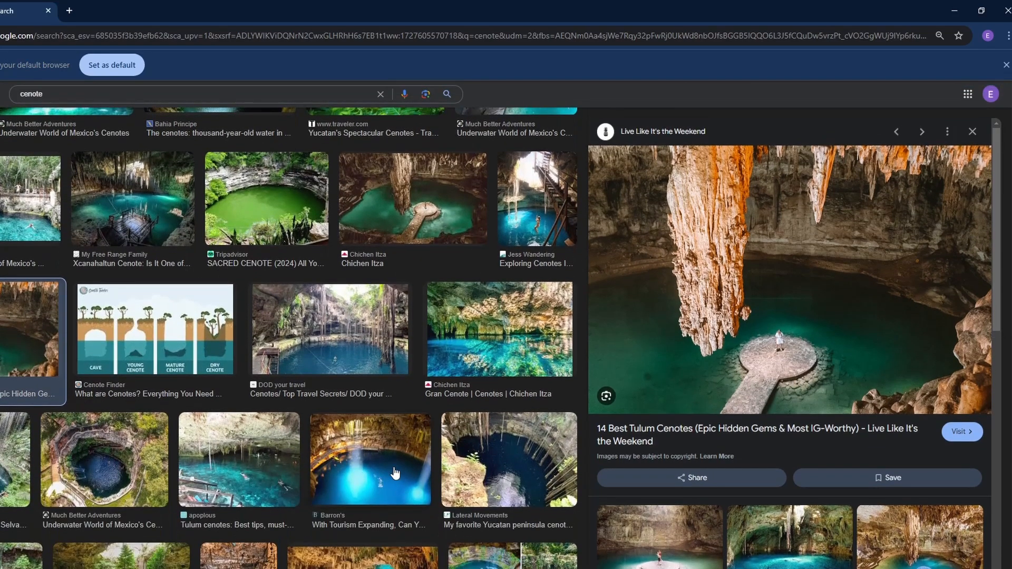
click(367, 471)
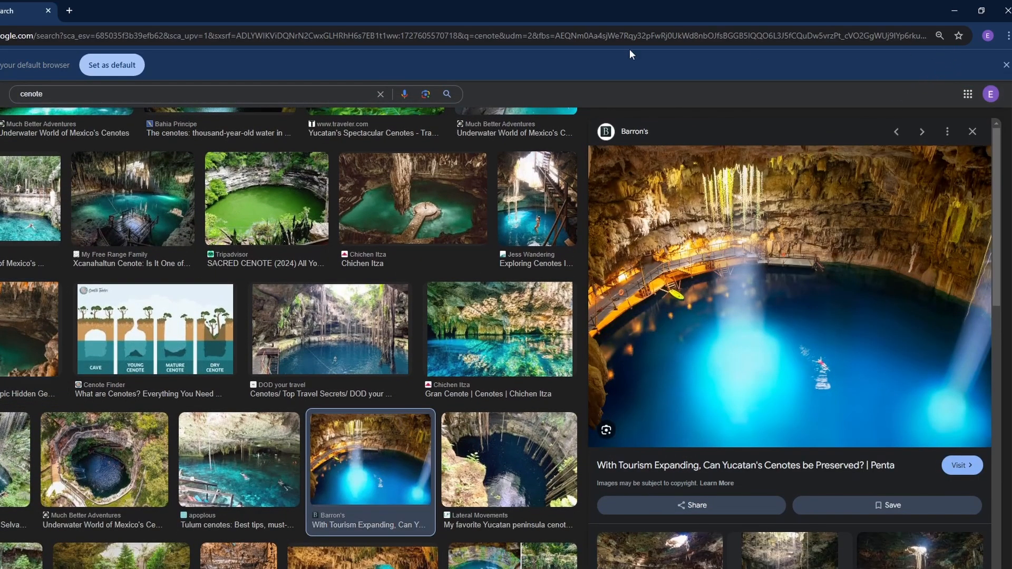
scroll(685, 90, down, 4)
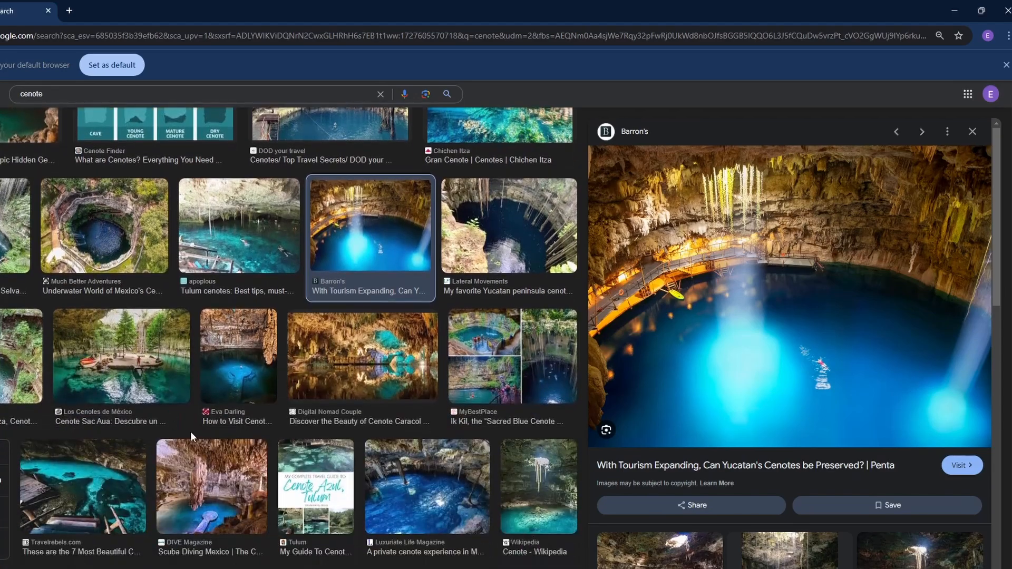
click(955, 11)
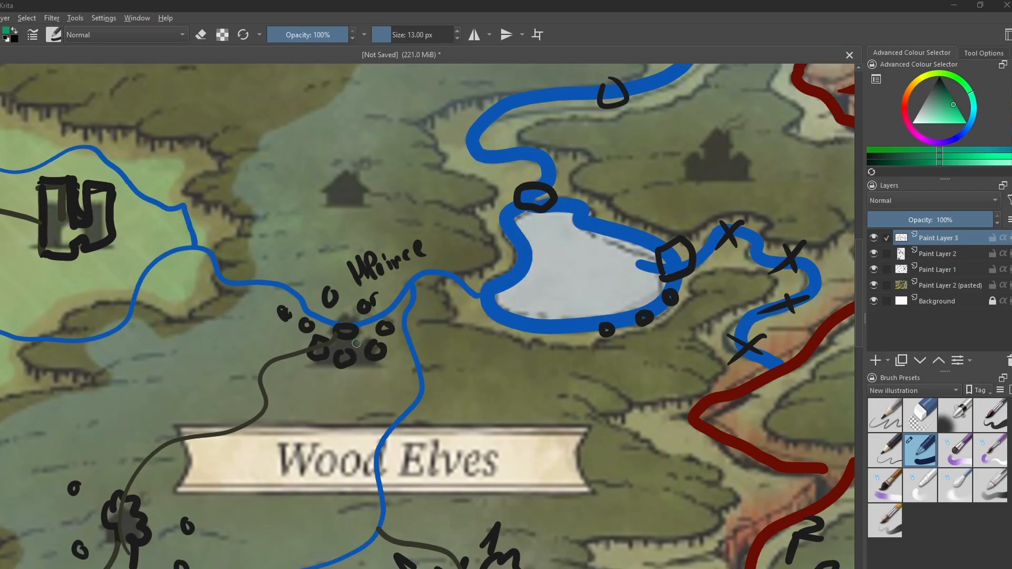
- Mark the houses of the Wood Elves river settlement with green dots and join them with short green lines
drag(356, 338, 379, 361)
drag(345, 363, 345, 369)
drag(315, 359, 316, 362)
drag(303, 324, 304, 330)
drag(391, 327, 326, 299)
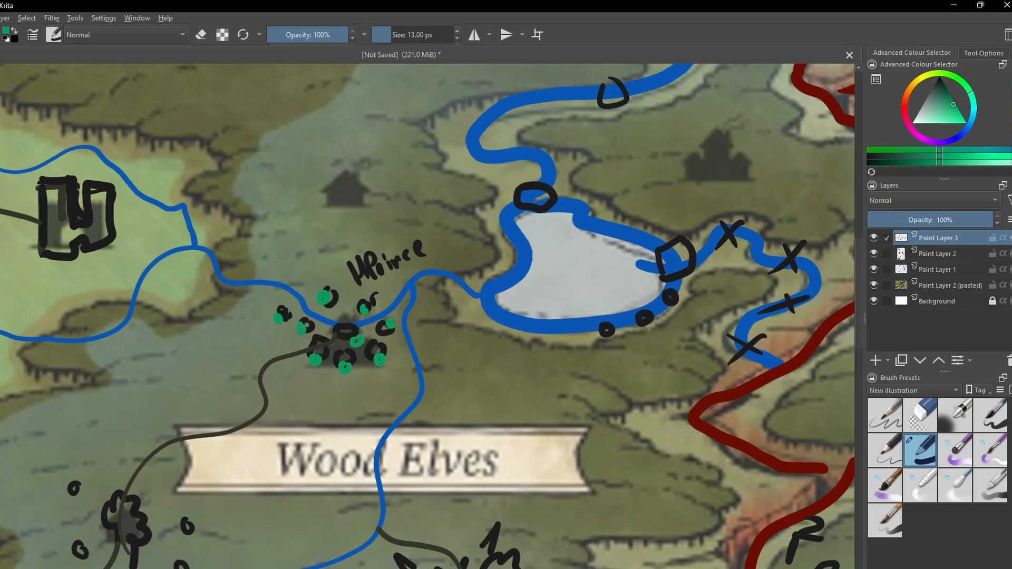
drag(303, 340, 315, 359)
mouse_move(337, 319)
mouse_down()
mouse_move(349, 330)
mouse_move(331, 322)
mouse_move(344, 366)
mouse_move(329, 355)
mouse_move(361, 344)
mouse_move(358, 332)
mouse_up()
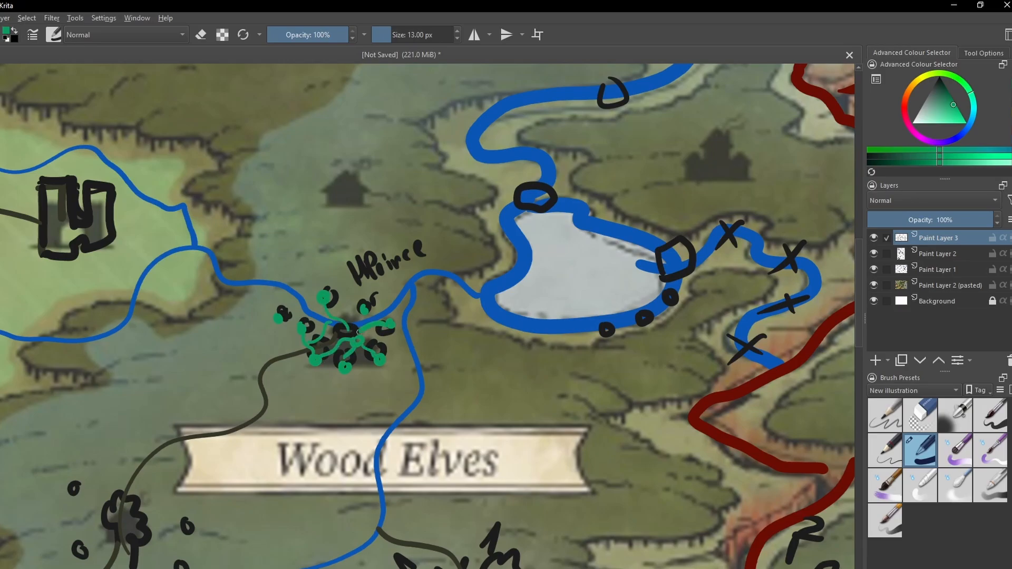
- Draw winding green paths from the river settlement to both tree settlements, with side branches to the river and the lake
drag(300, 422, 393, 296)
drag(421, 234, 414, 232)
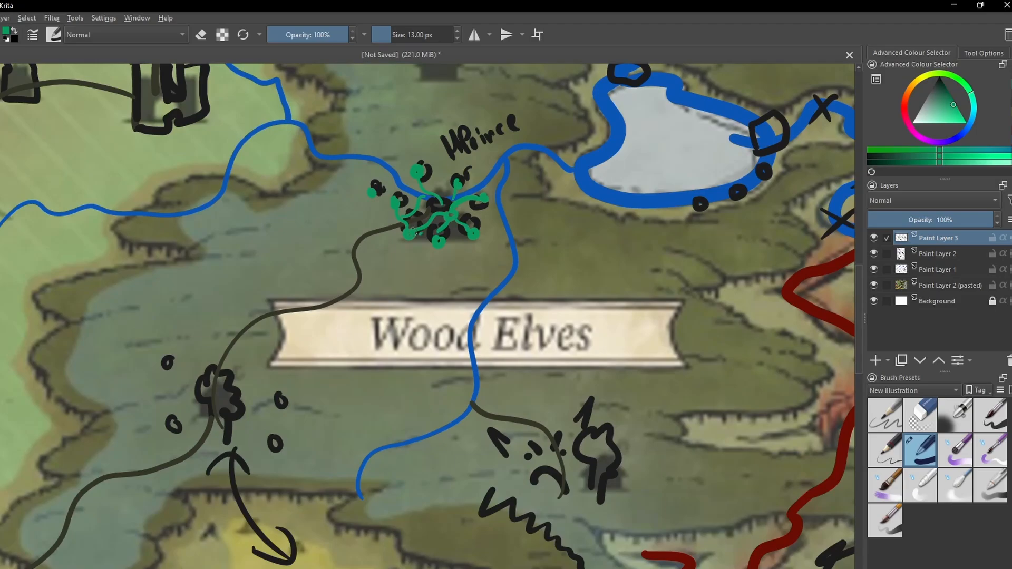
mouse_move(342, 249)
mouse_down()
mouse_move(263, 315)
mouse_move(224, 384)
mouse_up()
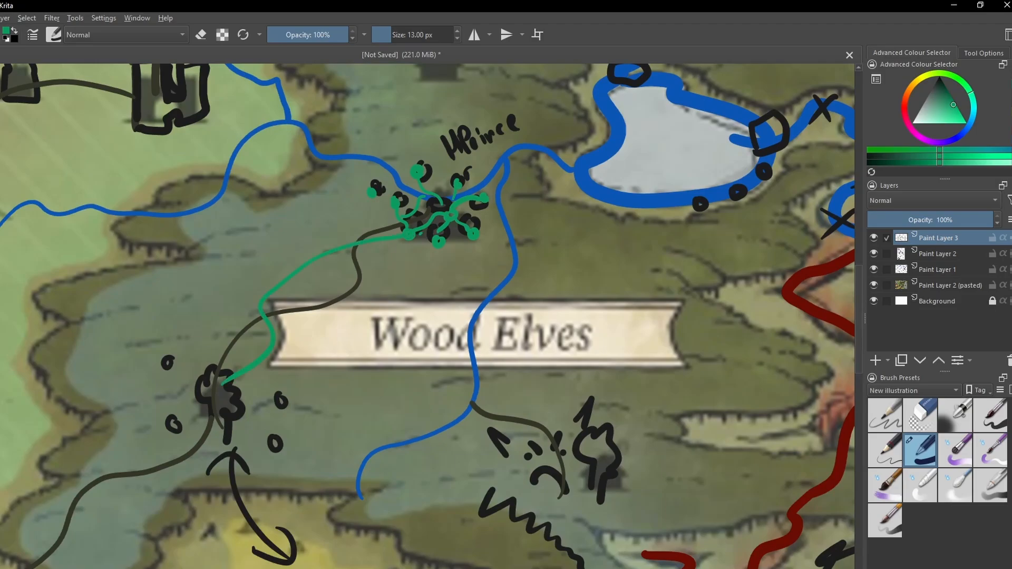
mouse_move(397, 232)
mouse_down()
mouse_move(443, 320)
mouse_move(575, 442)
mouse_up()
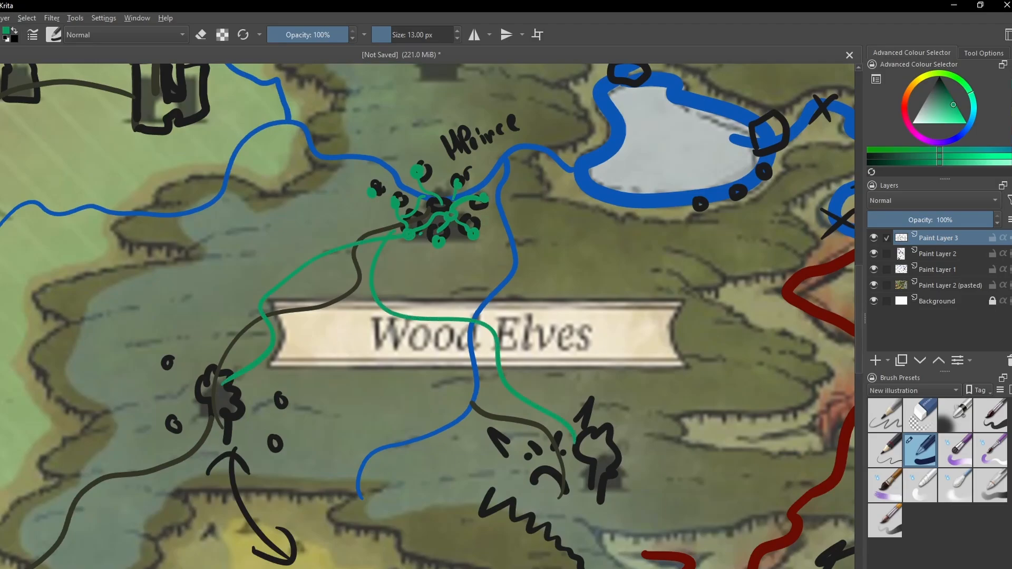
mouse_move(480, 200)
mouse_down()
mouse_move(506, 308)
mouse_move(487, 343)
mouse_up()
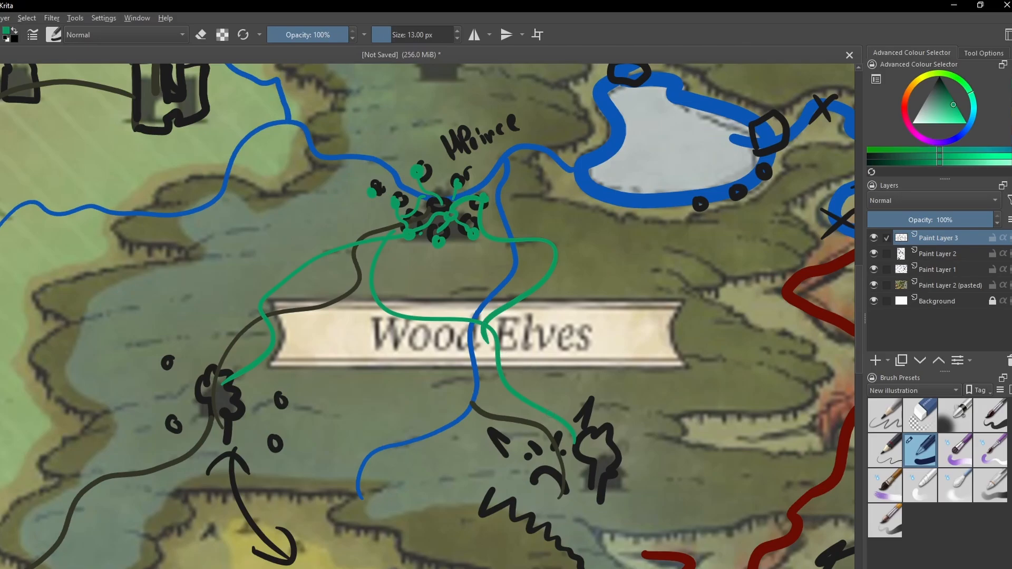
mouse_move(556, 277)
mouse_down()
mouse_move(704, 357)
mouse_move(622, 410)
mouse_up()
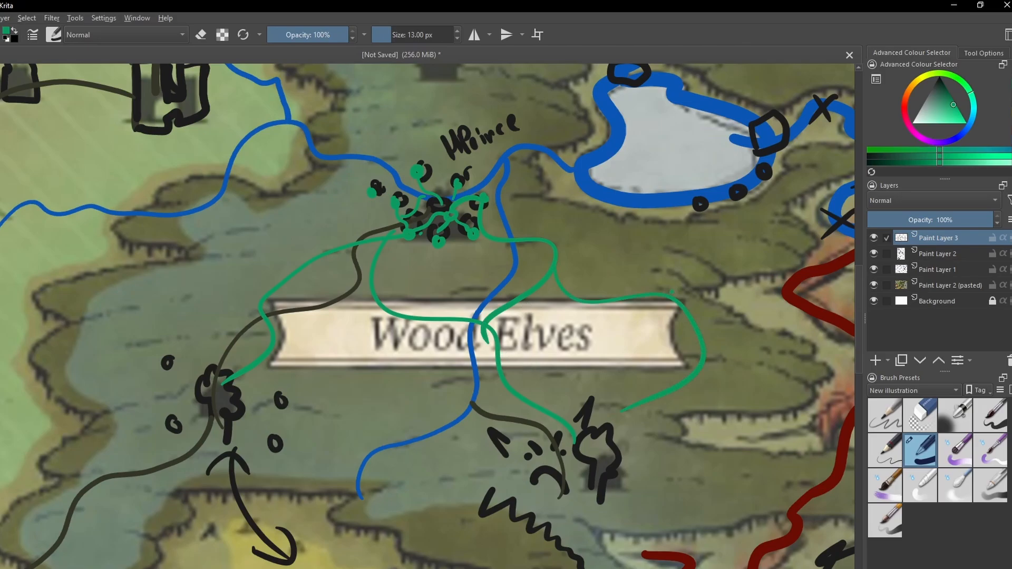
mouse_move(671, 291)
mouse_down()
mouse_move(661, 197)
mouse_move(672, 175)
mouse_up()
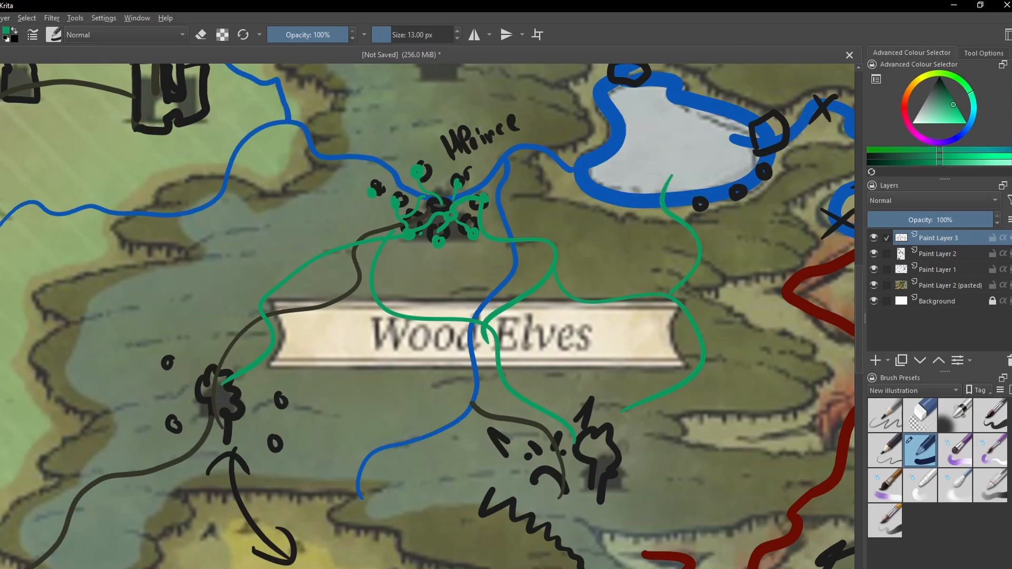
- Add small green circles along the forest edge south of the western tree settlement and one in the yellow field
key(minus)
drag(457, 404, 348, 459)
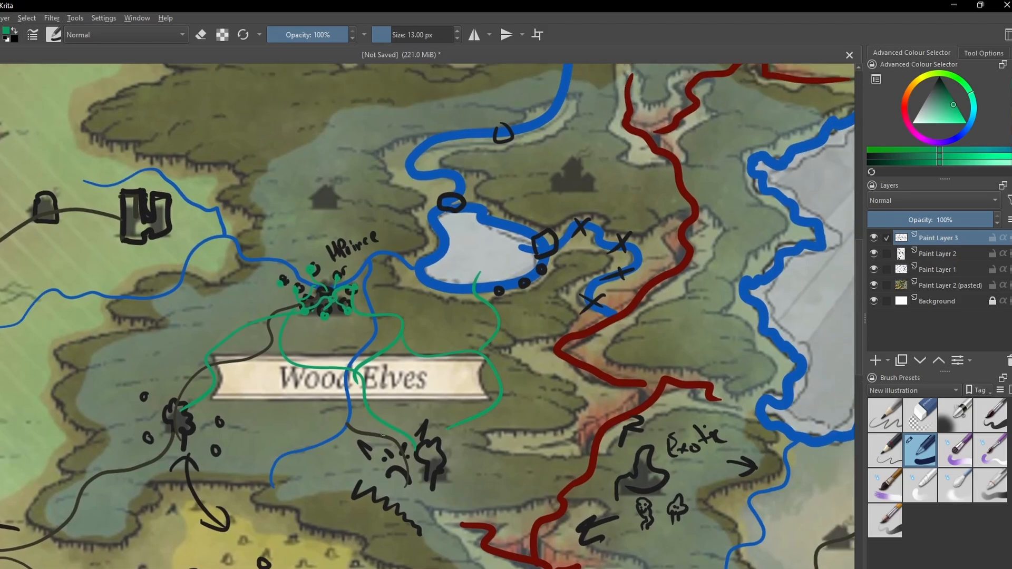
drag(263, 439, 510, 395)
key(plus)
drag(385, 450, 325, 326)
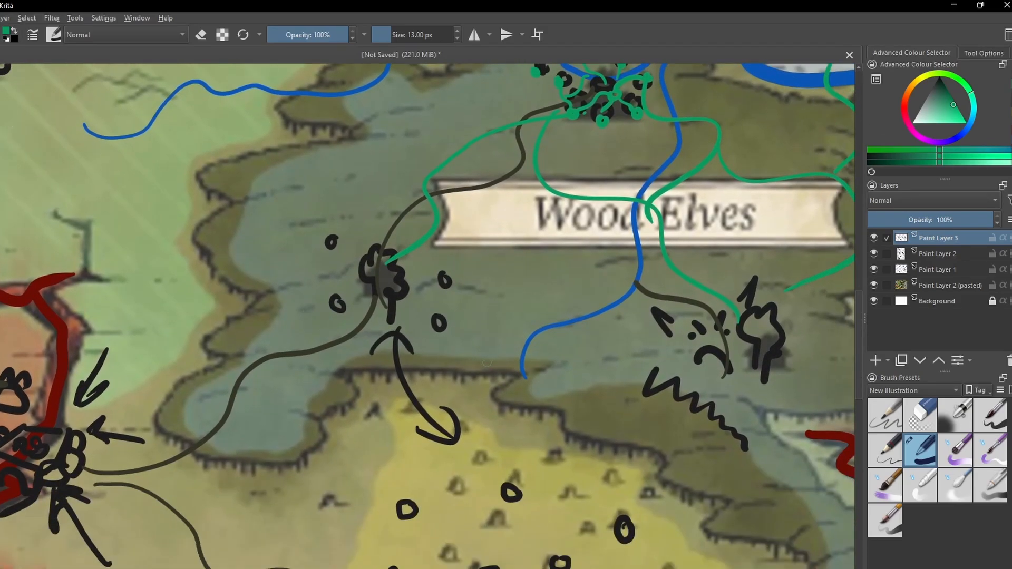
key(plus)
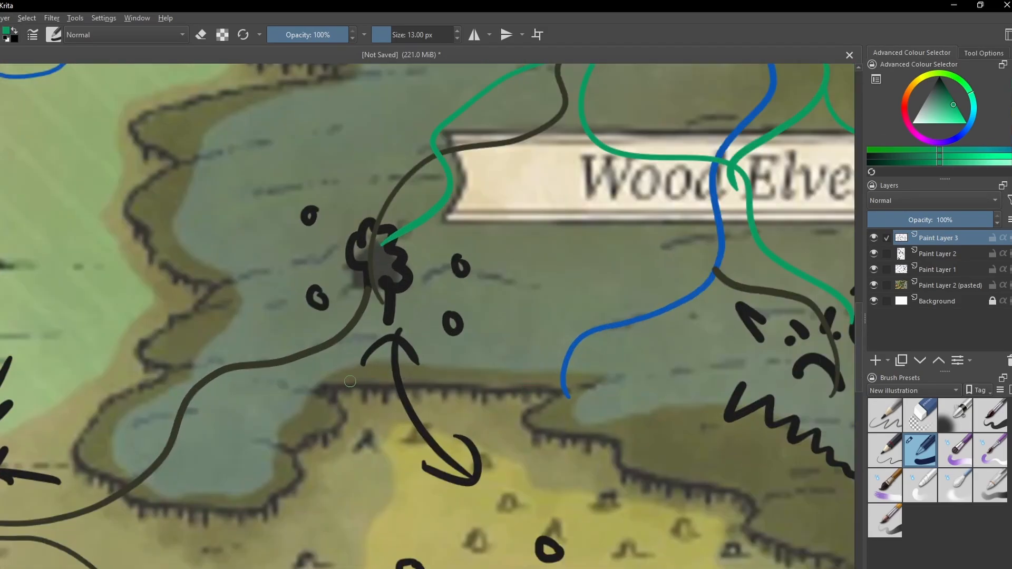
drag(343, 399, 373, 355)
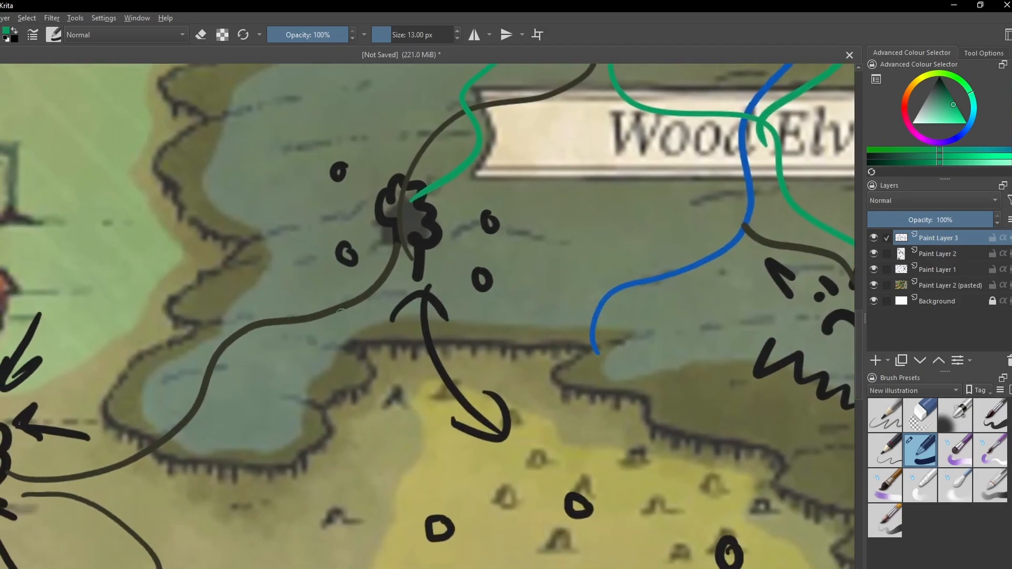
click(471, 323)
click(298, 393)
drag(565, 472, 387, 386)
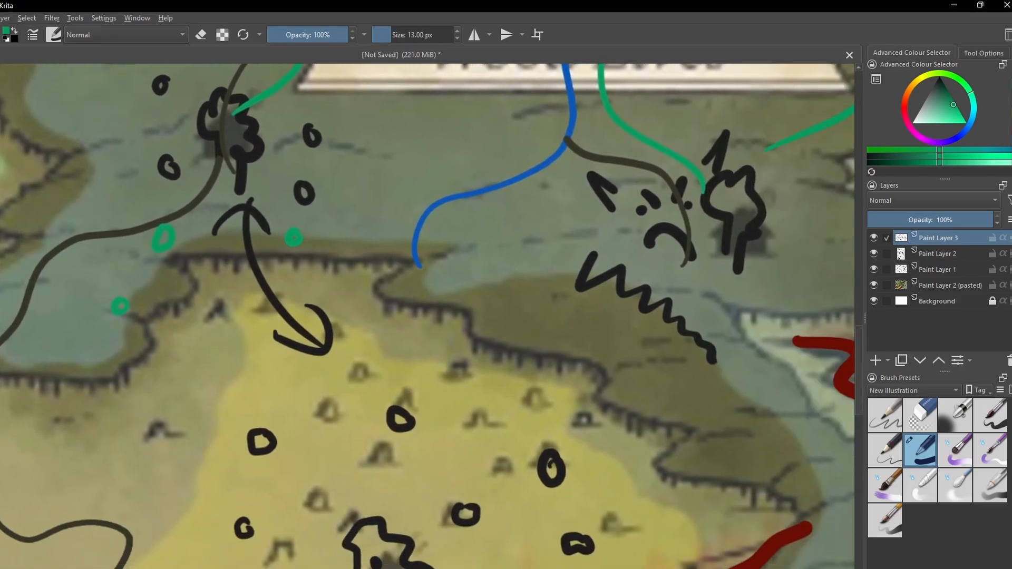
click(361, 414)
- Examine the green circle between the mounds of the yellow field up close and within its surroundings
key(minus)
key(minus)
drag(427, 405, 333, 346)
key(plus)
key(plus)
key(plus)
key(plus)
key(plus)
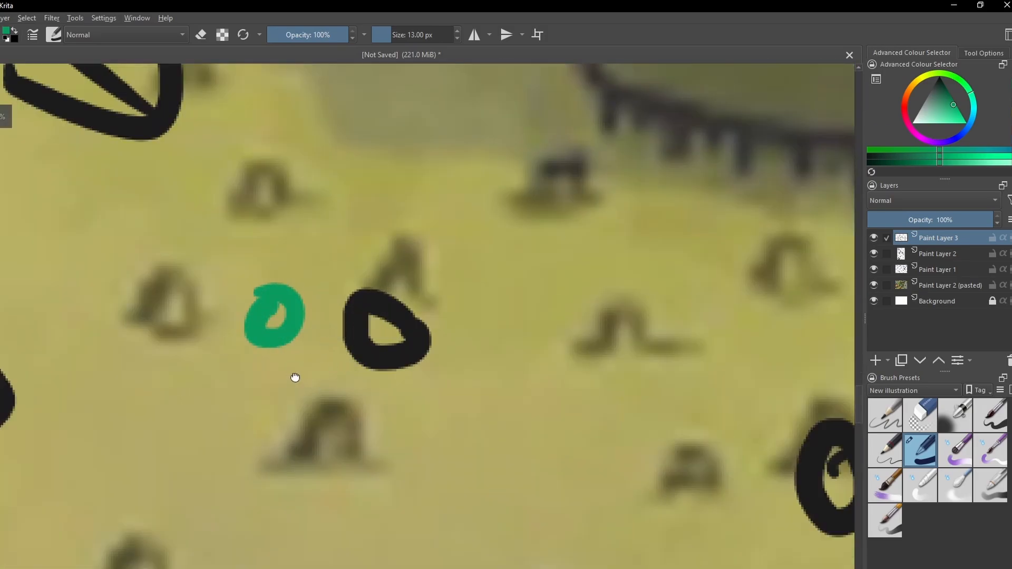
drag(294, 377, 391, 379)
key(plus)
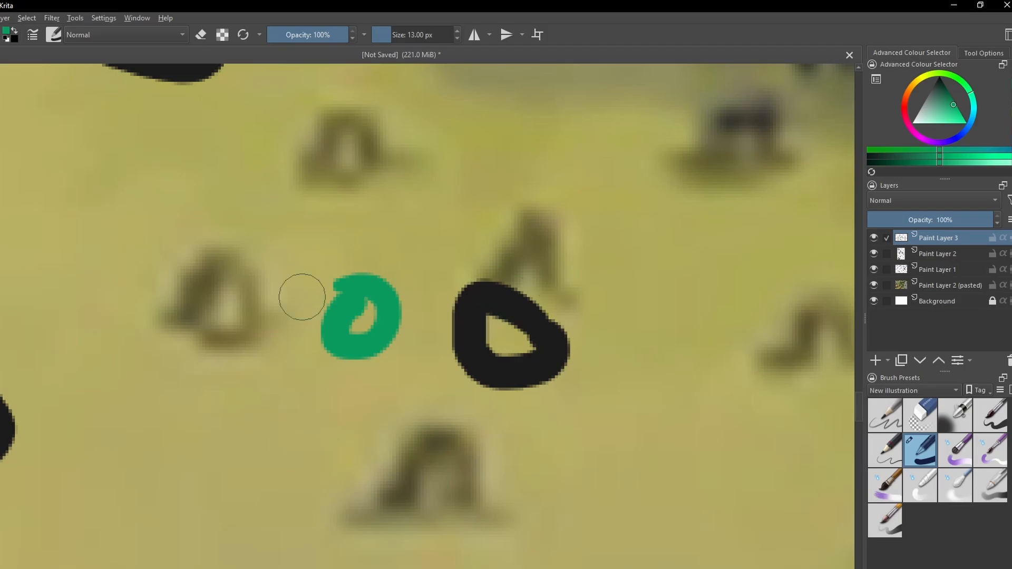
key(minus)
key(minus)
key(minus)
key(minus)
key(minus)
key(minus)
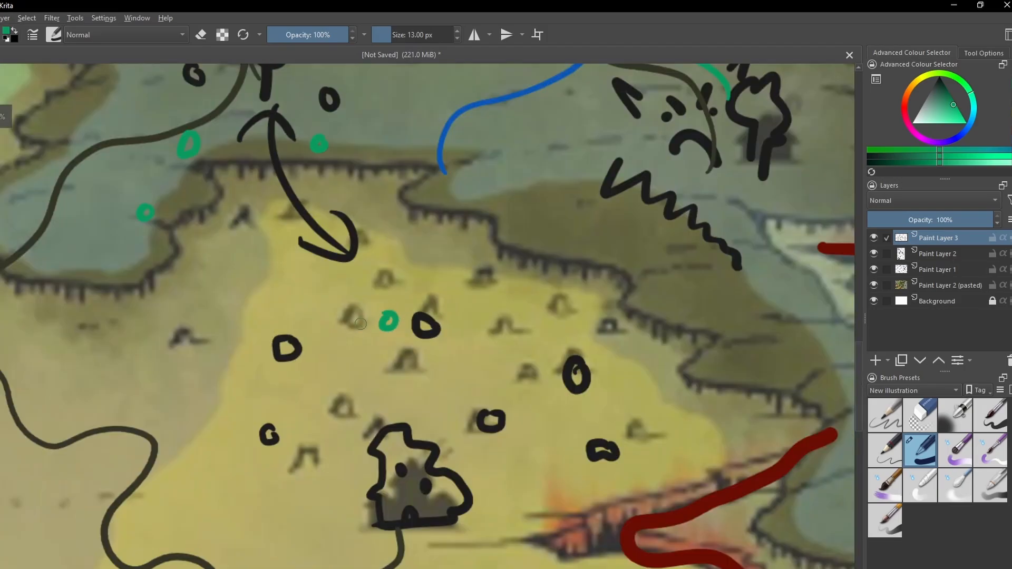
drag(350, 300, 403, 405)
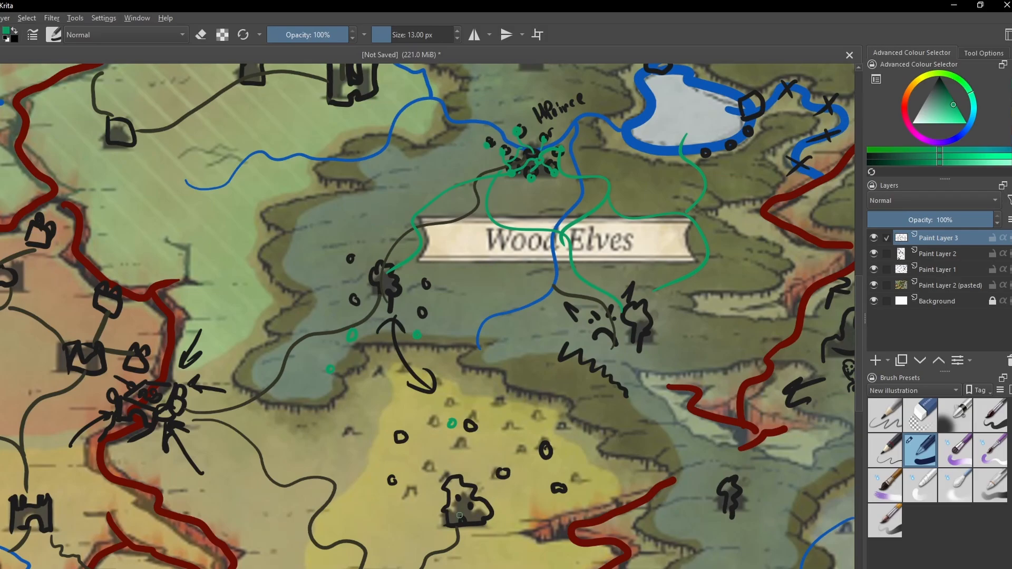
- Change the brush colour to dark brown and outline the area around the forest settlement labelled Exotic
scroll(597, 366, up, 1)
drag(597, 366, 386, 446)
scroll(386, 446, up, 1)
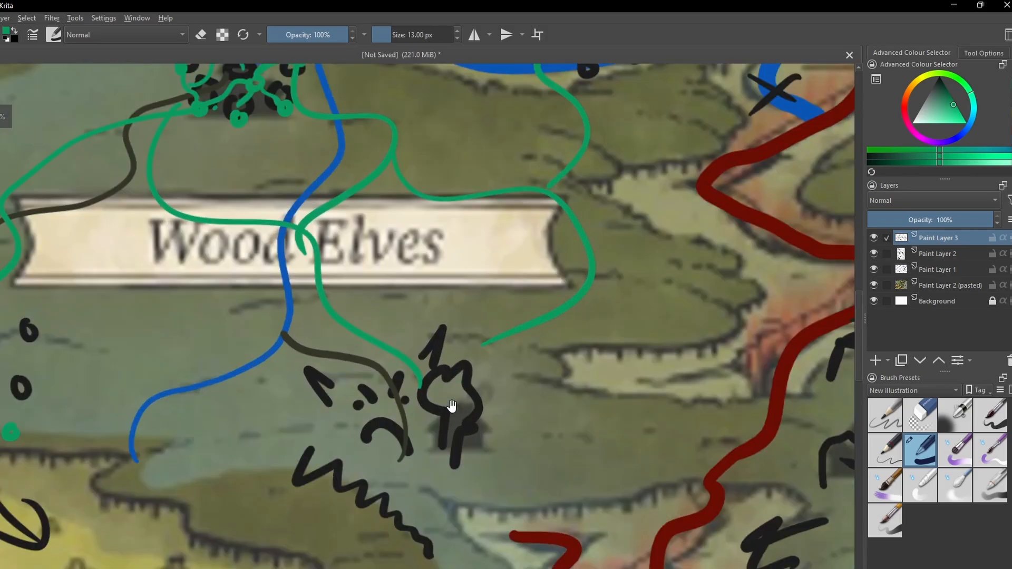
drag(452, 406, 444, 306)
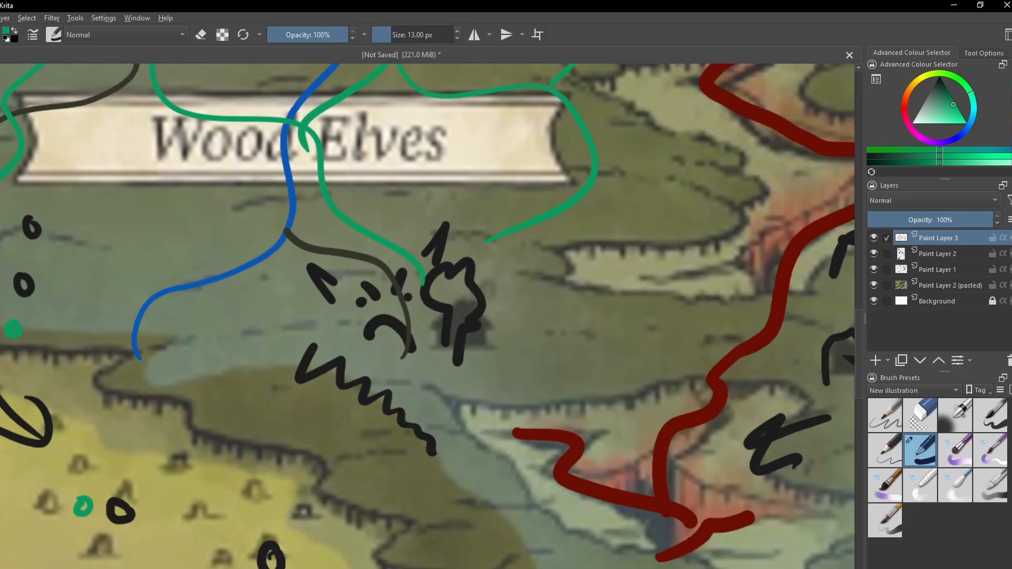
scroll(433, 325, down, 2)
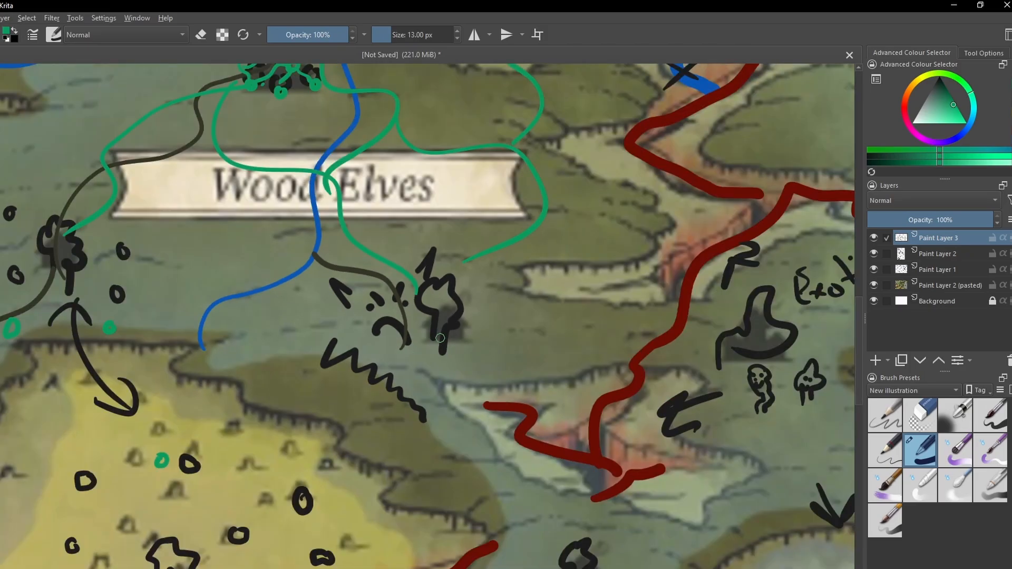
drag(654, 337, 473, 338)
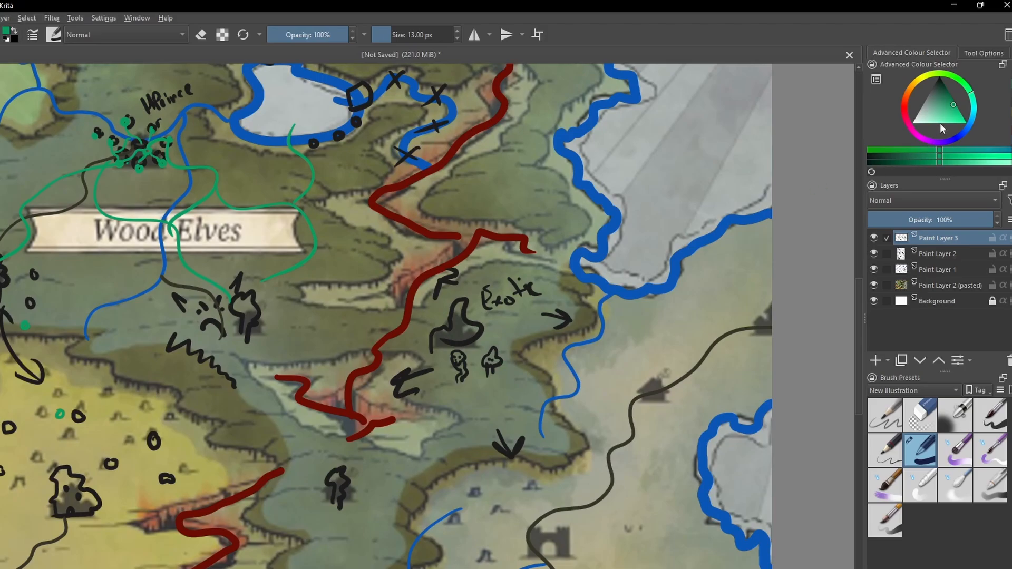
click(908, 96)
click(947, 92)
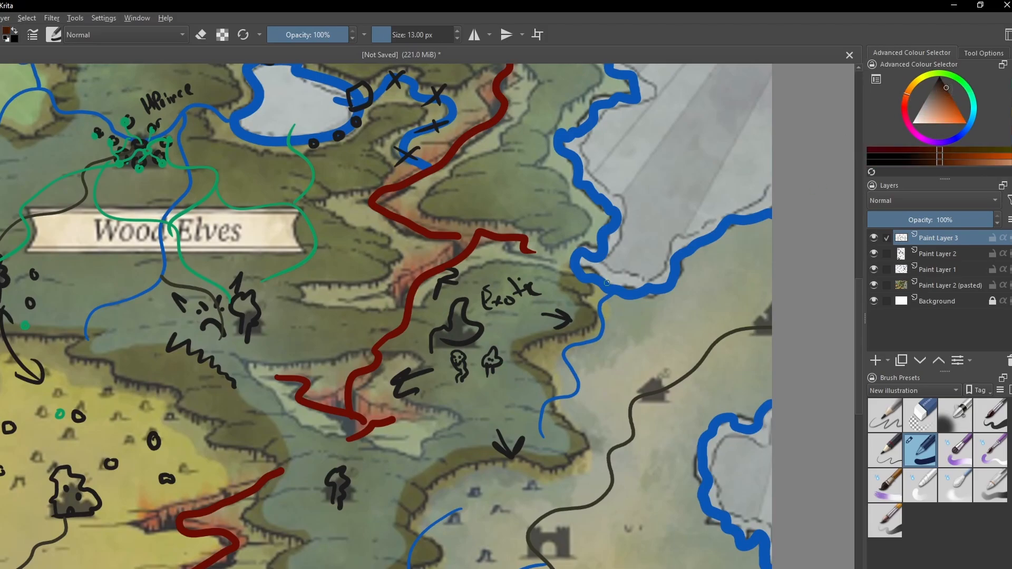
click(915, 88)
mouse_move(414, 334)
mouse_down()
mouse_move(444, 379)
mouse_move(474, 384)
mouse_move(476, 349)
mouse_move(503, 335)
mouse_move(528, 325)
mouse_move(559, 346)
mouse_move(499, 399)
mouse_move(469, 404)
mouse_up()
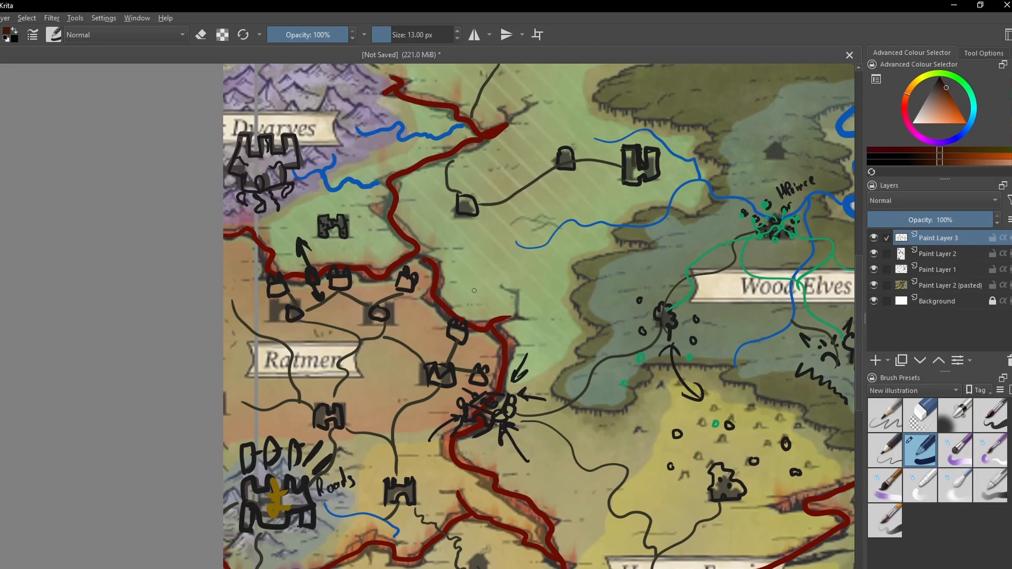
mouse_move(439, 314)
mouse_down()
mouse_move(534, 242)
mouse_move(511, 275)
mouse_move(434, 313)
mouse_up()
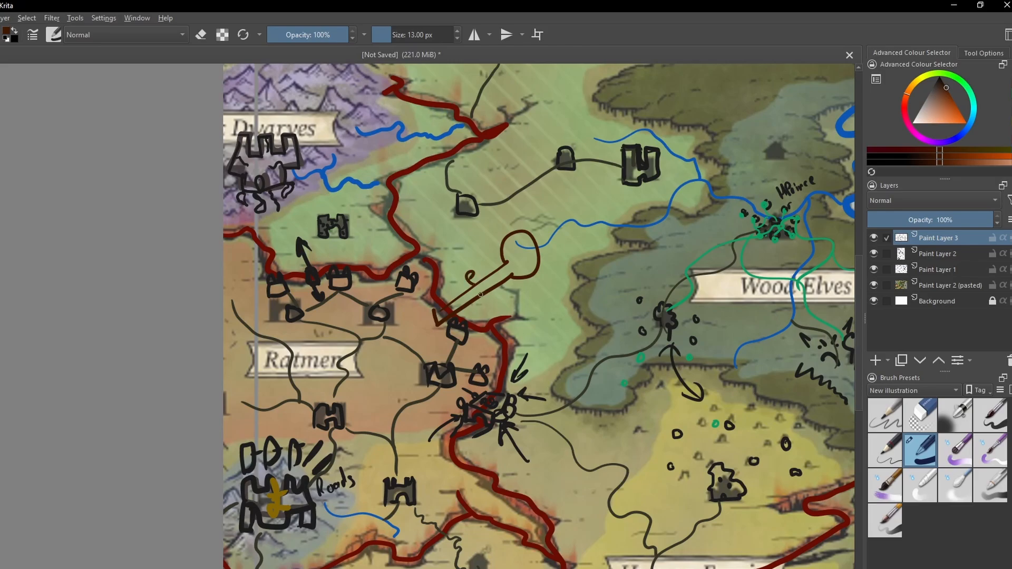
key(ctrl+z)
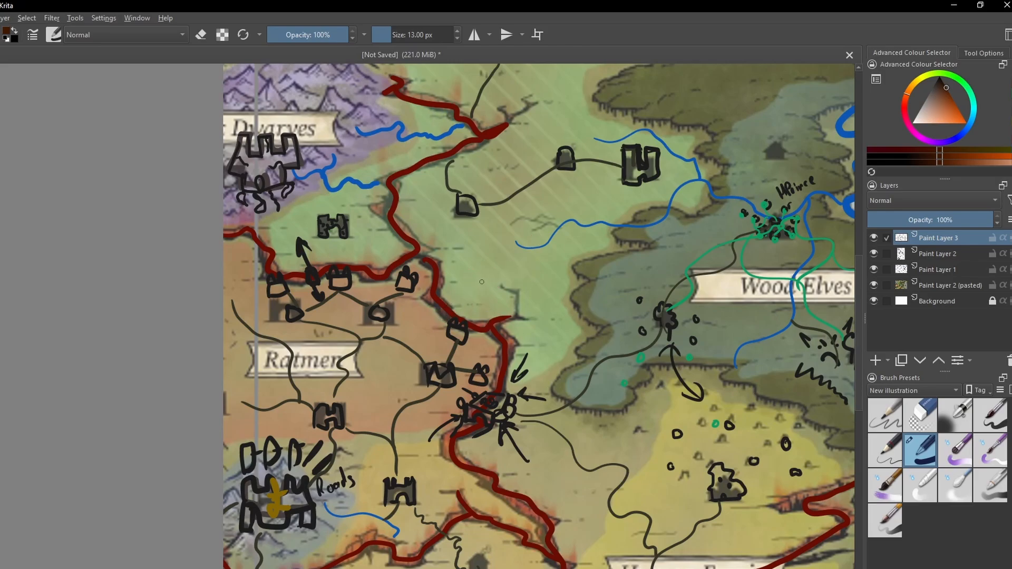
mouse_move(462, 297)
mouse_down()
mouse_move(498, 271)
mouse_move(504, 256)
mouse_move(487, 253)
mouse_move(491, 239)
mouse_move(532, 223)
mouse_move(532, 239)
mouse_move(564, 250)
mouse_move(552, 285)
mouse_move(520, 287)
mouse_move(519, 274)
mouse_move(471, 297)
mouse_up()
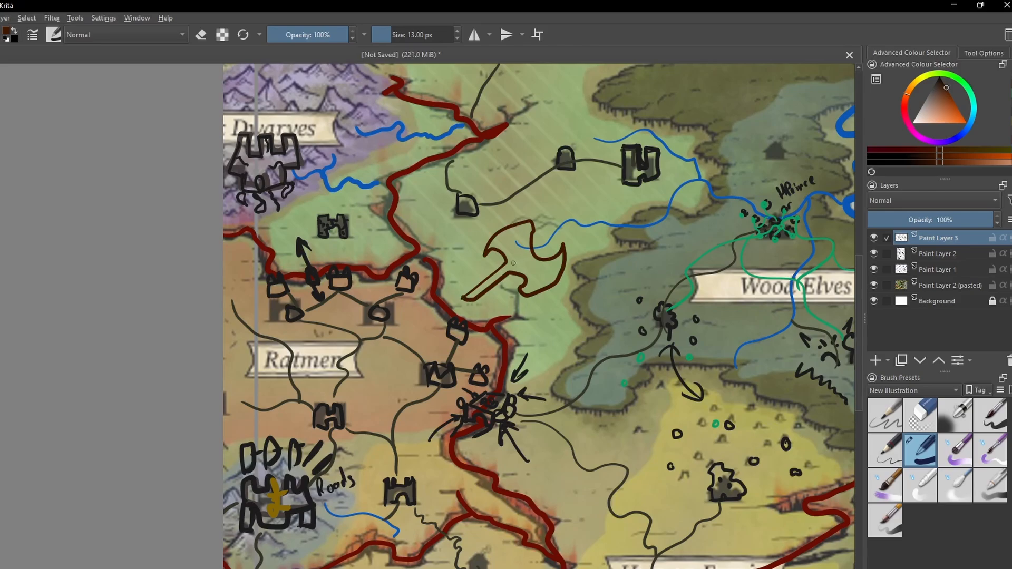
key(ctrl+z)
mouse_move(530, 243)
mouse_down()
mouse_move(504, 224)
mouse_move(479, 264)
mouse_move(531, 277)
mouse_move(522, 238)
mouse_up()
key(ctrl+z)
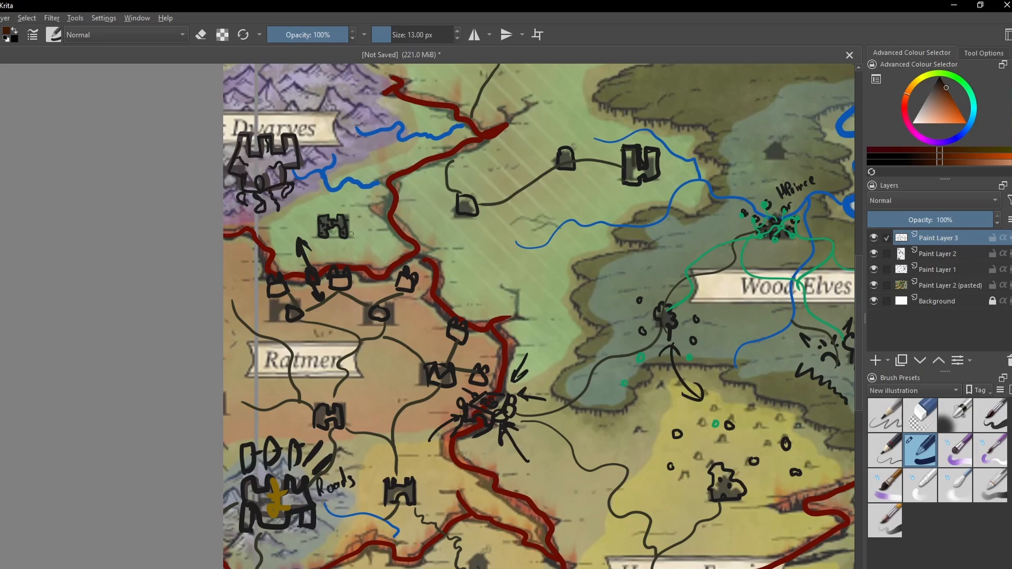
mouse_move(359, 224)
mouse_down()
mouse_move(342, 241)
mouse_move(366, 246)
mouse_up()
key(ctrl+z)
key(ctrl+z)
- Change the brush colour to dark gold and mark the castle just south of the Dwarves mountains with a cross
click(913, 86)
click(953, 106)
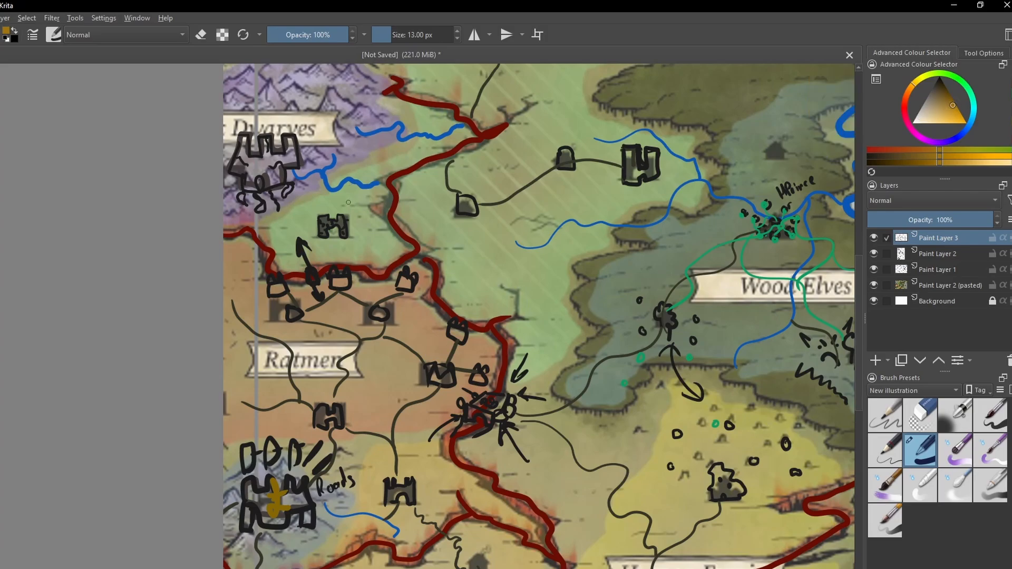
mouse_move(338, 227)
mouse_down()
mouse_move(329, 241)
mouse_move(345, 245)
mouse_up()
key(ctrl+plus)
key(ctrl+plus)
drag(344, 191, 530, 391)
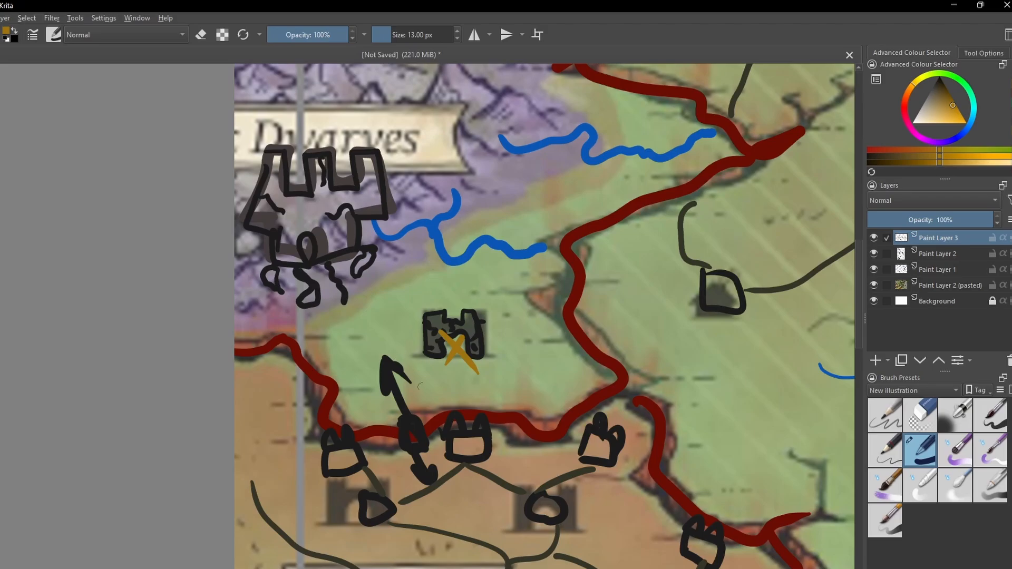
- Draw a small dark gold smiling face just northeast of the word Roads, below the Ratmen territory
key(ctrl+minus)
key(ctrl+minus)
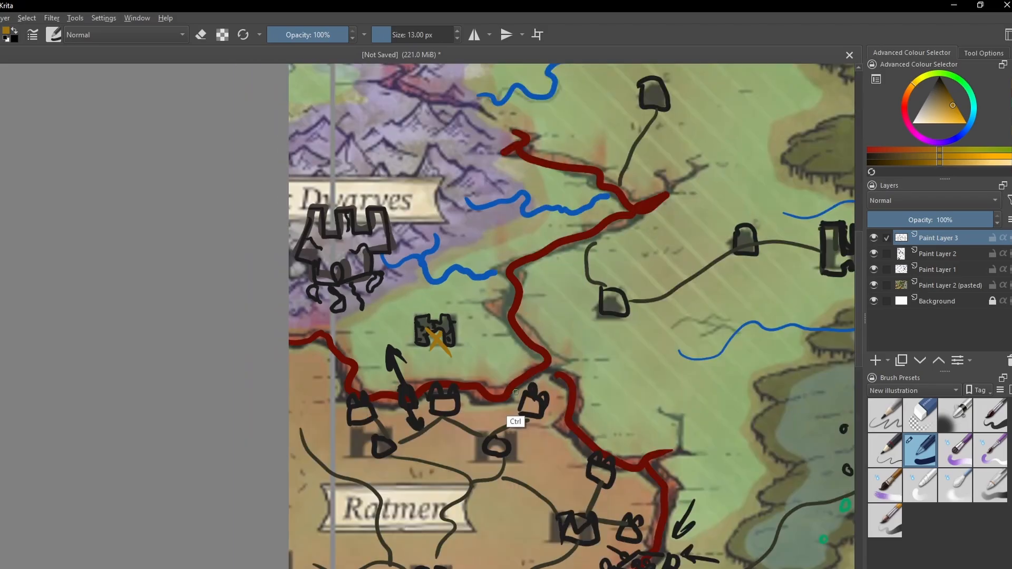
mouse_move(496, 430)
mouse_down()
mouse_move(397, 354)
mouse_move(348, 383)
mouse_move(296, 363)
mouse_up()
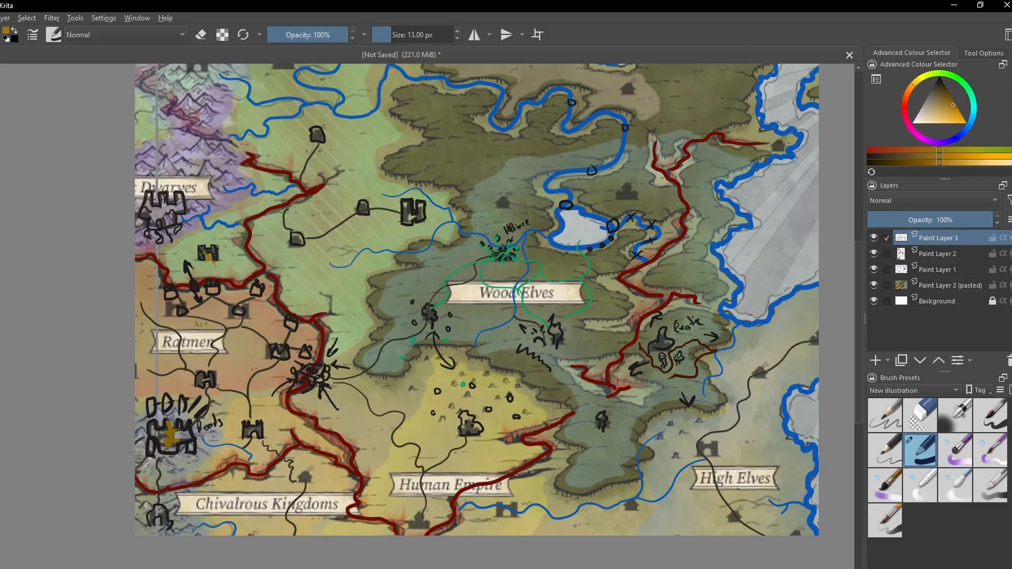
drag(348, 414, 269, 465)
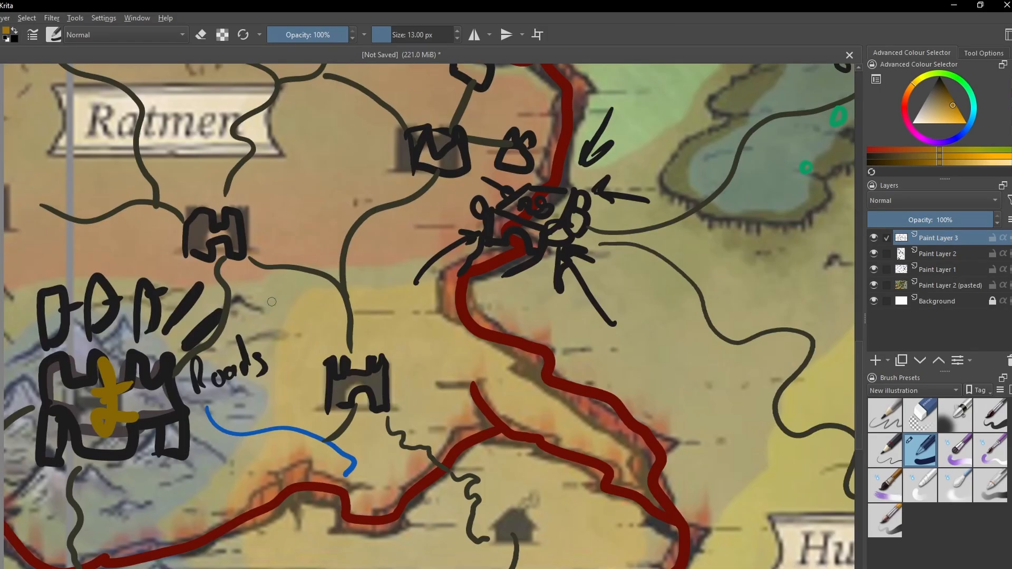
mouse_move(274, 291)
mouse_down()
mouse_move(262, 302)
mouse_move(300, 295)
mouse_move(287, 331)
mouse_move(304, 311)
mouse_move(258, 320)
mouse_move(277, 348)
mouse_move(301, 337)
mouse_move(311, 311)
mouse_move(285, 308)
mouse_up()
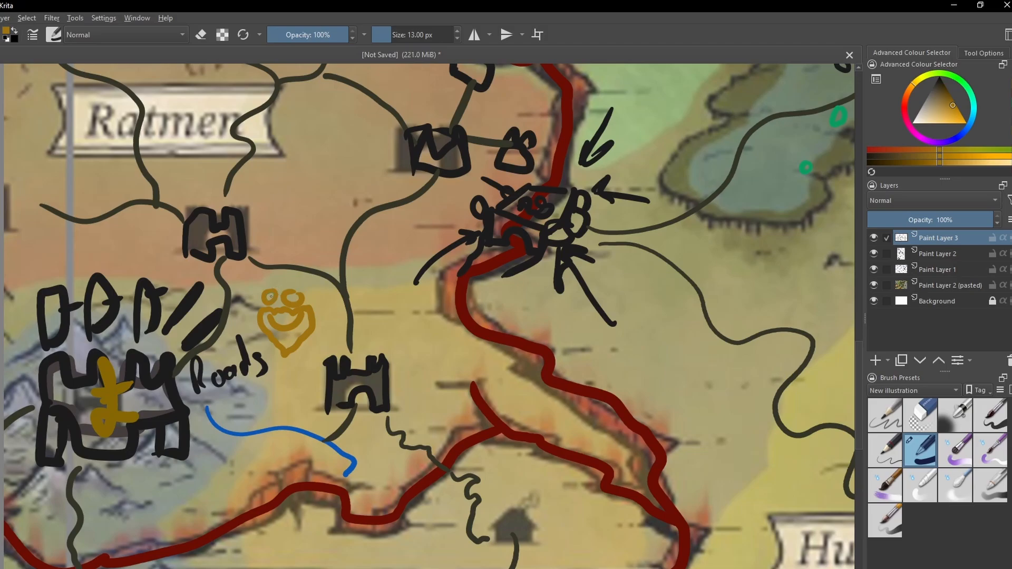
click(292, 297)
drag(298, 282, 271, 336)
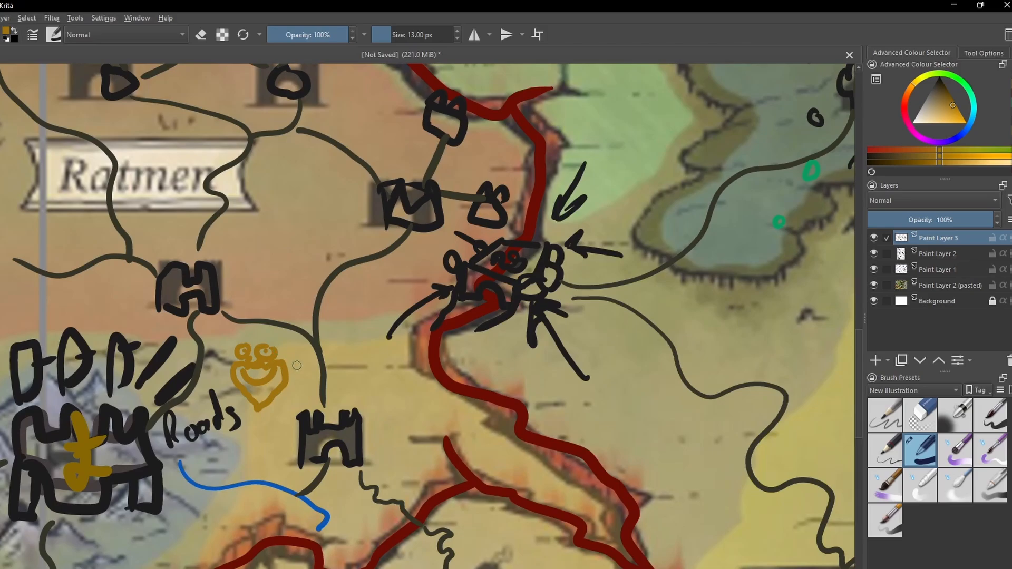
key(minus)
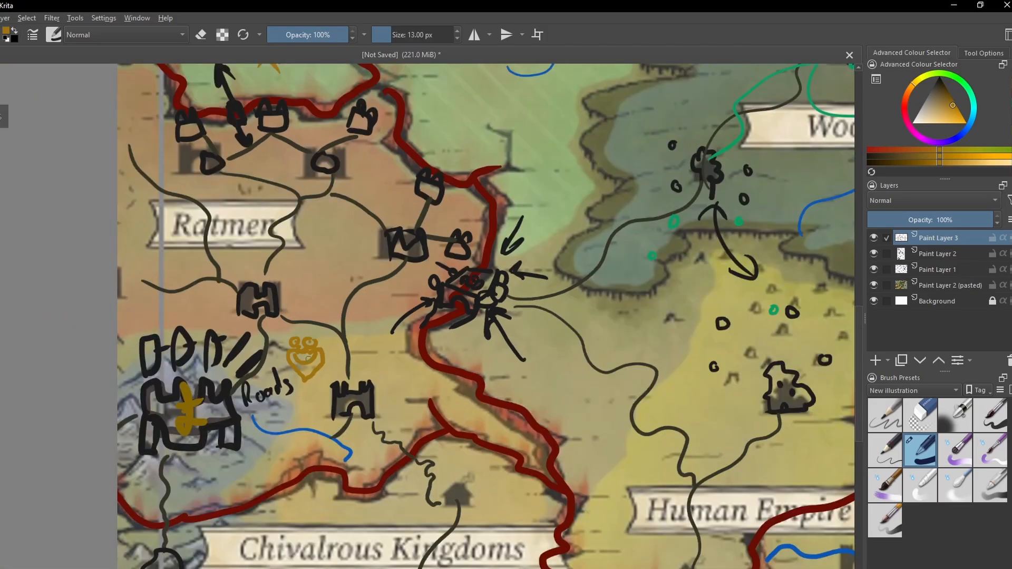
mouse_move(339, 339)
mouse_down()
mouse_move(312, 315)
mouse_move(265, 330)
mouse_move(222, 309)
mouse_move(240, 311)
mouse_move(243, 379)
mouse_up()
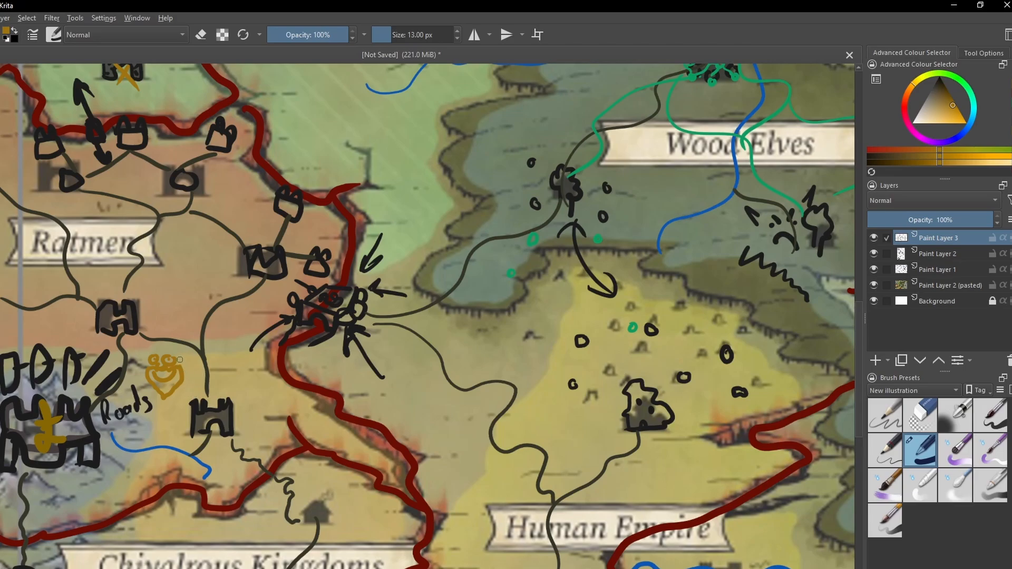
drag(182, 356, 207, 380)
drag(231, 303, 263, 275)
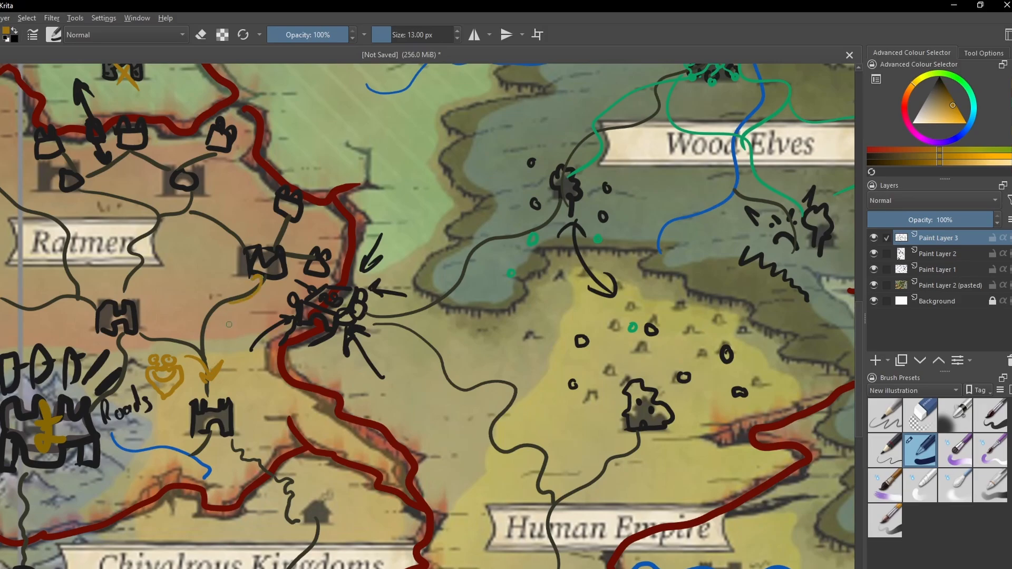
key(ctrl+z)
key(ctrl+z)
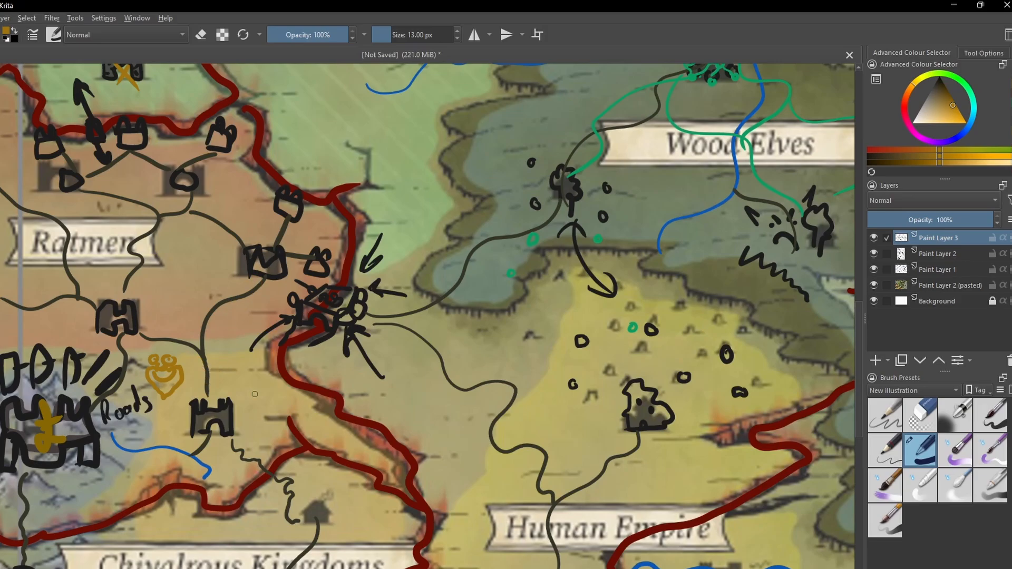
- Draw gold arrows from the face, one north to a smiley in the Ratmen land and one southeast to a sad face at the rift
mouse_move(281, 416)
mouse_down()
mouse_move(242, 348)
mouse_move(283, 379)
mouse_move(283, 401)
mouse_up()
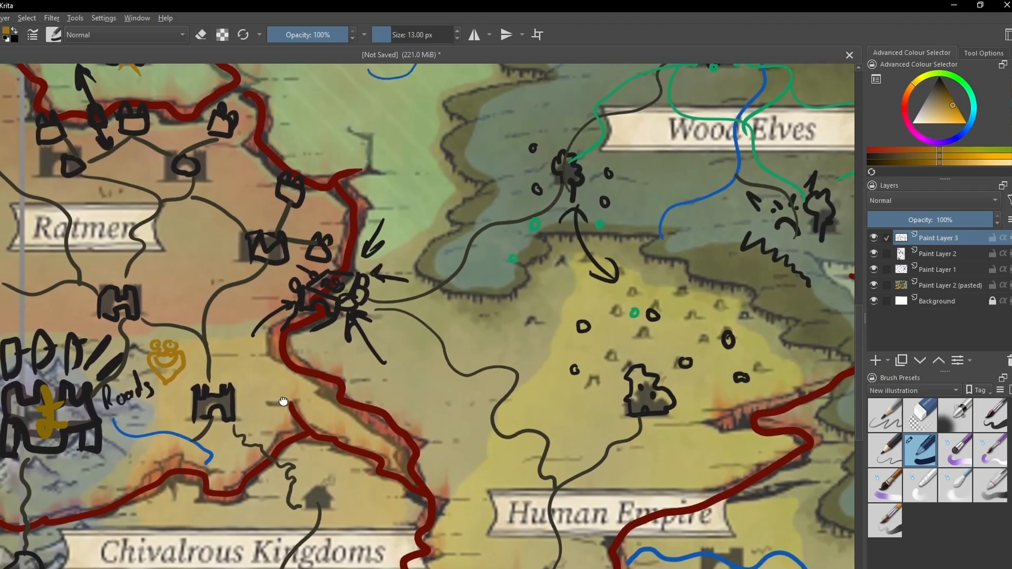
drag(262, 360, 221, 400)
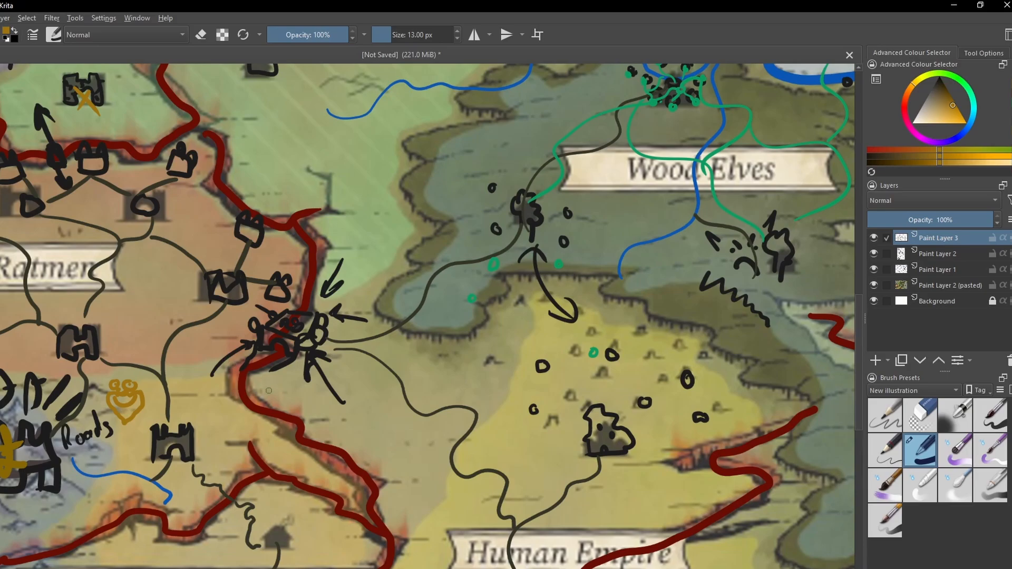
key(minus)
mouse_move(294, 407)
mouse_down()
mouse_move(264, 393)
mouse_move(281, 391)
mouse_move(236, 440)
mouse_move(255, 428)
mouse_move(271, 440)
mouse_up()
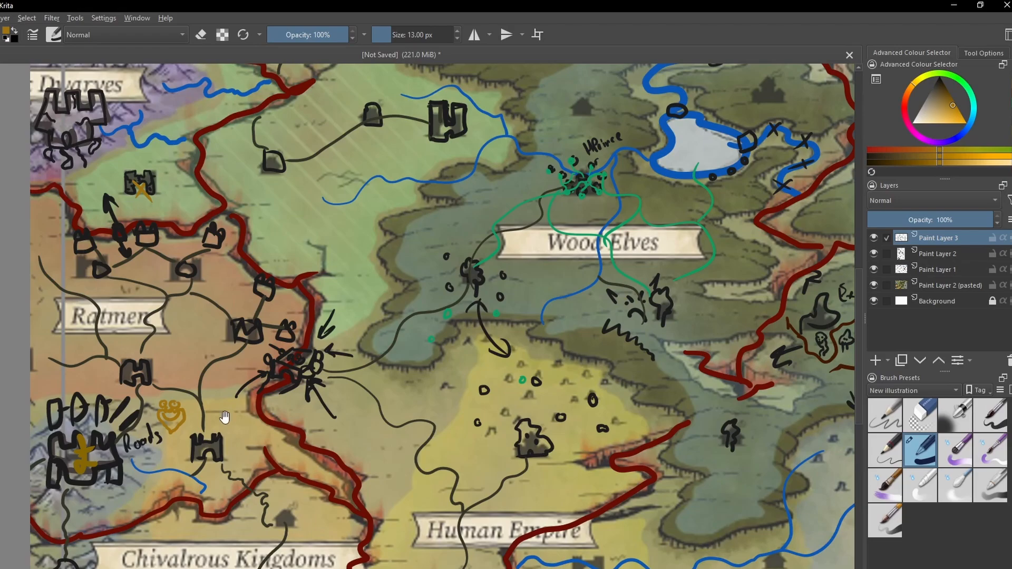
mouse_move(235, 409)
mouse_down()
mouse_move(248, 393)
mouse_move(241, 375)
mouse_up()
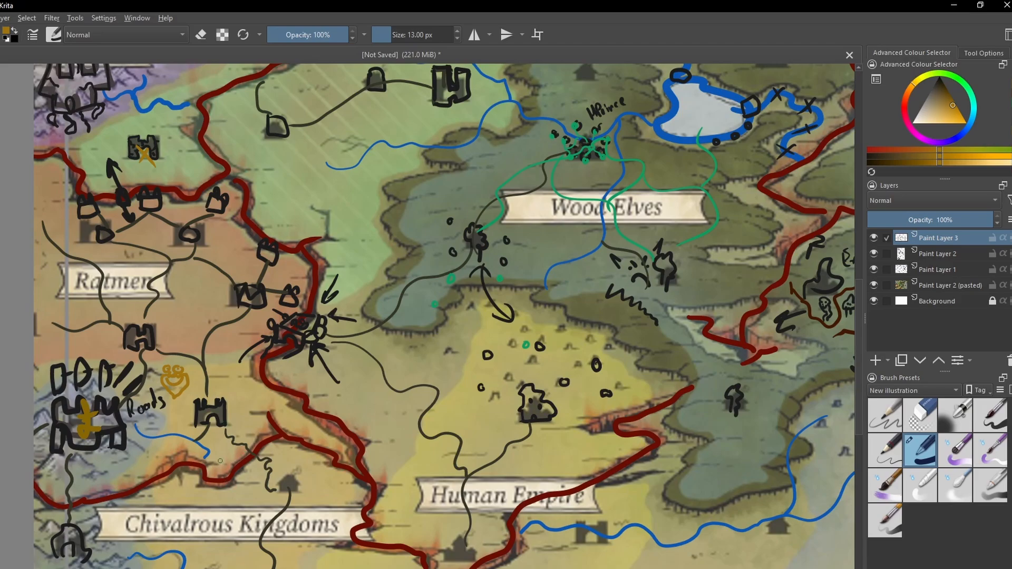
mouse_move(221, 455)
mouse_down()
mouse_move(276, 390)
mouse_move(284, 435)
mouse_up()
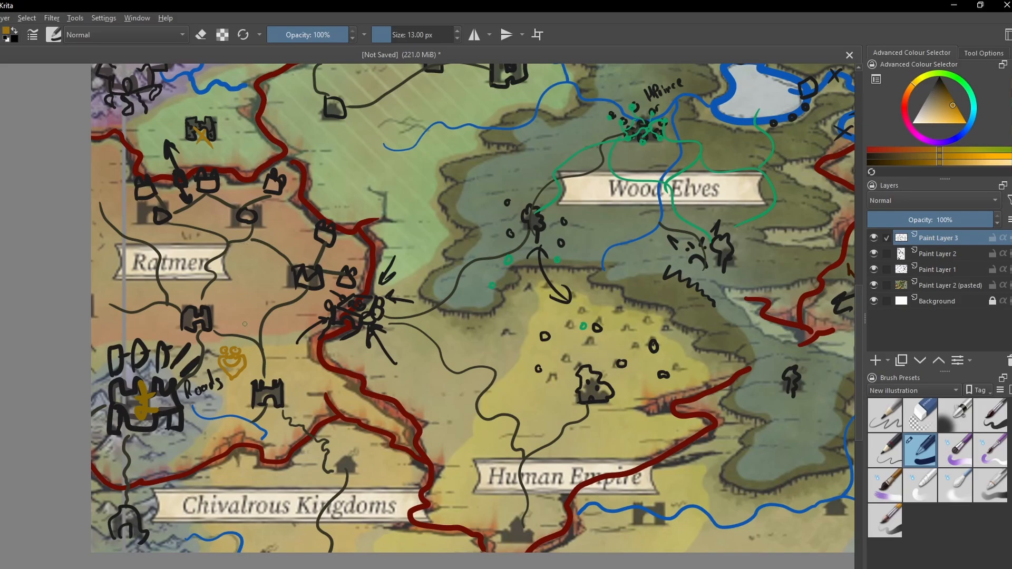
mouse_move(245, 323)
mouse_down()
mouse_move(244, 281)
mouse_move(256, 287)
mouse_move(243, 264)
mouse_move(265, 262)
mouse_up()
drag(258, 353, 301, 400)
drag(318, 382, 302, 400)
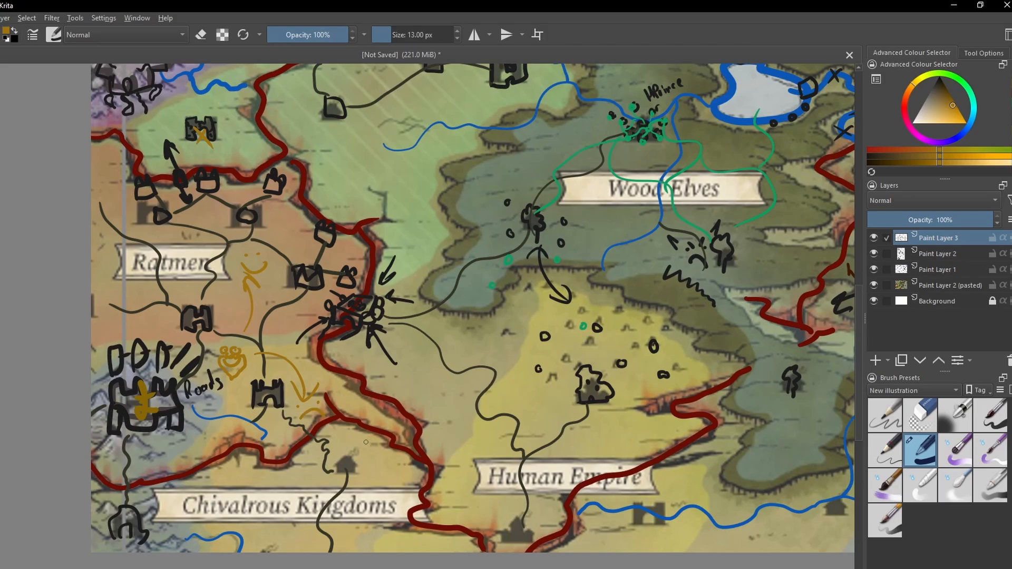
- Fade the sketch by setting Paint Layer 1 to 76% opacity and lowering the opacity of Paint Layer 3 and the pasted map layer
drag(289, 452, 267, 402)
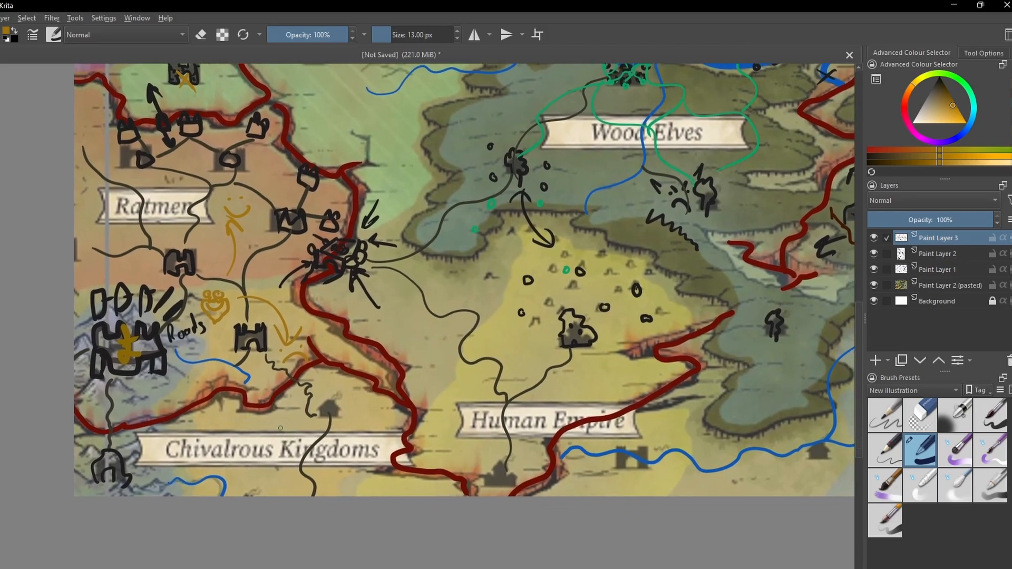
drag(212, 384, 232, 445)
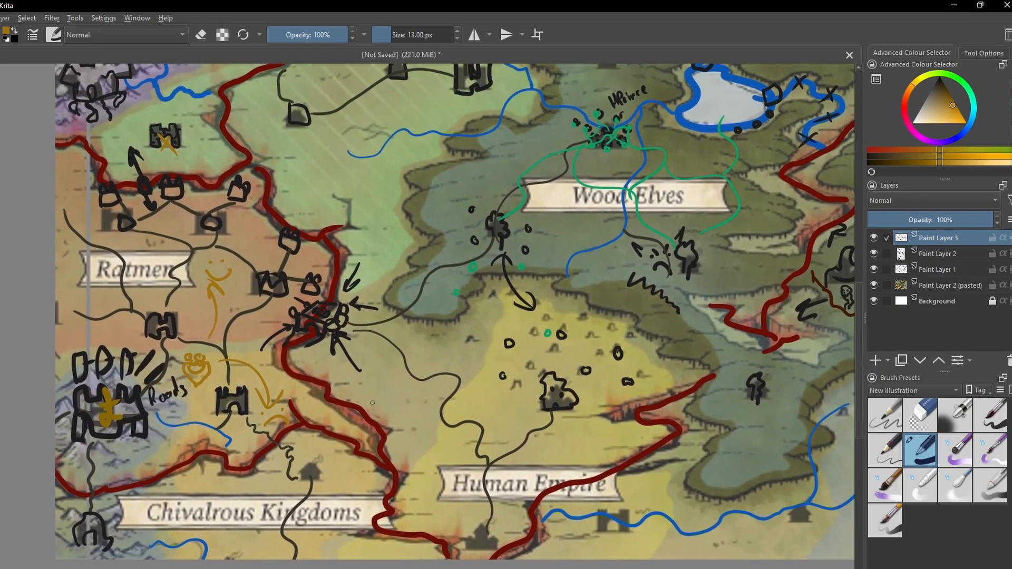
mouse_move(375, 385)
mouse_down()
mouse_move(361, 410)
mouse_move(380, 413)
mouse_move(343, 434)
mouse_move(317, 420)
mouse_move(384, 403)
mouse_move(344, 418)
mouse_up()
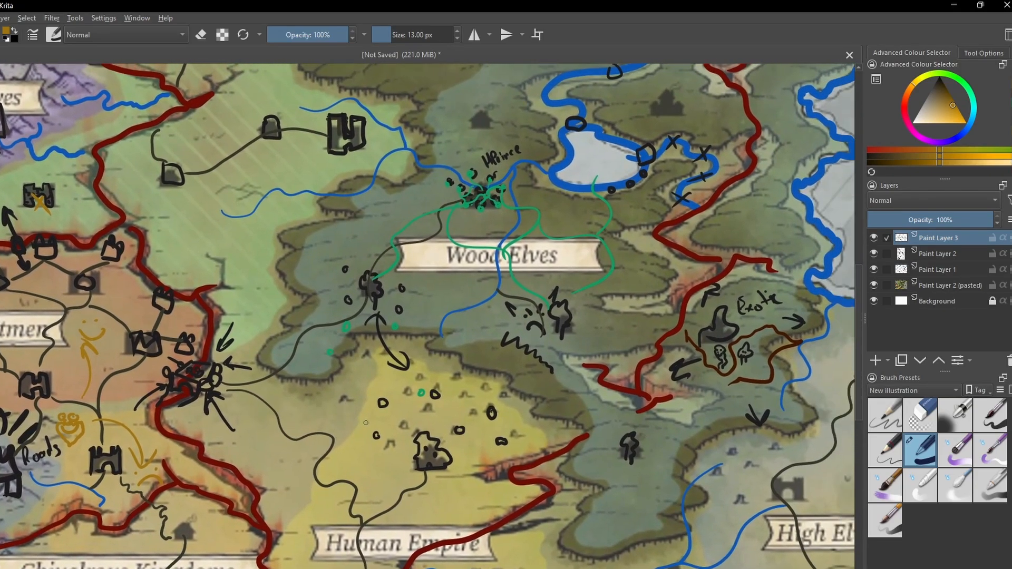
key(2)
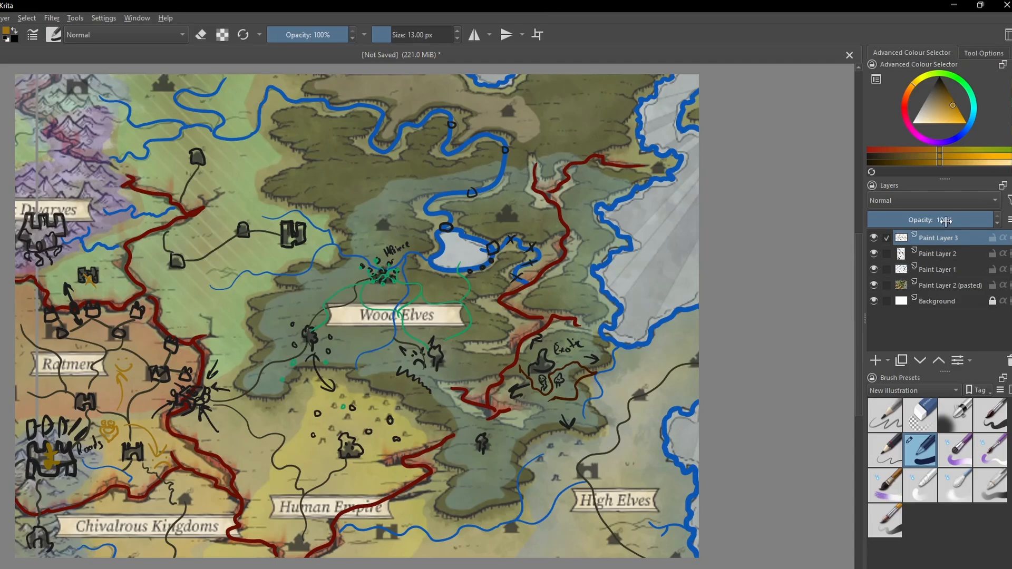
click(964, 221)
click(938, 269)
click(963, 221)
click(950, 286)
click(940, 221)
click(938, 238)
- Add a paint layer on top and trace the eastern coastline in black with a 10 px brush
click(875, 360)
drag(552, 304, 504, 359)
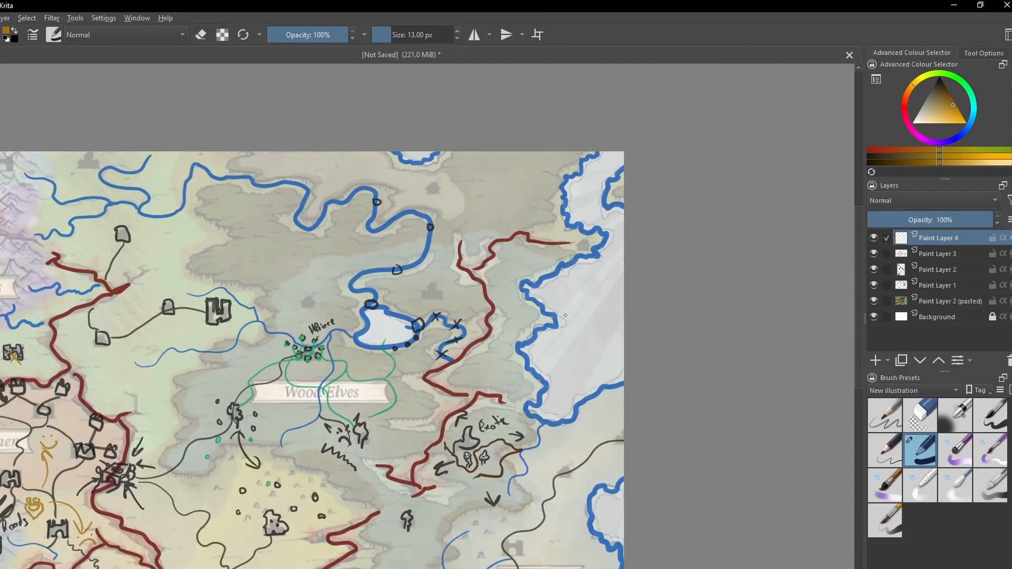
click(940, 79)
scroll(393, 160, up, 2)
mouse_move(393, 160)
mouse_down()
mouse_move(416, 364)
mouse_move(347, 219)
mouse_move(439, 214)
mouse_move(176, 120)
mouse_up()
key(bracketleft)
key(bracketleft)
key(bracketleft)
mouse_move(493, 111)
mouse_down()
mouse_move(428, 248)
mouse_move(487, 319)
mouse_move(346, 395)
mouse_move(413, 449)
mouse_move(303, 441)
mouse_up()
mouse_move(457, 116)
mouse_down()
mouse_move(423, 149)
mouse_move(457, 205)
mouse_up()
mouse_move(326, 442)
mouse_down()
mouse_move(414, 182)
mouse_move(354, 271)
mouse_move(339, 348)
mouse_move(496, 317)
mouse_move(545, 293)
mouse_up()
drag(458, 488, 426, 240)
mouse_move(510, 242)
mouse_down()
mouse_move(456, 359)
mouse_move(493, 439)
mouse_move(508, 544)
mouse_up()
- Switch to dark blue and a 7 px brush and trace the main river's winding course from the map's northern edge to the forest
scroll(509, 545, down, 2)
drag(269, 323, 389, 371)
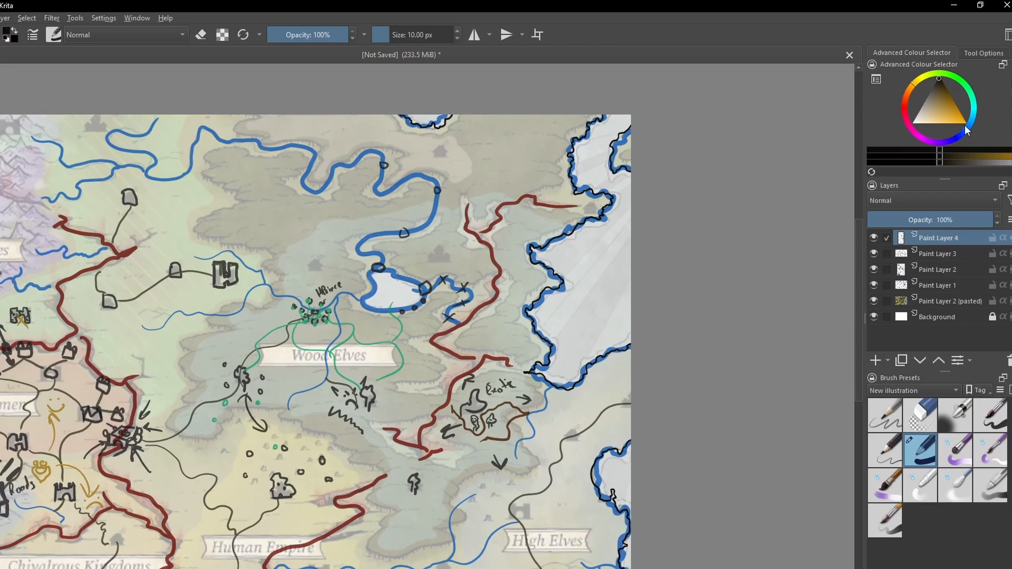
click(967, 129)
click(947, 89)
click(966, 128)
drag(90, 139, 273, 246)
scroll(273, 246, up, 3)
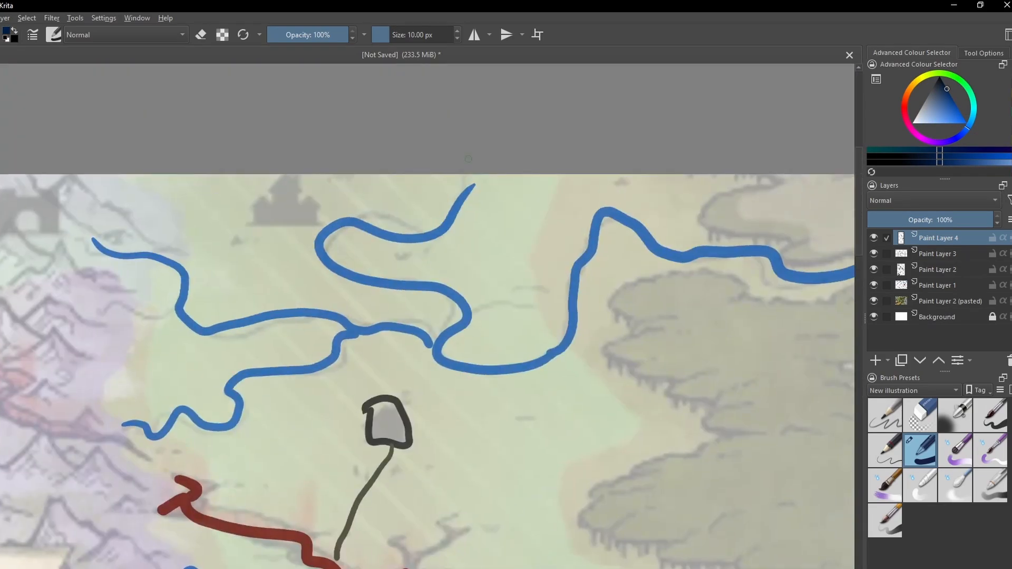
key(bracketleft)
key(bracketleft)
key(bracketleft)
mouse_move(464, 171)
mouse_down()
mouse_move(453, 207)
mouse_move(370, 265)
mouse_move(496, 373)
mouse_move(609, 225)
mouse_move(794, 286)
mouse_up()
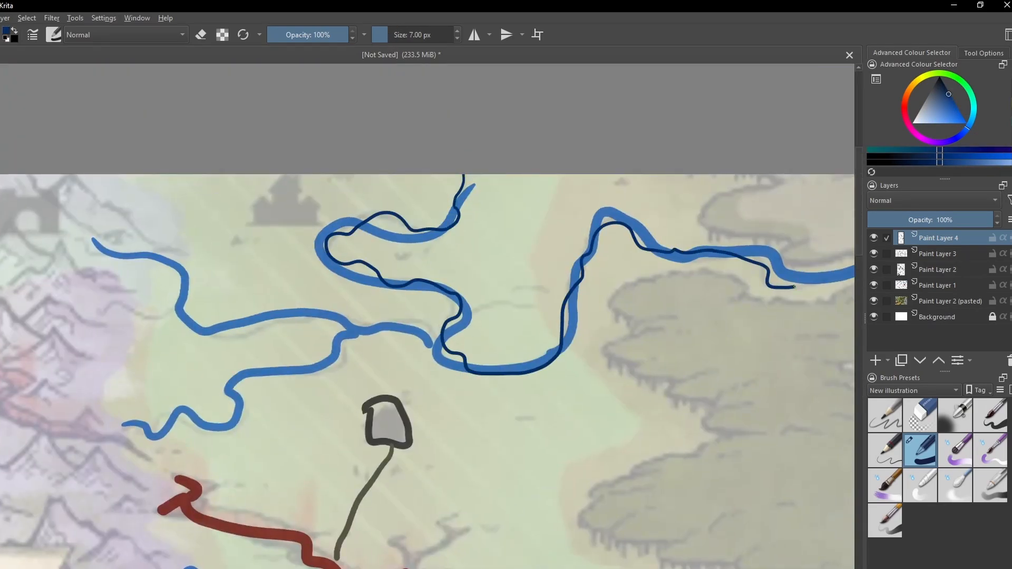
- Trace the main river's two western tributaries in dark blue and add small side branches near the mountains
mouse_move(93, 239)
mouse_down()
mouse_move(309, 317)
mouse_move(441, 340)
mouse_up()
mouse_move(125, 424)
mouse_down()
mouse_move(240, 400)
mouse_move(352, 337)
mouse_up()
mouse_move(148, 374)
mouse_down()
mouse_move(196, 169)
mouse_move(324, 282)
mouse_up()
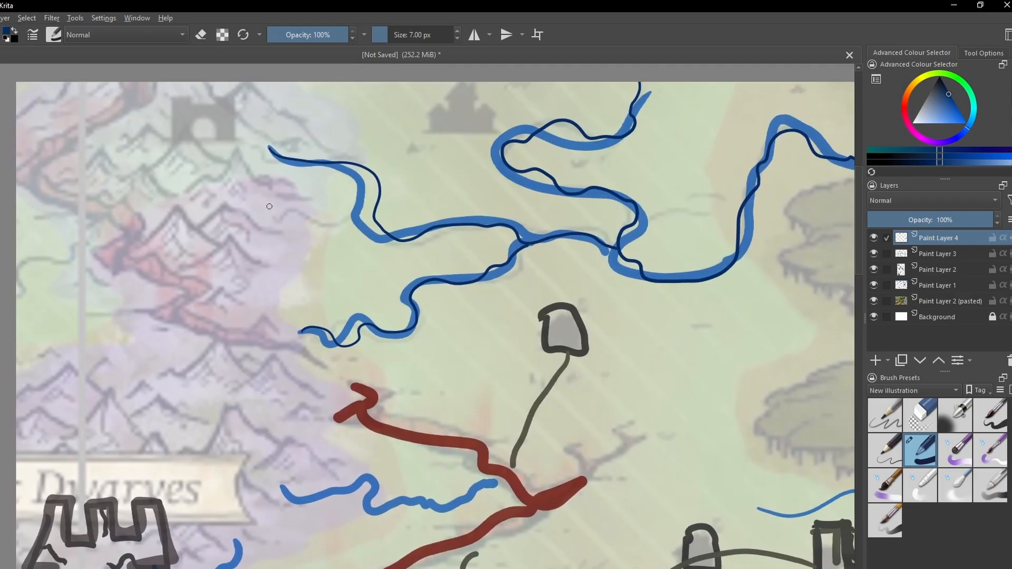
drag(265, 209, 375, 221)
drag(271, 235, 281, 221)
- Trace the two short rivers flowing east from the Dwarves mountains and add a small branch
drag(552, 464, 642, 330)
mouse_move(366, 349)
mouse_down()
mouse_move(569, 359)
mouse_move(598, 346)
mouse_up()
drag(548, 390, 572, 327)
drag(267, 368, 440, 398)
drag(329, 378, 344, 334)
scroll(342, 399, down, 3)
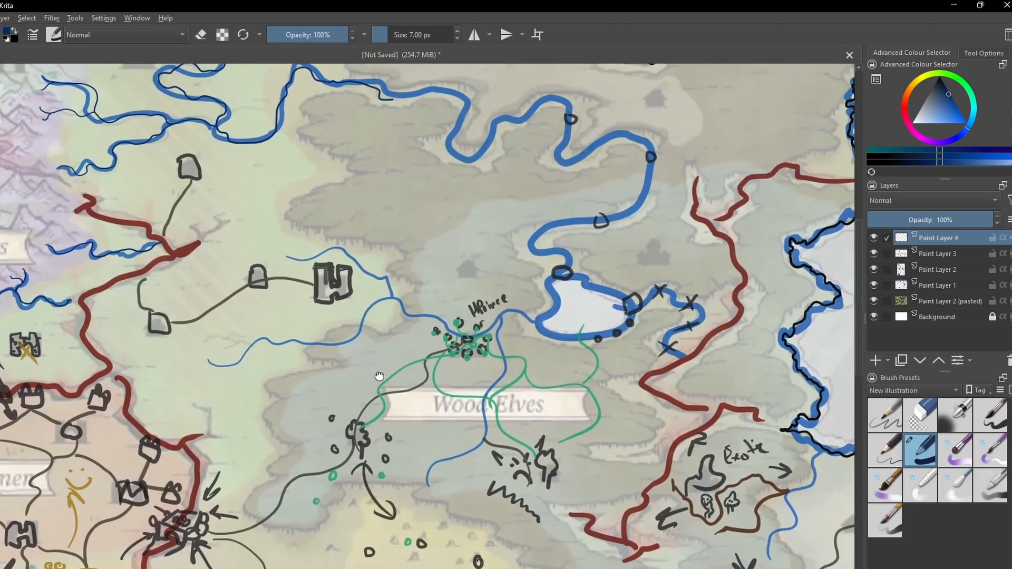
- Enlarge the brush to 11 px and trace the main river through the northern forest and around the lake
scroll(402, 158, up, 3)
drag(212, 266, 592, 309)
key(bracketright)
key(bracketright)
- Enlarge the brush further and trace the thick river section from the lake's east side down to the red rift
key(bracketright)
key(bracketright)
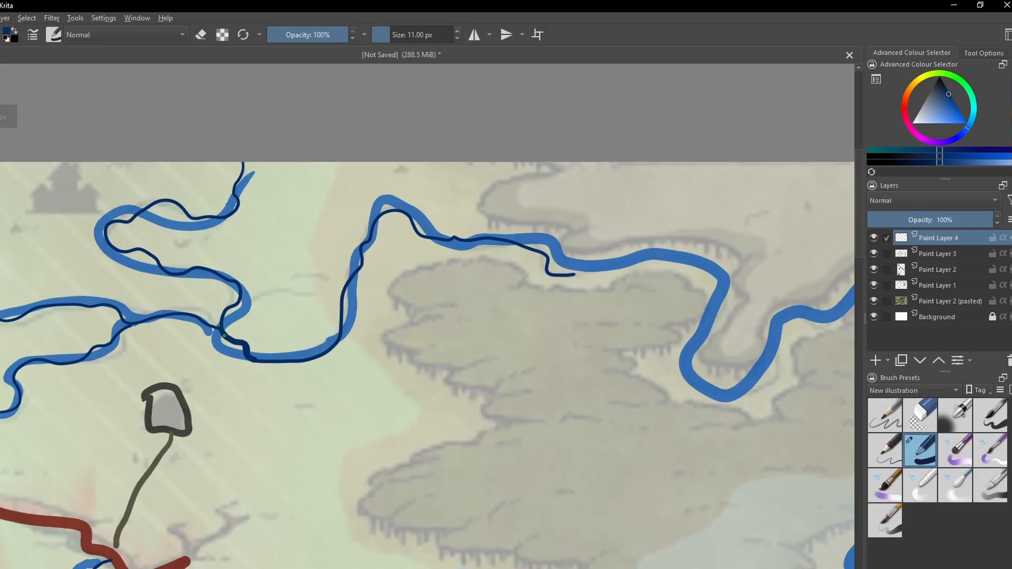
mouse_move(220, 328)
mouse_down()
mouse_move(279, 362)
mouse_move(388, 210)
mouse_move(548, 271)
mouse_move(690, 383)
mouse_move(207, 362)
mouse_up()
mouse_move(207, 362)
mouse_down()
mouse_move(385, 264)
mouse_move(587, 343)
mouse_move(361, 545)
mouse_up()
mouse_move(411, 248)
mouse_down()
mouse_move(369, 392)
mouse_move(549, 343)
mouse_move(417, 295)
mouse_up()
scroll(365, 272, up, 3)
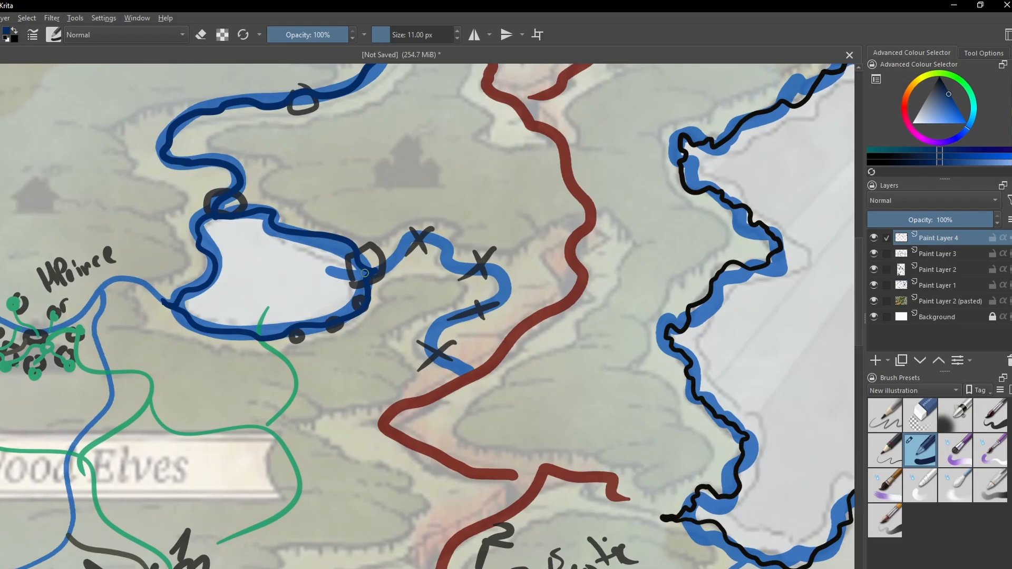
key(bracketright)
key(bracketright)
key(bracketright)
key(bracketright)
key(bracketright)
mouse_move(365, 273)
mouse_down()
mouse_move(403, 244)
mouse_move(477, 306)
mouse_move(464, 380)
mouse_up()
- Reduce the brush size and add small side branches to the main river in the northern forest
key(bracketleft)
key(bracketleft)
key(bracketleft)
key(bracketleft)
key(bracketleft)
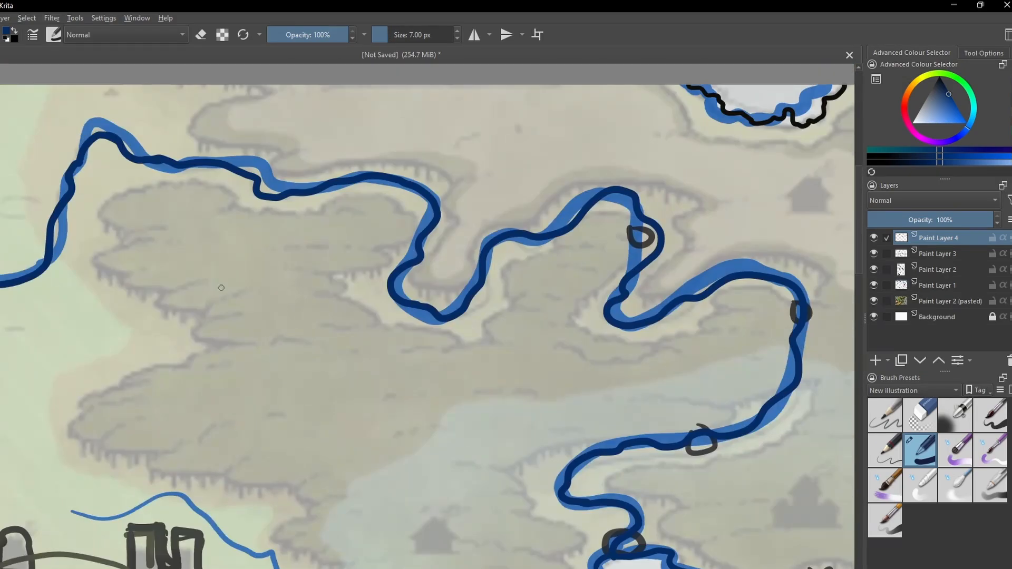
drag(265, 203, 192, 266)
drag(564, 399, 404, 255)
mouse_move(334, 275)
mouse_down()
mouse_move(336, 297)
mouse_move(410, 324)
mouse_up()
drag(248, 288, 332, 303)
- Trace the river from the lake westward past the forest settlement cluster north of the Wood Elves label
scroll(341, 316, down, 3)
scroll(341, 364, up, 2)
scroll(199, 351, up, 2)
mouse_move(1, 438)
mouse_down()
mouse_move(349, 318)
mouse_move(372, 334)
mouse_up()
key(bracketright)
mouse_move(371, 333)
mouse_down()
mouse_move(437, 346)
mouse_move(618, 341)
mouse_up()
- Reduce the brush size to 4 px and trace that river's two western branches, adding thin side streams at their ends
key(bracketleft)
key(bracketleft)
mouse_move(125, 209)
mouse_down()
mouse_move(284, 231)
mouse_move(343, 313)
mouse_up()
drag(129, 163, 198, 203)
drag(158, 337, 342, 222)
drag(174, 257, 240, 268)
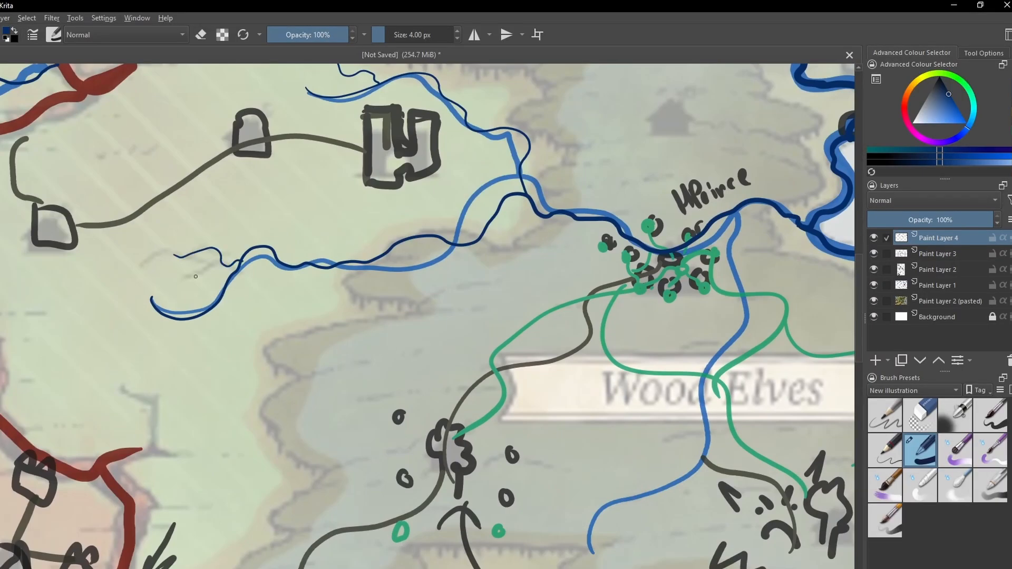
- Trace the river running south through the Wood Elves label with a 3 px brush, adding small side branches
scroll(195, 364, down, 2)
scroll(458, 404, up, 2)
mouse_move(484, 363)
mouse_down()
mouse_move(458, 405)
mouse_move(445, 263)
mouse_up()
key(bracketleft)
drag(271, 455, 342, 393)
key(ctrl+z)
mouse_move(263, 511)
mouse_down()
mouse_move(414, 228)
mouse_move(412, 118)
mouse_up()
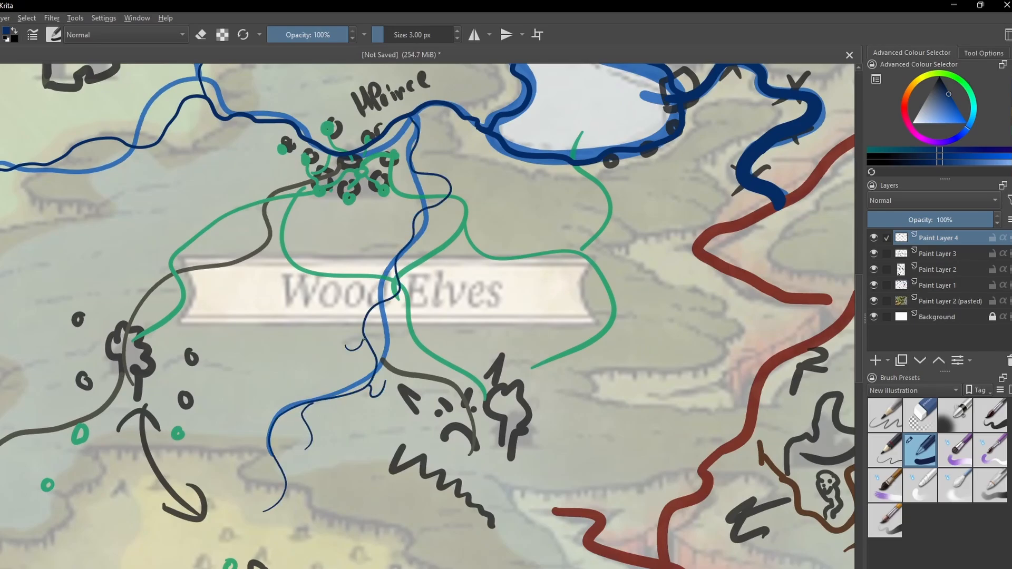
drag(415, 259, 410, 243)
- Trace the river east of the Exotic settlement up to the coast and split its mouth into thin delta strands
scroll(457, 315, down, 2)
drag(691, 443, 296, 422)
scroll(295, 421, up, 2)
mouse_move(340, 462)
mouse_down()
mouse_move(443, 236)
mouse_move(413, 212)
mouse_up()
drag(428, 265, 477, 244)
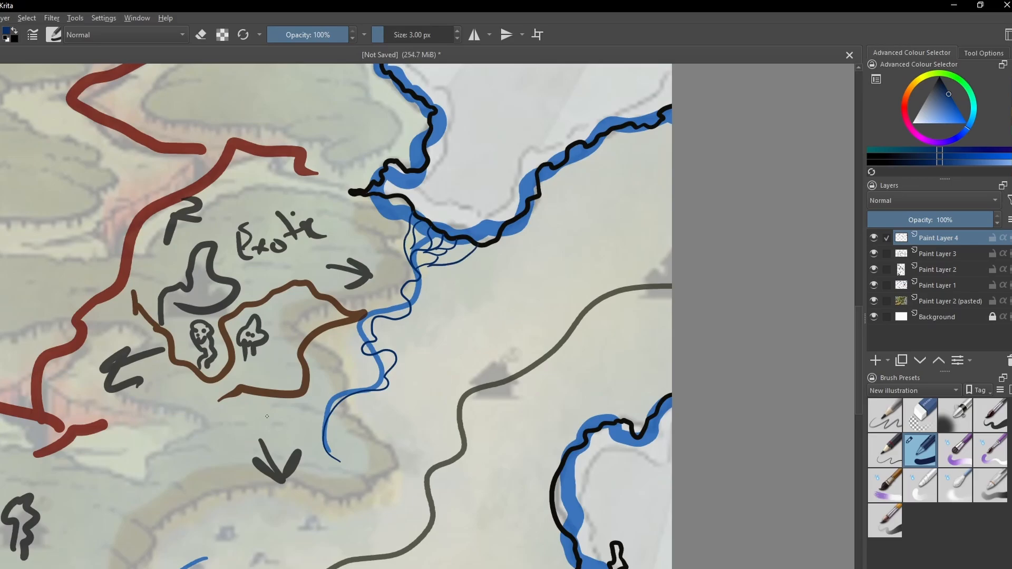
- Enlarge the brush and trace the river running between the Human Empire and the High Elves in dark blue
scroll(365, 467, down, 2)
drag(361, 413, 401, 457)
mouse_move(573, 253)
mouse_down()
mouse_move(548, 289)
mouse_move(541, 357)
mouse_move(477, 402)
mouse_move(306, 420)
mouse_up()
key(bracketright)
key(bracketright)
key(ctrl+plus)
drag(263, 466, 387, 352)
drag(387, 352, 164, 345)
- Reduce the brush size to 1 px and add the thin river branches near the High Elves label
drag(658, 253, 380, 321)
key(bracketleft)
key(bracketleft)
key(bracketleft)
key(bracketleft)
drag(666, 252, 420, 370)
drag(643, 359, 537, 323)
- Hide Paint Layer 1 and change the brush colour to black
scroll(534, 321, down, 2)
drag(522, 337, 546, 536)
click(873, 285)
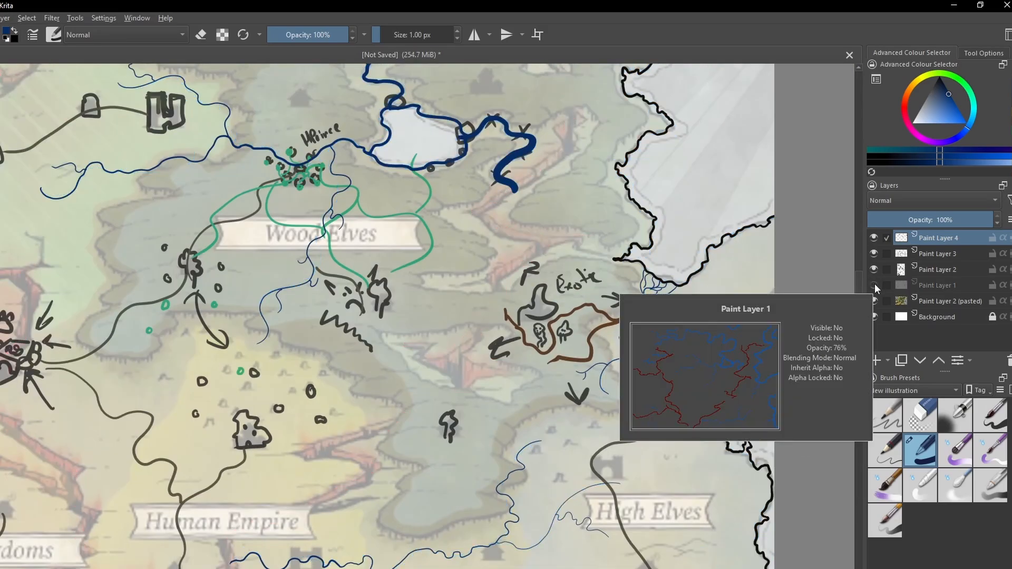
drag(393, 426, 496, 447)
scroll(496, 447, down, 2)
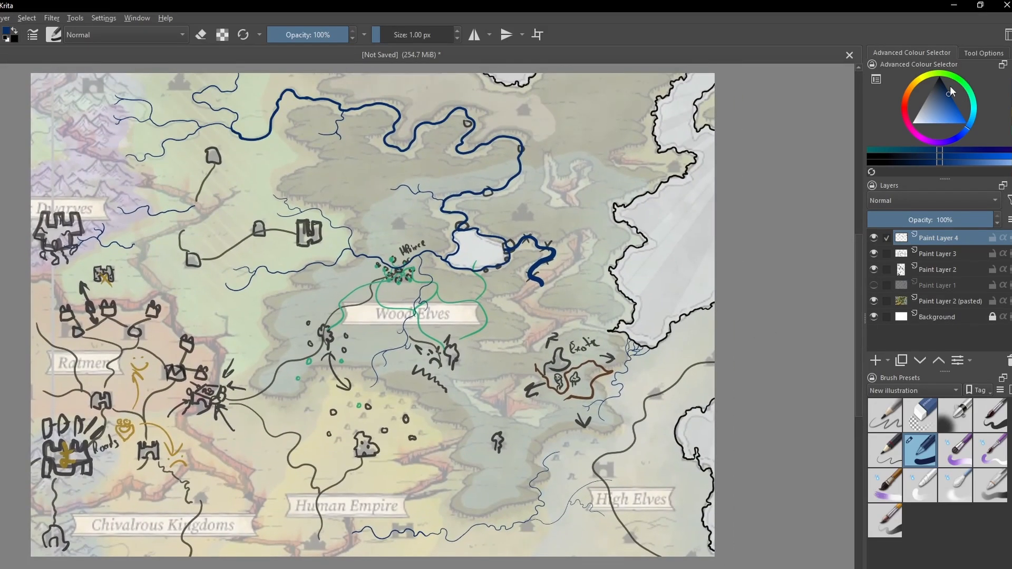
drag(936, 86, 939, 76)
drag(389, 274, 357, 360)
scroll(357, 360, up, 6)
mouse_move(246, 252)
mouse_down()
mouse_move(261, 292)
mouse_move(308, 297)
mouse_up()
key(ctrl+minus)
key(ctrl+z)
key(ctrl+z)
key(ctrl+z)
key(ctrl+z)
key(ctrl+z)
key(ctrl+z)
key(ctrl+z)
- Draw tiny black huts with trees over the western and southern green circles of the cluster north of the Wood Elves label
drag(289, 308, 297, 304)
mouse_move(308, 296)
mouse_down()
mouse_move(300, 306)
mouse_move(285, 269)
mouse_up()
drag(281, 274, 289, 267)
mouse_move(341, 334)
mouse_down()
mouse_move(348, 310)
mouse_move(386, 363)
mouse_up()
drag(400, 411, 303, 424)
drag(324, 395, 336, 415)
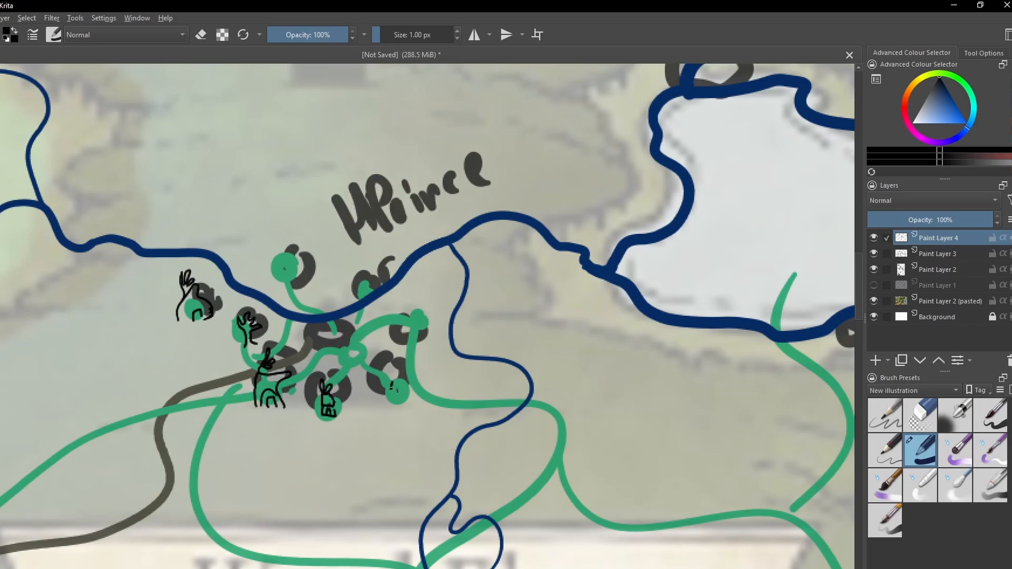
- Add small black huts and trees on the cluster's southeastern, central and northern green circles
drag(393, 392, 407, 395)
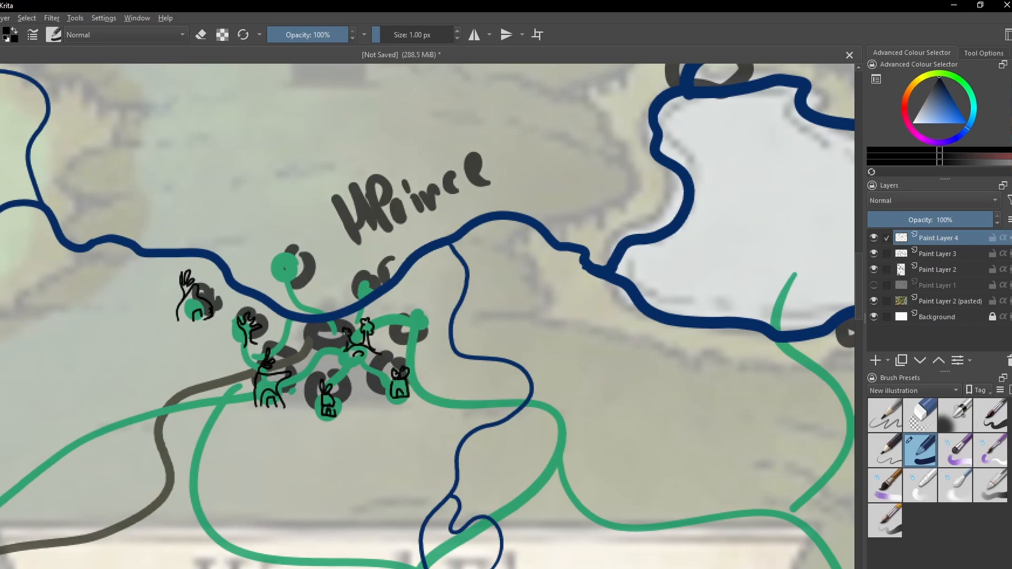
drag(285, 281, 294, 280)
drag(280, 259, 298, 248)
scroll(401, 316, down, 2)
scroll(401, 316, up, 1)
drag(274, 474, 427, 359)
scroll(404, 369, down, 3)
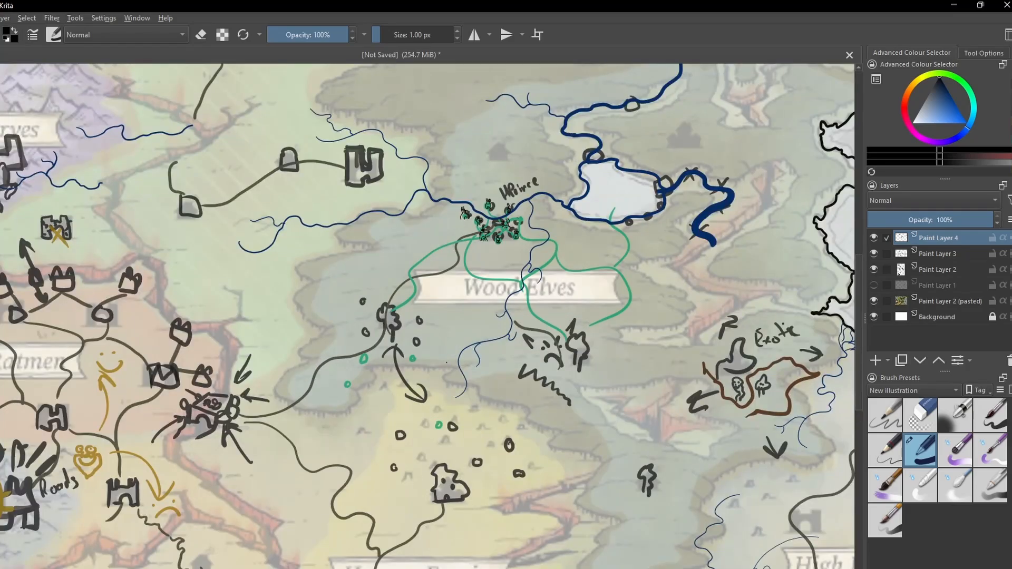
- Draw a small black split tree with two crowns over the sketched tree southwest of the Wood Elves label
scroll(437, 327, up, 4)
mouse_move(287, 295)
mouse_down()
mouse_move(300, 363)
mouse_move(333, 331)
mouse_up()
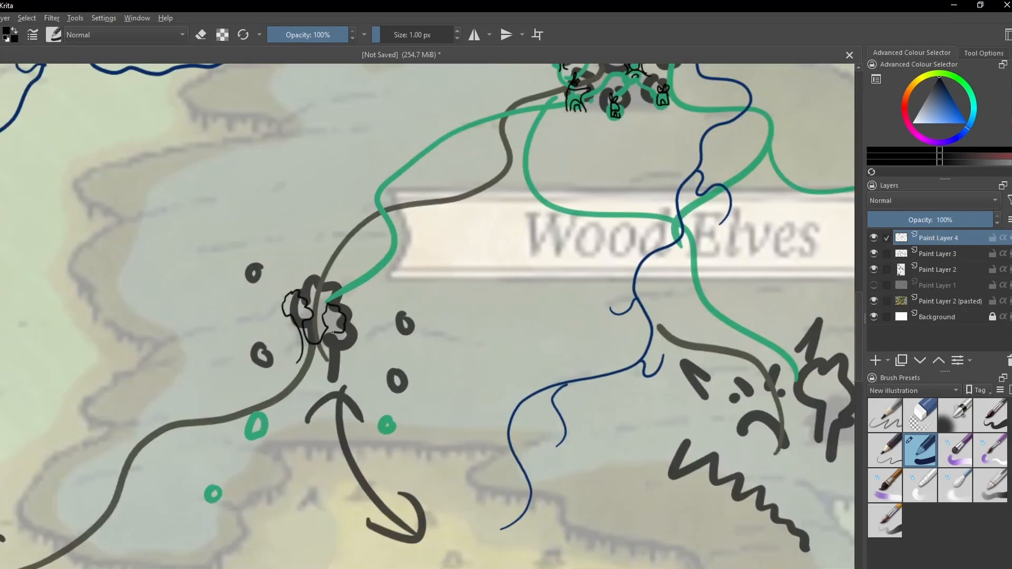
drag(616, 160, 451, 353)
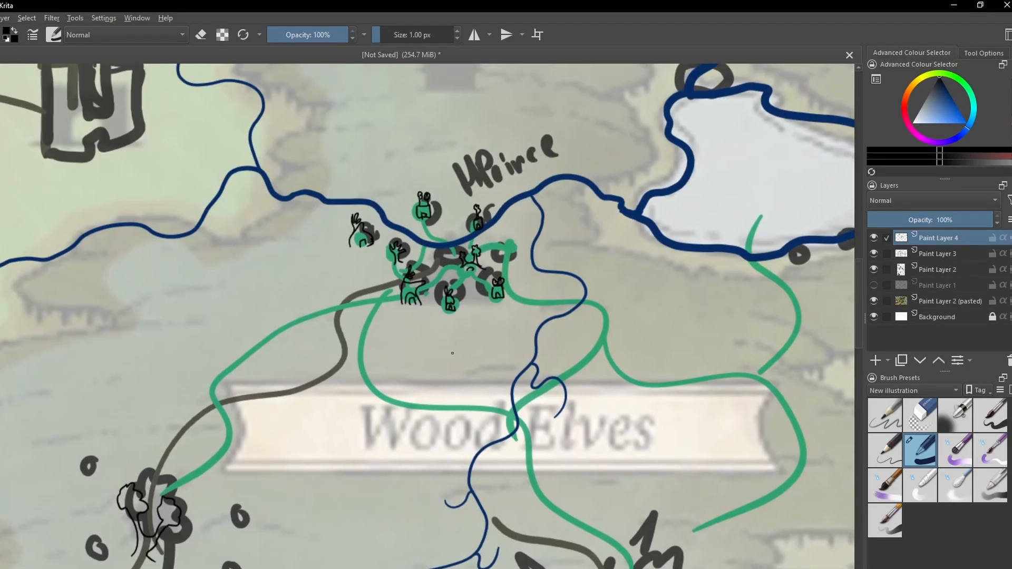
mouse_move(320, 567)
mouse_down()
mouse_move(397, 330)
mouse_move(128, 308)
mouse_up()
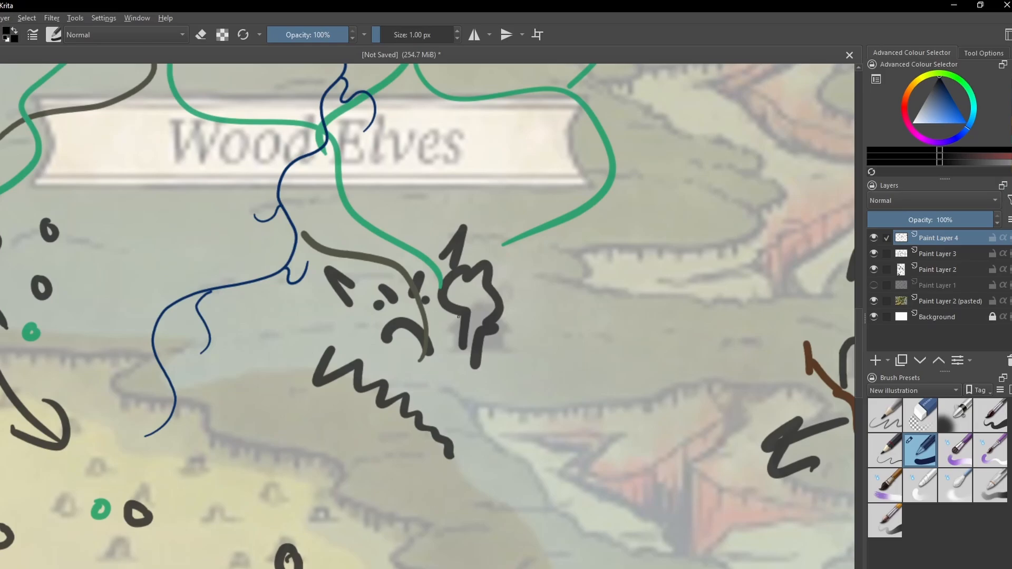
- Write a small two-line caption beneath the Wood Elves hut cluster and the label "The Split Tree" beside the two-crowned tree
drag(352, 228, 544, 545)
drag(414, 372, 492, 366)
drag(458, 387, 463, 370)
drag(465, 378, 490, 375)
mouse_move(181, 568)
mouse_down()
mouse_move(400, 335)
mouse_move(415, 376)
mouse_up()
drag(426, 368, 449, 361)
- Draw a thin black tree dwelling with a door and windows over the sketched tree southeast of the Wood Elves label
mouse_move(738, 390)
mouse_down()
mouse_move(423, 349)
mouse_move(356, 285)
mouse_up()
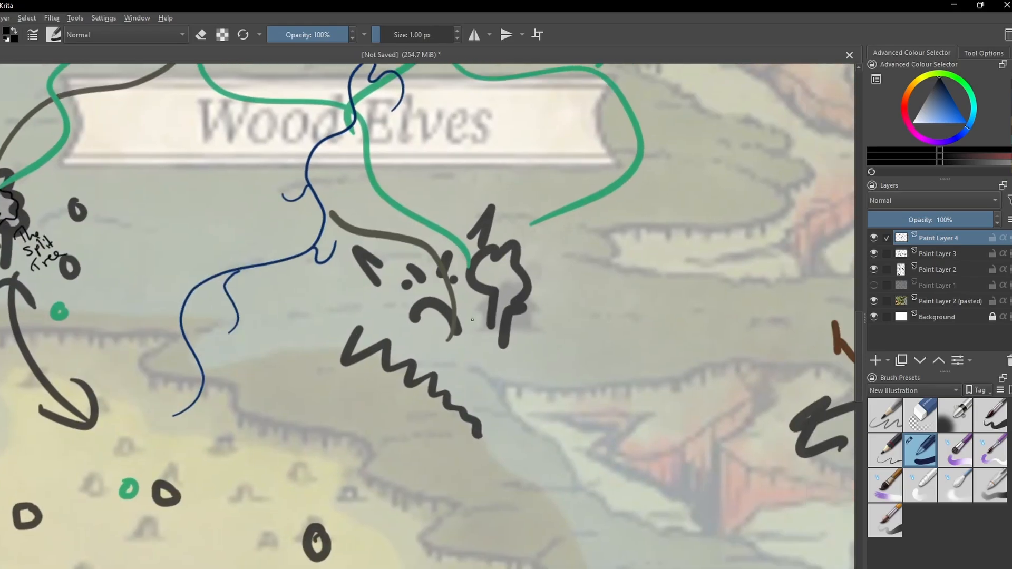
drag(483, 283, 466, 333)
drag(483, 283, 503, 337)
drag(482, 317, 482, 317)
drag(472, 312, 474, 313)
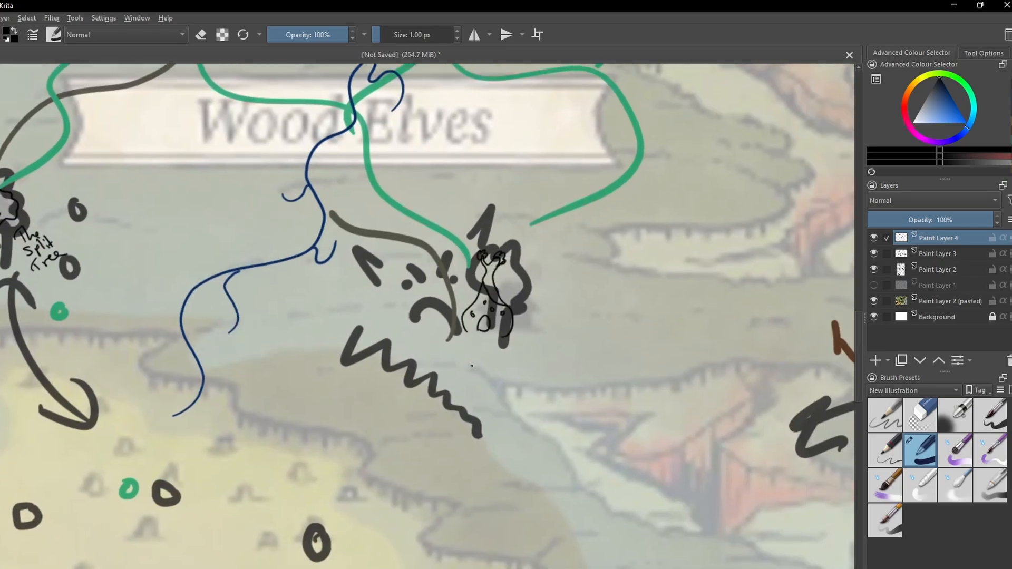
- Draw thin black gnarled tree figures over the two sketched trees around the brown outline below the word Exotic
key(minus)
key(minus)
key(minus)
drag(505, 355, 311, 325)
key(plus)
key(plus)
key(plus)
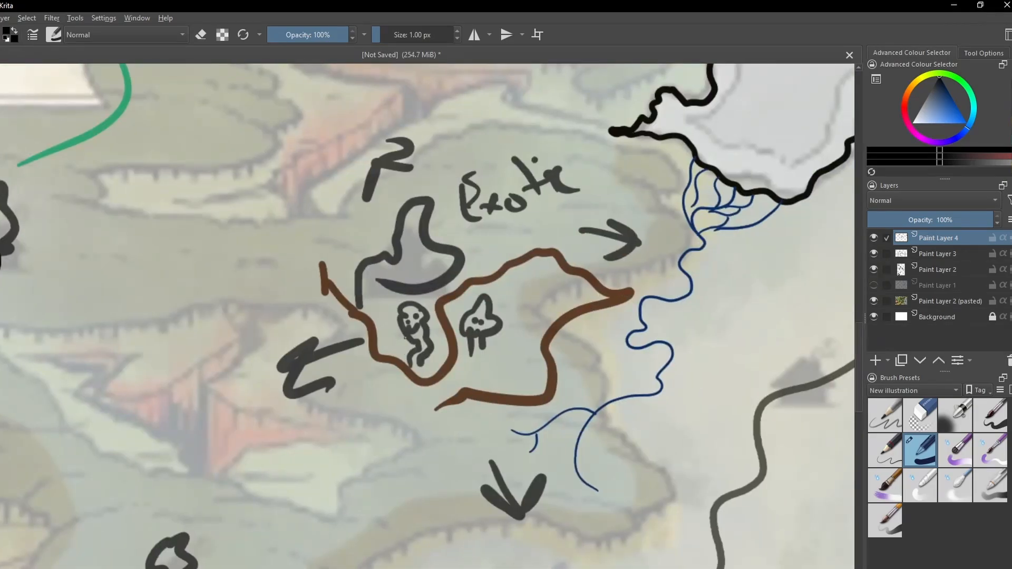
drag(393, 295, 409, 345)
drag(488, 279, 467, 356)
mouse_move(512, 293)
mouse_down()
mouse_move(477, 345)
mouse_move(489, 410)
mouse_up()
- Finish a third small black tree figure beside the word Exotic, above the brown outline
key(minus)
key(minus)
key(minus)
key(plus)
key(plus)
mouse_move(463, 364)
mouse_down()
mouse_move(454, 377)
mouse_move(468, 364)
mouse_up()
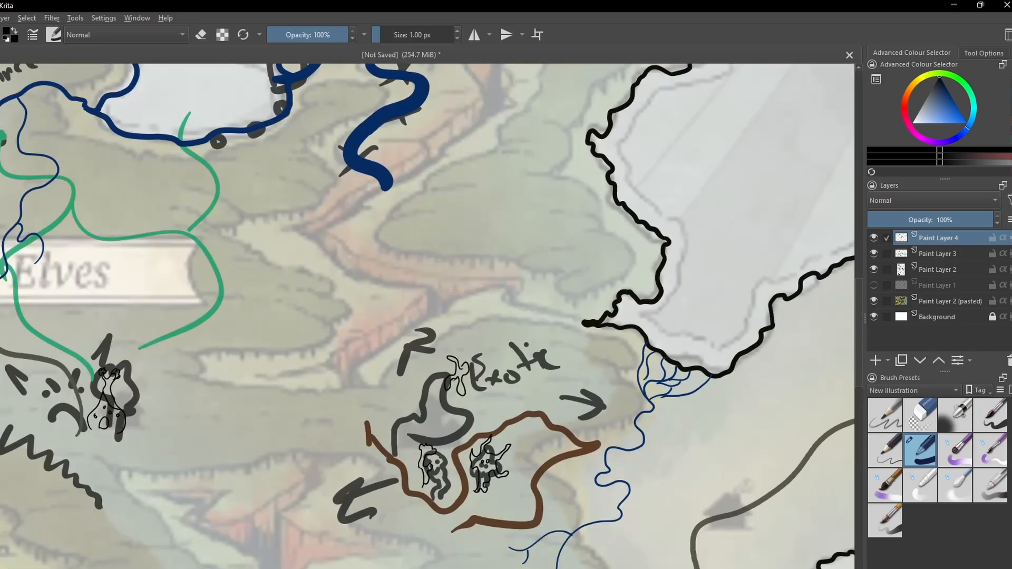
- Draw a ruined castle with an arched gate and scattered rubble over the large sketched fort northwest of the Wood Elves
key(minus)
key(minus)
key(minus)
drag(384, 474, 487, 383)
drag(410, 331, 429, 442)
mouse_move(369, 264)
mouse_down()
mouse_move(409, 221)
mouse_move(500, 348)
mouse_up()
key(plus)
key(plus)
key(plus)
- Draw a small black tent over the arched settlement marker just west of the ruined castle
key(plus)
mouse_move(567, 371)
mouse_down()
mouse_move(304, 334)
mouse_move(340, 304)
mouse_move(369, 359)
mouse_move(322, 363)
mouse_up()
mouse_move(398, 363)
mouse_down()
mouse_move(430, 362)
mouse_move(421, 353)
mouse_up()
drag(301, 364, 245, 368)
key(minus)
key(minus)
drag(274, 337, 386, 368)
key(plus)
key(plus)
key(plus)
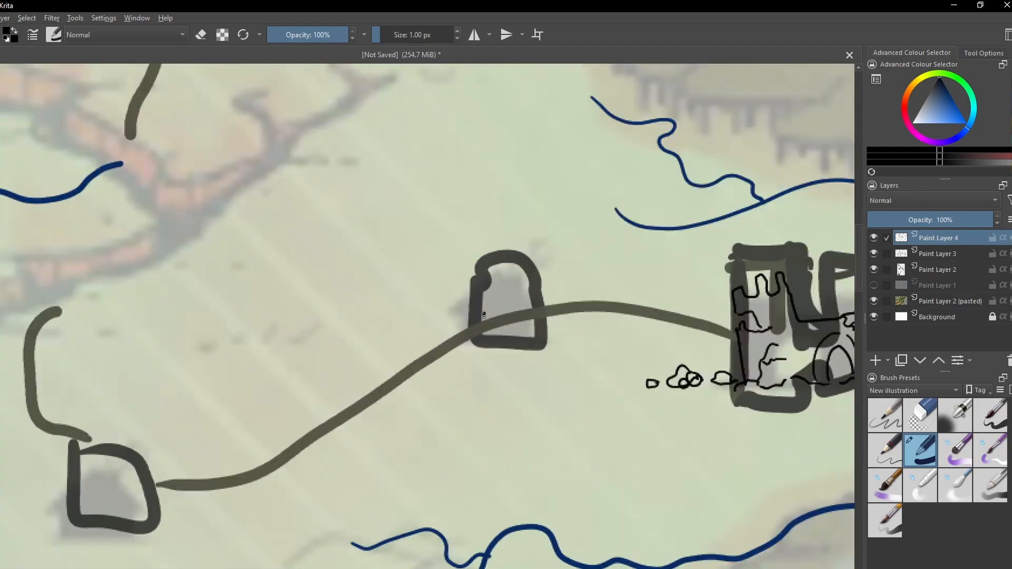
drag(483, 331, 523, 261)
mouse_move(501, 317)
mouse_down()
mouse_move(513, 271)
mouse_move(531, 322)
mouse_up()
drag(507, 331, 532, 333)
- Draw black tents with crossed poles over the settlement markers at the western and northern ends of the road
drag(369, 379, 524, 292)
drag(233, 440, 280, 302)
mouse_move(243, 439)
mouse_down()
mouse_move(269, 312)
mouse_move(296, 440)
mouse_up()
drag(254, 442, 312, 442)
mouse_move(434, 83)
mouse_down()
mouse_move(382, 445)
mouse_move(377, 556)
mouse_up()
mouse_move(299, 285)
mouse_down()
mouse_move(325, 182)
mouse_move(365, 294)
mouse_up()
drag(315, 287, 335, 286)
drag(289, 286, 366, 285)
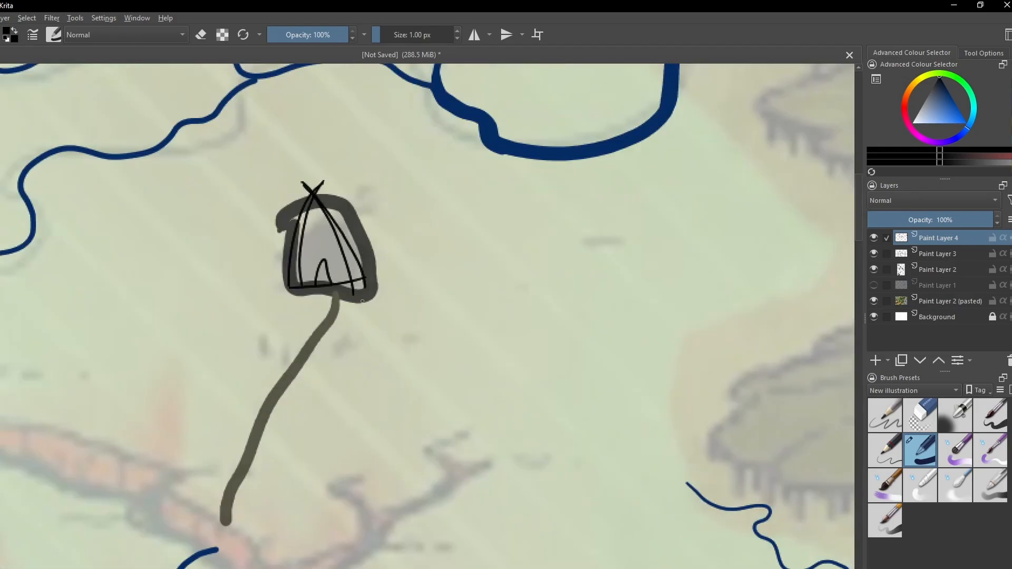
- Outline a black arched bridge with stone pillars and rocky banks over the sketched bridge on the eastern Ratmen border
key(minus)
key(minus)
key(minus)
drag(316, 416, 230, 141)
key(plus)
key(plus)
key(plus)
mouse_move(322, 435)
mouse_down()
mouse_move(475, 276)
mouse_move(415, 222)
mouse_up()
key(plus)
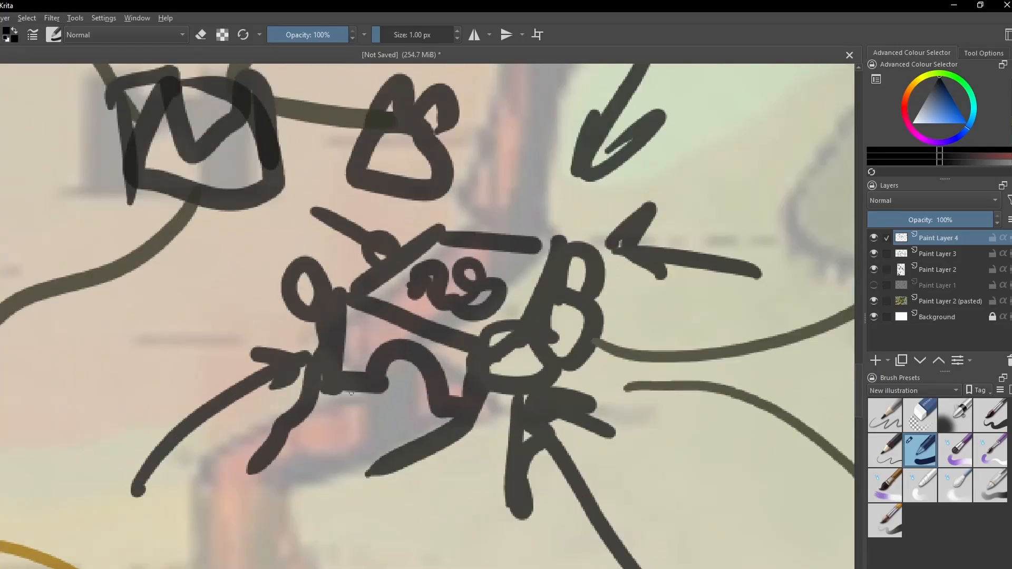
drag(345, 404, 439, 397)
drag(343, 325, 485, 357)
mouse_move(484, 358)
mouse_down()
mouse_move(387, 458)
mouse_move(305, 497)
mouse_up()
mouse_move(344, 325)
mouse_down()
mouse_move(204, 496)
mouse_move(347, 404)
mouse_up()
drag(330, 346, 326, 425)
drag(311, 358, 318, 465)
drag(362, 402, 406, 354)
- Complete the bridge's far edge and add a pointed spire, towers and small houses along the deck and western end
drag(424, 286, 536, 299)
drag(346, 306, 345, 235)
drag(336, 261, 356, 262)
drag(354, 305, 363, 290)
drag(372, 290, 390, 288)
mouse_move(412, 294)
mouse_down()
mouse_move(416, 317)
mouse_move(452, 337)
mouse_up()
mouse_move(486, 318)
mouse_down()
mouse_move(501, 350)
mouse_move(519, 329)
mouse_up()
drag(481, 297, 527, 323)
drag(535, 316, 554, 290)
drag(393, 282, 414, 259)
drag(307, 299, 326, 298)
drag(365, 267, 378, 262)
mouse_move(380, 244)
mouse_down()
mouse_move(391, 264)
mouse_move(454, 229)
mouse_up()
drag(544, 239, 536, 297)
drag(292, 344, 331, 342)
drag(299, 341, 314, 317)
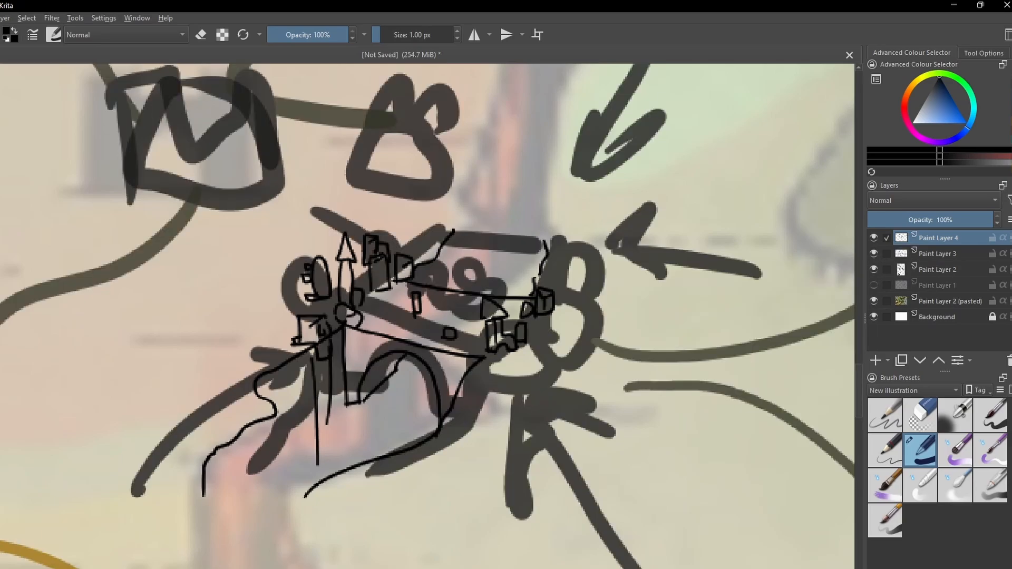
- Draw a domed tower at the bridge city's eastern end and add small buildings and finishing details around it
mouse_move(561, 311)
mouse_down()
mouse_move(581, 274)
mouse_move(601, 310)
mouse_up()
drag(572, 280, 572, 245)
mouse_move(594, 246)
mouse_down()
mouse_move(597, 279)
mouse_move(565, 231)
mouse_up()
mouse_move(568, 250)
mouse_down()
mouse_move(599, 247)
mouse_move(580, 218)
mouse_up()
drag(562, 308, 601, 308)
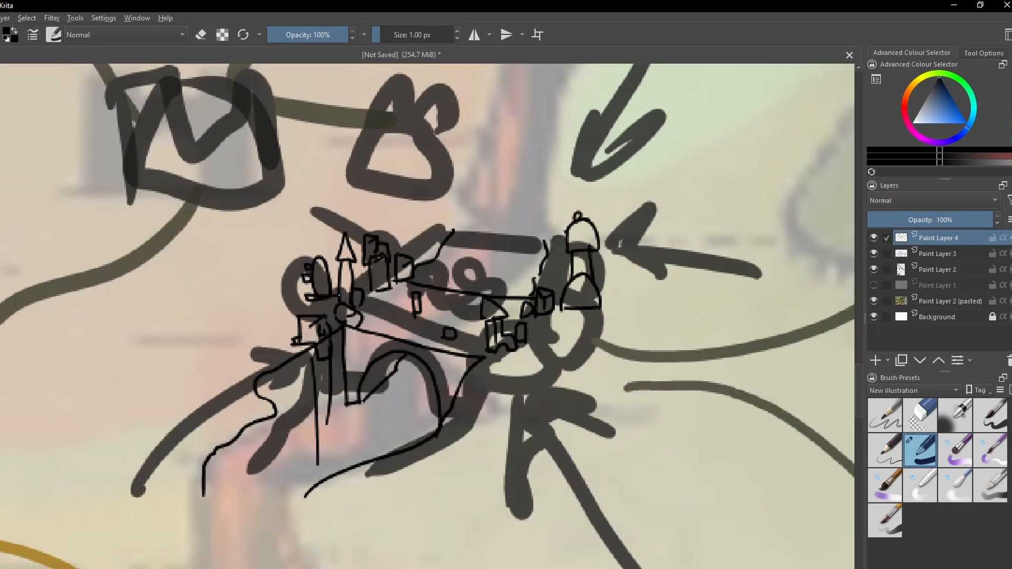
mouse_move(507, 364)
mouse_down()
mouse_move(551, 332)
mouse_move(578, 335)
mouse_up()
drag(540, 353, 560, 373)
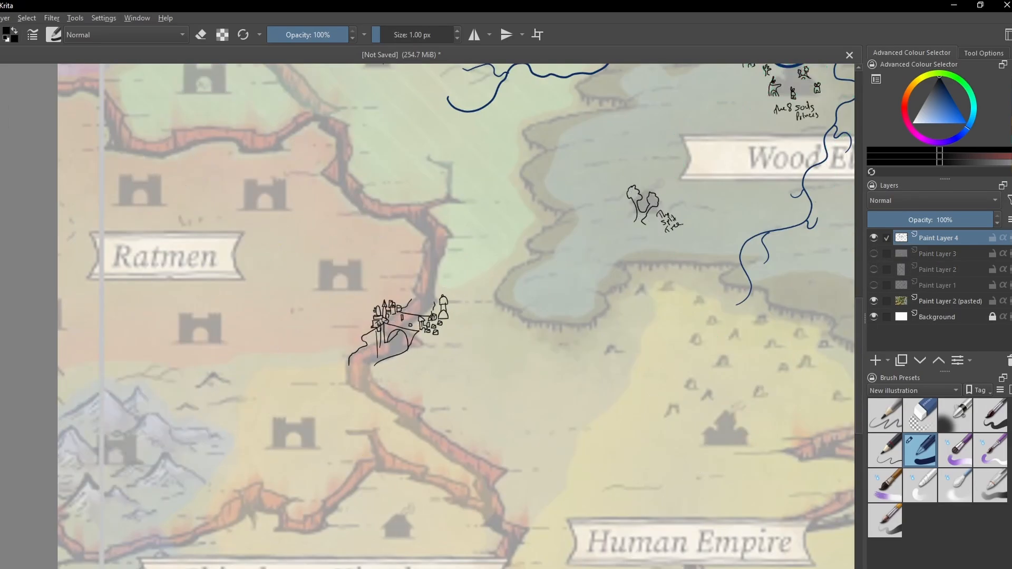
drag(373, 430, 407, 412)
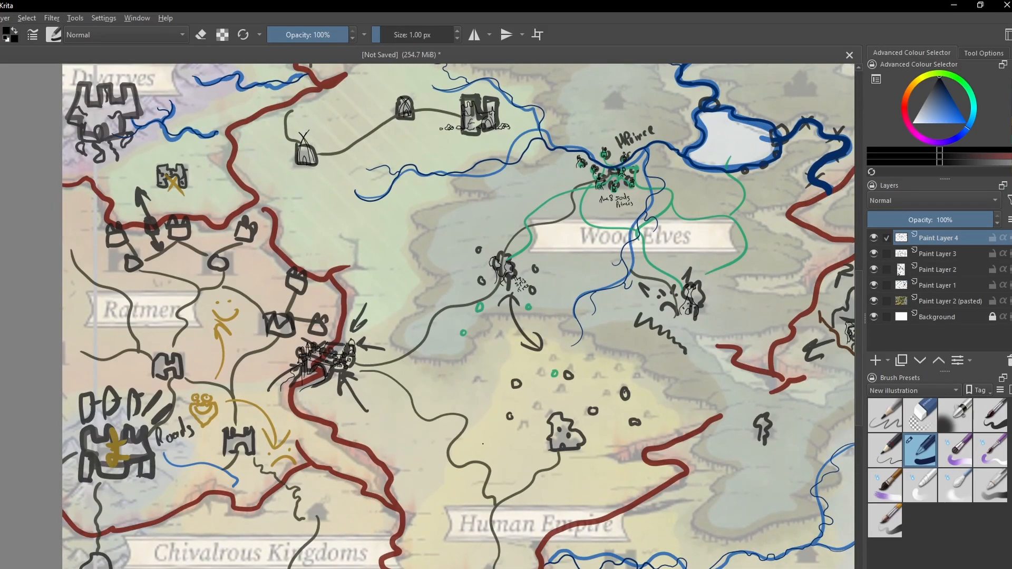
- Draw a small crenellated watchtower with an attached low wall just north of the bridge city
scroll(415, 348, up, 6)
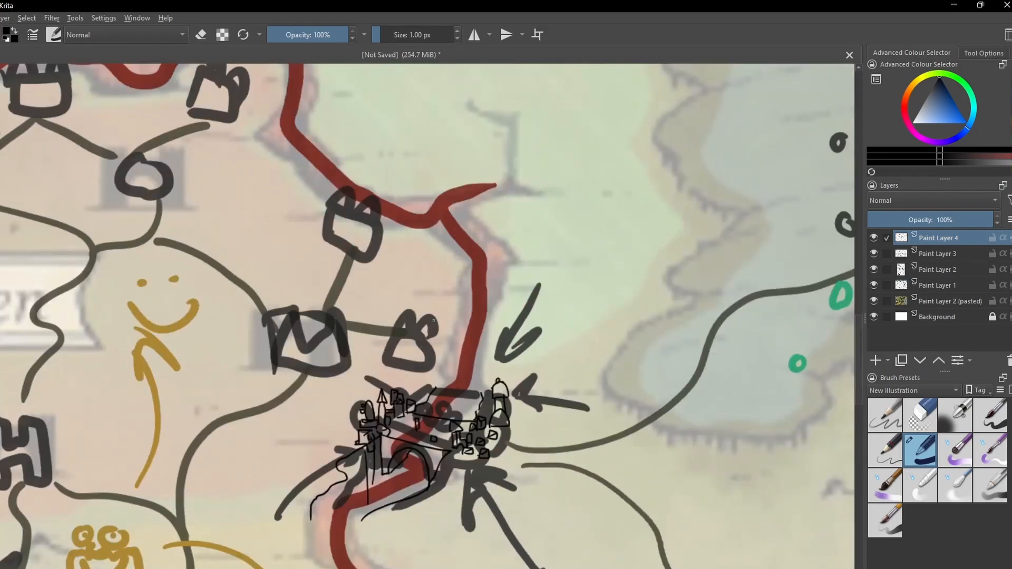
drag(434, 320, 461, 352)
drag(447, 310, 449, 316)
- Copy the watchtower and place duplicates at the border fort markers along the eastern and northern edges of Ratmen
drag(412, 282, 472, 364)
key(ctrl+c)
key(ctrl+v)
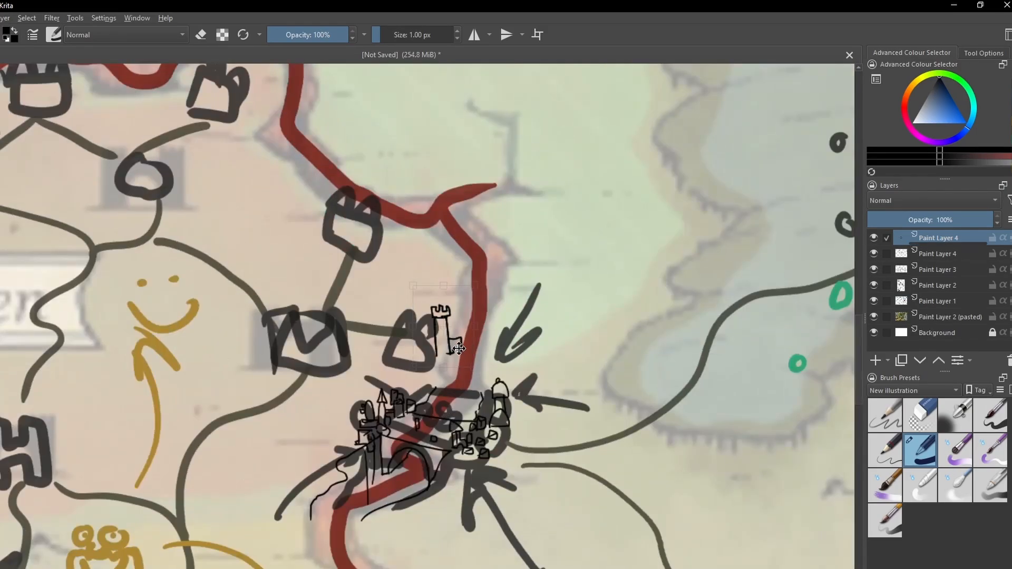
key(ctrl+v)
mouse_move(442, 332)
mouse_down()
mouse_move(352, 223)
mouse_move(263, 170)
mouse_move(344, 317)
mouse_up()
key(ctrl+v)
key(ctrl+j)
mouse_move(344, 317)
mouse_down()
mouse_move(320, 196)
mouse_move(450, 195)
mouse_up()
key(ctrl+j)
mouse_move(456, 208)
mouse_down()
mouse_move(140, 250)
mouse_move(32, 159)
mouse_up()
key(ctrl+j)
key(ctrl+j)
- Merge the duplicated watchtower layers down into Paint Layer 4, check its visibility and clear the selection
key(ctrl+e)
key(ctrl+e)
key(ctrl+e)
key(ctrl+e)
key(ctrl+e)
click(874, 238)
click(874, 237)
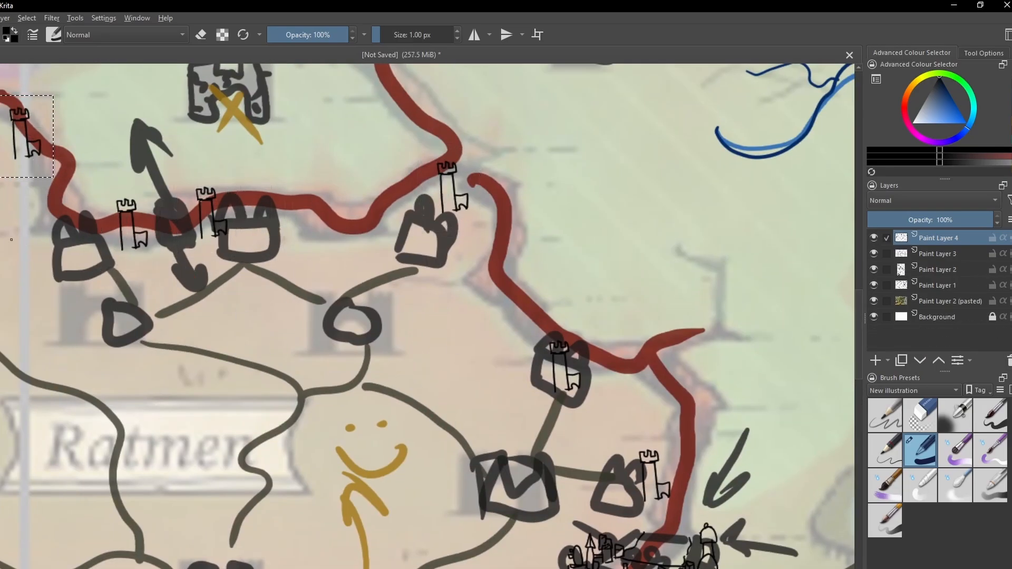
key(ctrl+shift+a)
- Draw a small twin-towered castle with an arched gate over the round marker north of the Ratmen label
drag(432, 326, 605, 252)
drag(304, 248, 319, 266)
drag(289, 267, 301, 270)
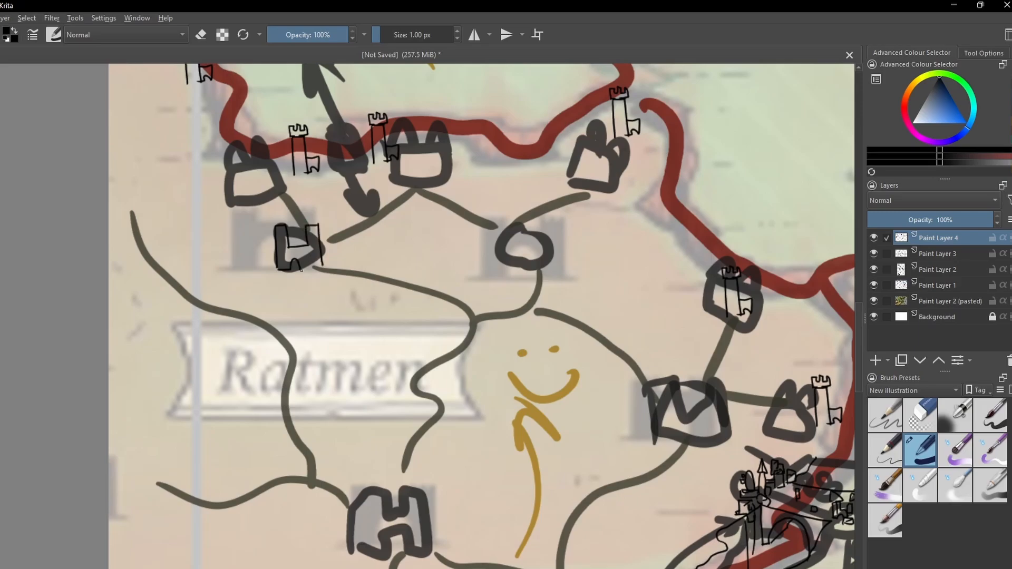
- Duplicate the twin-towered castle onto the northeastern, eastern and southern Ratmen markers and merge the copies into Paint Layer 4
drag(253, 207, 339, 286)
key(ctrl+j)
key(ctrl+t)
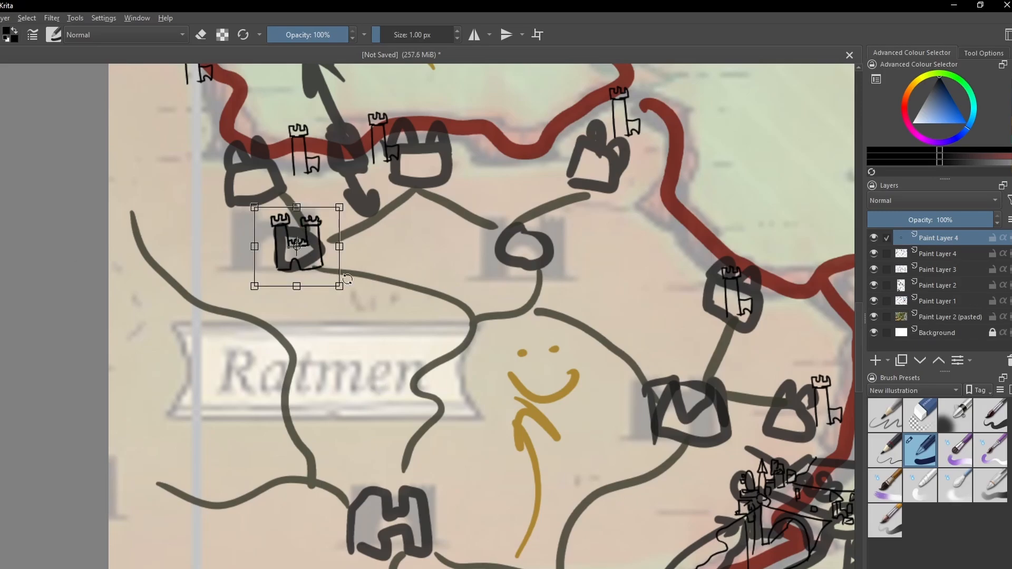
drag(308, 248, 686, 406)
key(ctrl+j)
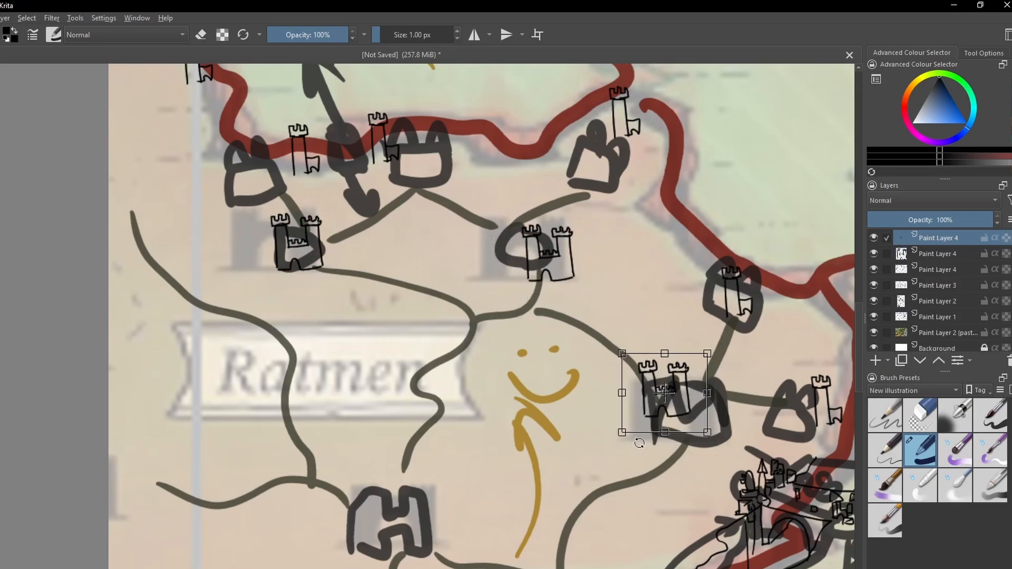
drag(608, 484, 473, 308)
key(ctrl+j)
drag(546, 227, 270, 366)
scroll(397, 326, down, 2)
key(Return)
key(ctrl+e)
key(ctrl+e)
key(ctrl+e)
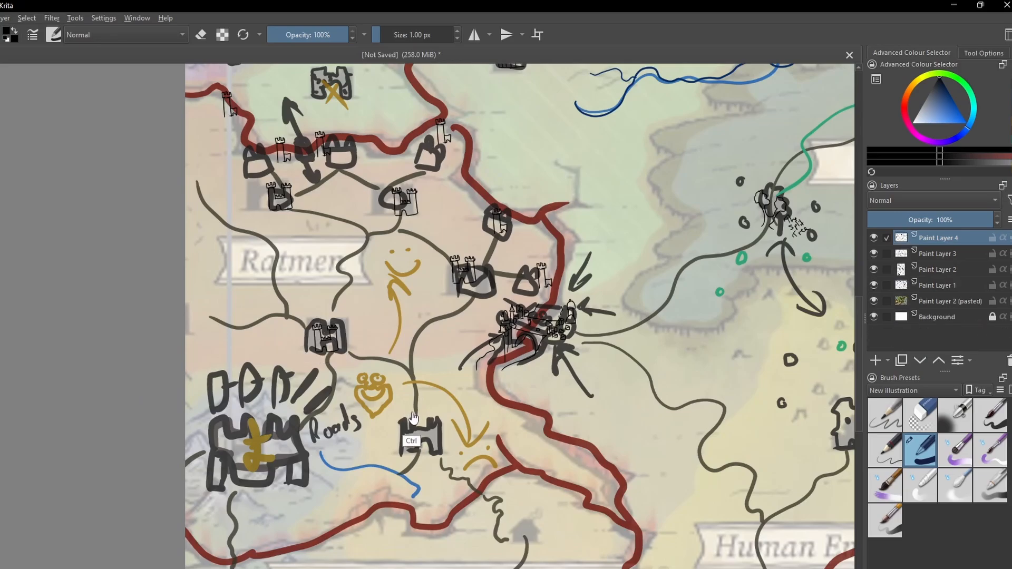
- Draw a jagged mountain peak with ridge lines over the western part of the large sketched fortress beside the word Roads
drag(482, 380, 424, 409)
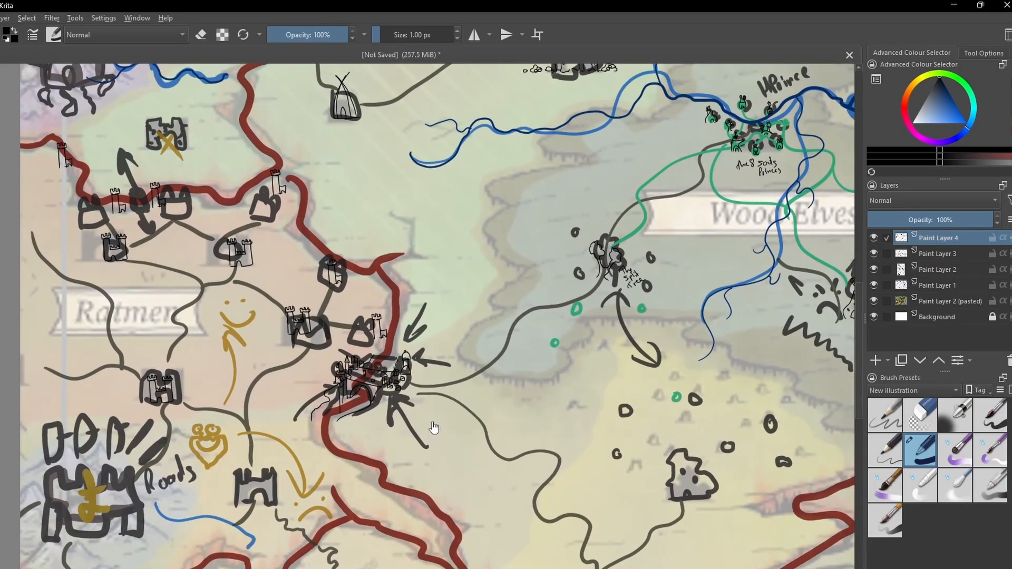
scroll(228, 485, up, 1)
drag(228, 485, 323, 411)
drag(204, 466, 433, 357)
scroll(433, 357, up, 2)
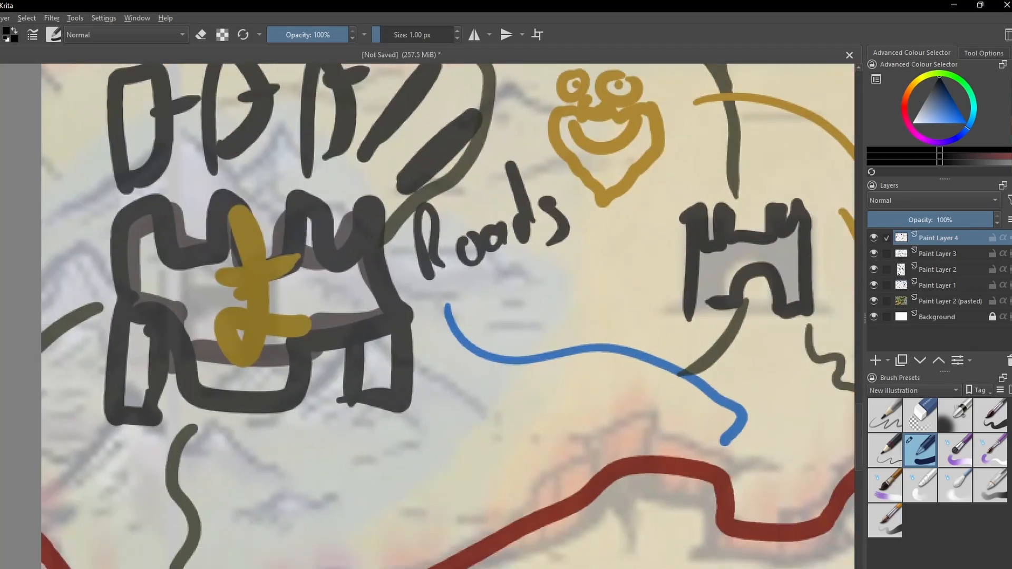
drag(389, 367, 492, 398)
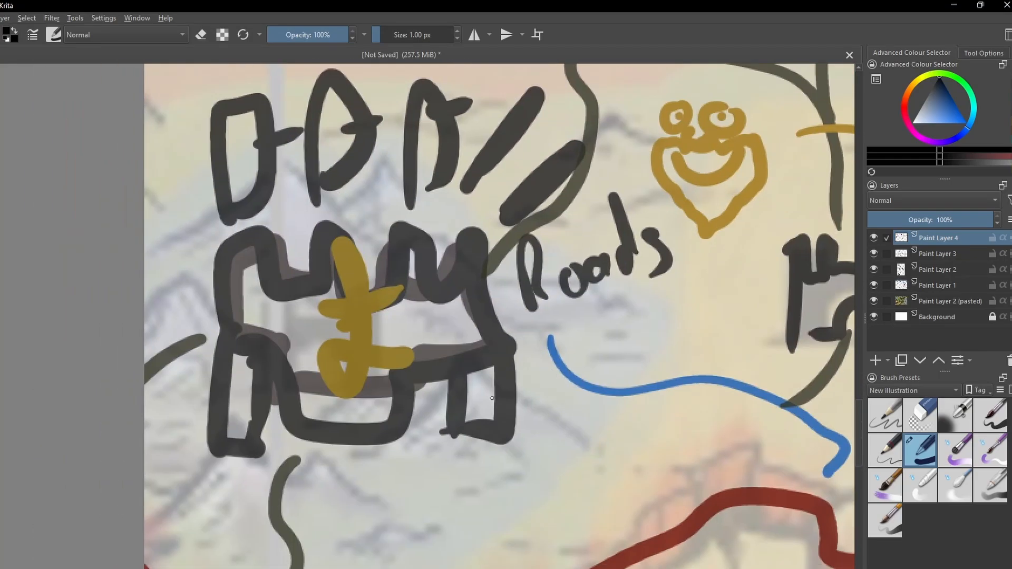
drag(206, 353, 352, 360)
drag(261, 283, 267, 344)
drag(253, 332, 230, 408)
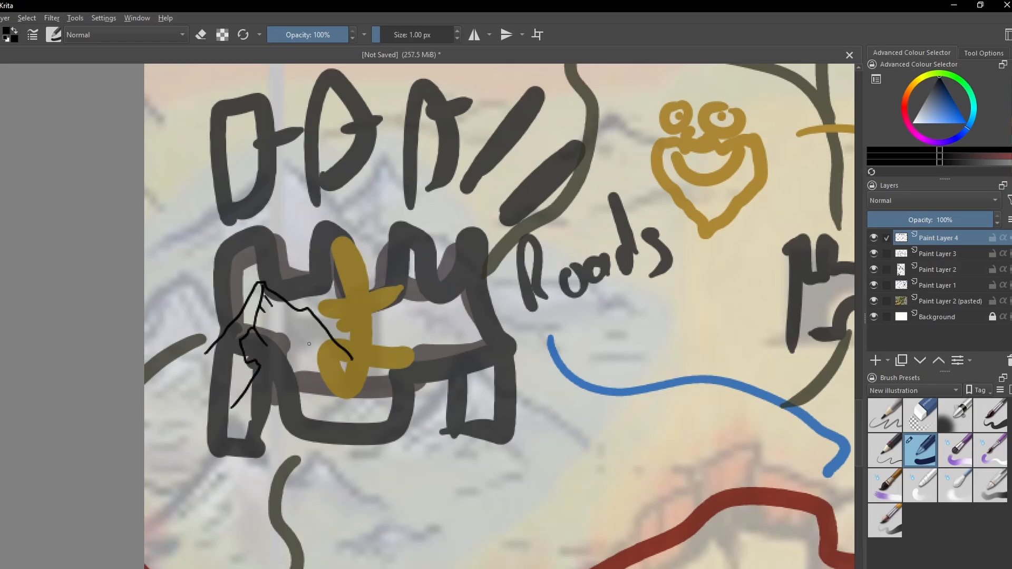
- Draw a castle with a tall crenellated tower and a lower battlemented wall on the eastern slope of the mountain peak
drag(316, 321, 318, 328)
key(e)
drag(320, 323, 348, 354)
key(e)
drag(317, 320, 345, 375)
mouse_move(318, 263)
mouse_down()
mouse_move(347, 285)
mouse_move(351, 318)
mouse_up()
drag(320, 325, 343, 346)
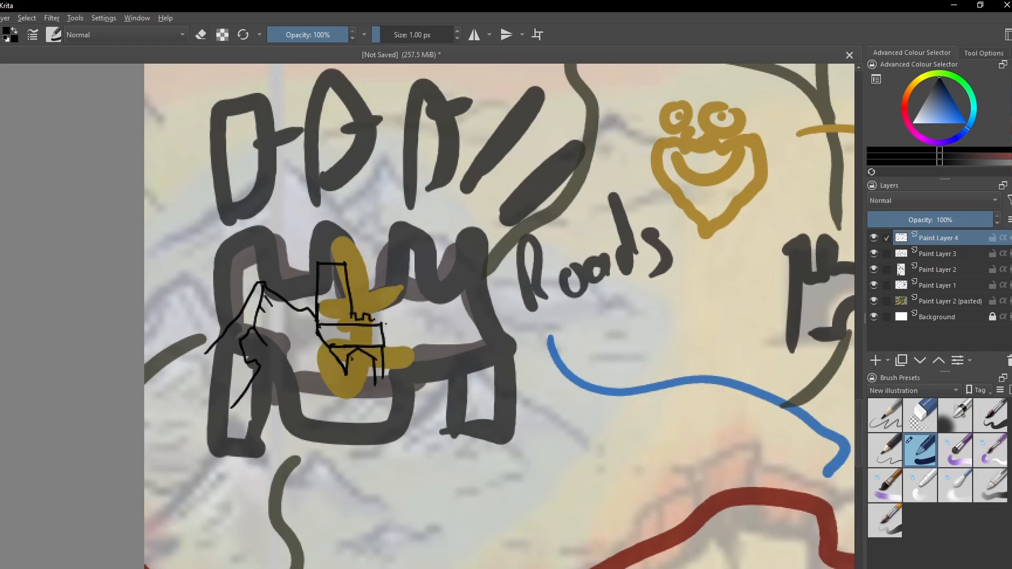
drag(386, 318, 399, 269)
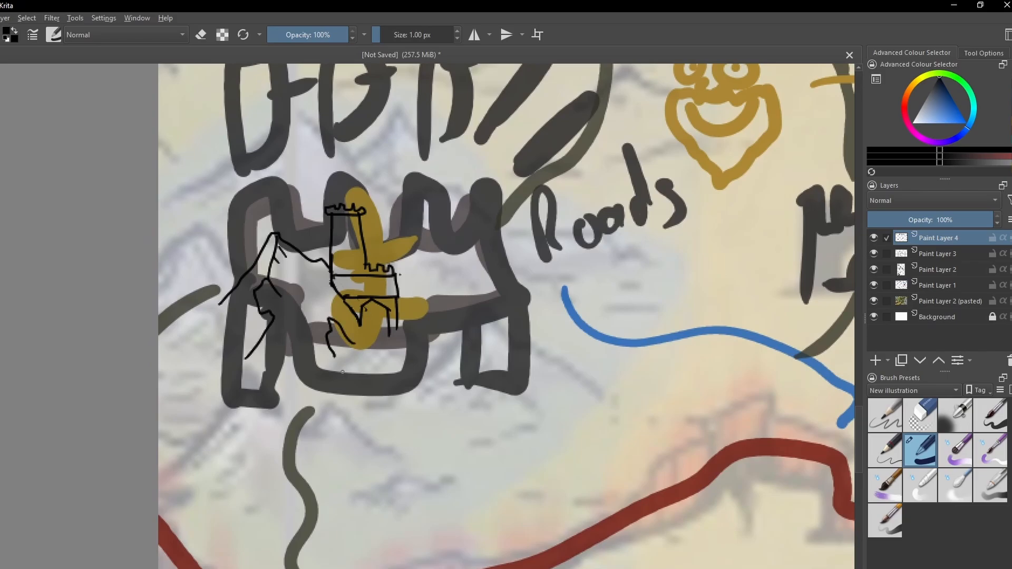
- Undo the last two strokes below the castle and draw a curved, hatched stone base with descending lines beneath its wall
key(ctrl+z)
key(ctrl+z)
drag(329, 317, 319, 361)
mouse_move(329, 316)
mouse_down()
mouse_move(342, 316)
mouse_move(368, 362)
mouse_up()
drag(349, 316, 349, 366)
mouse_move(354, 331)
mouse_down()
mouse_move(361, 361)
mouse_move(338, 371)
mouse_up()
key(e)
drag(323, 353, 319, 361)
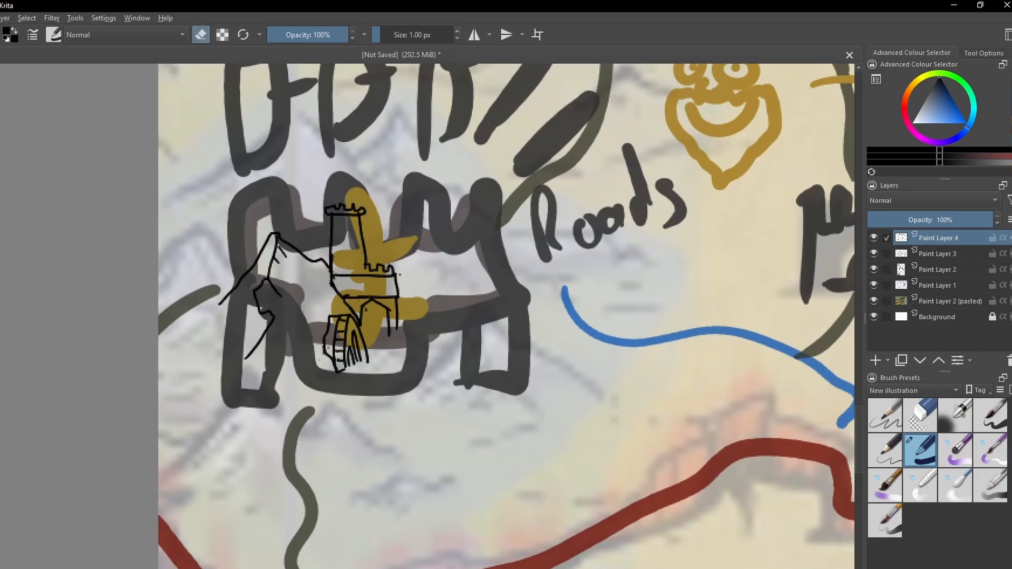
- Draw a crenellated tower with small windows over the western half of the sketched castle east of the Roads label
click(629, 4)
scroll(545, 343, down, 2)
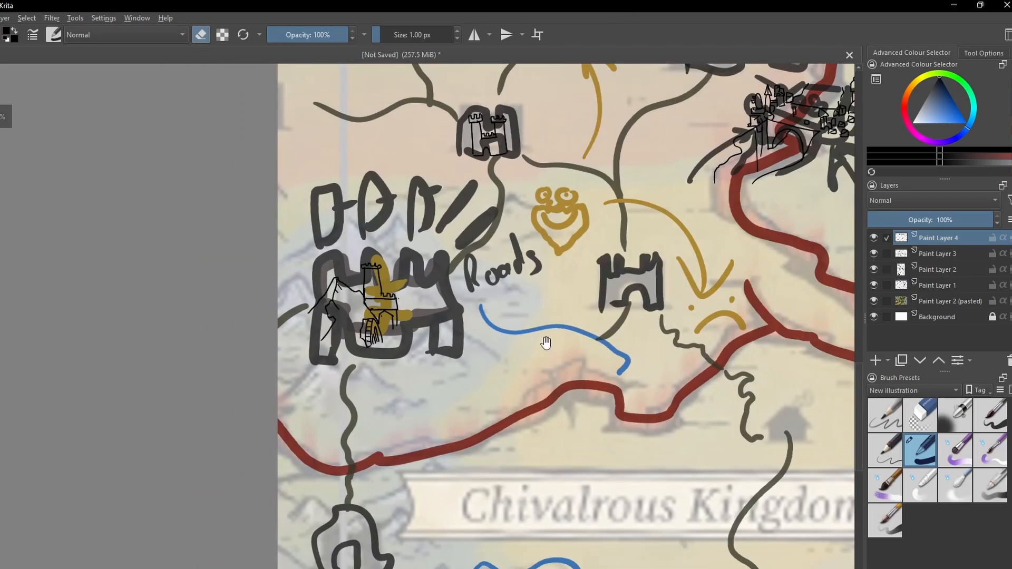
drag(544, 343, 290, 416)
scroll(359, 342, up, 2)
key(e)
drag(352, 315, 352, 392)
mouse_move(353, 391)
mouse_down()
mouse_move(404, 389)
mouse_move(400, 363)
mouse_up()
drag(401, 362, 354, 365)
drag(351, 315, 386, 318)
mouse_move(386, 318)
mouse_down()
mouse_move(391, 362)
mouse_move(368, 356)
mouse_up()
drag(376, 337, 377, 344)
- Draw a palisaded town with a gate, clustered houses and a flagged tower over the sketched fort north of the Human Empire label
scroll(342, 366, down, 2)
drag(458, 328, 341, 428)
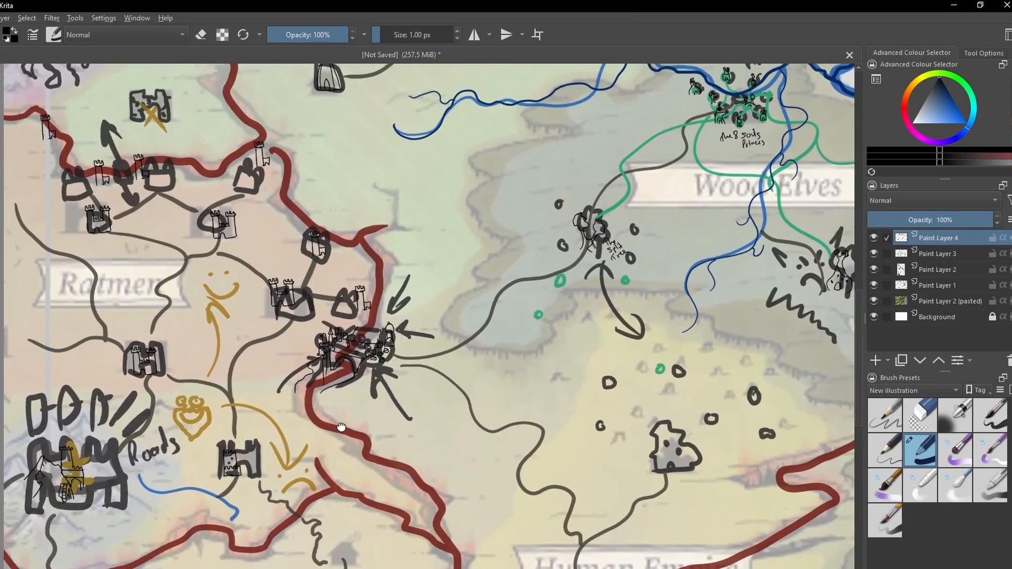
scroll(369, 327, up, 2)
mouse_move(660, 460)
mouse_down()
mouse_move(369, 326)
mouse_move(343, 382)
mouse_up()
drag(338, 342, 478, 338)
drag(479, 338, 470, 370)
drag(341, 378, 389, 375)
drag(405, 381, 414, 372)
drag(356, 342, 362, 375)
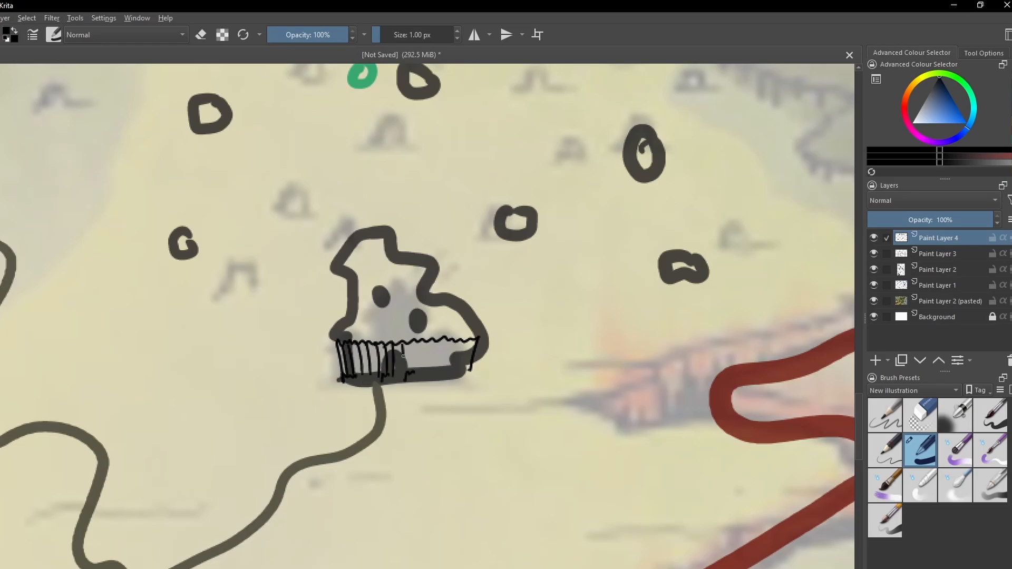
drag(445, 341, 442, 374)
drag(465, 340, 458, 373)
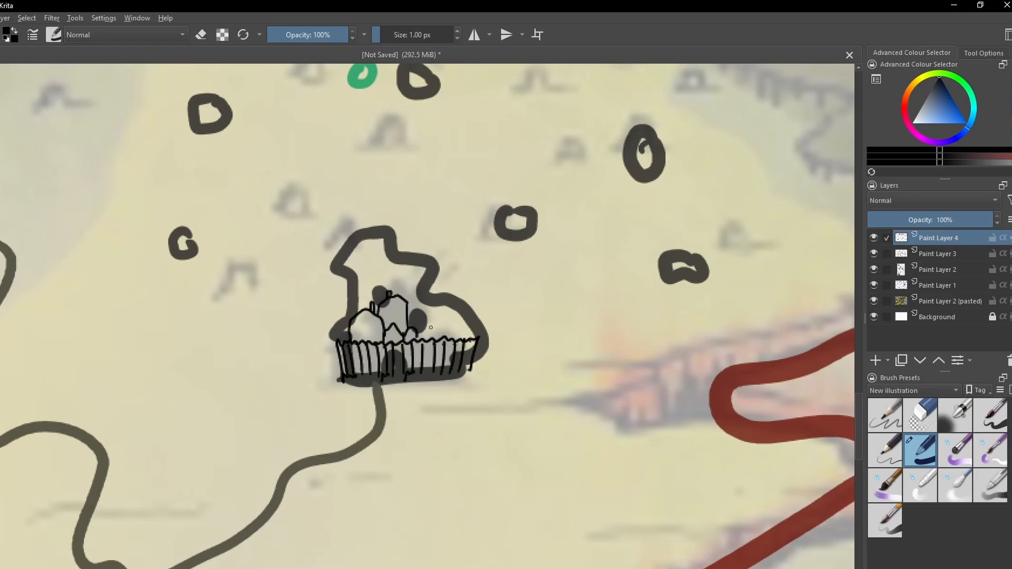
mouse_move(428, 340)
mouse_down()
mouse_move(448, 338)
mouse_move(445, 327)
mouse_up()
drag(467, 340, 445, 306)
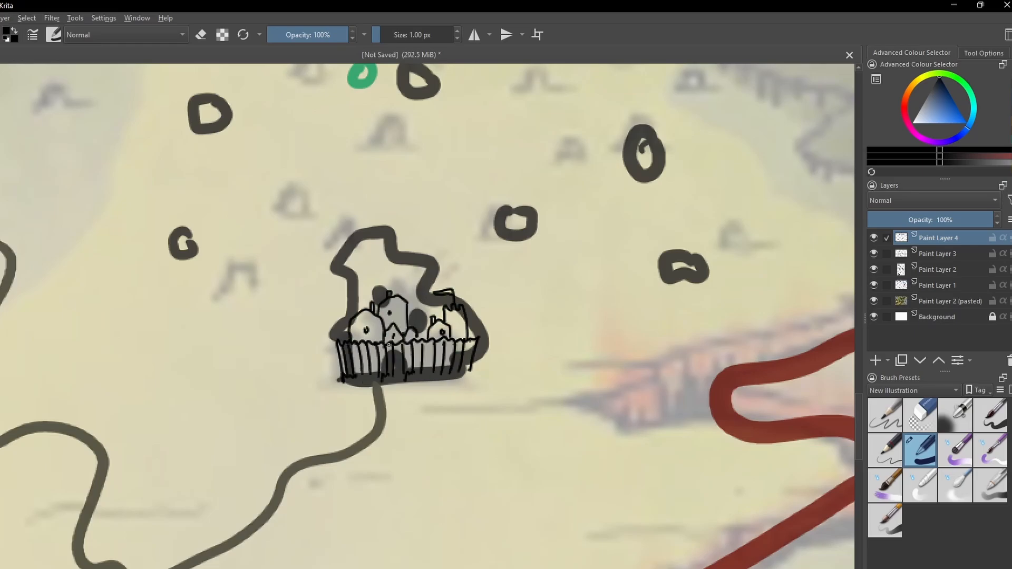
- Draw small peaked huts with doorways over the round markers surrounding the palisaded town
drag(389, 345, 446, 482)
drag(220, 390, 258, 390)
mouse_move(249, 259)
mouse_down()
mouse_move(249, 248)
mouse_move(288, 258)
mouse_up()
mouse_move(459, 234)
mouse_down()
mouse_move(501, 216)
mouse_move(501, 234)
mouse_up()
drag(555, 369, 599, 368)
drag(685, 297, 727, 302)
drag(721, 409, 721, 421)
drag(769, 412, 767, 409)
drag(739, 419, 749, 415)
drag(704, 299, 706, 304)
drag(577, 360, 573, 367)
- Draw another small hut beside the southern tip of the double-headed arrow below the spirit tree
drag(328, 174, 395, 393)
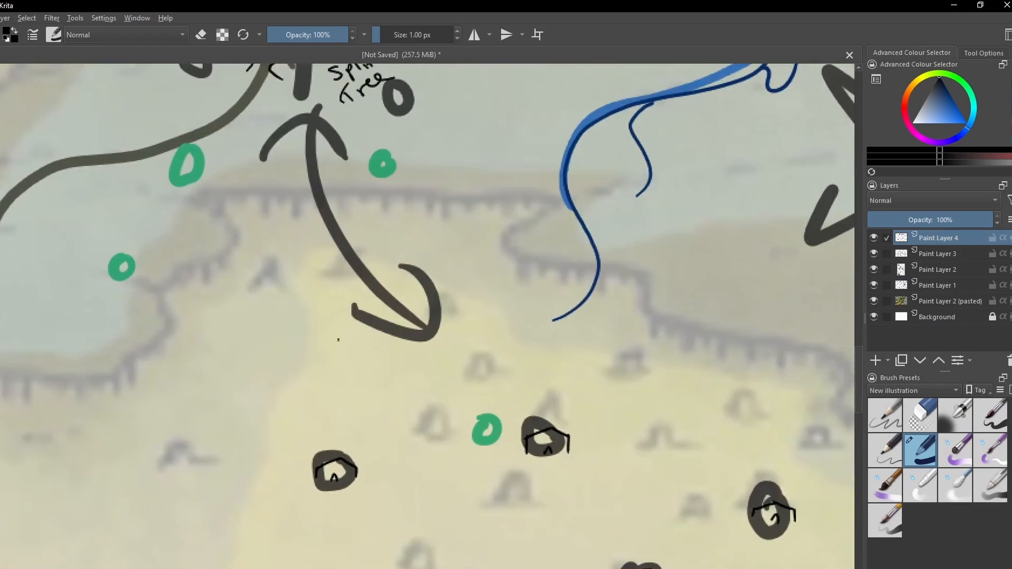
drag(339, 339, 336, 347)
drag(391, 340, 394, 347)
drag(338, 341, 394, 341)
drag(361, 345, 371, 345)
- Outline the forest edge along the north bank of the large northern river in dark green with a 9 px brush
scroll(398, 324, down, 3)
click(943, 74)
click(946, 91)
key(bracketright)
key(bracketright)
key(bracketright)
key(bracketright)
key(bracketright)
key(bracketright)
key(bracketright)
key(bracketright)
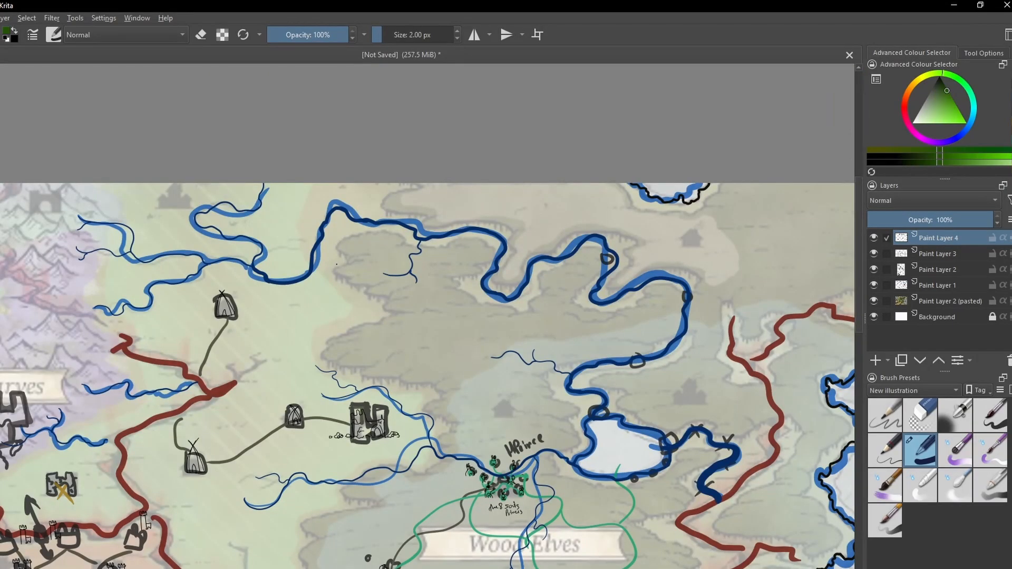
scroll(520, 99, up, 2)
mouse_move(305, 269)
mouse_down()
mouse_move(494, 426)
mouse_move(696, 379)
mouse_up()
drag(708, 381, 711, 454)
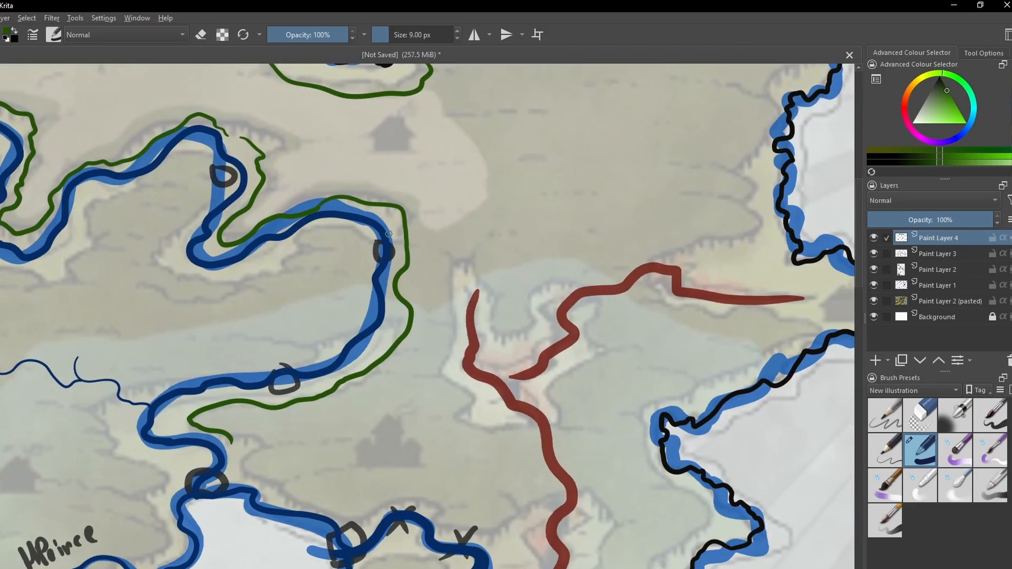
- Outline the forest south of the river in dark green, following its northern bank edge and its jagged western side
drag(400, 219, 175, 168)
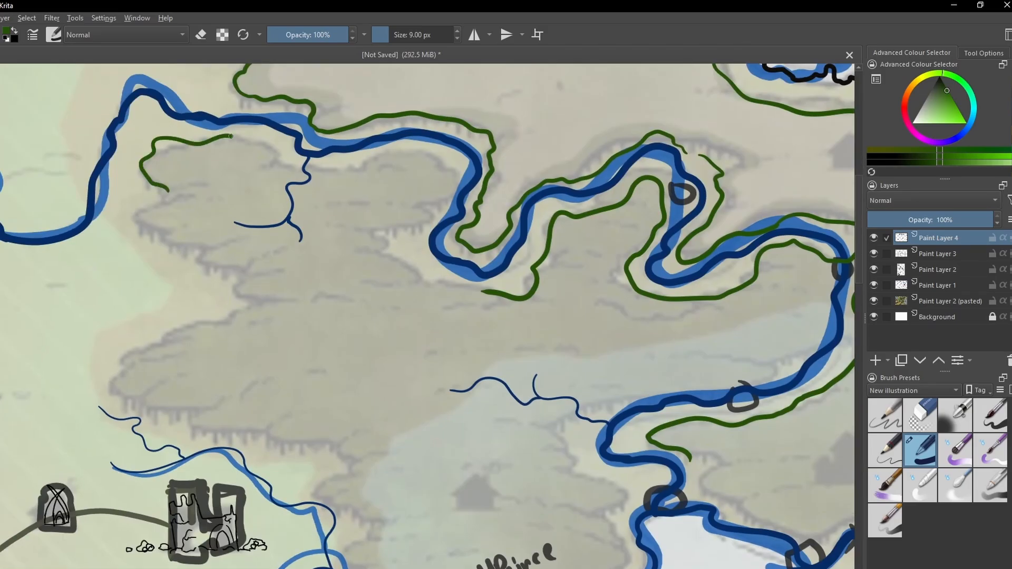
drag(232, 137, 475, 290)
drag(137, 190, 274, 348)
drag(122, 343, 358, 480)
drag(301, 296, 284, 353)
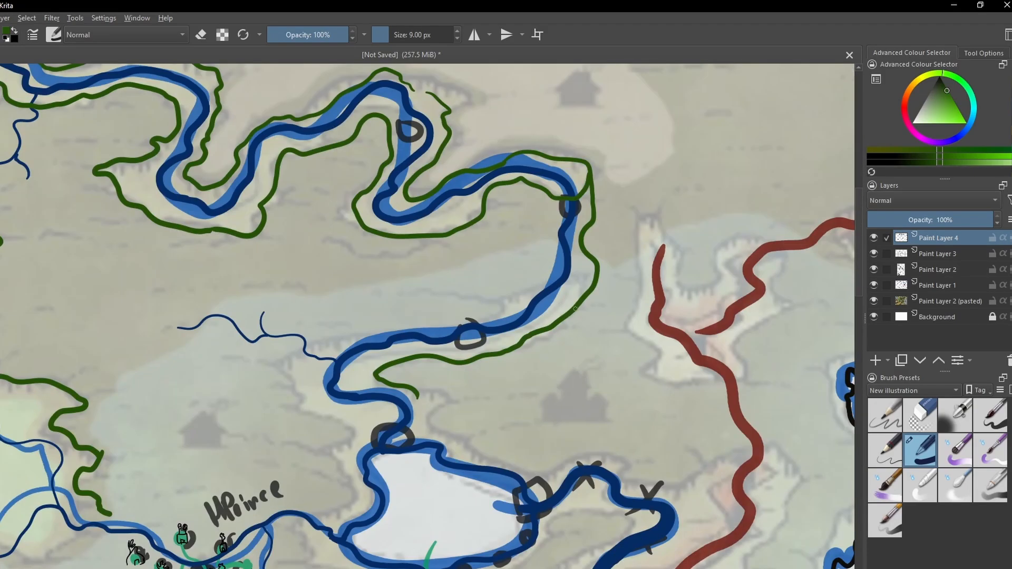
- Trace the dark green forest outline along the river's southeastern bend, around the lake and down the edge east of the Wood Elves label
drag(585, 274, 303, 348)
drag(359, 345, 285, 506)
drag(463, 354, 217, 432)
drag(537, 337, 454, 472)
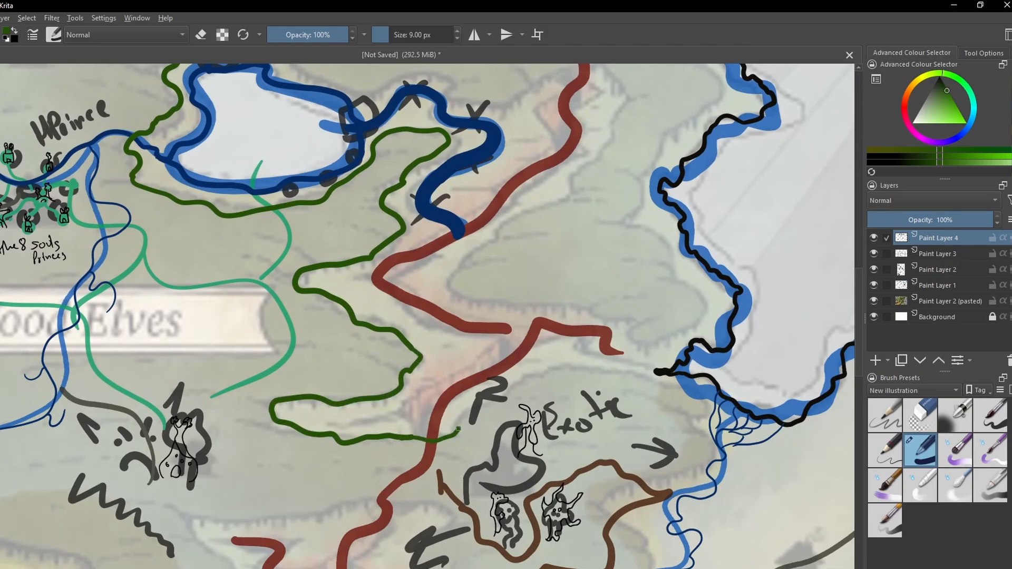
key(e)
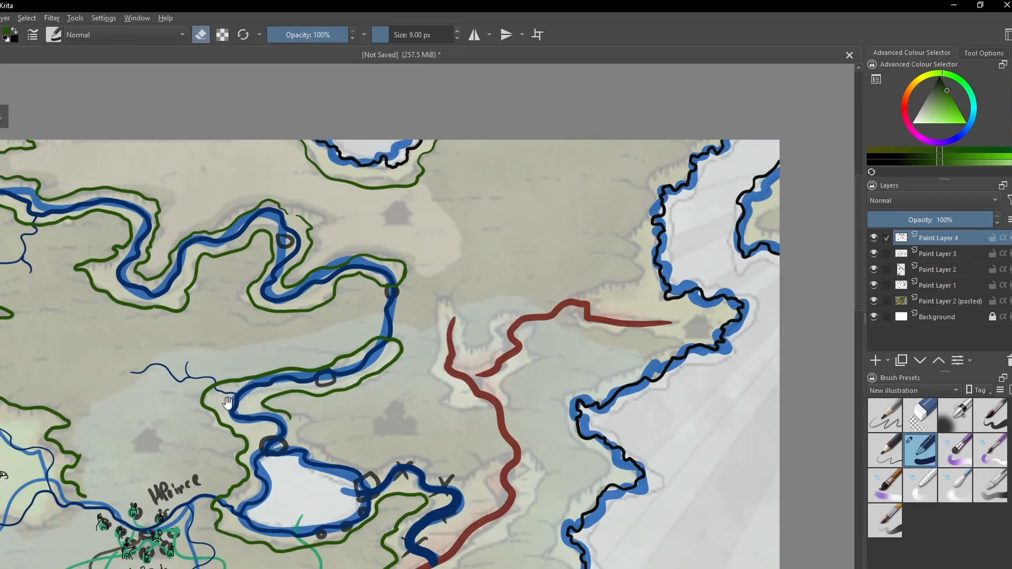
drag(228, 403, 623, 163)
key(e)
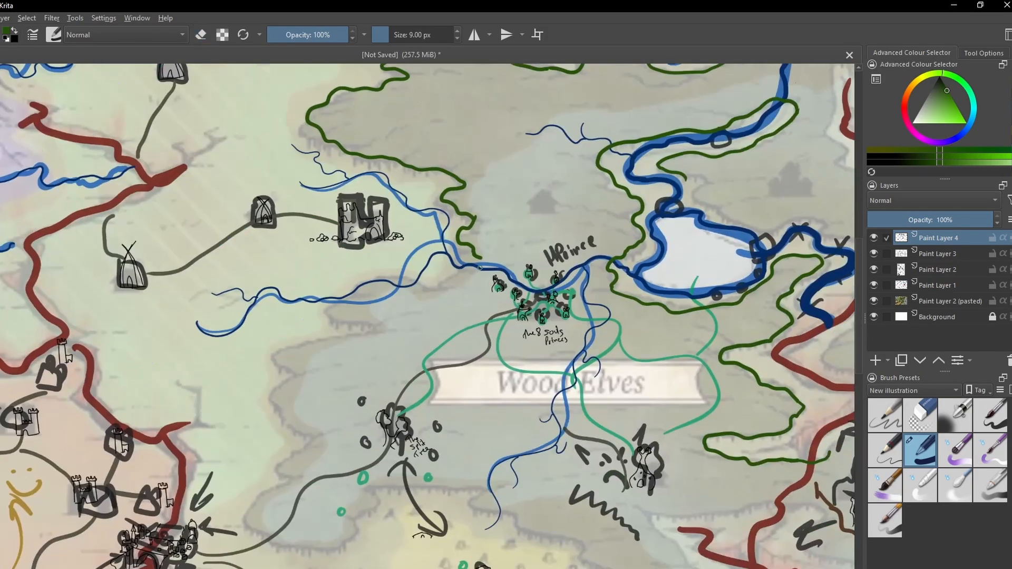
- Trace the remaining Wood Elves forest border in dark green around its southwestern, southern and eastern edges and the northeastern ravine
mouse_move(479, 259)
mouse_down()
mouse_move(435, 289)
mouse_move(371, 291)
mouse_move(286, 356)
mouse_move(279, 473)
mouse_move(451, 486)
mouse_up()
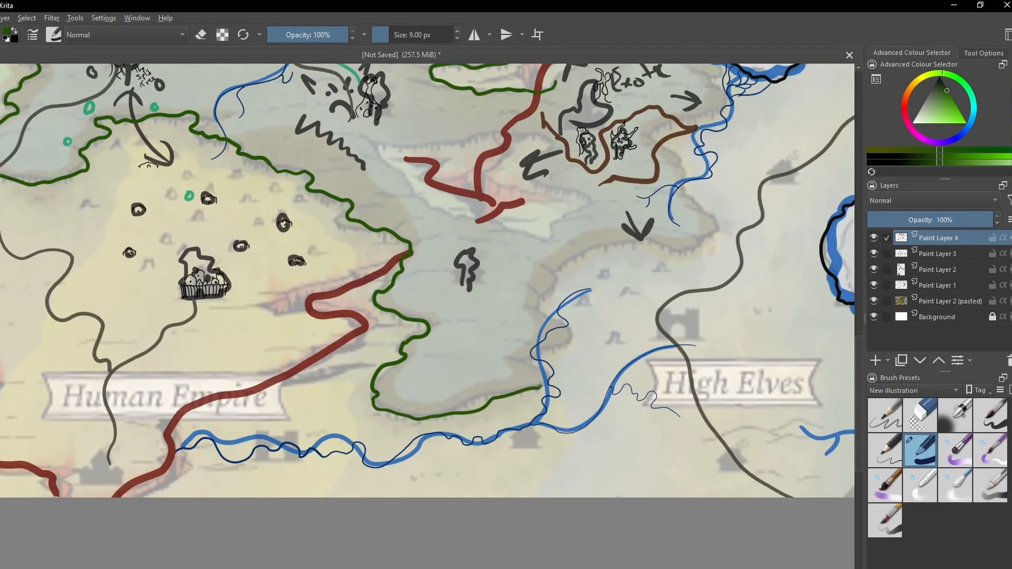
mouse_move(540, 388)
mouse_down()
mouse_move(538, 292)
mouse_move(689, 206)
mouse_up()
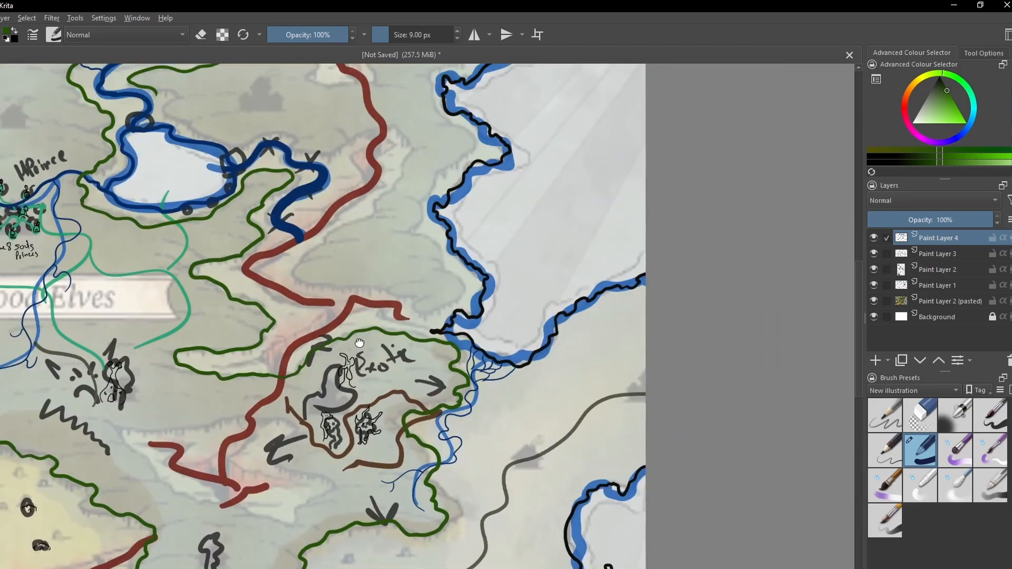
mouse_move(463, 196)
mouse_down()
mouse_move(401, 369)
mouse_move(254, 197)
mouse_up()
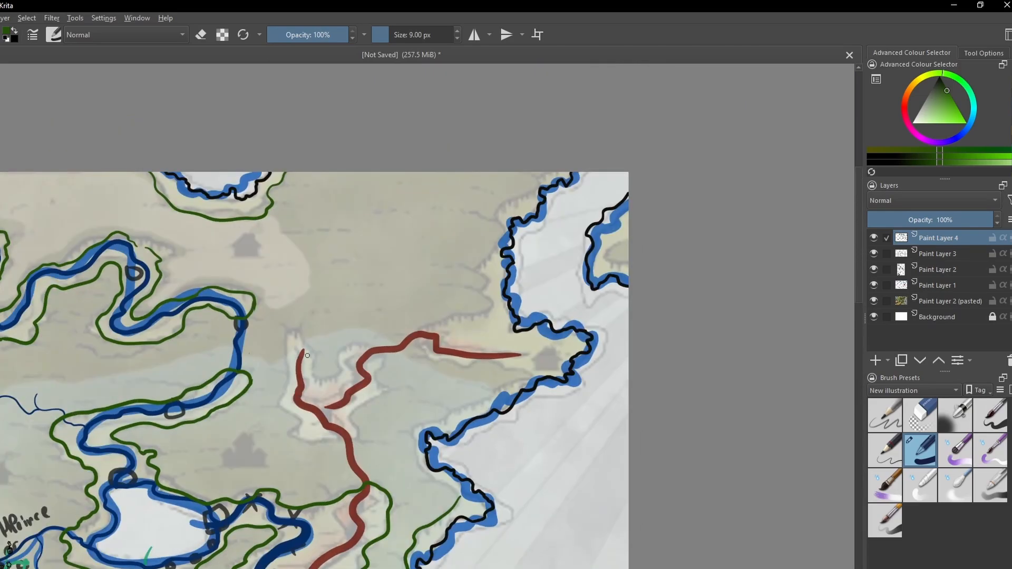
mouse_move(289, 333)
mouse_down()
mouse_move(390, 393)
mouse_move(369, 346)
mouse_up()
mouse_move(548, 174)
mouse_down()
mouse_move(498, 222)
mouse_move(405, 436)
mouse_up()
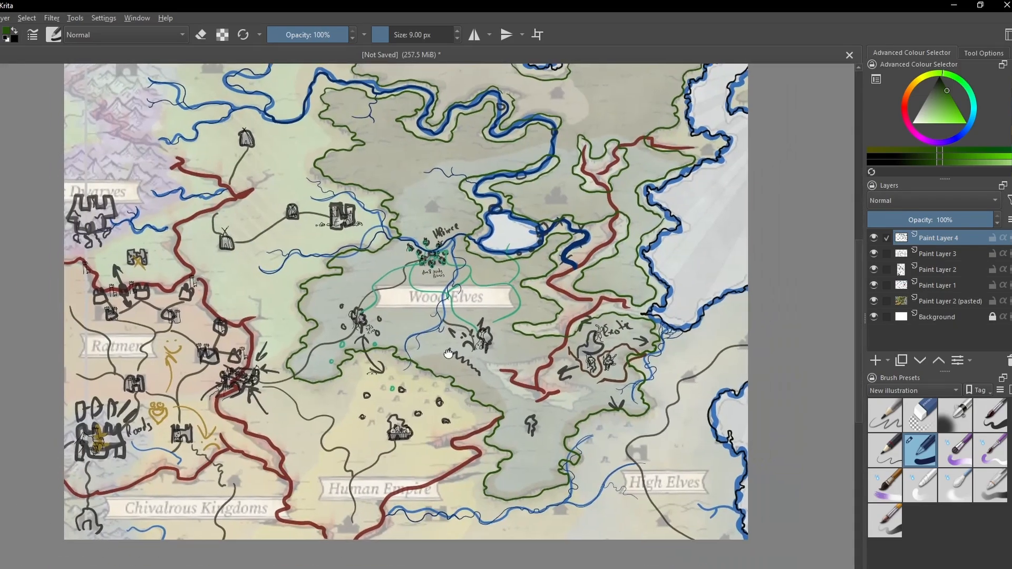
- Hide Paint Layers 1, 2 and 3 and review the clean line art without the rough sketch strokes
click(873, 285)
click(874, 269)
click(874, 254)
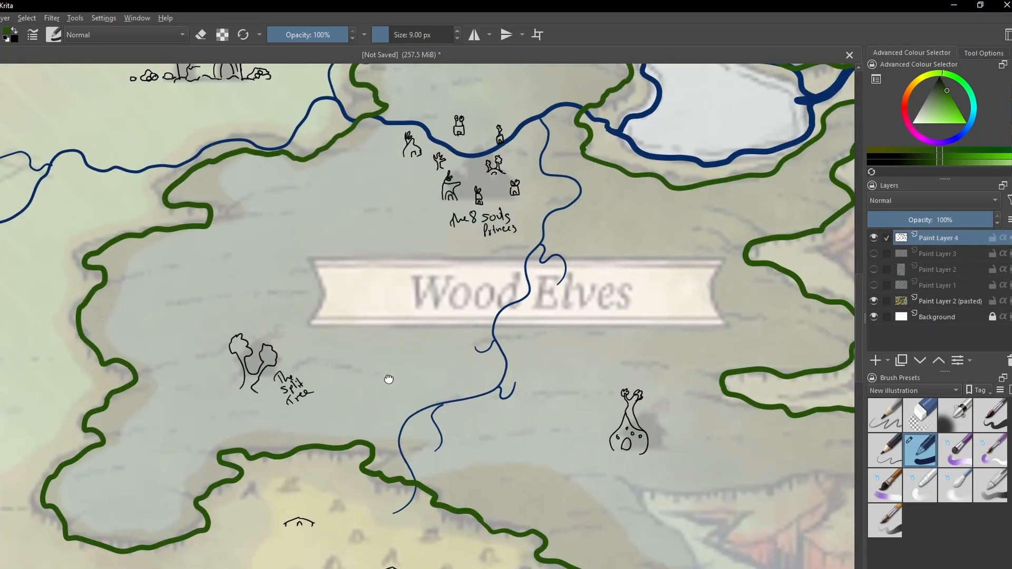
scroll(388, 379, down, 2)
drag(208, 482, 230, 525)
drag(361, 474, 429, 453)
mouse_move(321, 419)
mouse_down()
mouse_move(450, 380)
mouse_move(422, 464)
mouse_up()
- Copy the ruined castle northwest of the Wood Elves and place the copy just north of the Ratmen border watchtowers
mouse_move(445, 266)
mouse_down()
mouse_move(523, 306)
mouse_move(212, 353)
mouse_up()
key(ctrl+c)
key(ctrl+v)
key(t)
key(Return)
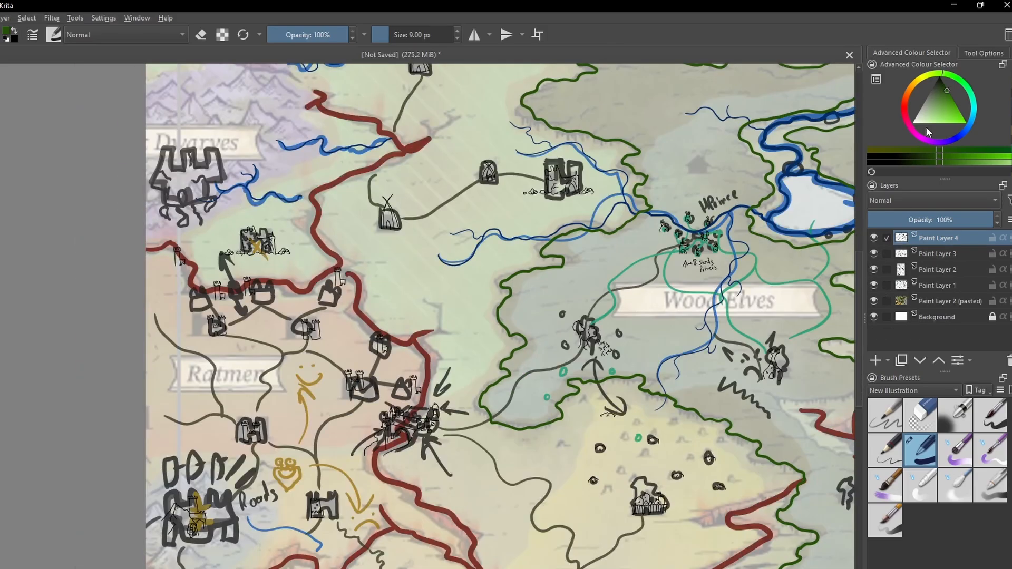
- Draw a black stone wall with a 3 px brush along the red northern Ratmen border between the watchtowers, leaving a broken section
scroll(160, 347, up, 2)
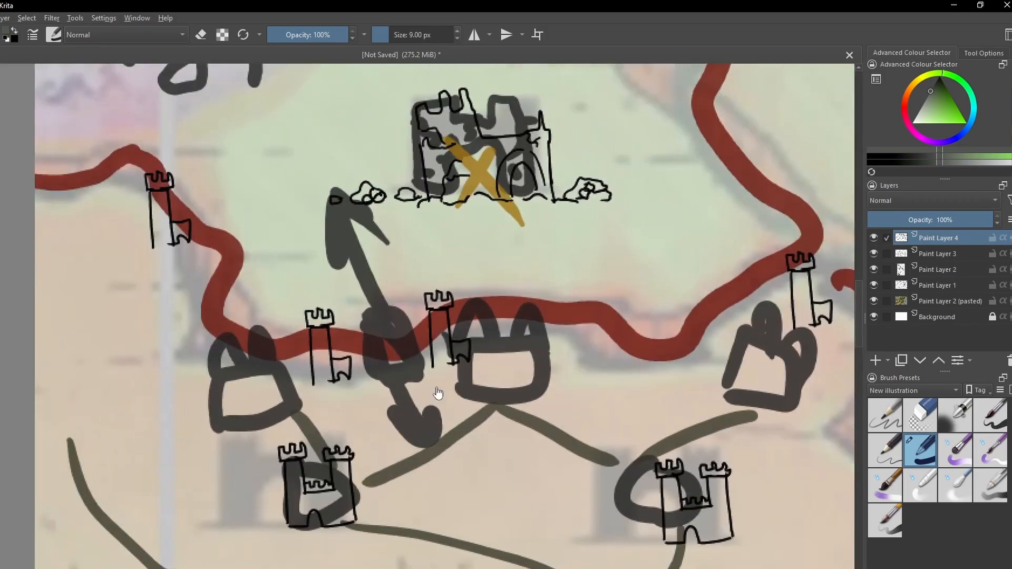
click(939, 77)
drag(336, 332, 430, 314)
drag(352, 355, 417, 351)
key(e)
key(e)
drag(228, 303, 302, 329)
mouse_move(213, 292)
mouse_down()
mouse_move(310, 353)
mouse_move(357, 355)
mouse_up()
drag(419, 351, 429, 342)
drag(456, 304, 592, 309)
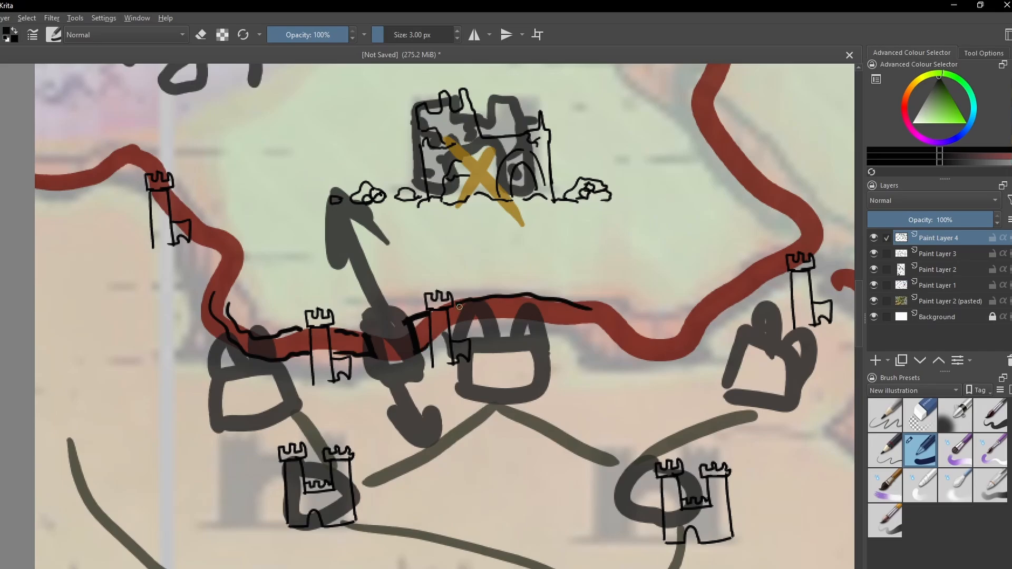
drag(449, 330, 624, 358)
mouse_move(558, 301)
mouse_down()
mouse_move(558, 316)
mouse_move(576, 321)
mouse_up()
drag(283, 332, 284, 346)
- Draw red flames rising from the broken section of the northern Ratmen wall
click(955, 104)
drag(367, 334, 380, 291)
drag(391, 282, 403, 335)
scroll(402, 338, down, 2)
scroll(454, 422, down, 1)
- Trace the winding road from the castle east of the Roads label down to the southern map edge in brown
drag(528, 442, 394, 316)
mouse_move(503, 243)
mouse_down()
mouse_move(382, 297)
mouse_move(323, 287)
mouse_up()
click(920, 80)
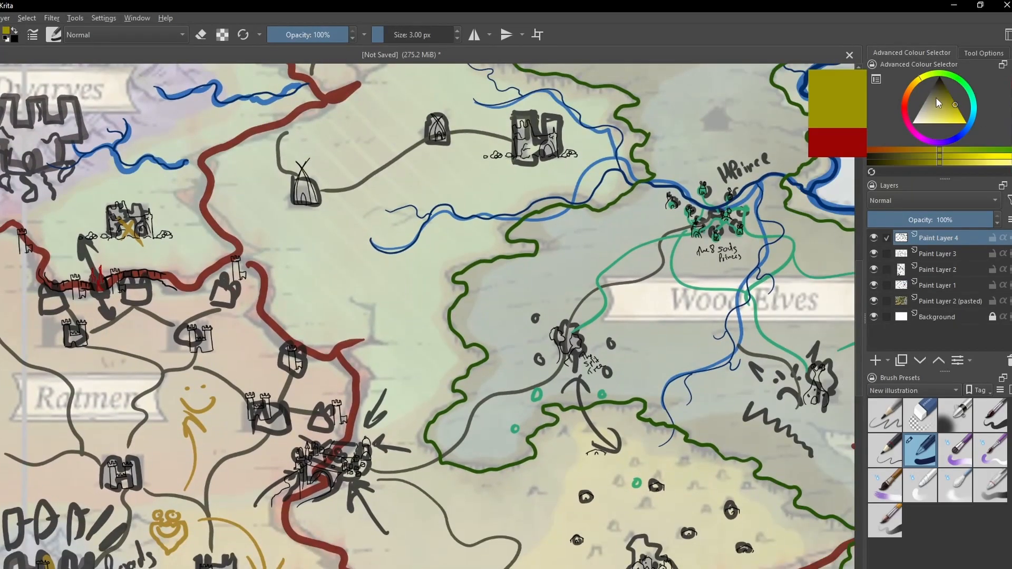
click(913, 85)
click(940, 100)
scroll(416, 338, up, 2)
mouse_move(363, 506)
mouse_down()
mouse_move(434, 375)
mouse_move(421, 320)
mouse_up()
drag(278, 196, 386, 322)
drag(405, 322, 368, 486)
- Draw two small black houses with chimneys beside the road bend above the Chivalrous Kingdoms label
click(939, 78)
mouse_move(385, 305)
mouse_down()
mouse_move(387, 320)
mouse_move(408, 303)
mouse_move(426, 304)
mouse_up()
mouse_move(418, 306)
mouse_down()
mouse_move(417, 318)
mouse_move(403, 319)
mouse_up()
drag(415, 297, 421, 300)
- Add a short brown road leading southwest from the foot of the castle east of the Roads label
click(939, 100)
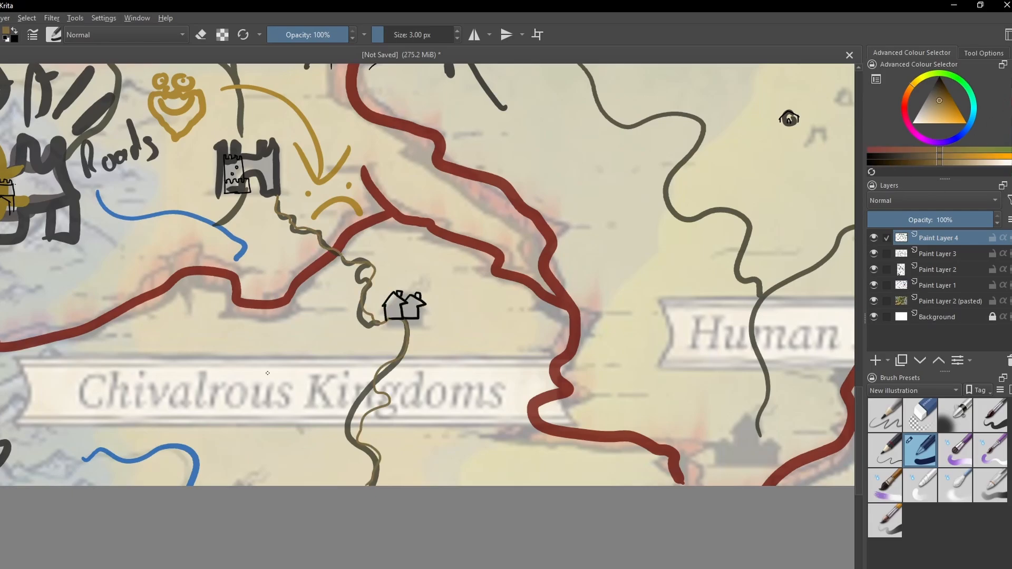
drag(285, 197, 426, 381)
drag(418, 379, 358, 408)
- Draw a dark blue river from the mountain fortress eastward below the Roads label, reworking the branching tributaries at its source
click(967, 128)
click(949, 94)
mouse_move(226, 369)
mouse_down()
mouse_move(299, 390)
mouse_move(379, 449)
mouse_up()
drag(225, 404, 281, 387)
drag(240, 403, 210, 432)
key(ctrl+z)
key(ctrl+z)
key(ctrl+z)
mouse_move(175, 378)
mouse_down()
mouse_move(341, 412)
mouse_move(379, 458)
mouse_move(207, 394)
mouse_up()
mouse_move(151, 431)
mouse_down()
mouse_move(177, 425)
mouse_move(202, 395)
mouse_up()
mouse_move(143, 456)
mouse_down()
mouse_move(167, 431)
mouse_move(243, 403)
mouse_up()
key(ctrl+z)
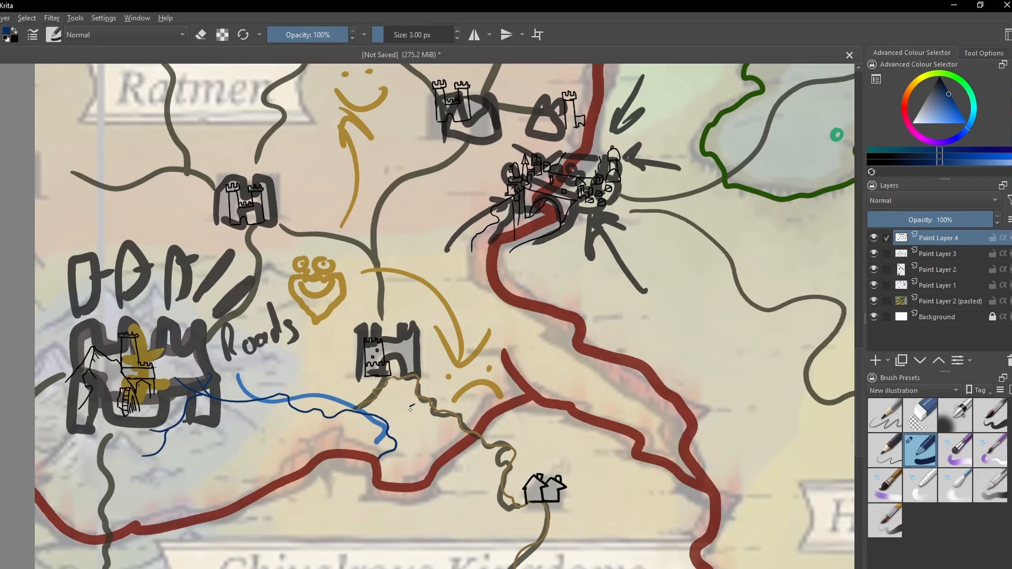
drag(203, 438, 246, 402)
- Trace the brown roads linking the mountain fortress, the castle east of the Roads label and the southern and eastern Ratmen castles
ctrl+click(419, 391)
drag(249, 228, 228, 339)
mouse_move(228, 340)
mouse_down()
mouse_move(230, 409)
mouse_move(153, 481)
mouse_move(366, 447)
mouse_up()
drag(442, 238, 350, 367)
drag(483, 162, 449, 217)
drag(541, 234, 453, 227)
- Trace the brown roads running through the western and central Ratmen territory on both sides of the Ratmen label
drag(275, 259, 383, 396)
mouse_move(304, 438)
mouse_down()
mouse_move(229, 421)
mouse_move(123, 419)
mouse_up()
mouse_move(276, 413)
mouse_down()
mouse_move(153, 239)
mouse_move(123, 215)
mouse_up()
mouse_move(282, 258)
mouse_down()
mouse_move(379, 280)
mouse_move(344, 428)
mouse_up()
drag(444, 292, 511, 346)
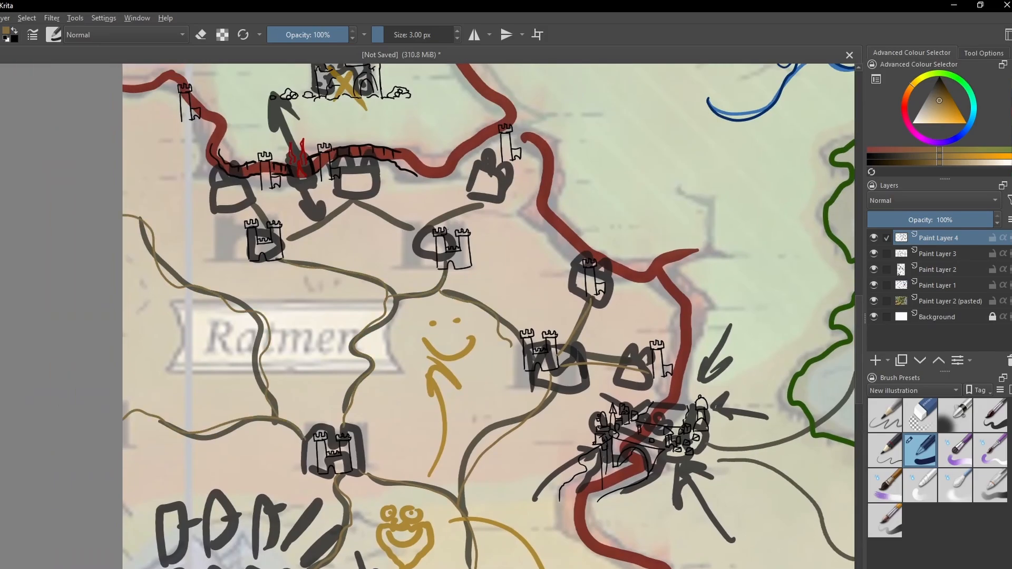
- Trace the short brown roads joining the northern Ratmen castles to the border forts and watchtowers
drag(509, 166, 468, 228)
drag(341, 184, 431, 250)
drag(273, 188, 288, 236)
mouse_move(185, 119)
mouse_down()
mouse_move(184, 179)
mouse_move(236, 225)
mouse_up()
drag(475, 369, 287, 209)
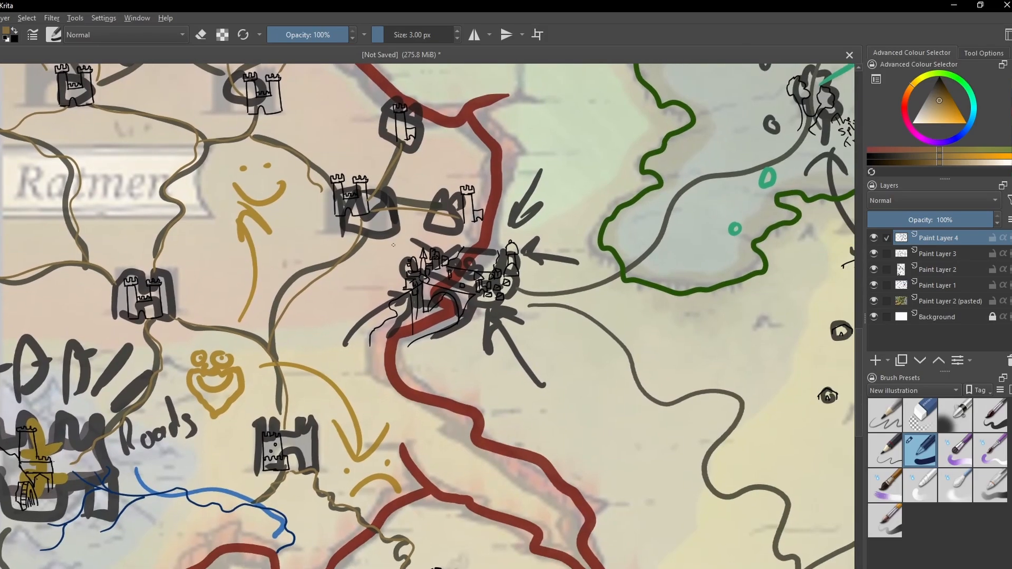
- Hide Paint Layers 1 to 3 and fade the pasted map layer to 22% opacity
drag(527, 395, 263, 221)
mouse_move(243, 122)
mouse_down()
mouse_move(534, 400)
mouse_move(526, 519)
mouse_up()
drag(580, 290, 334, 365)
drag(427, 367, 321, 467)
mouse_move(369, 263)
mouse_down()
mouse_move(390, 438)
mouse_move(548, 505)
mouse_up()
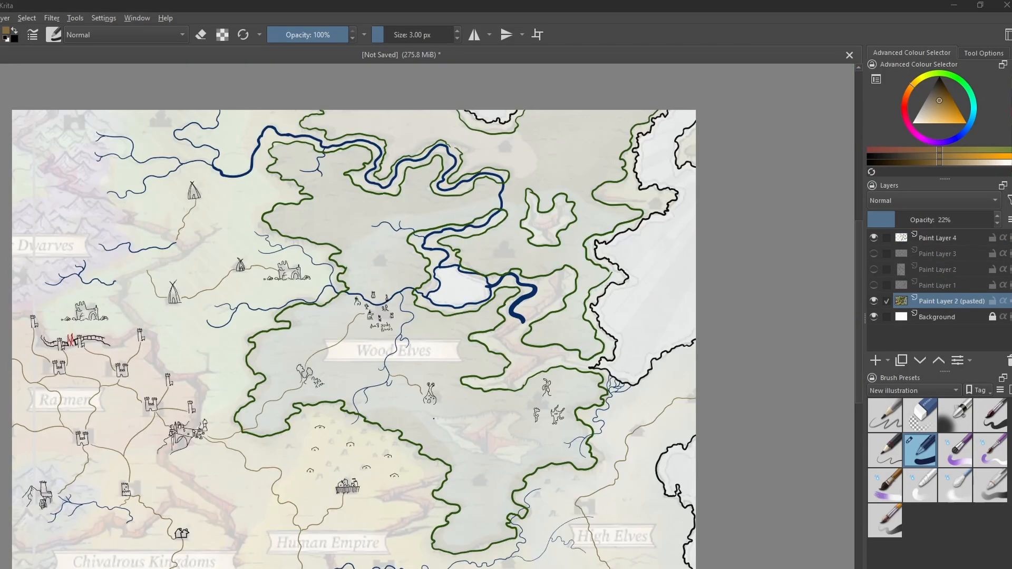
- Review the redrawn map overall, then inspect the cluster of small dwellings by the river north of the Wood Elves label
scroll(425, 343, down, 1)
scroll(321, 497, up, 1)
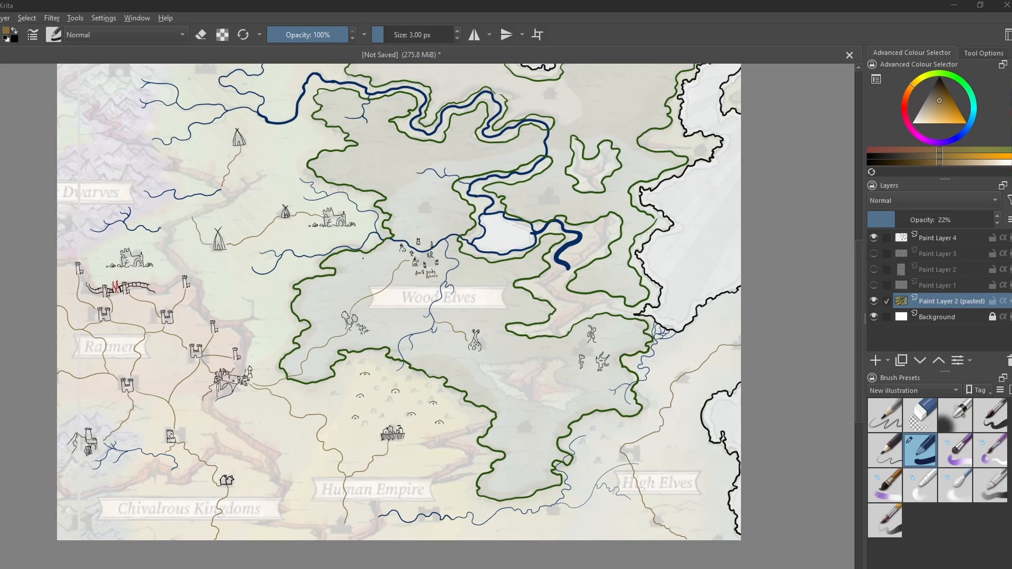
scroll(311, 193, up, 1)
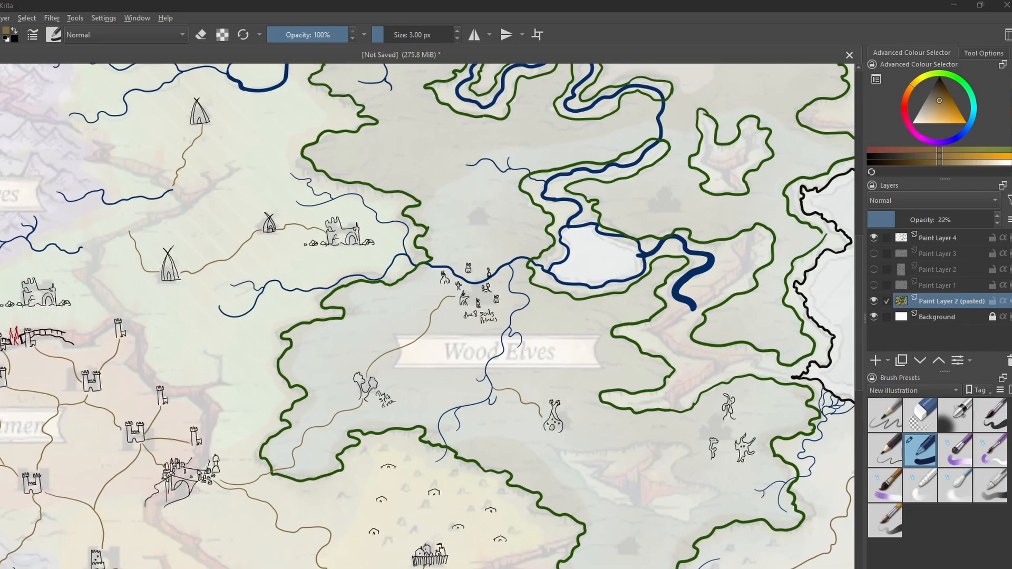
scroll(407, 245, down, 1)
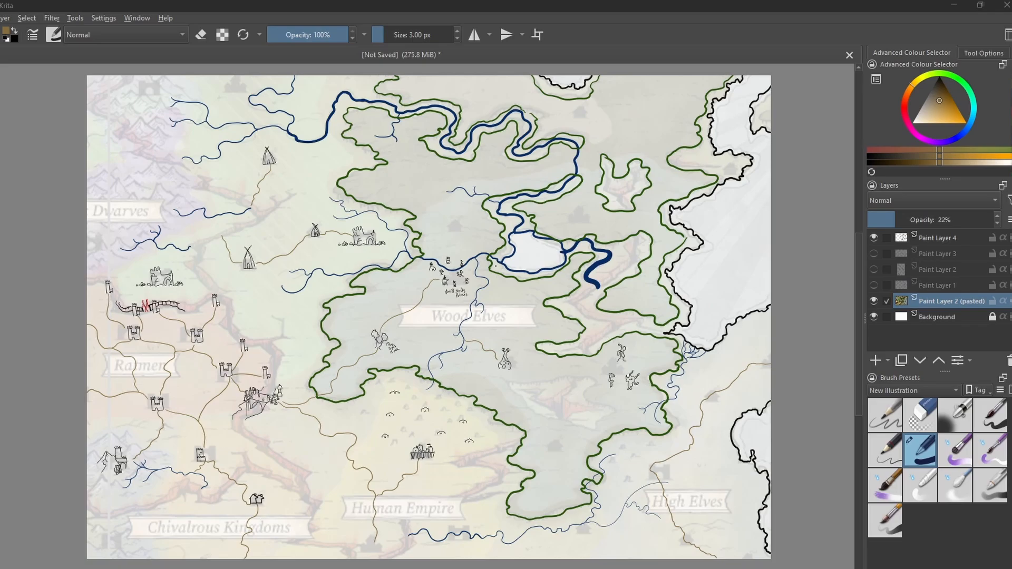
scroll(496, 265, up, 1)
scroll(413, 320, up, 1)
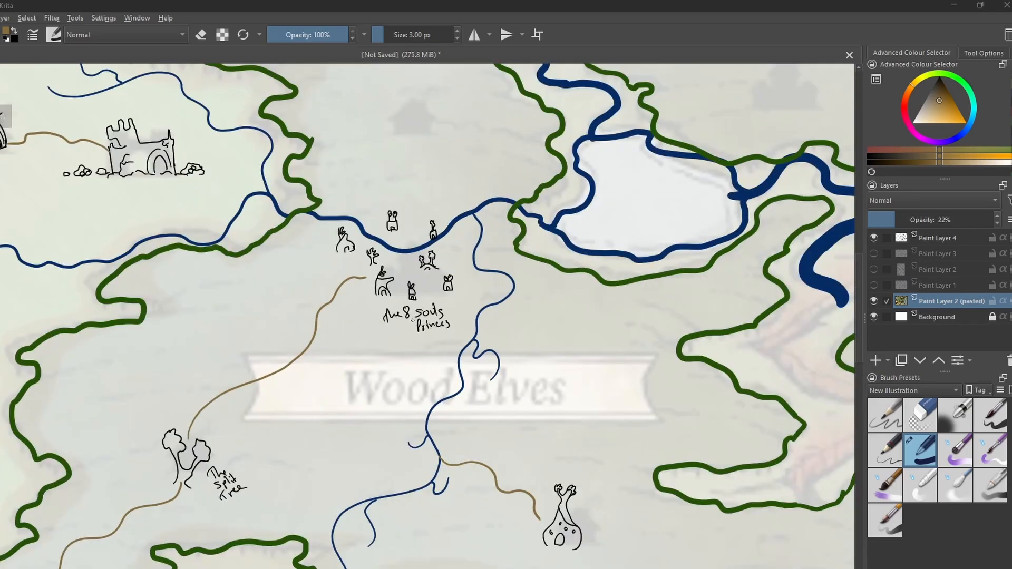
drag(403, 364, 434, 313)
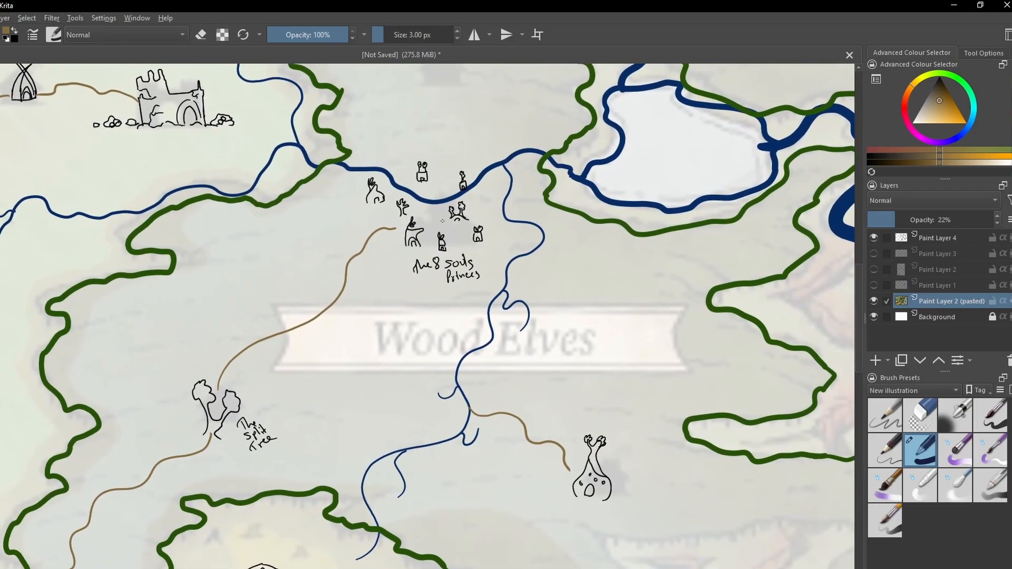
scroll(443, 170, up, 1)
scroll(464, 187, up, 2)
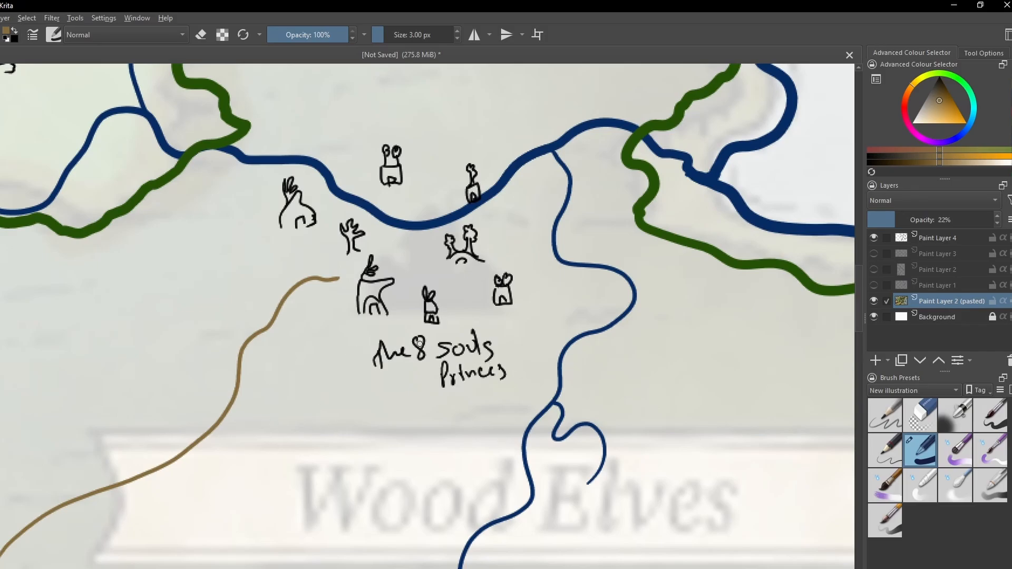
drag(422, 254, 388, 312)
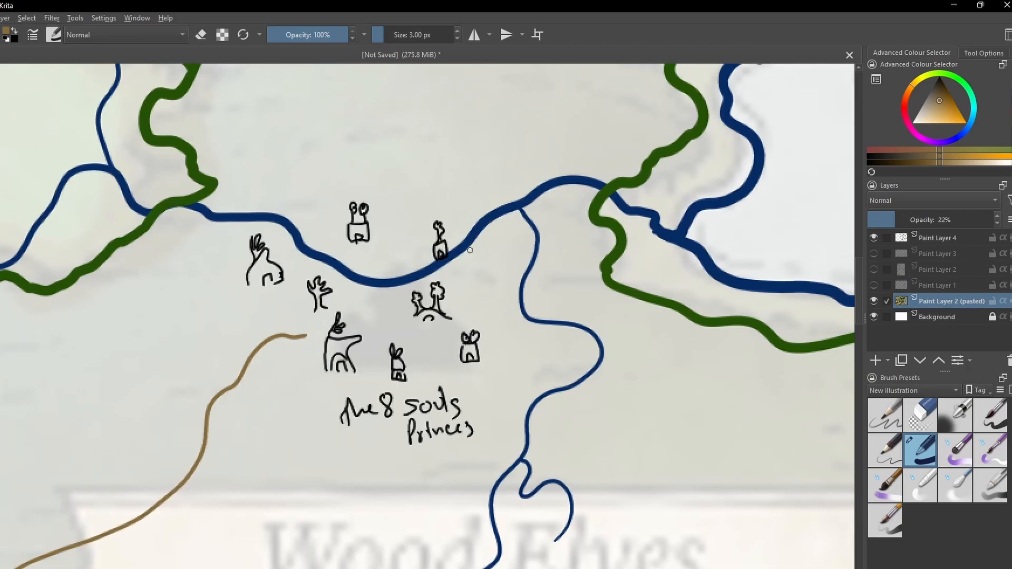
scroll(514, 243, down, 4)
drag(465, 334, 436, 347)
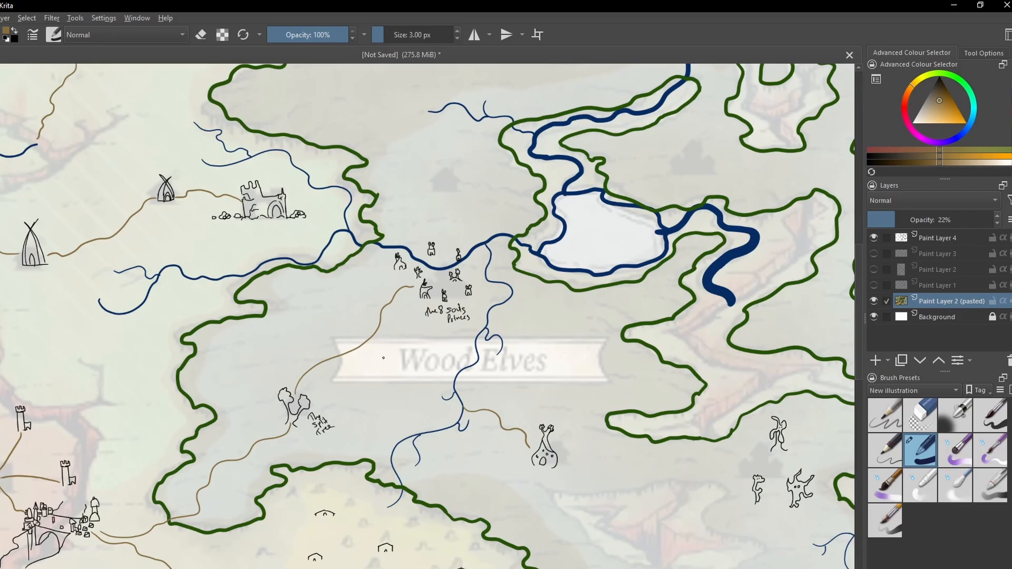
- Examine the redrawn Ratmen territory, including its castles, connecting roads and the burning border wall in the north
drag(379, 402, 691, 185)
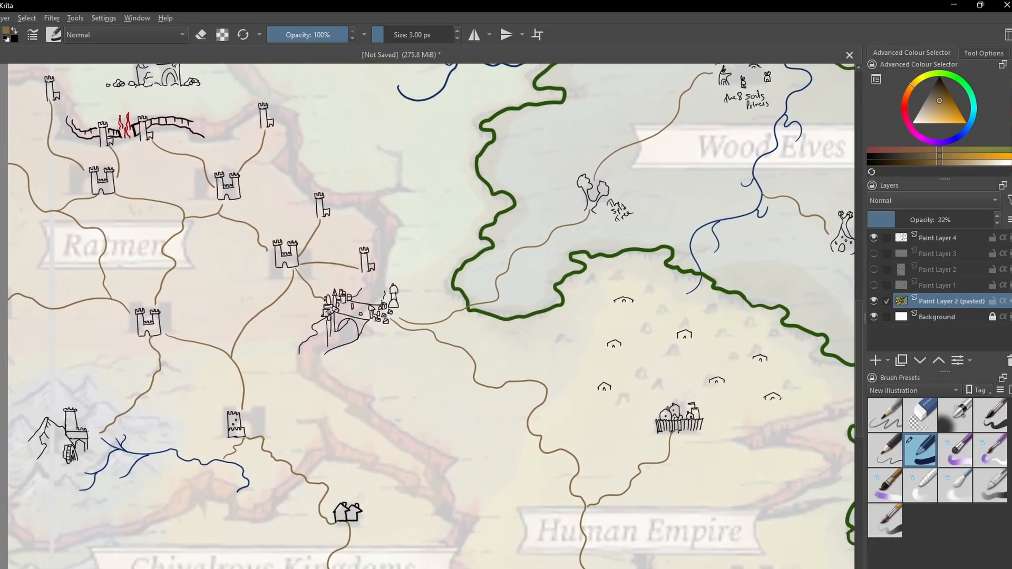
scroll(356, 297, up, 1)
scroll(352, 320, down, 1)
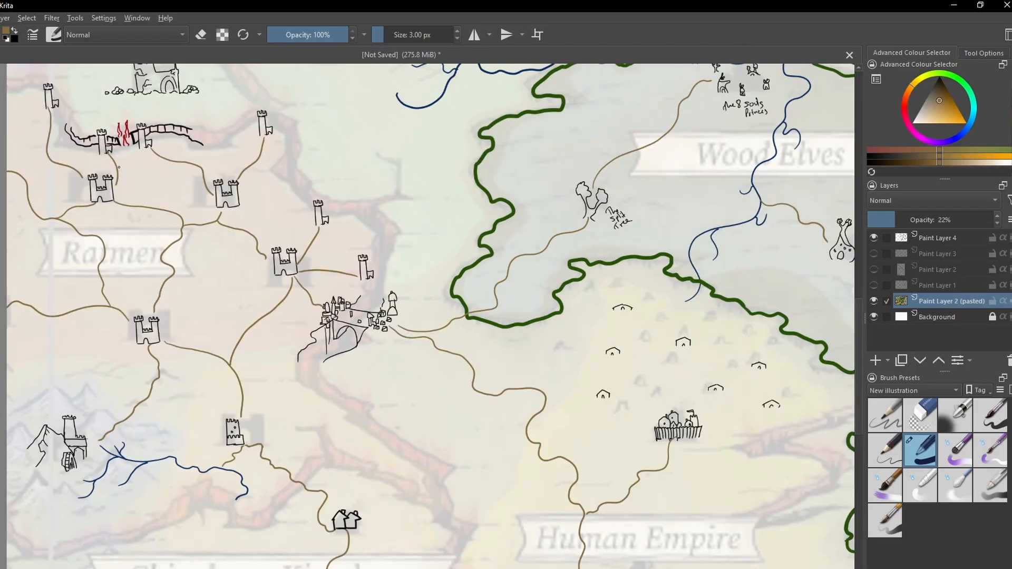
drag(114, 129, 216, 234)
scroll(214, 232, up, 4)
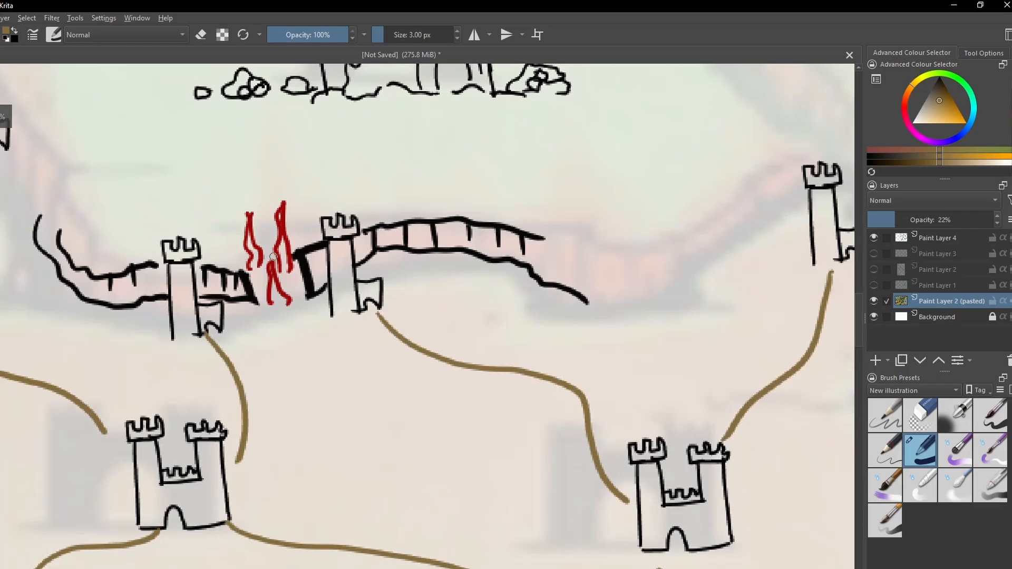
scroll(236, 242, down, 4)
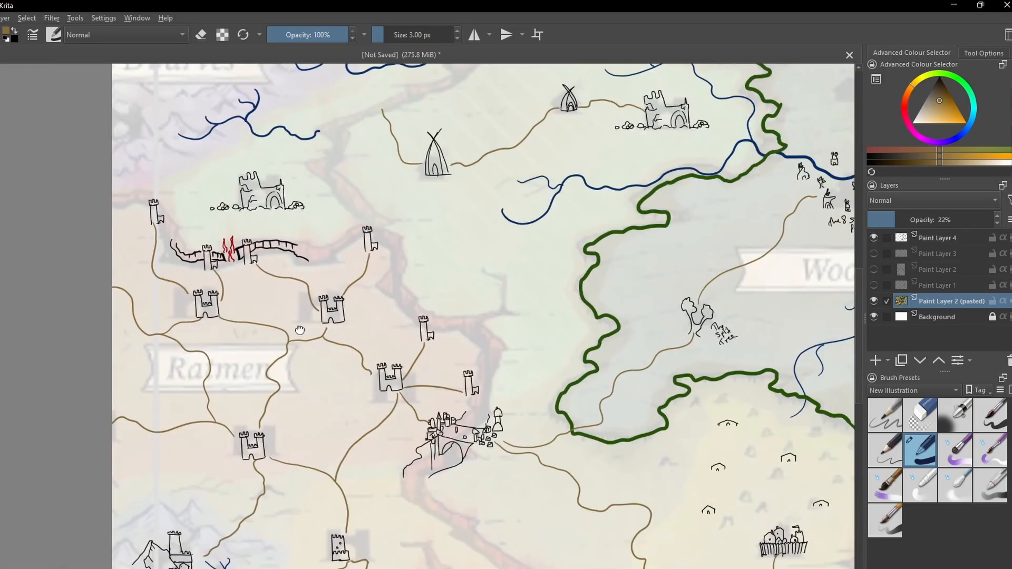
drag(308, 344, 143, 188)
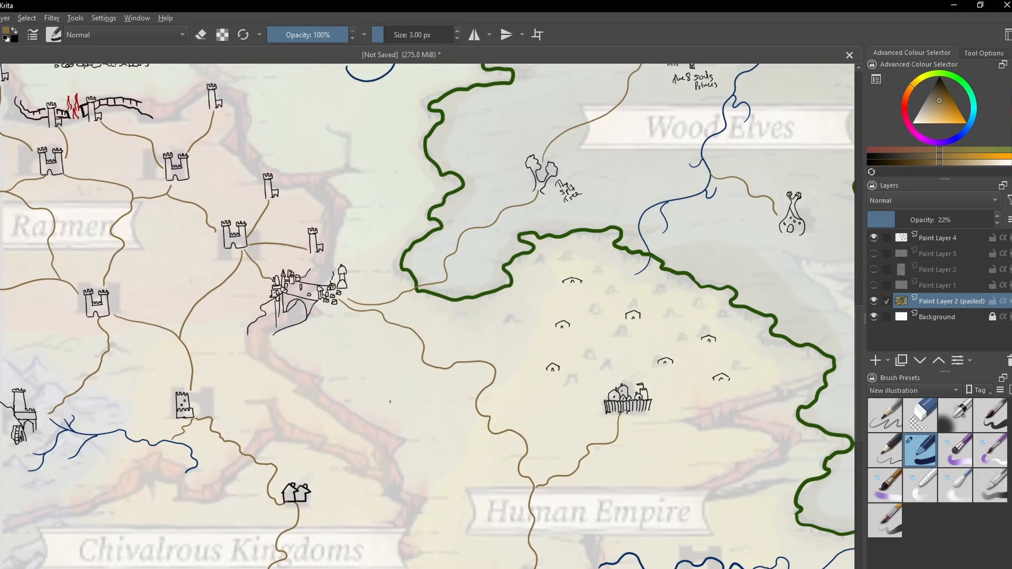
- Inspect the fenced settlement north of the Human Empire label, the three eastern forest creatures and the Split Tree landmark
mouse_move(390, 402)
mouse_down()
mouse_move(258, 316)
mouse_move(226, 375)
mouse_up()
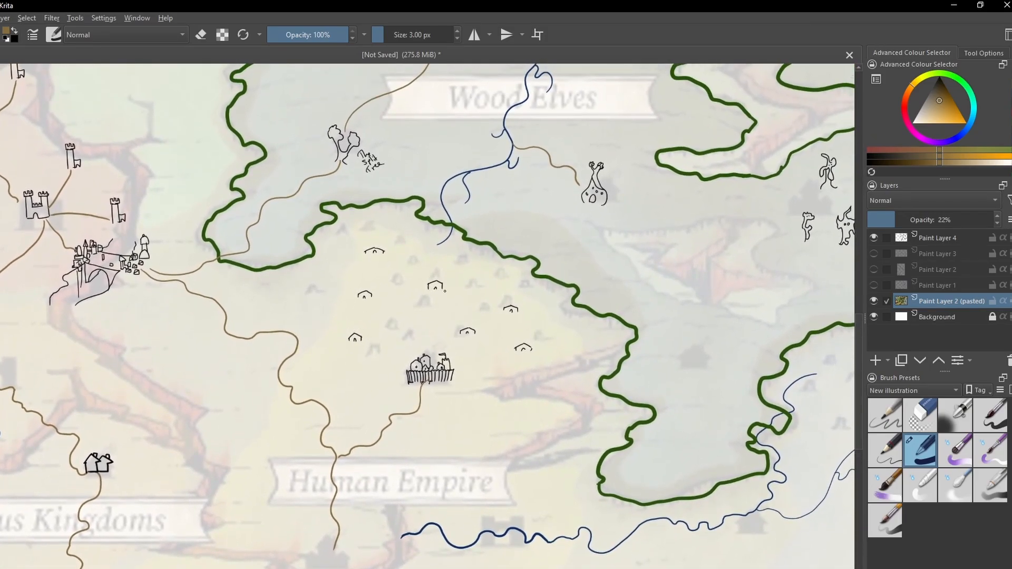
drag(450, 307, 305, 420)
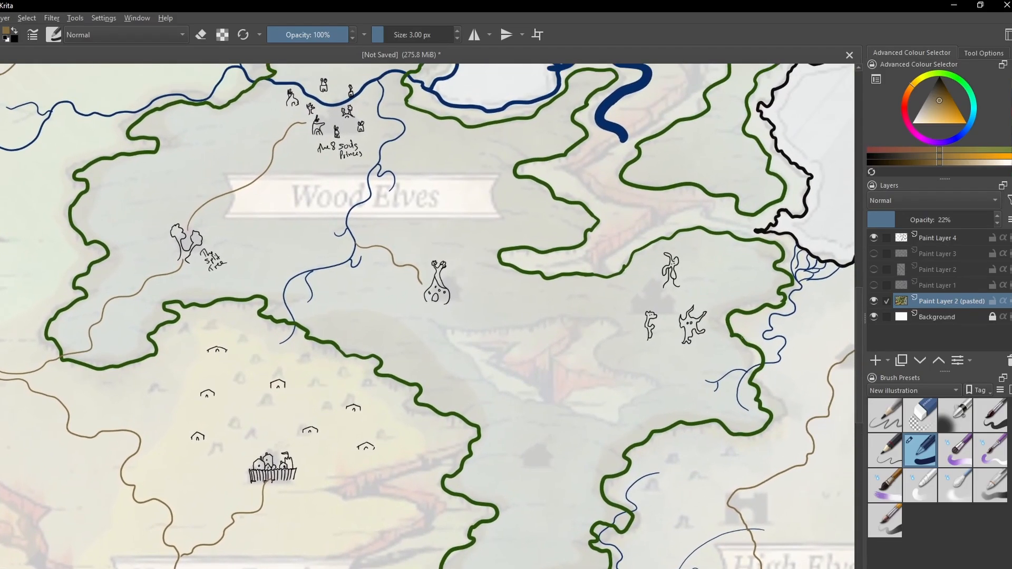
scroll(701, 303, up, 3)
scroll(727, 323, up, 2)
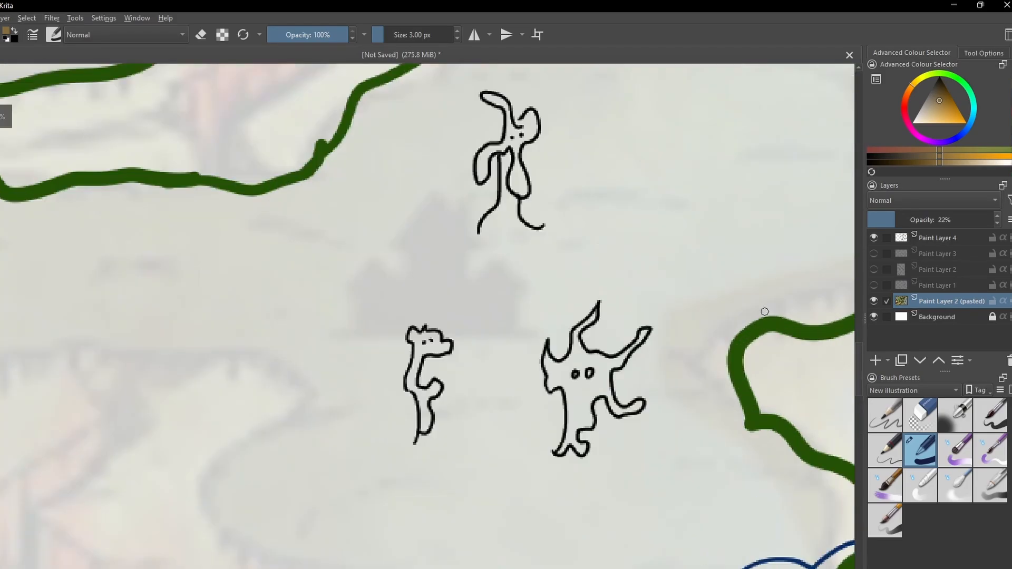
drag(574, 272, 501, 296)
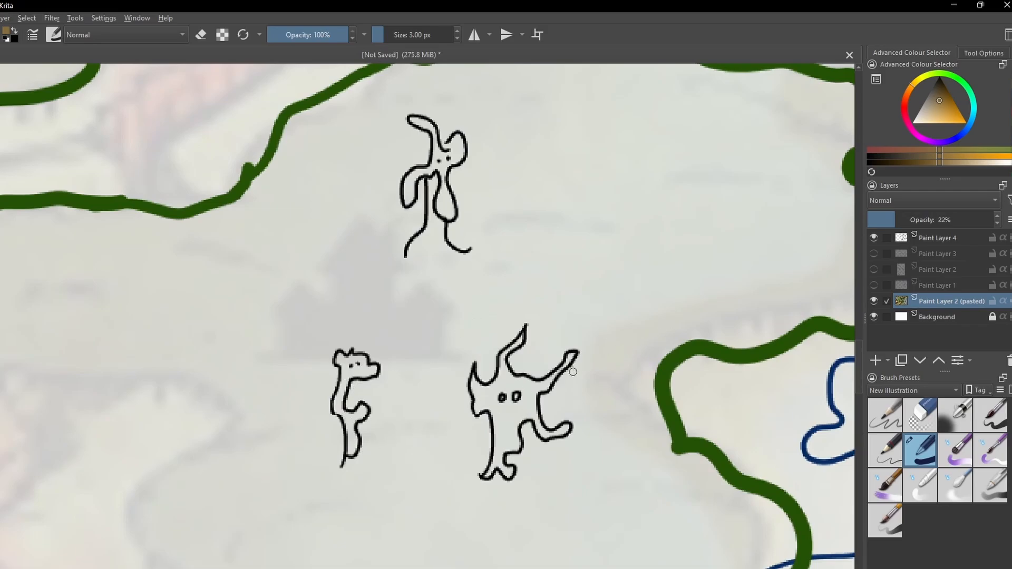
scroll(654, 340, down, 3)
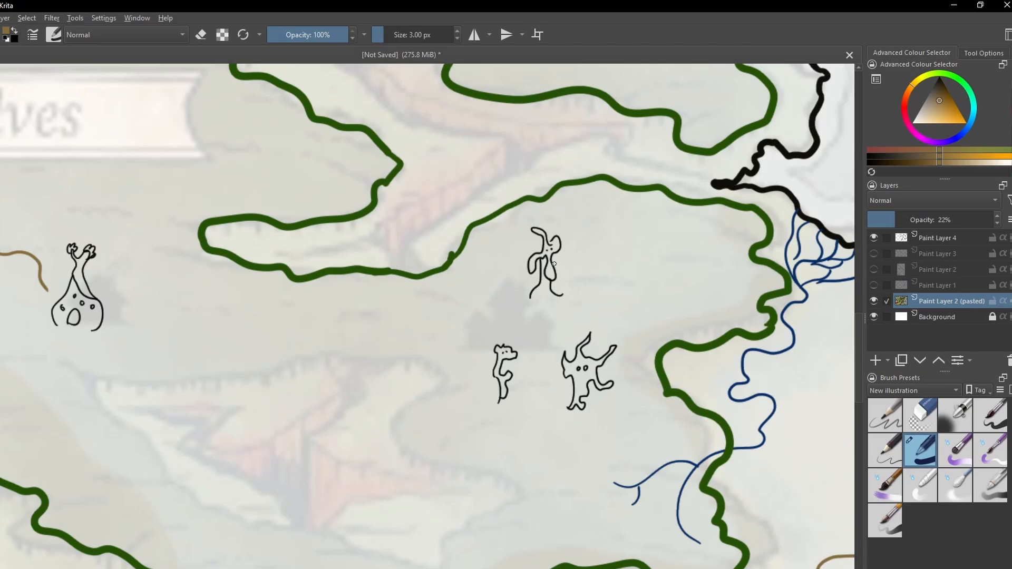
scroll(402, 354, down, 3)
mouse_move(360, 373)
mouse_down()
mouse_move(479, 416)
mouse_move(569, 475)
mouse_move(695, 442)
mouse_up()
scroll(369, 332, up, 5)
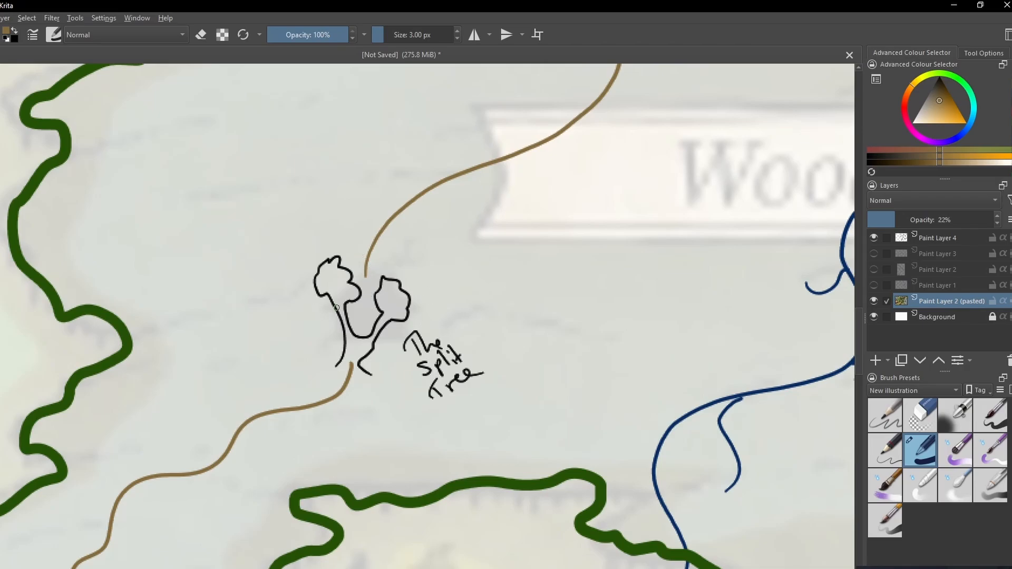
scroll(326, 312, down, 5)
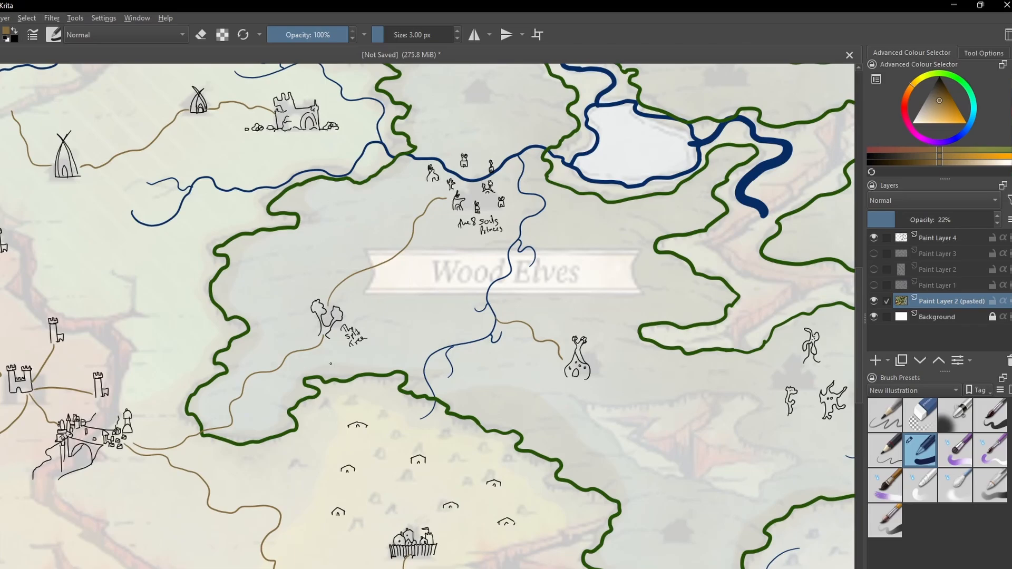
scroll(420, 360, down, 1)
mouse_move(299, 389)
mouse_down()
mouse_move(495, 347)
mouse_move(498, 297)
mouse_move(508, 343)
mouse_move(482, 365)
mouse_move(255, 375)
mouse_up()
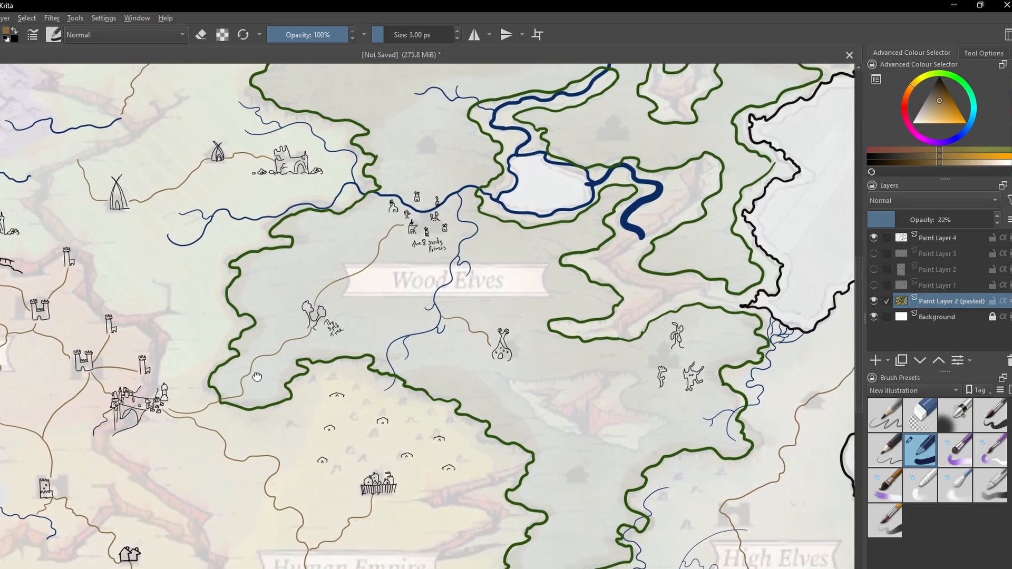
- Fade the pasted map layer to 2% opacity so the new line drawing stands alone
scroll(444, 300, down, 2)
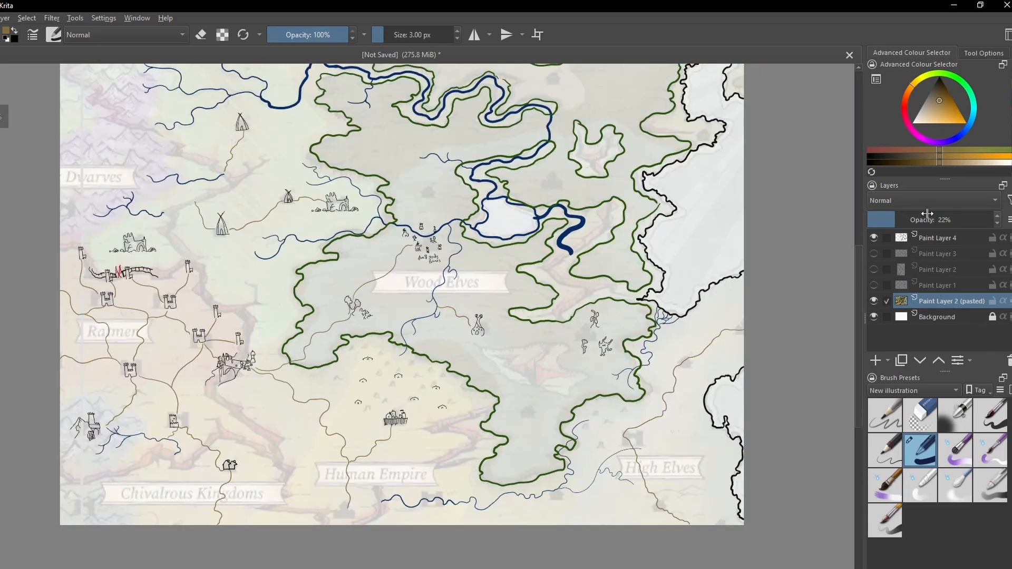
click(871, 220)
drag(438, 365, 427, 406)
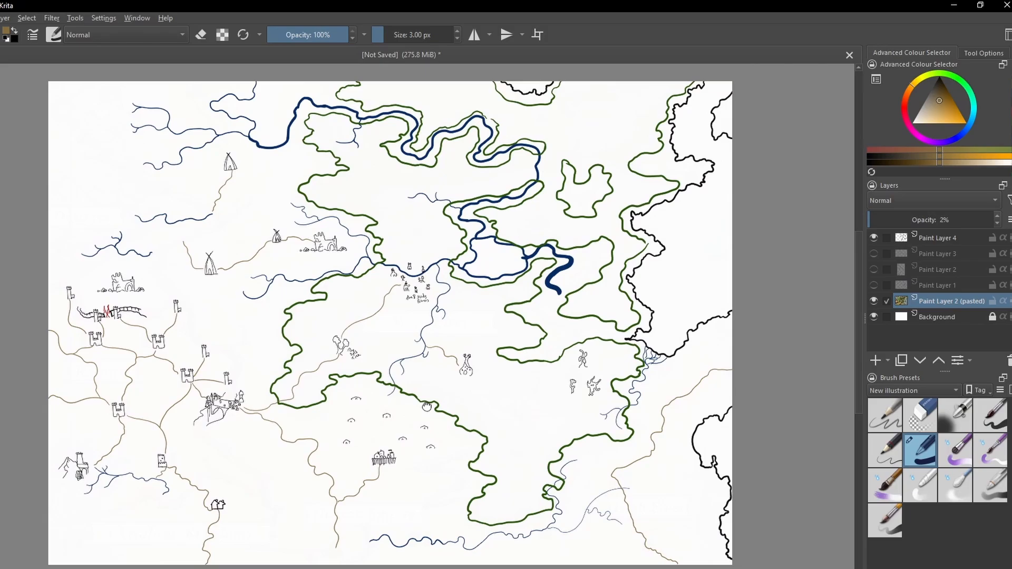